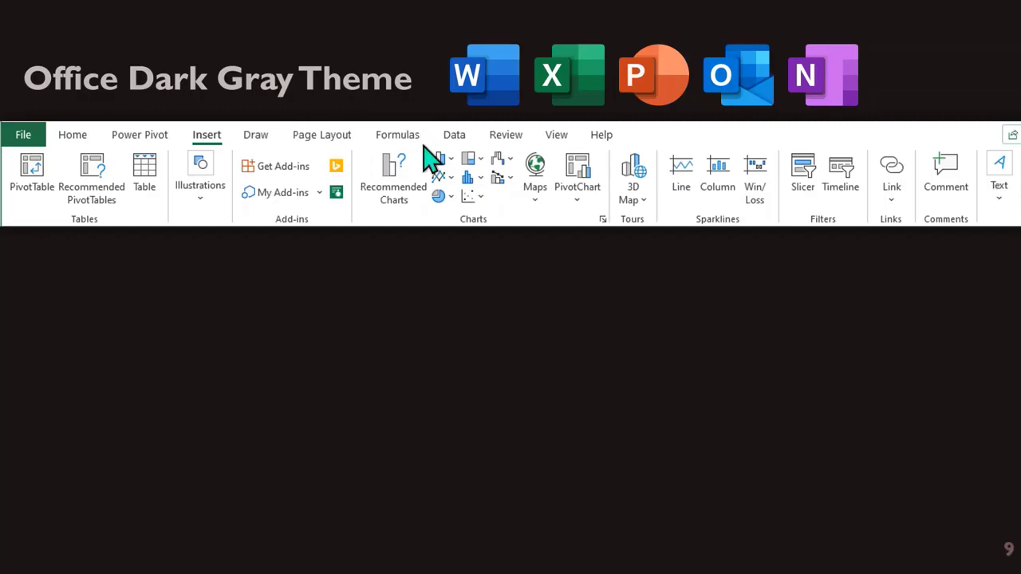
click(650, 148)
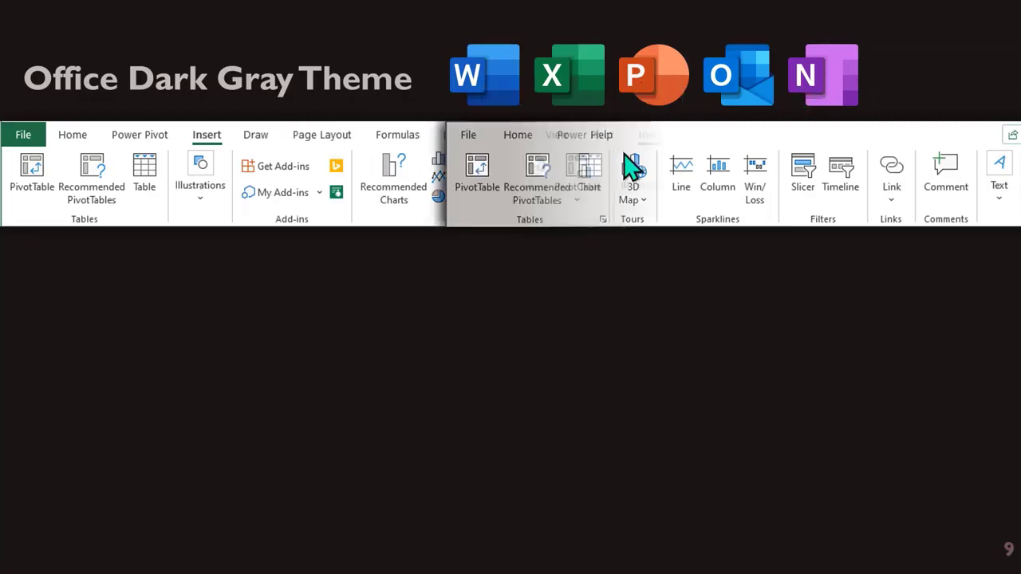
click(611, 298)
click(596, 306)
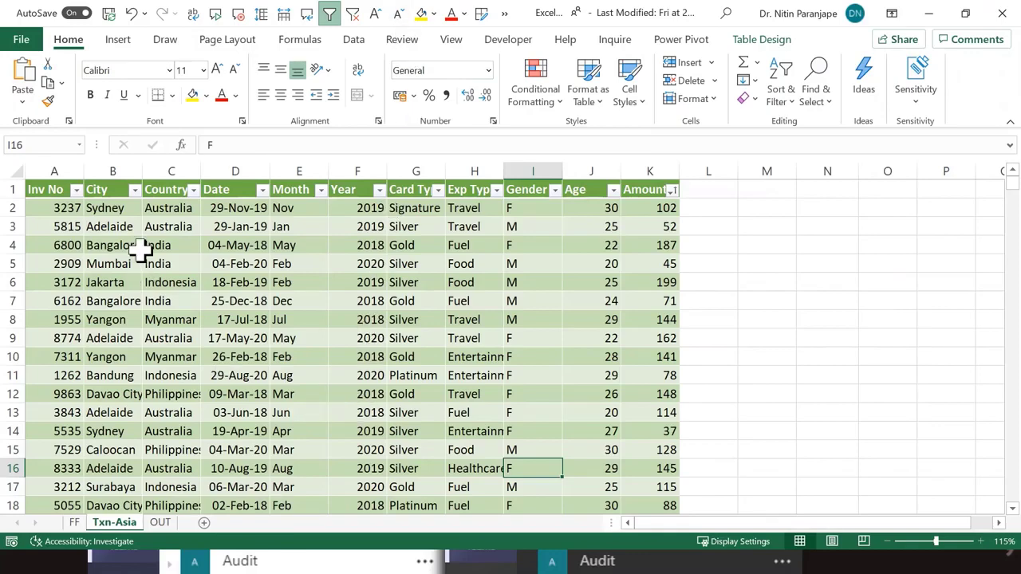
- Set the Office Theme to Dark Gray in the general options and apply it
click(20, 40)
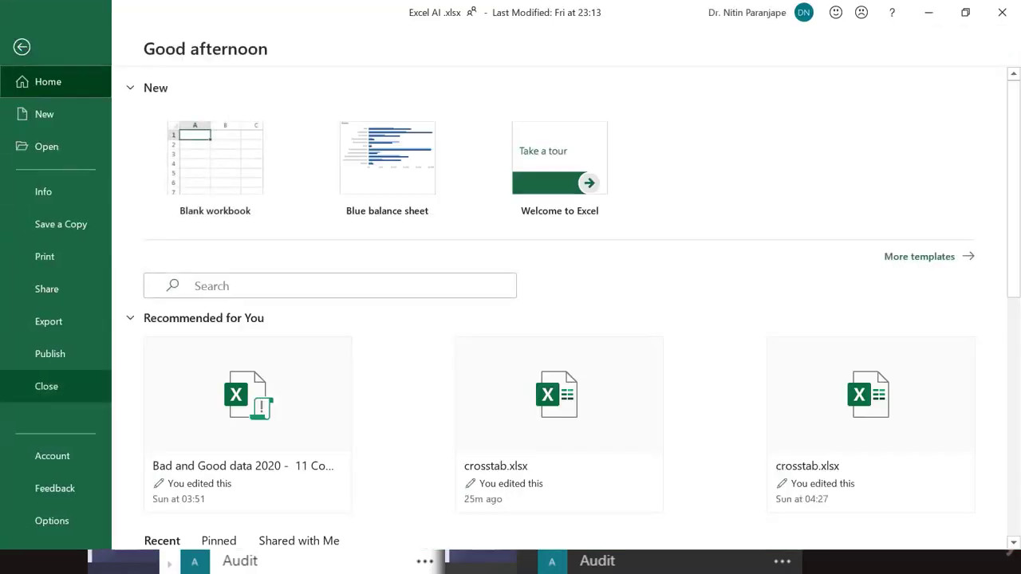
click(39, 522)
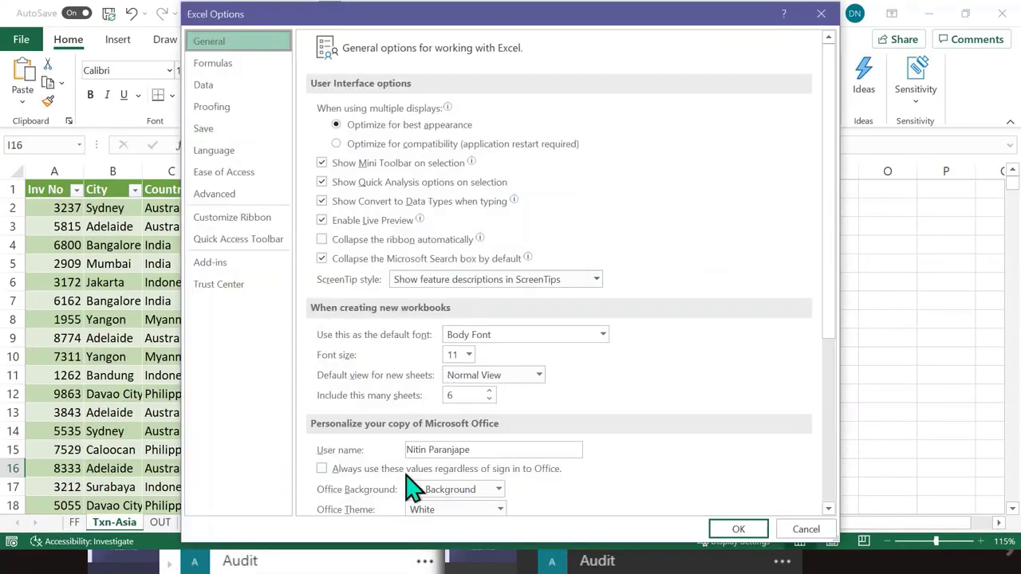
scroll(463, 514, down, 3)
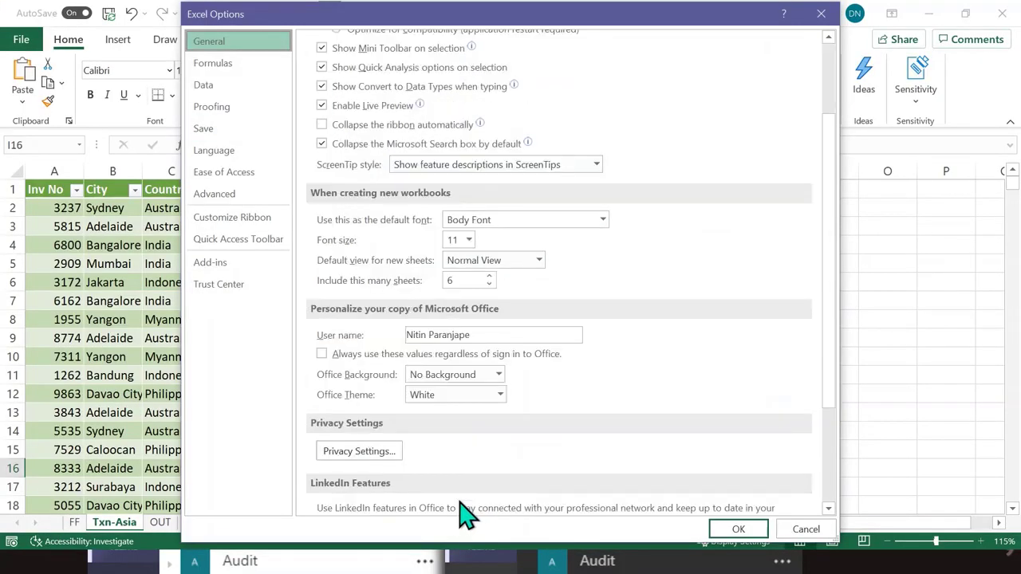
click(471, 396)
click(462, 426)
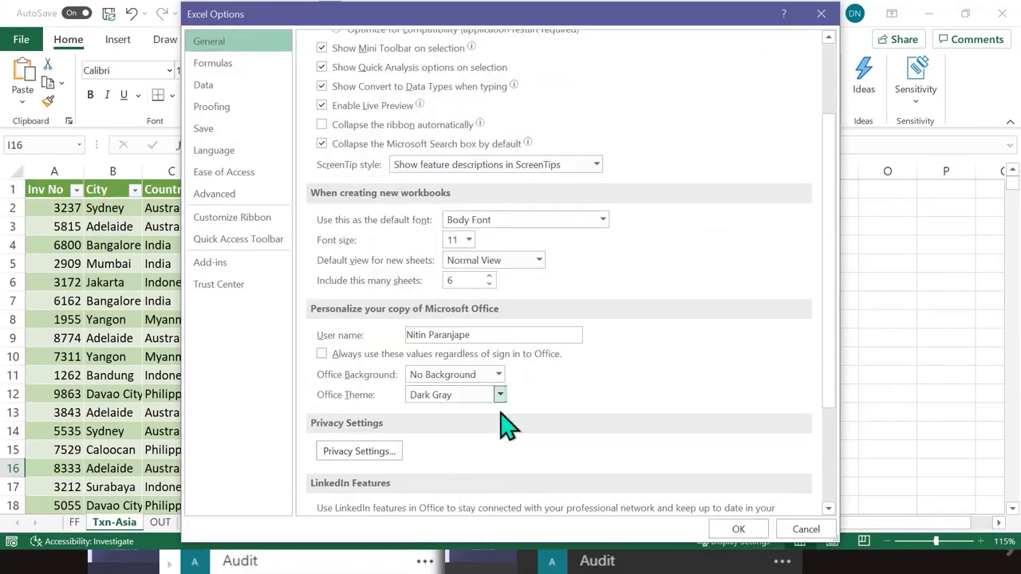
click(716, 528)
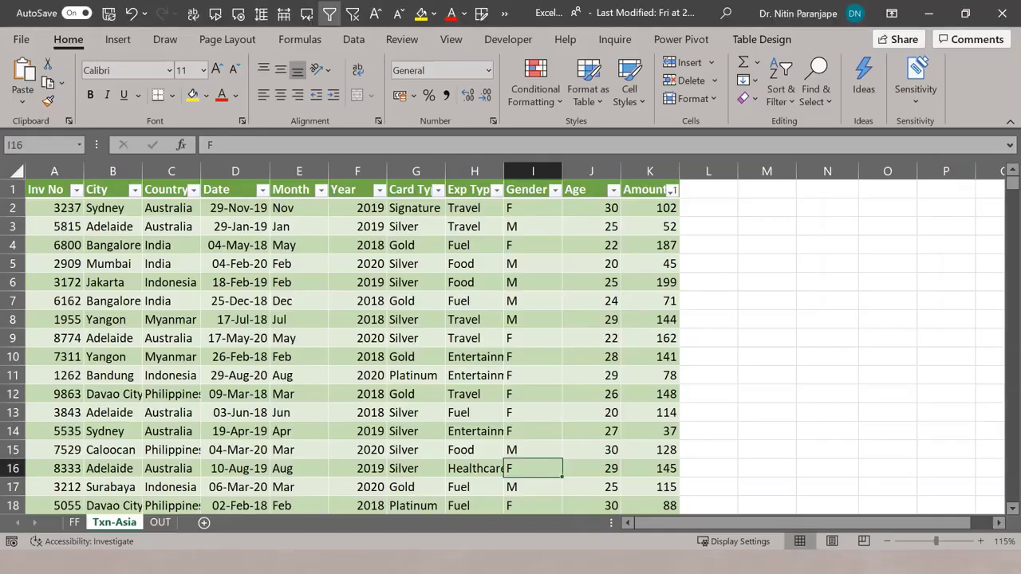
- Switch to the FF sheet, collapse the ribbon and select the Input entries in C6:C12
click(76, 523)
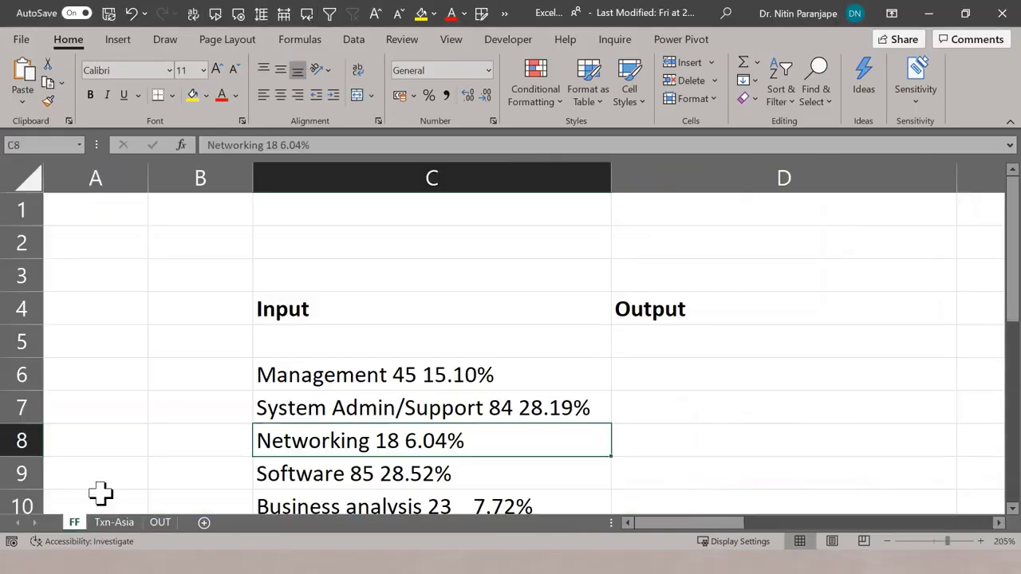
scroll(369, 308, down, 2)
scroll(370, 308, up, 1)
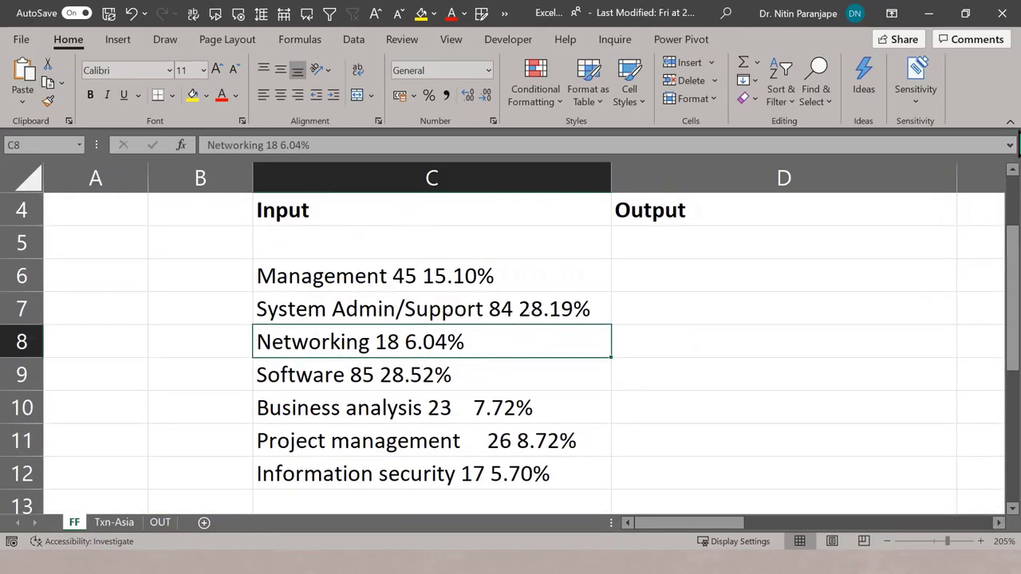
key(ctrl+F1)
drag(456, 199, 433, 388)
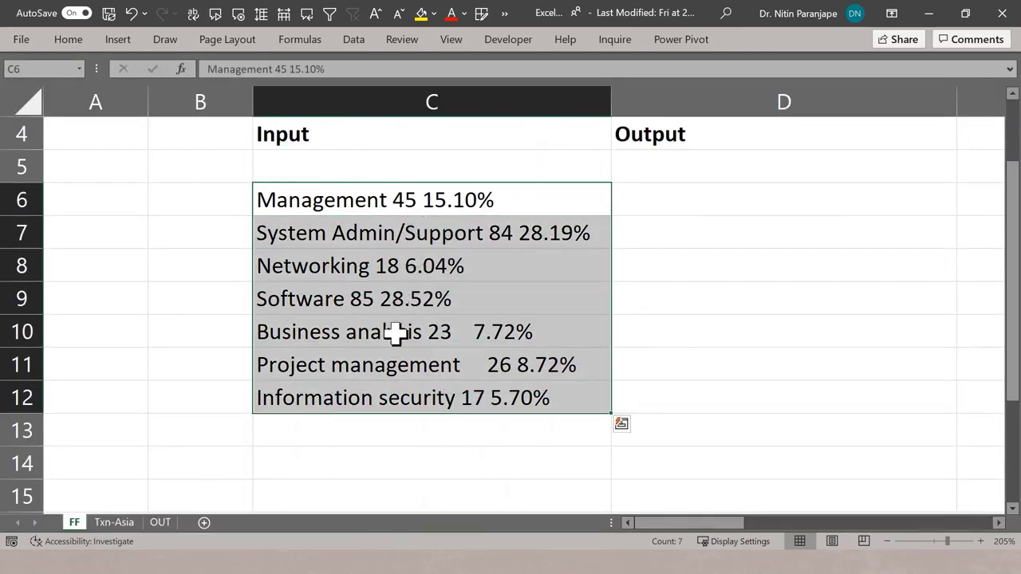
- Enter Management in D6 as the example and Flash Fill the other category names below it
click(355, 40)
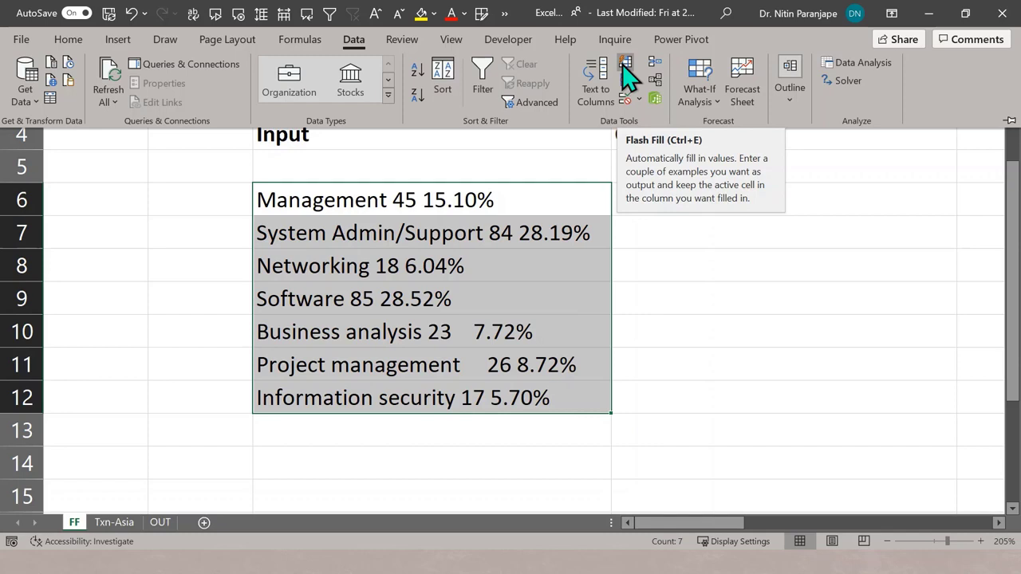
click(641, 248)
click(650, 198)
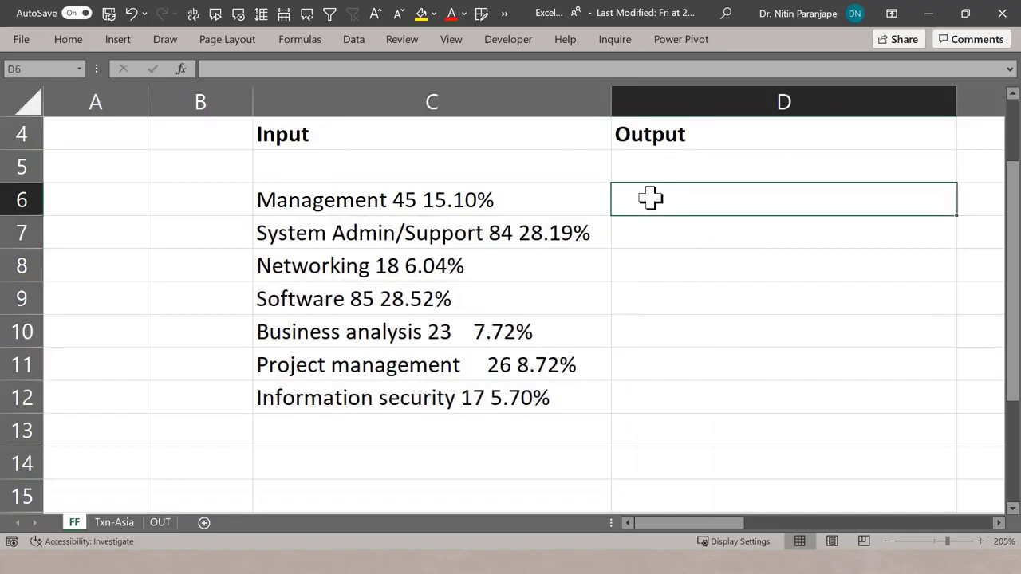
text(Management)
key(Return)
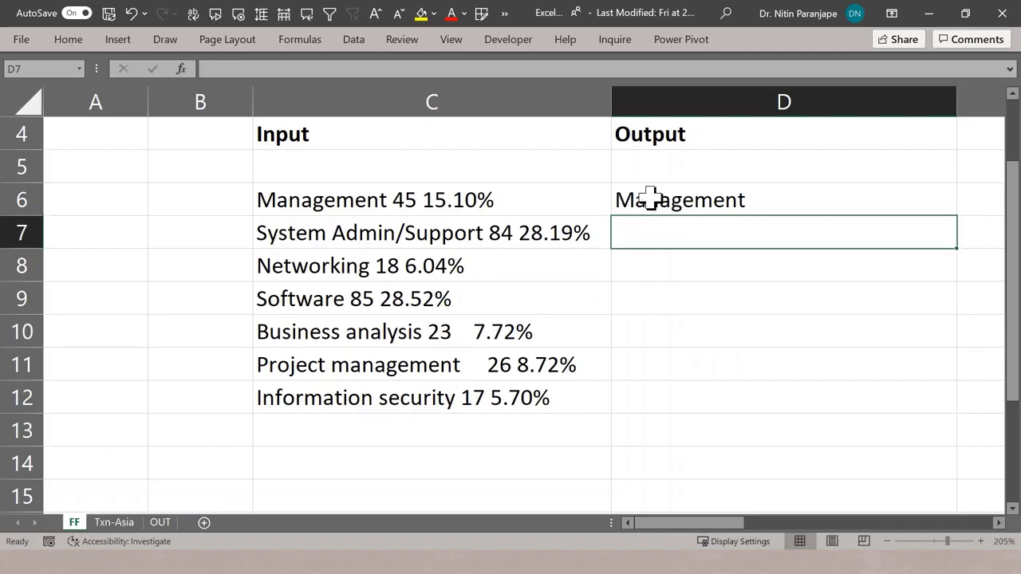
key(ctrl+e)
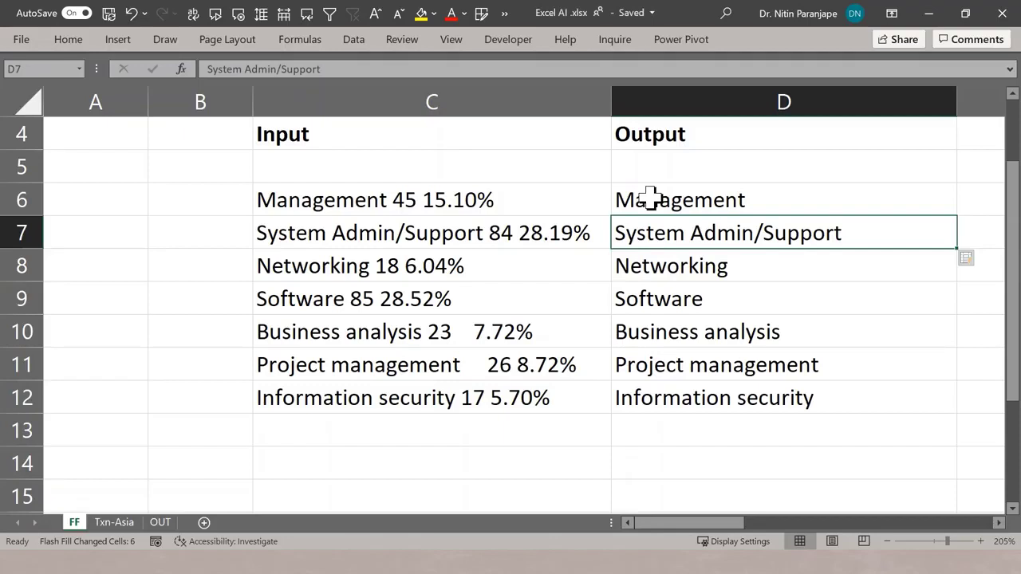
- Enter 45 in E6 as the example and Flash Fill the matching counts down column E
key(Right)
key(Up)
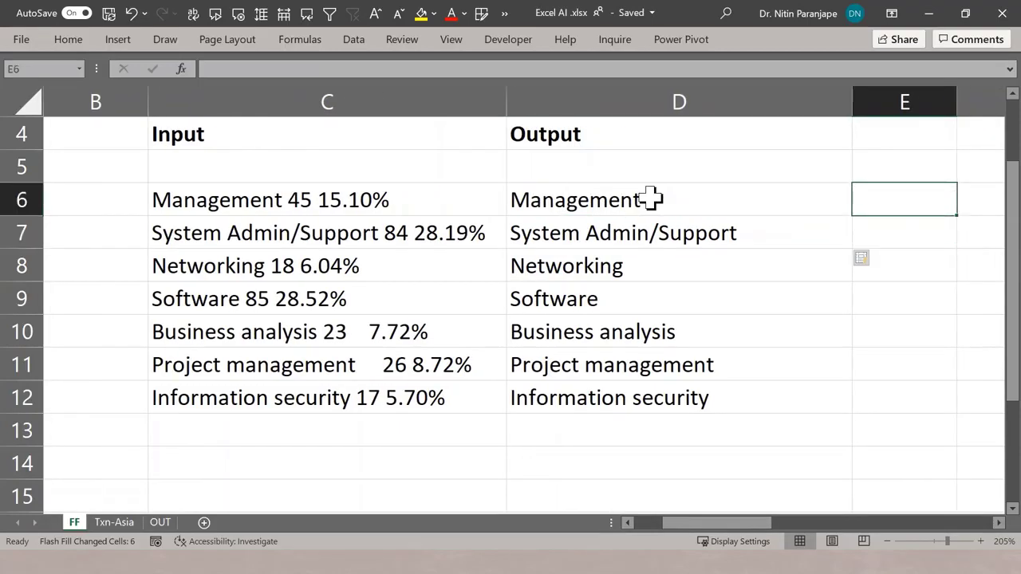
text(45)
key(Return)
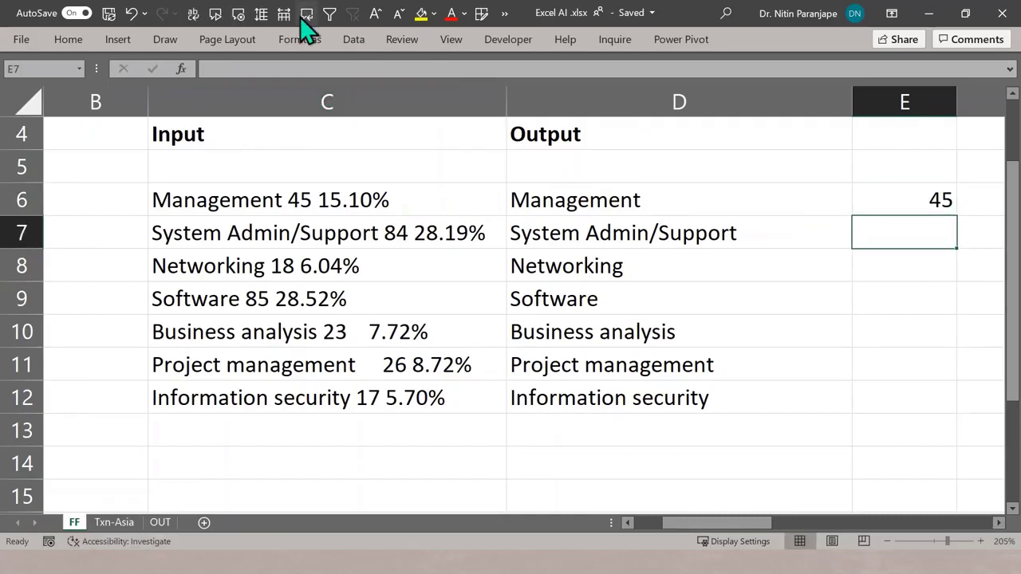
click(353, 39)
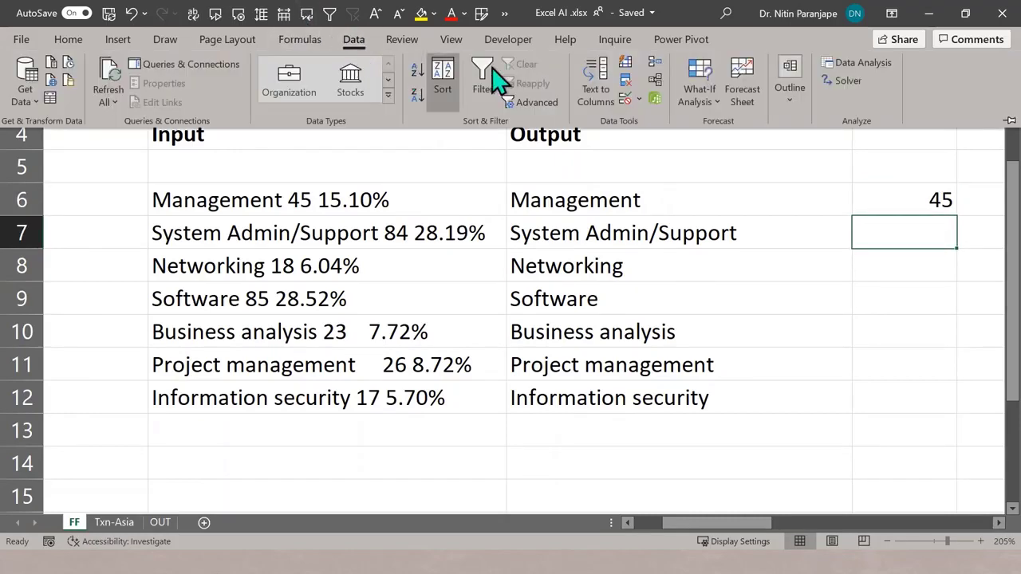
click(625, 66)
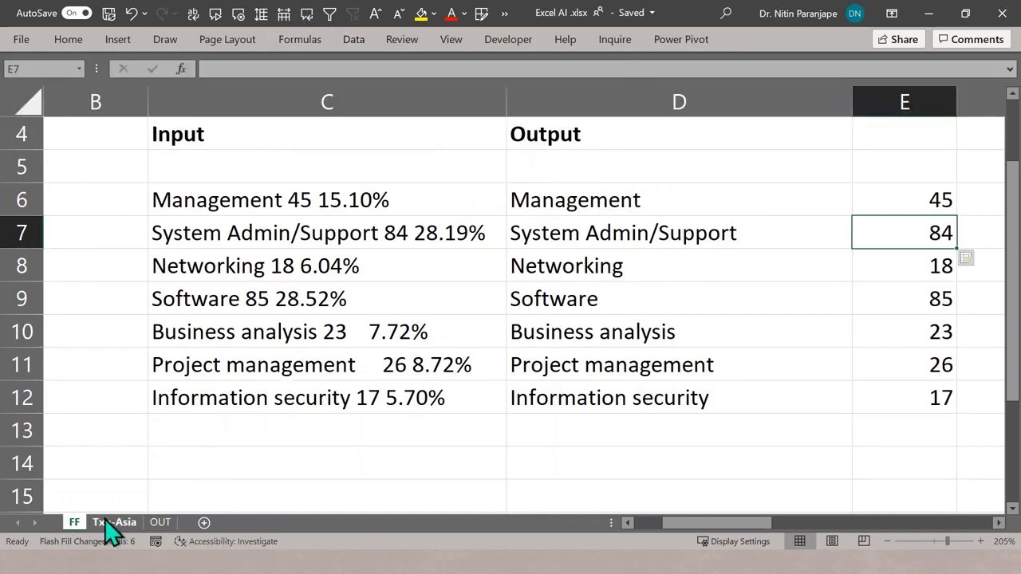
- Examine the Raw Data list of department names and abbreviations in column L of the FF sheet
click(376, 293)
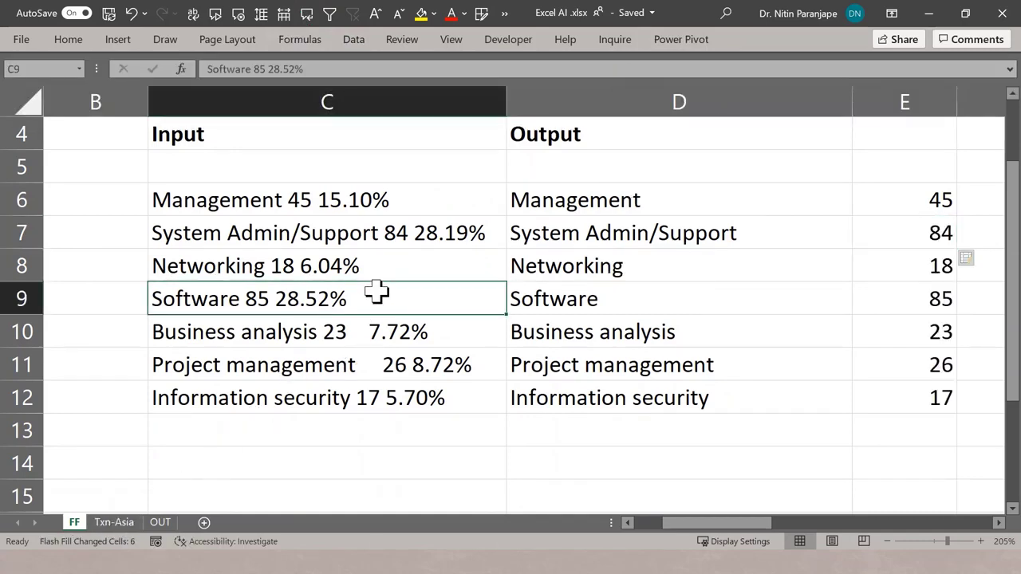
key(Right)
key(Right)
key(Right)
key(Right)
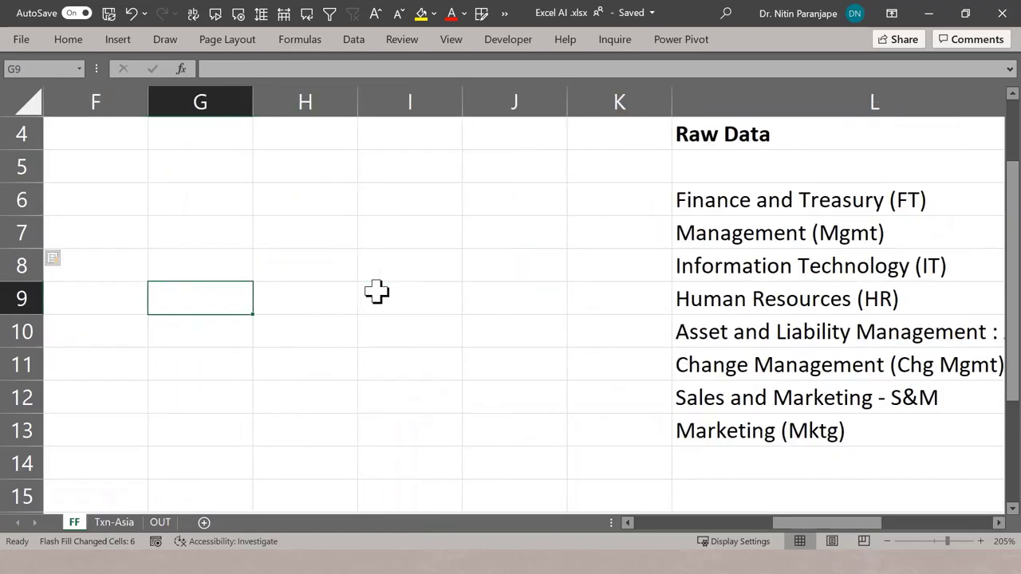
key(Right)
key(Right)
key(Right)
key(Right)
key(Right)
key(Right)
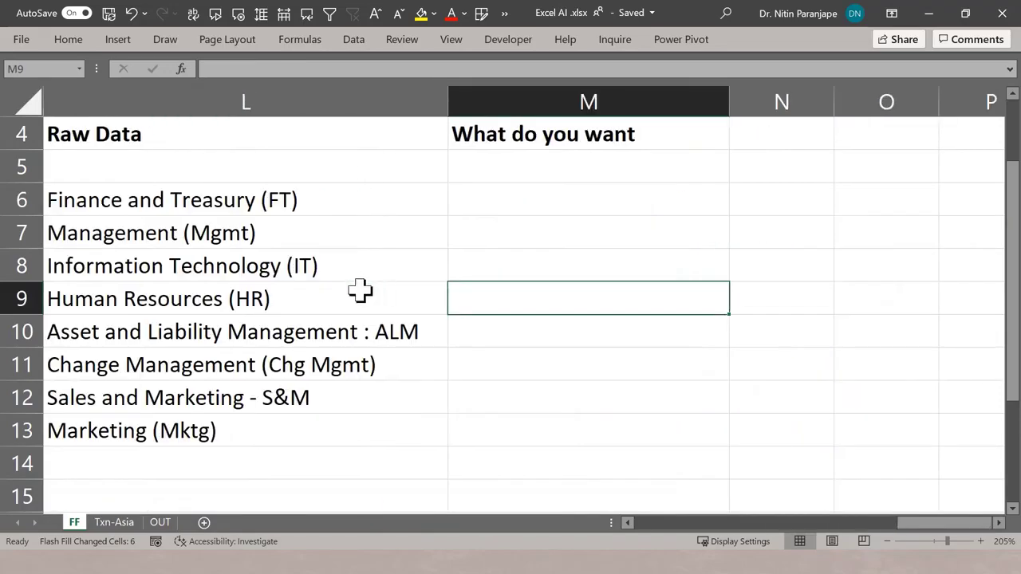
click(351, 207)
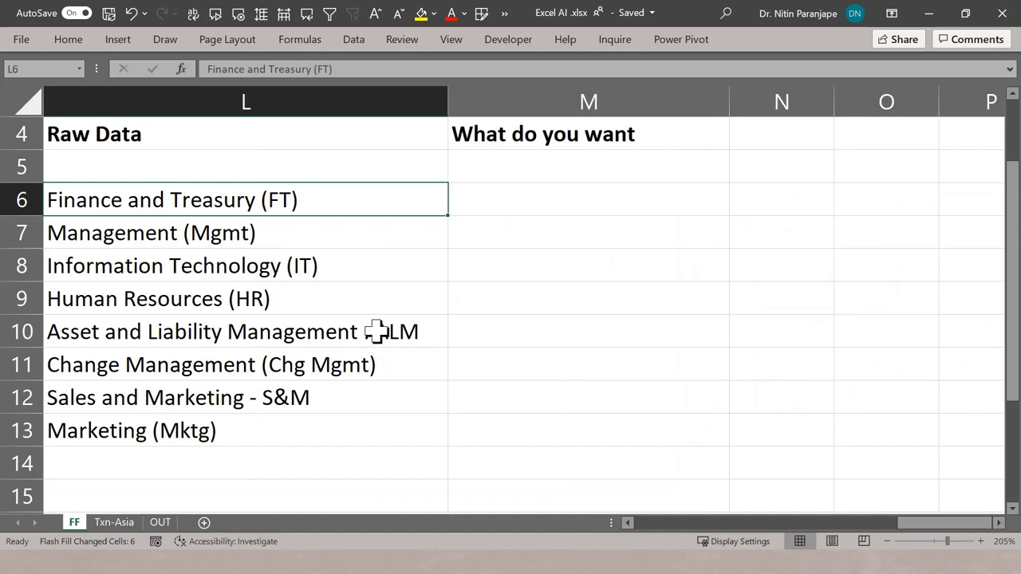
- Insert a macro sheet into the workbook and return to the FF sheet
key(ctrl+F12)
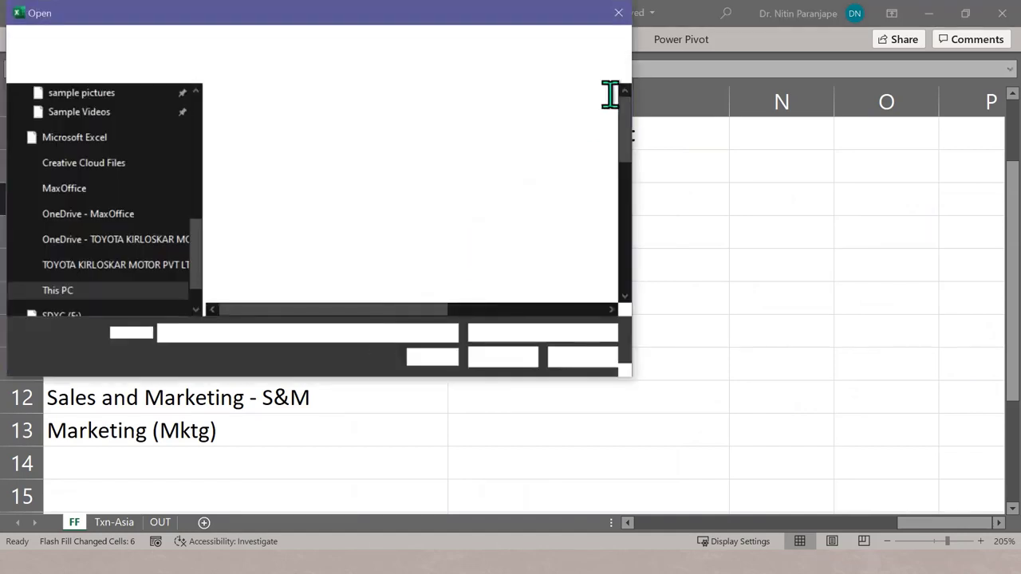
click(619, 13)
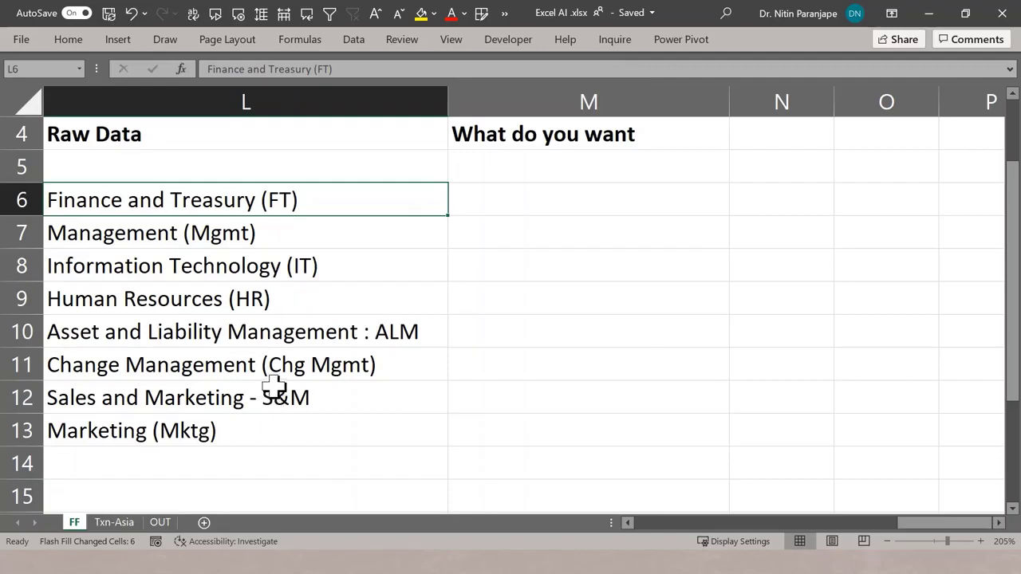
key(ctrl+F11)
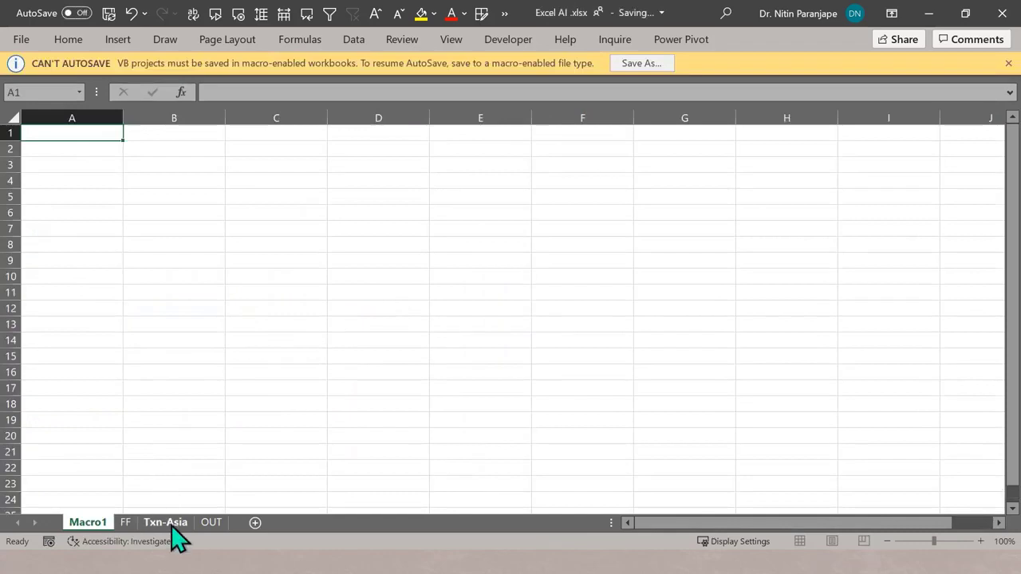
click(125, 523)
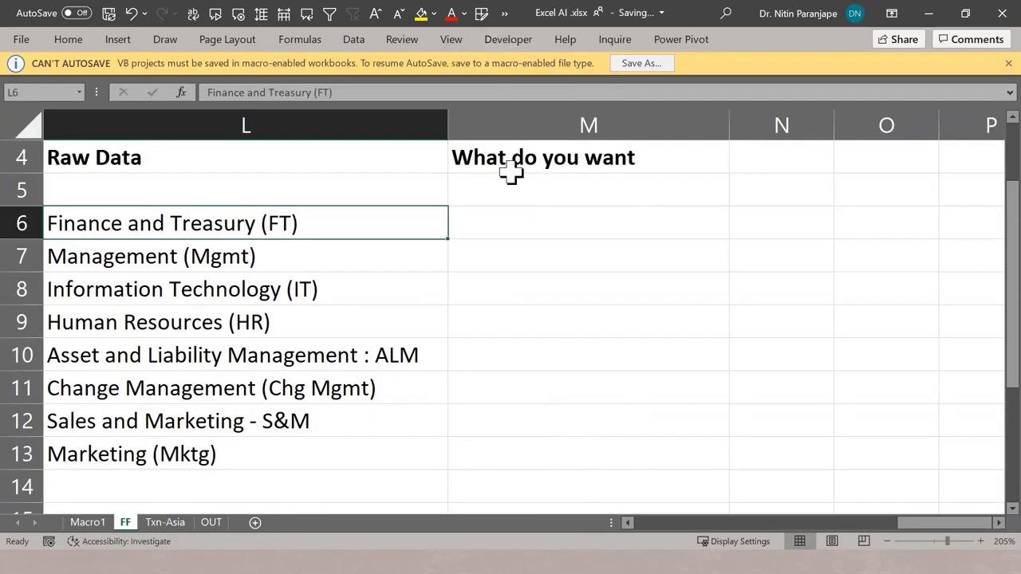
- Enter FT in M6 as the example abbreviation and Flash Fill the rest of the What do you want column
click(509, 215)
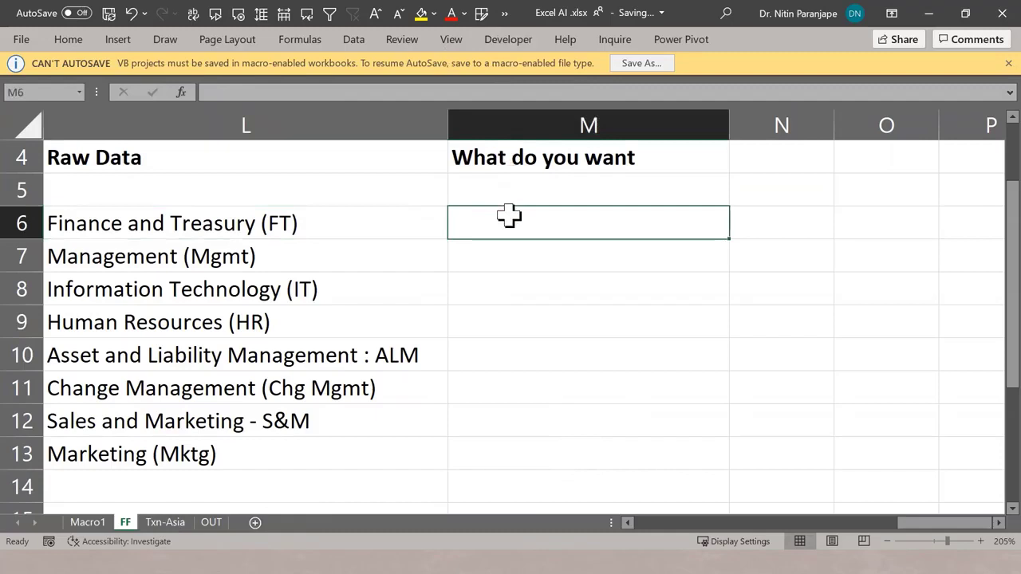
text(FT)
key(Return)
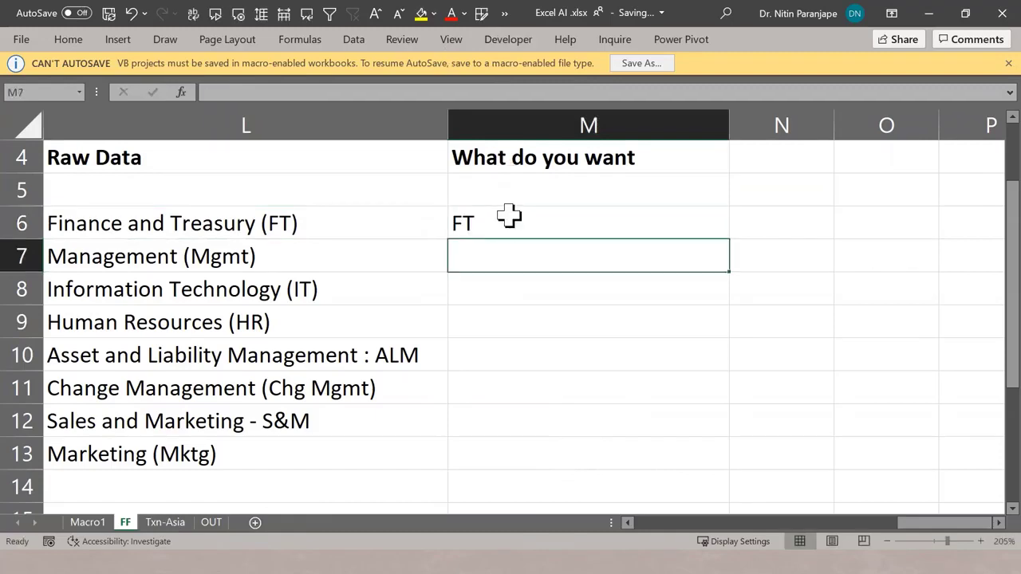
key(ctrl+e)
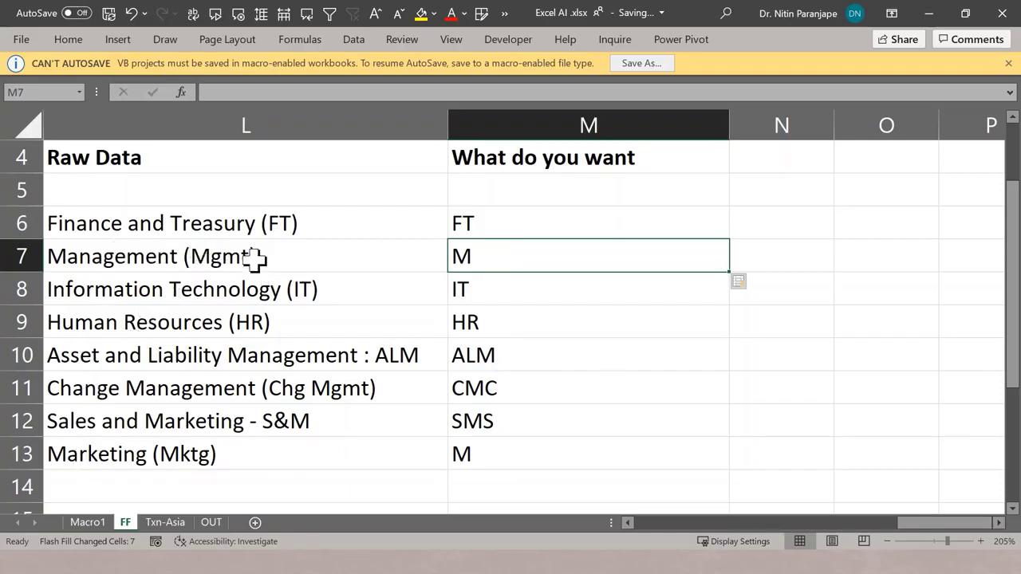
- Correct the flash-filled abbreviation for Management in M7 to Mgmt
click(563, 255)
text(Mgm)
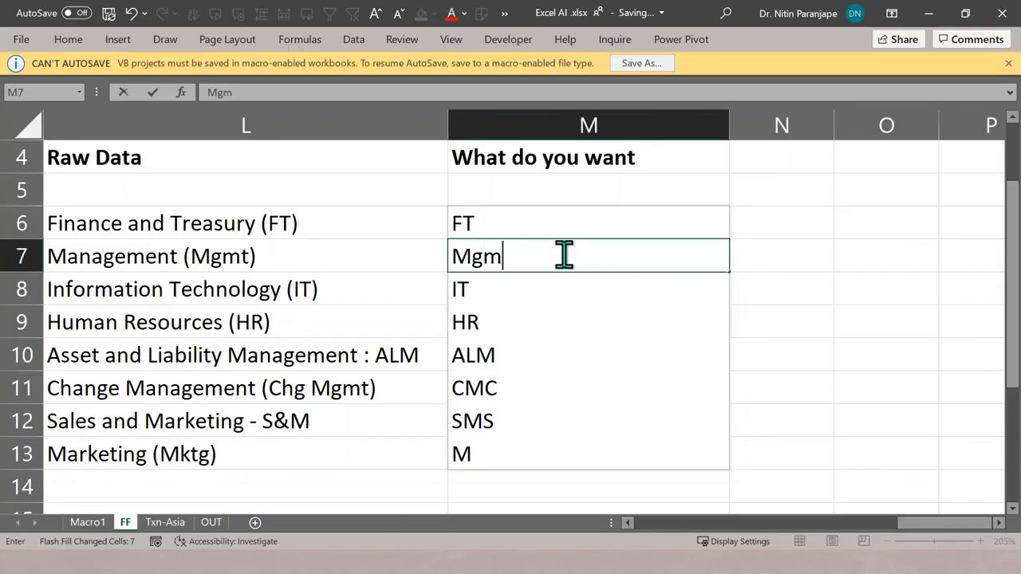
text(t)
key(Return)
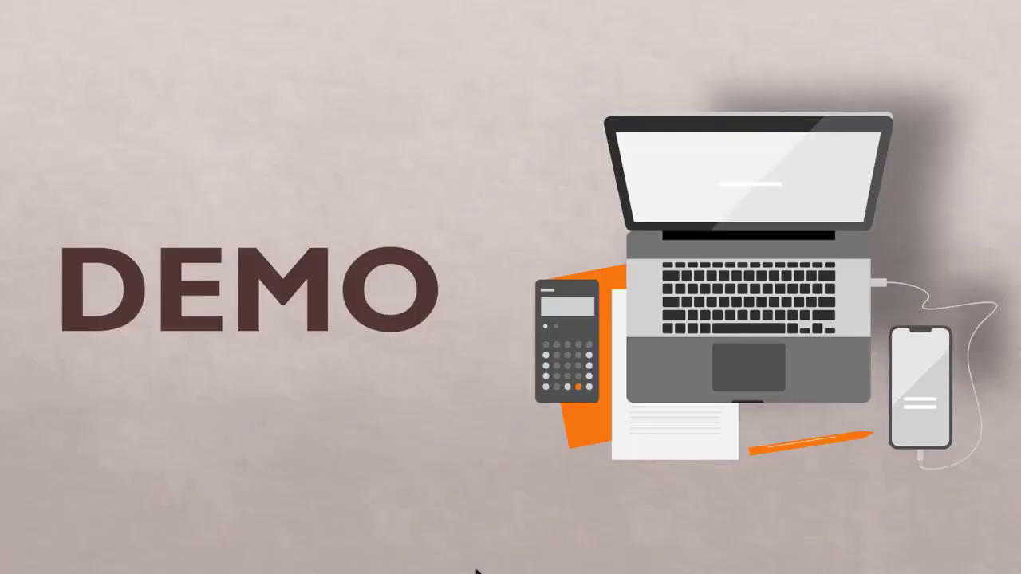
click(492, 531)
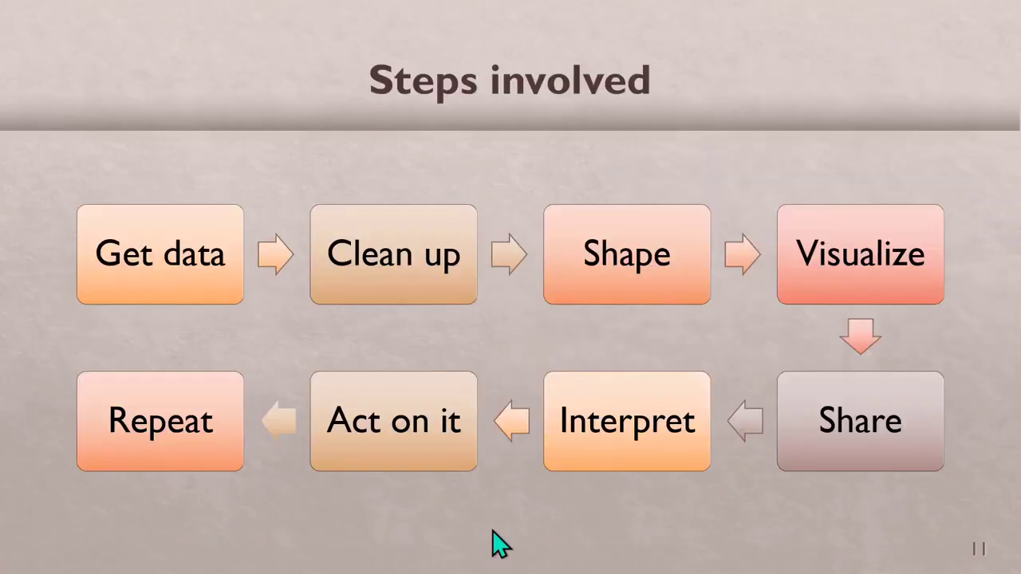
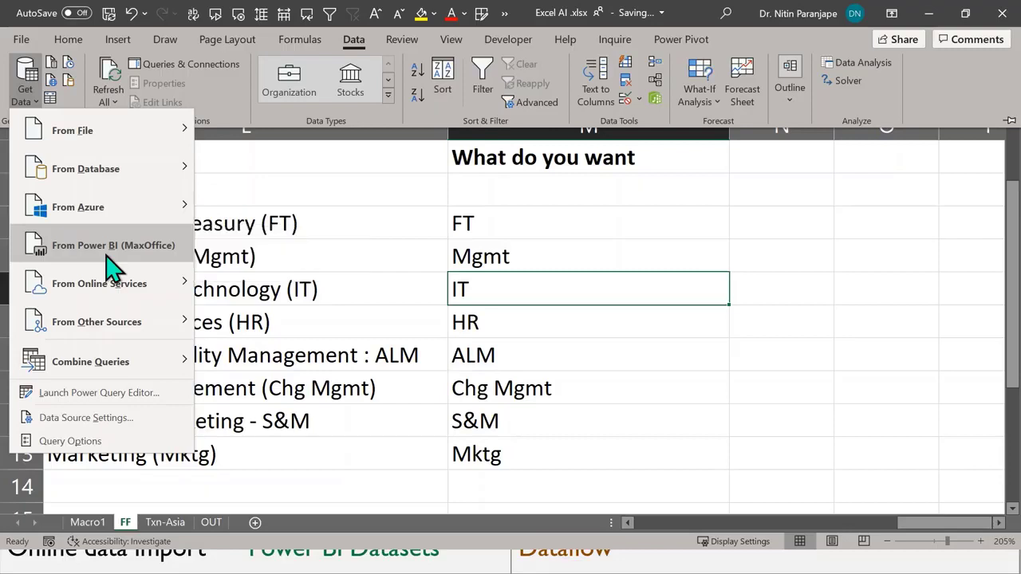
- Browse the certified Power BI datasets and create a PivotTable from the certified sample dataset in the 2020 workspace
click(107, 258)
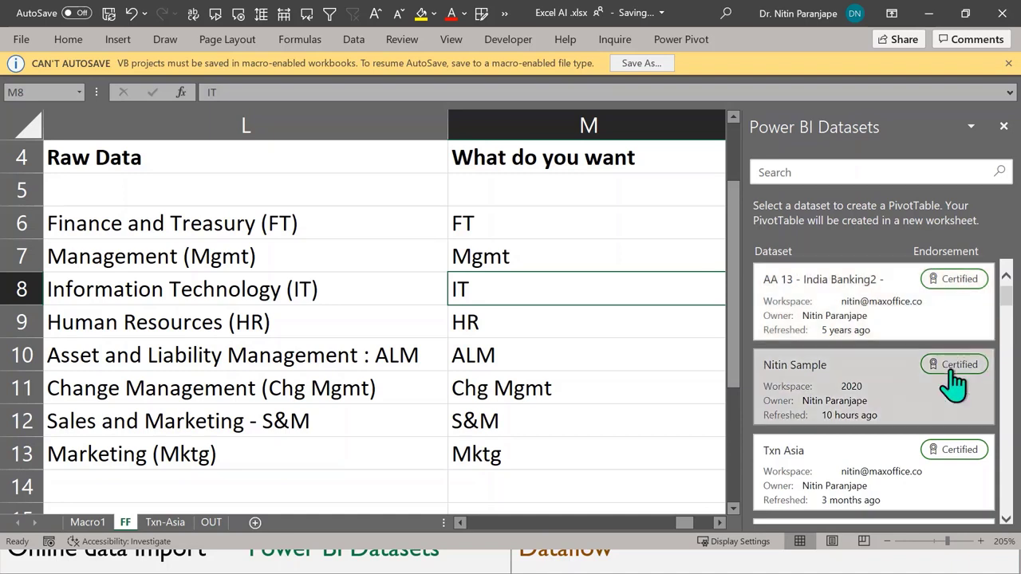
scroll(953, 422, down, 1)
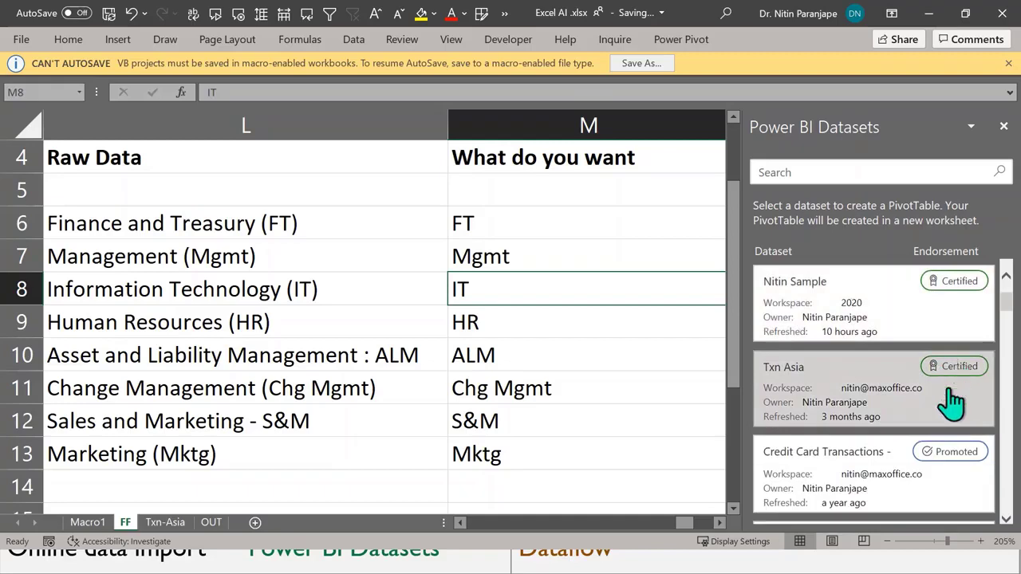
scroll(966, 399, down, 4)
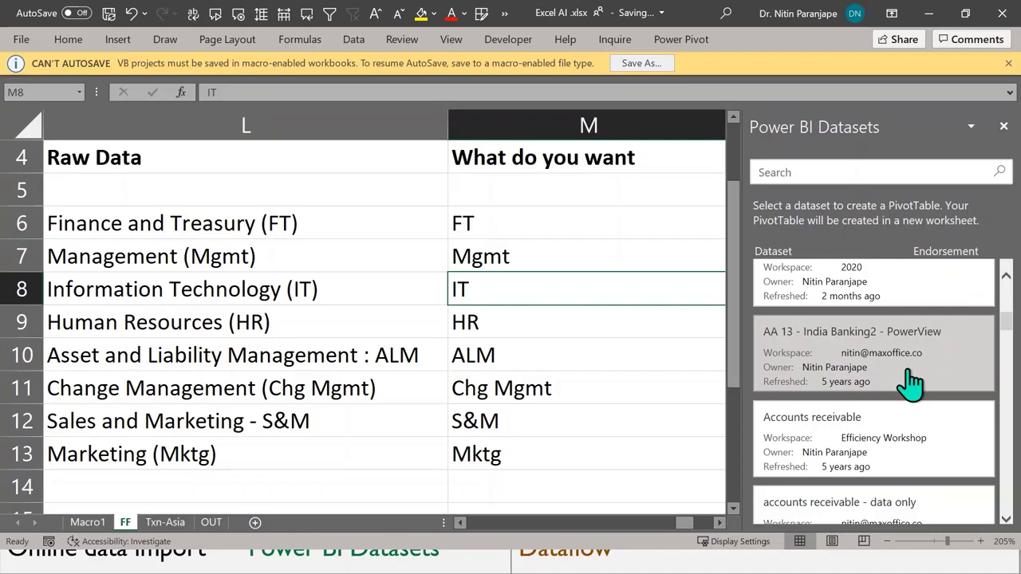
scroll(907, 373, up, 5)
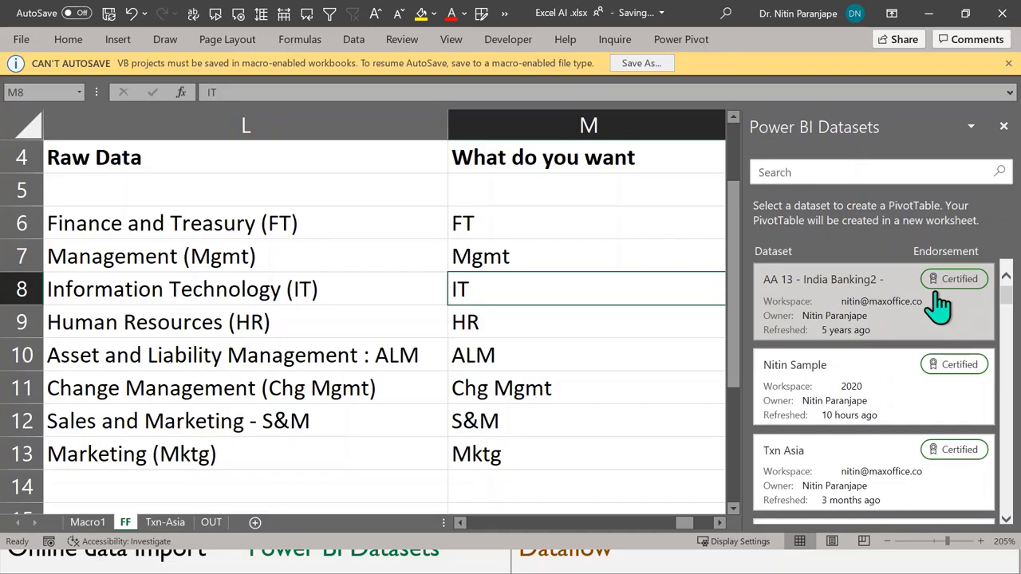
click(856, 385)
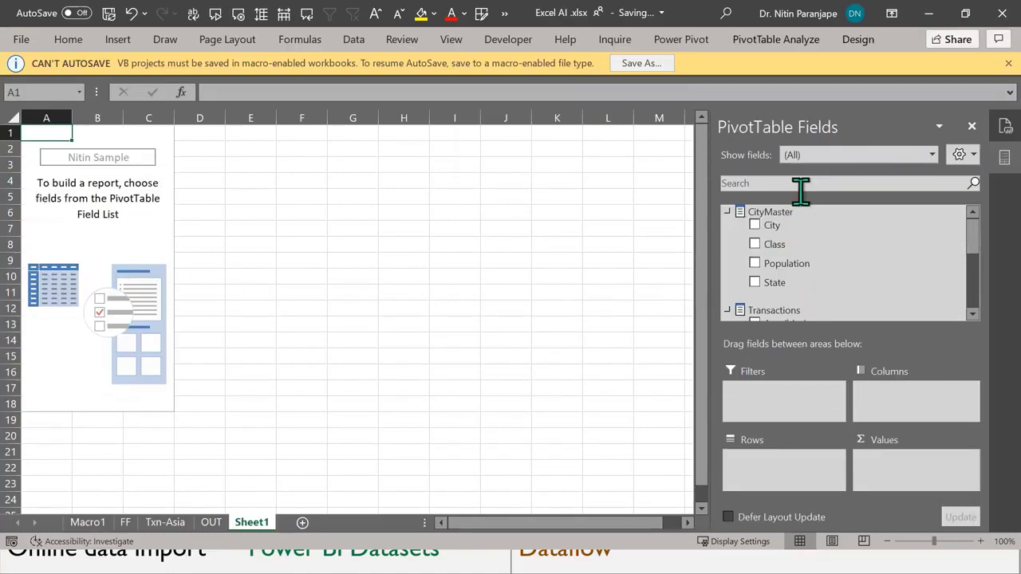
- Lay out the PivotTable with Class from CityMaster in Rows and Card Type from Transactions in Columns
scroll(786, 285, down, 2)
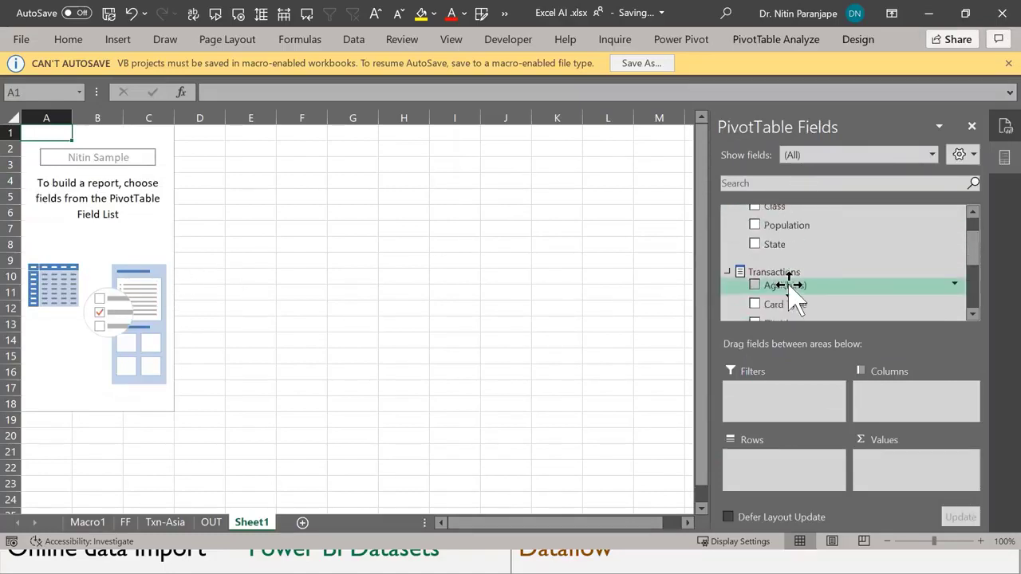
scroll(798, 289, up, 2)
drag(793, 248, 782, 467)
scroll(806, 291, down, 1)
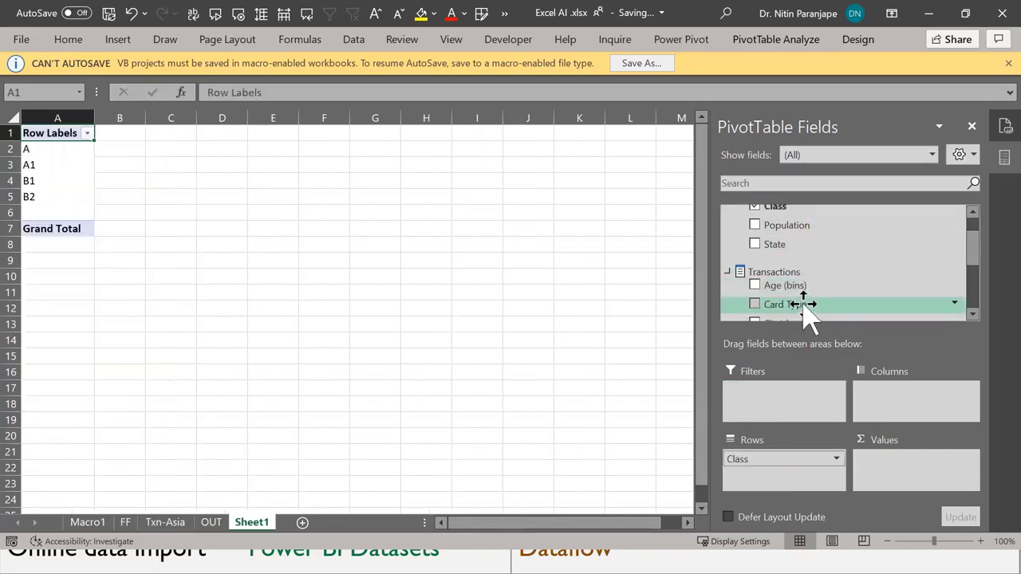
mouse_move(805, 304)
mouse_down()
mouse_move(817, 323)
mouse_move(794, 313)
mouse_move(770, 373)
mouse_move(887, 410)
mouse_up()
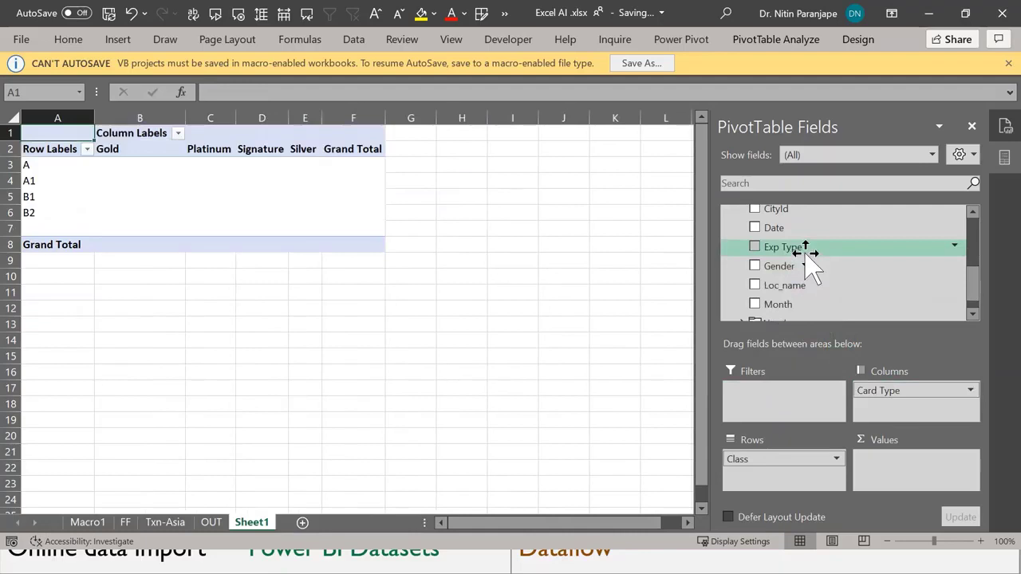
- Try to place the Amount and Year fields from the Transactions table's Numbers folder in the PivotTable's Values area
scroll(808, 267, down, 1)
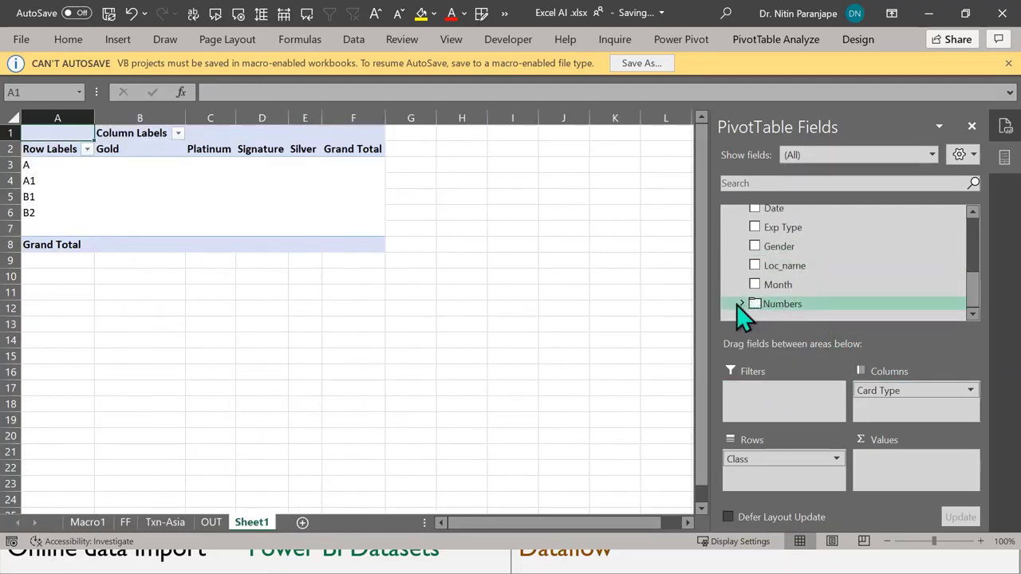
click(739, 304)
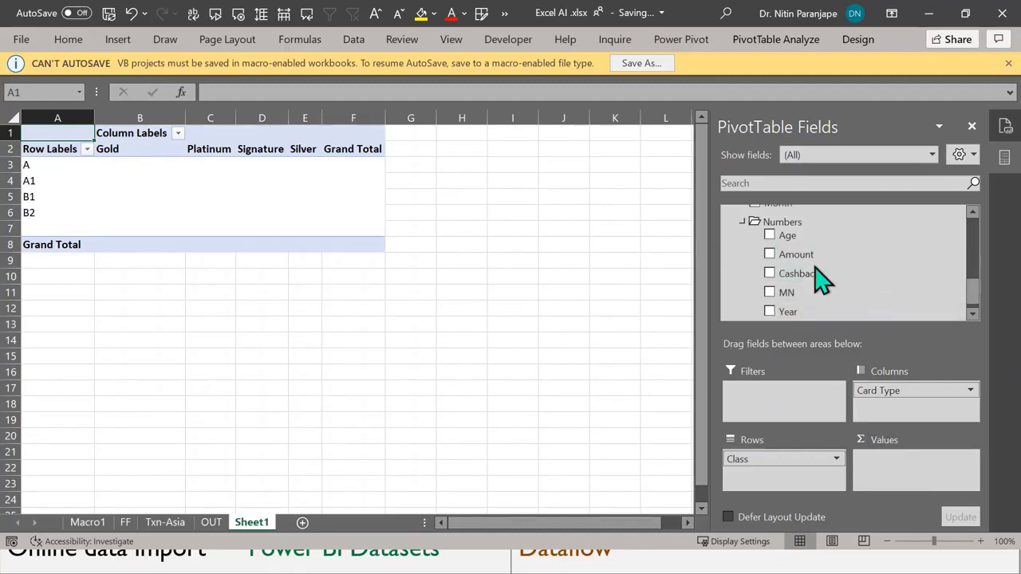
drag(801, 256, 912, 474)
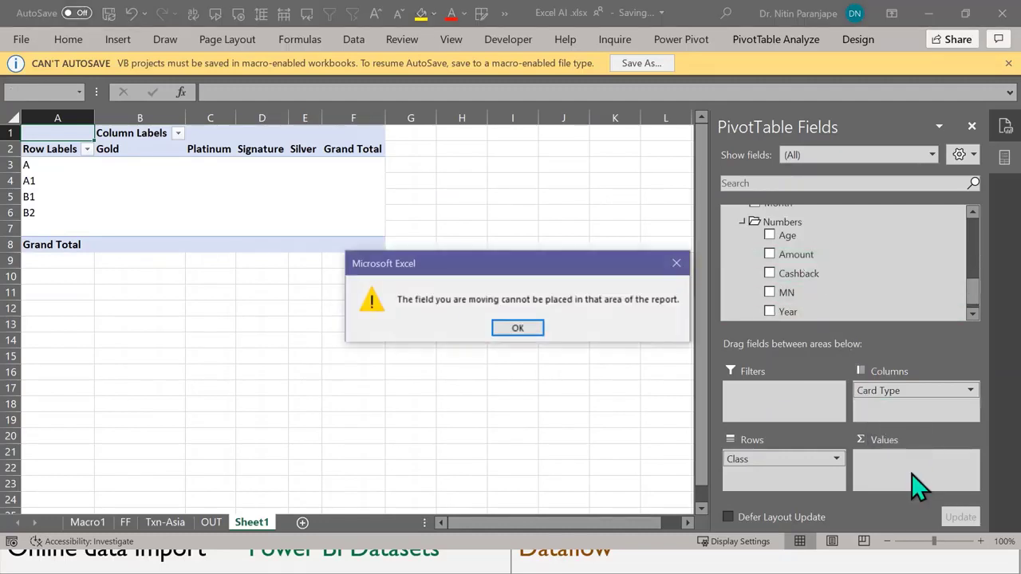
click(520, 328)
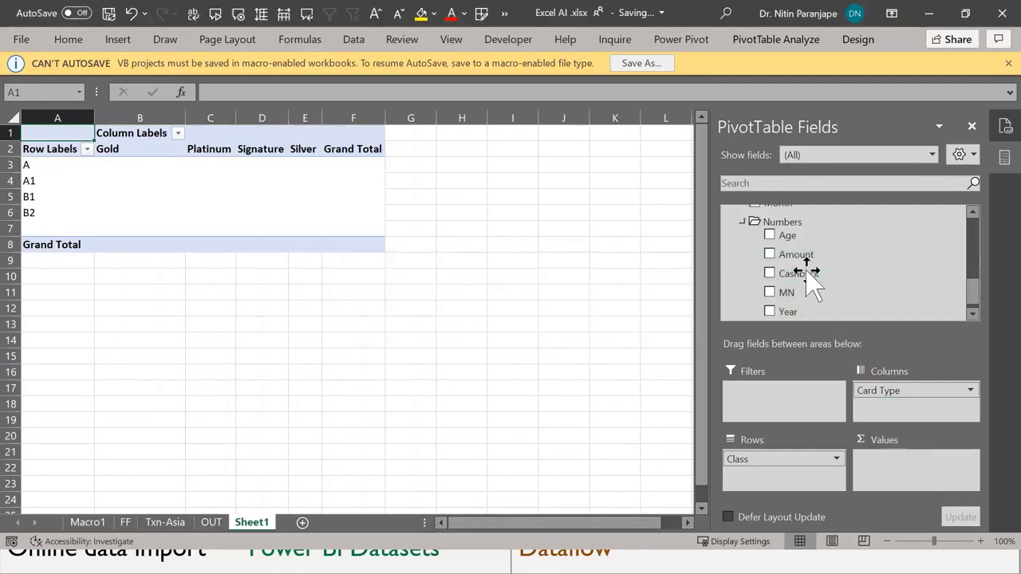
drag(798, 253, 929, 485)
click(525, 329)
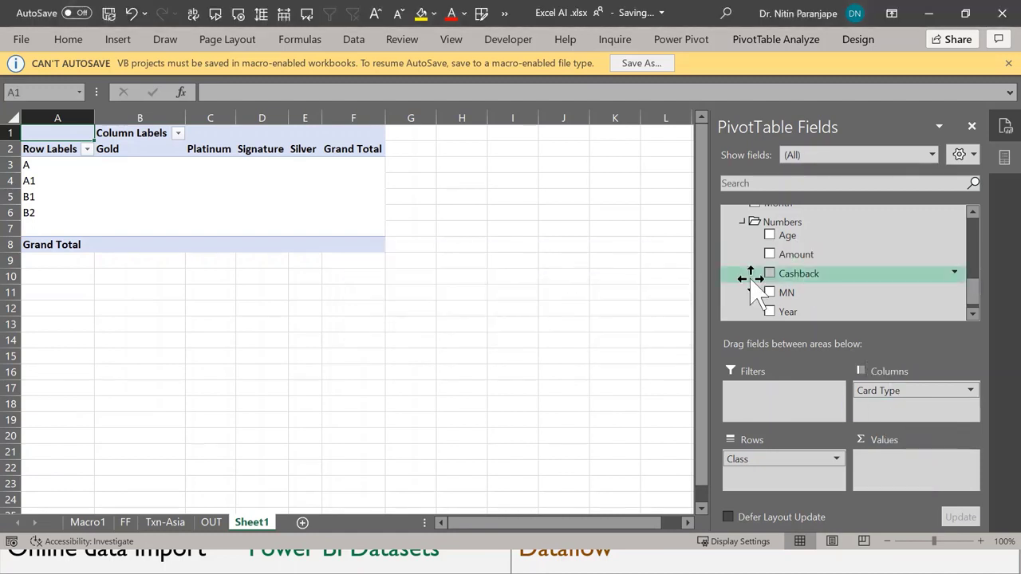
drag(788, 312, 908, 474)
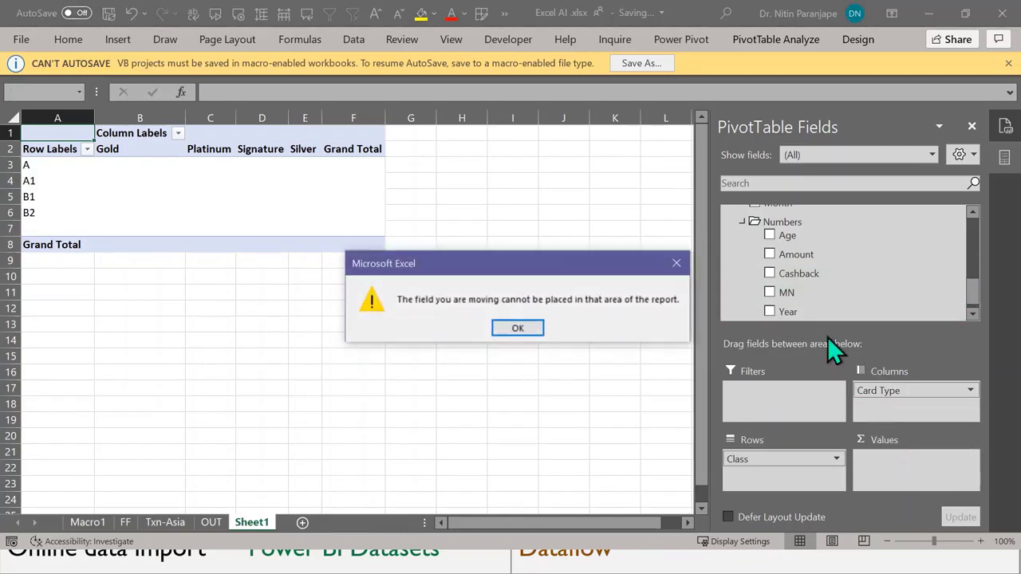
click(515, 329)
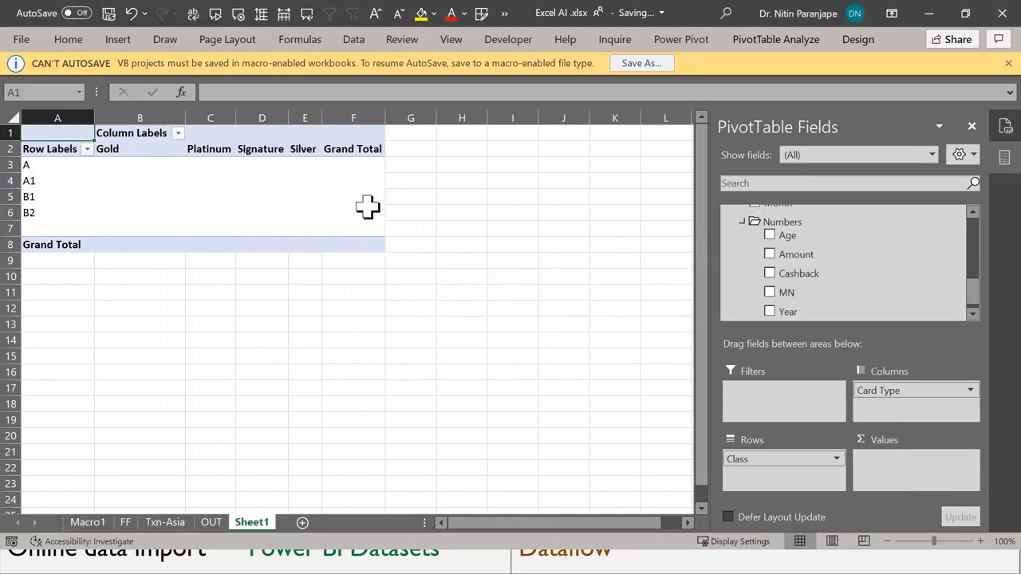
right_click(286, 212)
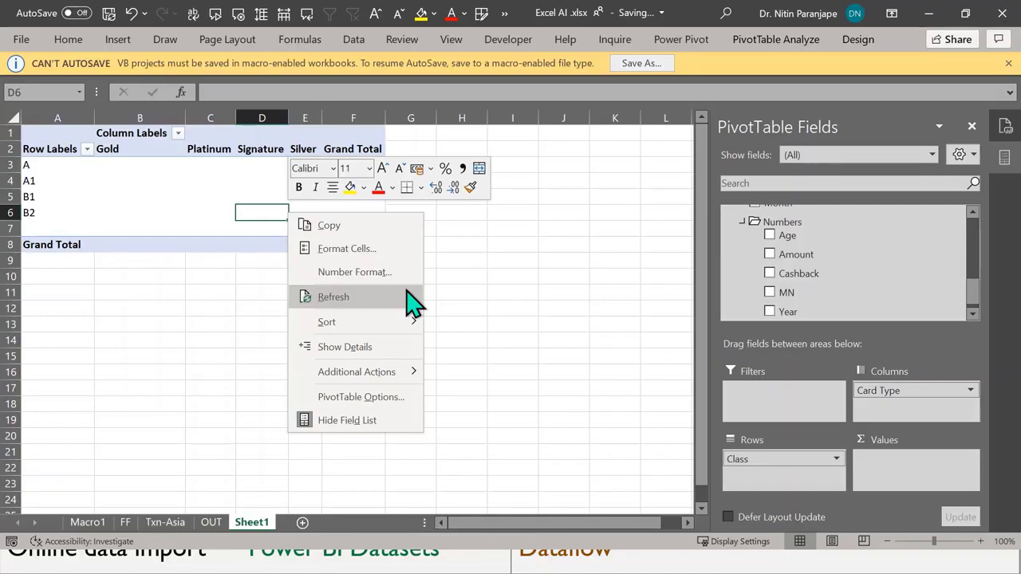
click(498, 310)
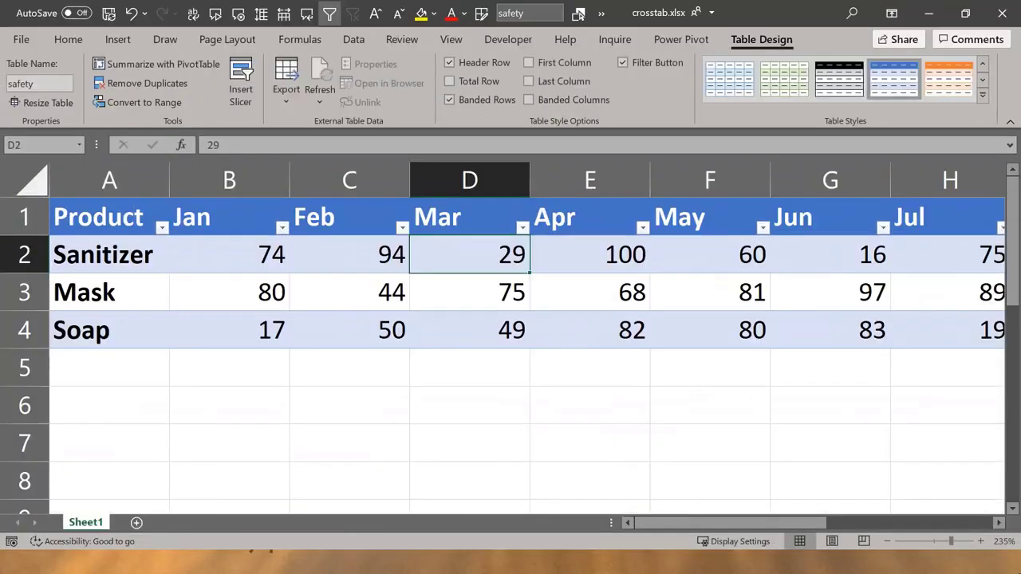
- Copy the Product, Jan and Feb data in A1:C4 of crosstab.xlsx to a new block starting at B12
drag(100, 216, 375, 319)
key(ctrl+c)
click(275, 401)
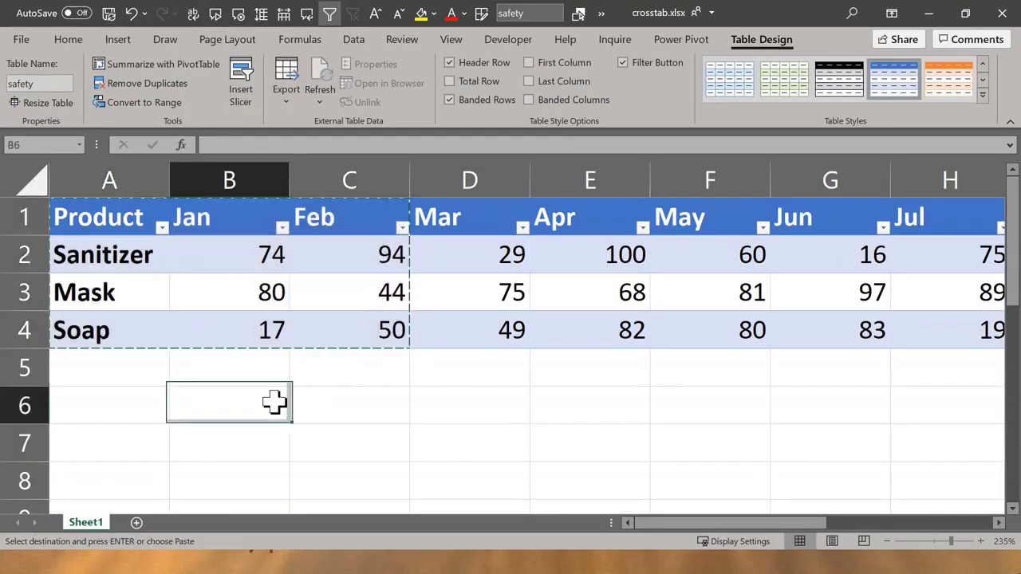
scroll(295, 391, down, 3)
click(212, 276)
key(ctrl+v)
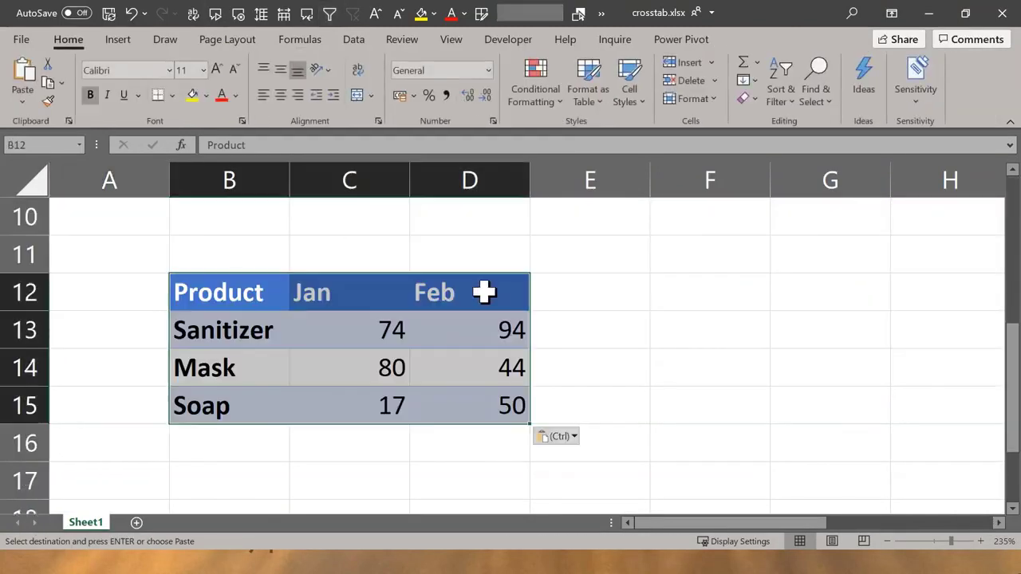
- Clear all formatting from the pasted block B12:D15, keeping its contents
key(alt+e)
key(a)
key(f)
click(493, 356)
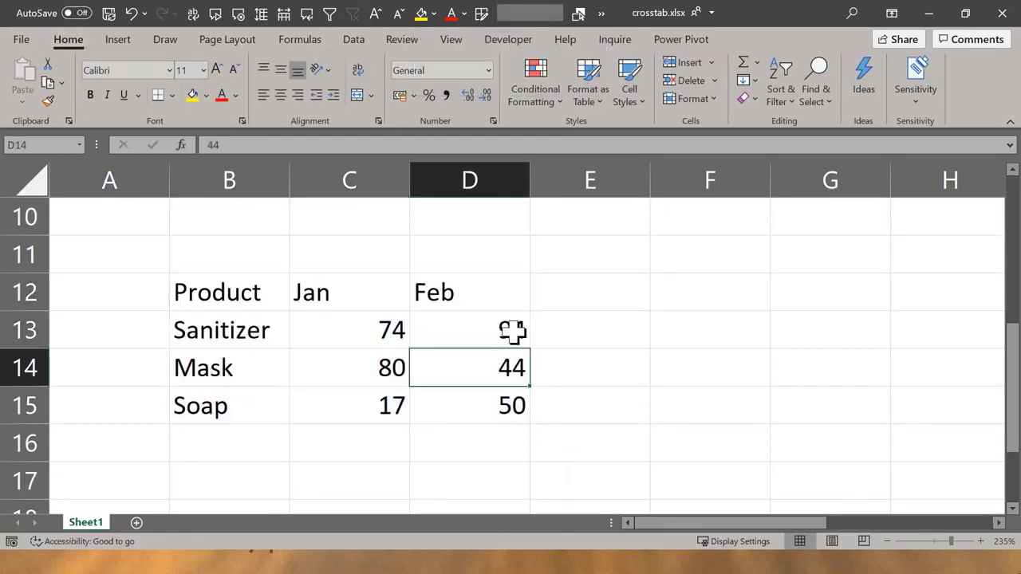
- Convert B12:D15 into a table with headers and open its table name for editing
drag(235, 299, 463, 399)
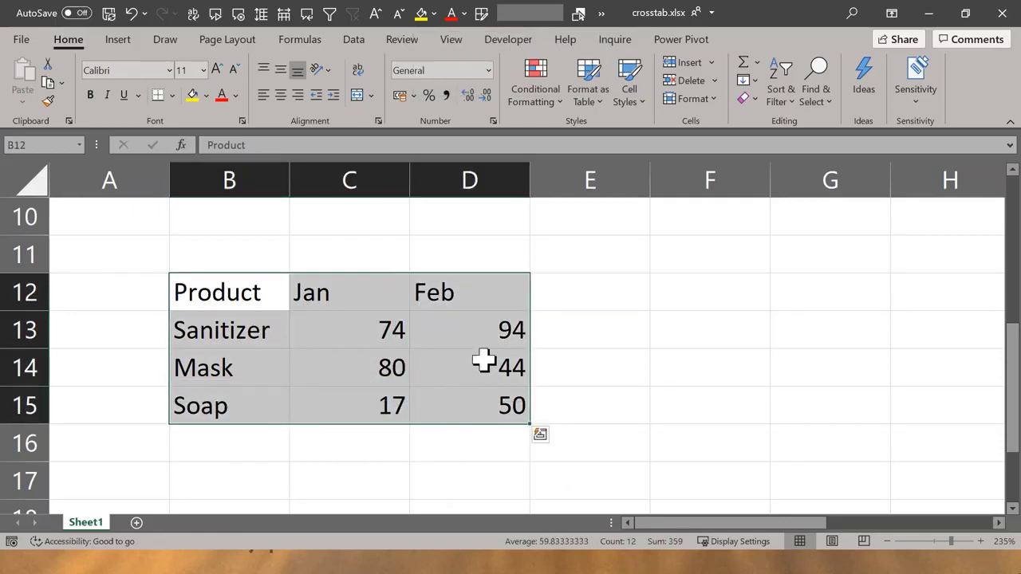
click(110, 43)
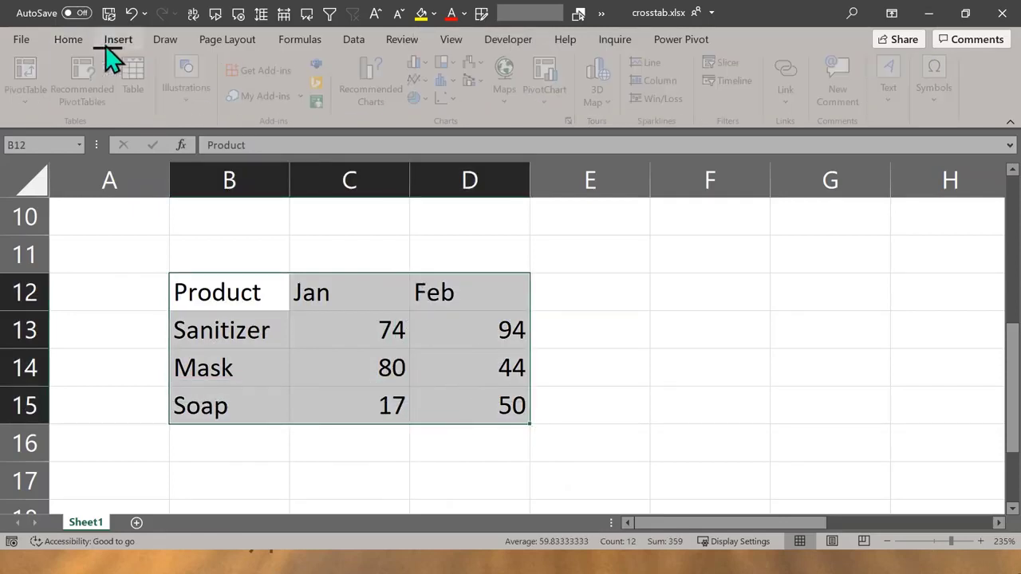
click(140, 89)
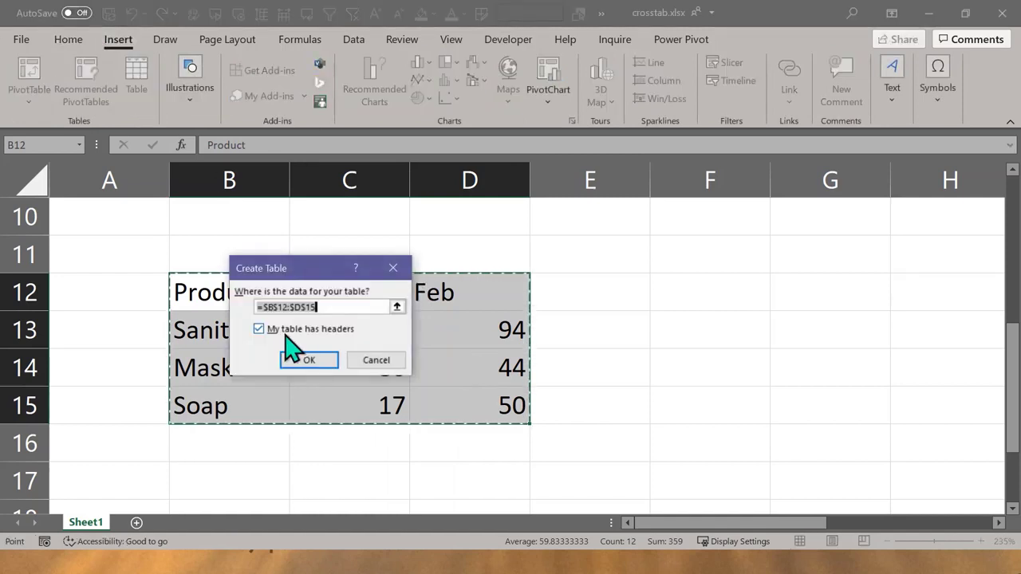
drag(324, 279, 793, 255)
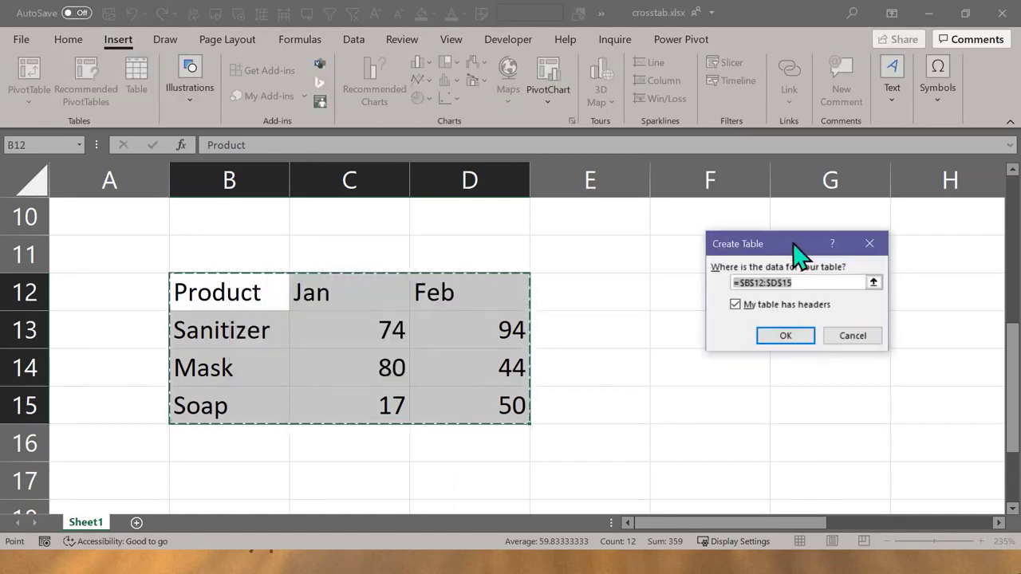
click(783, 339)
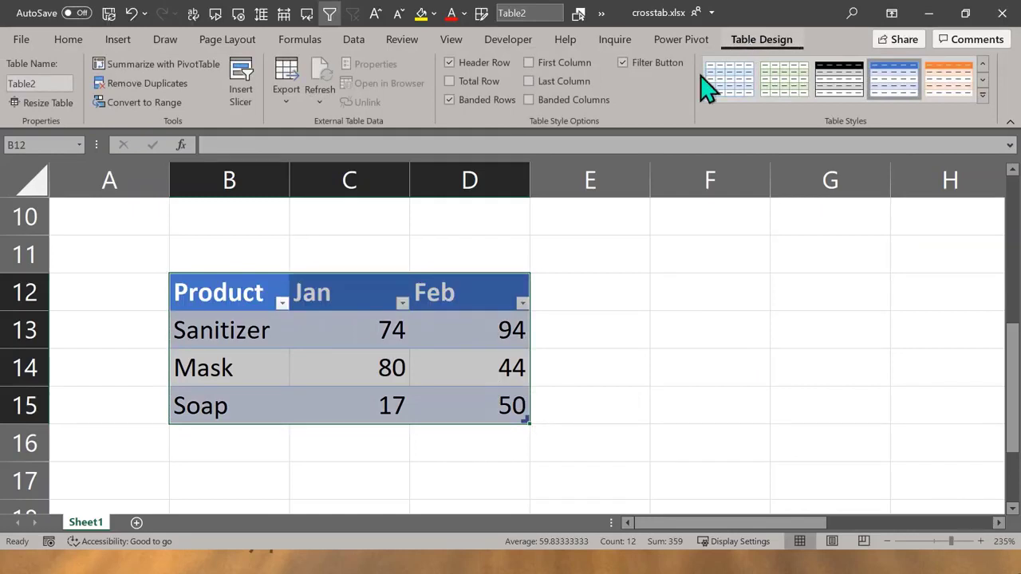
click(38, 85)
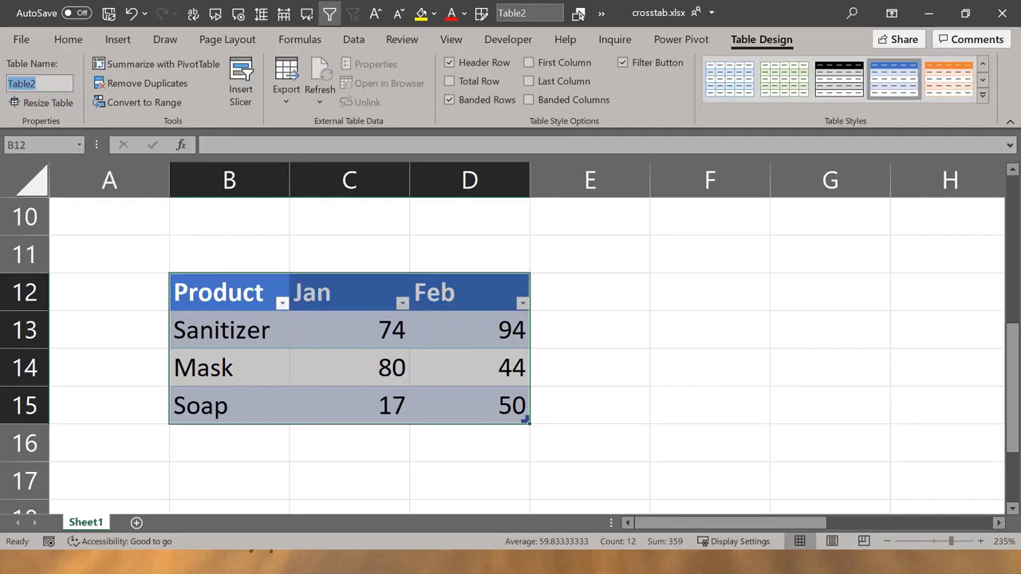
click(457, 338)
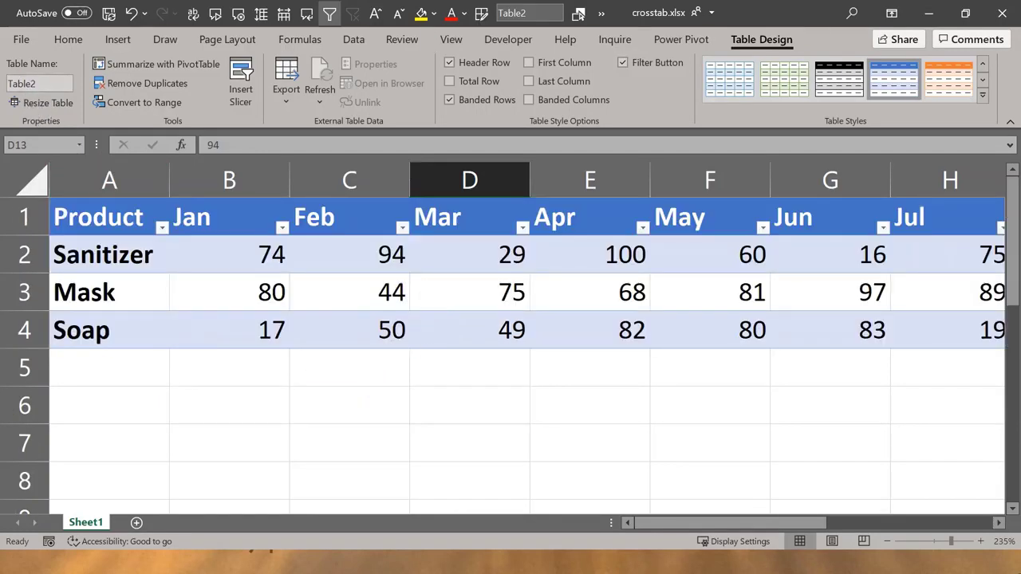
key(ctrl+F12)
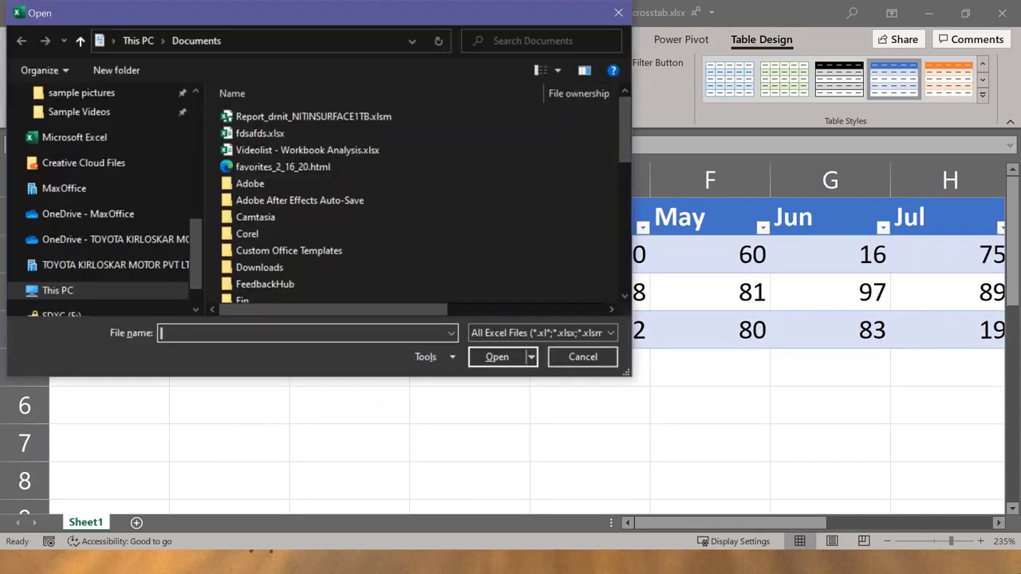
click(571, 359)
click(429, 396)
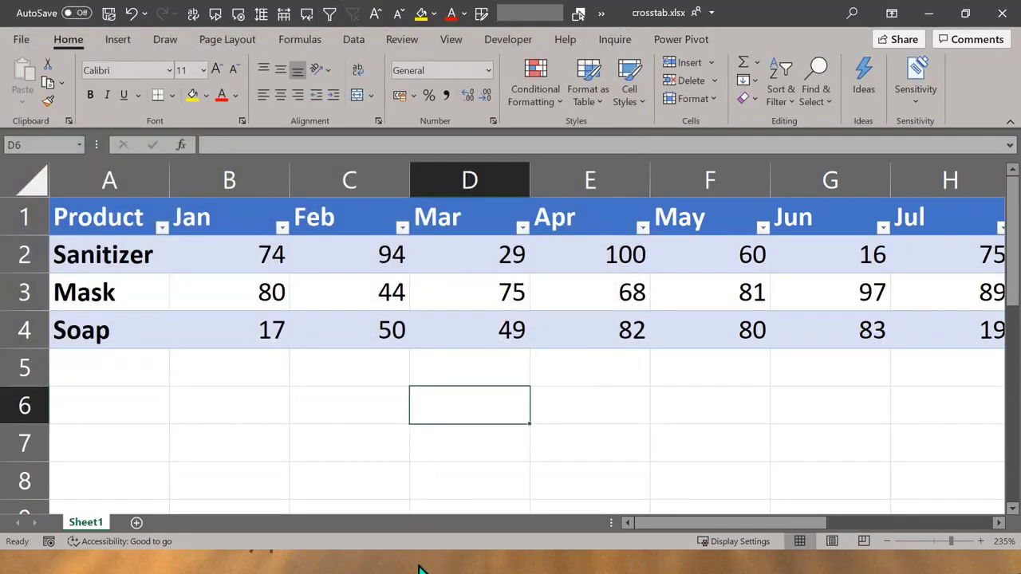
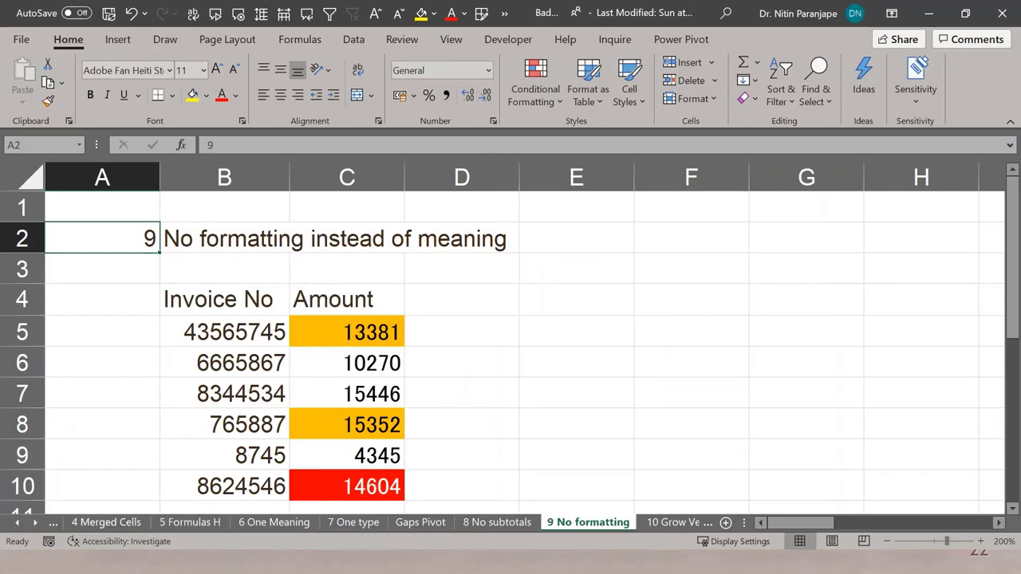
key(alt+Tab)
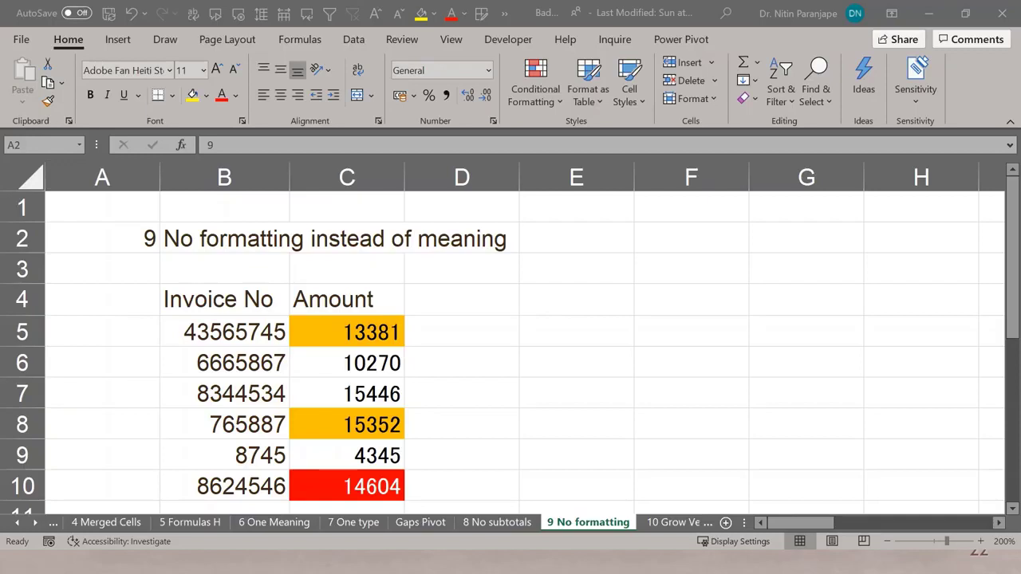
click(368, 325)
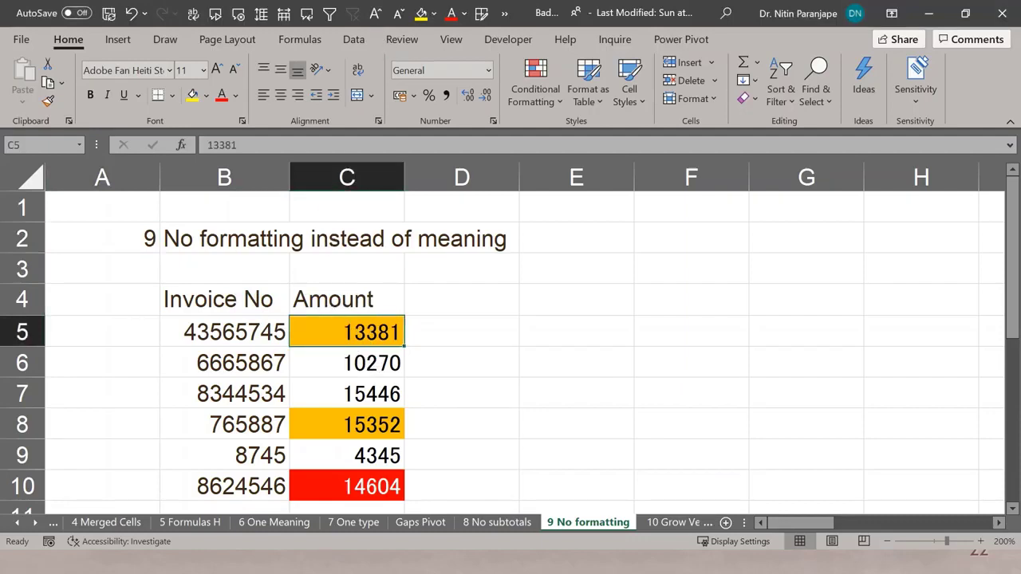
key(alt+Tab)
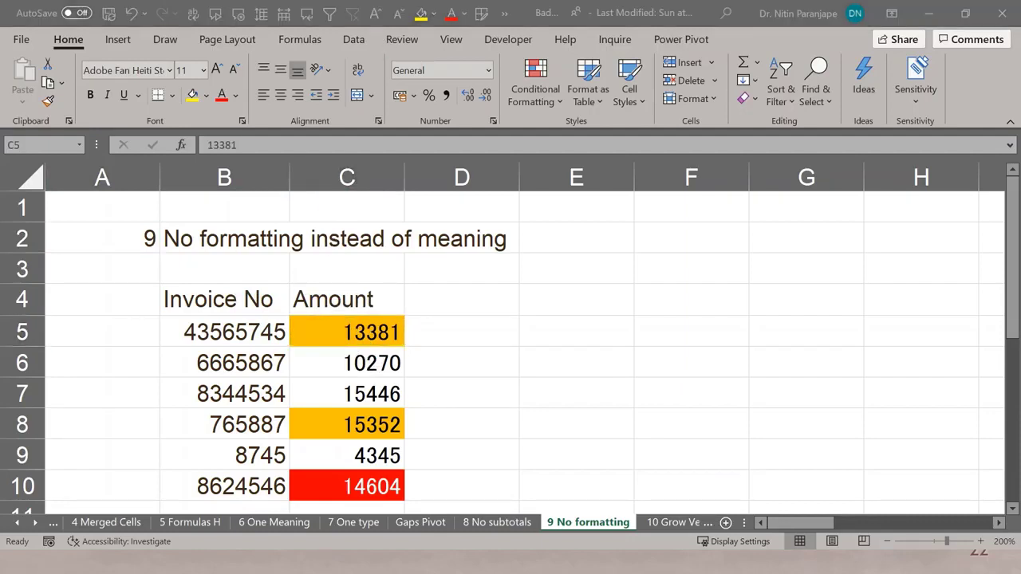
- Examine the empty cells along row 4 beside the Amount column, starting from D4
click(425, 303)
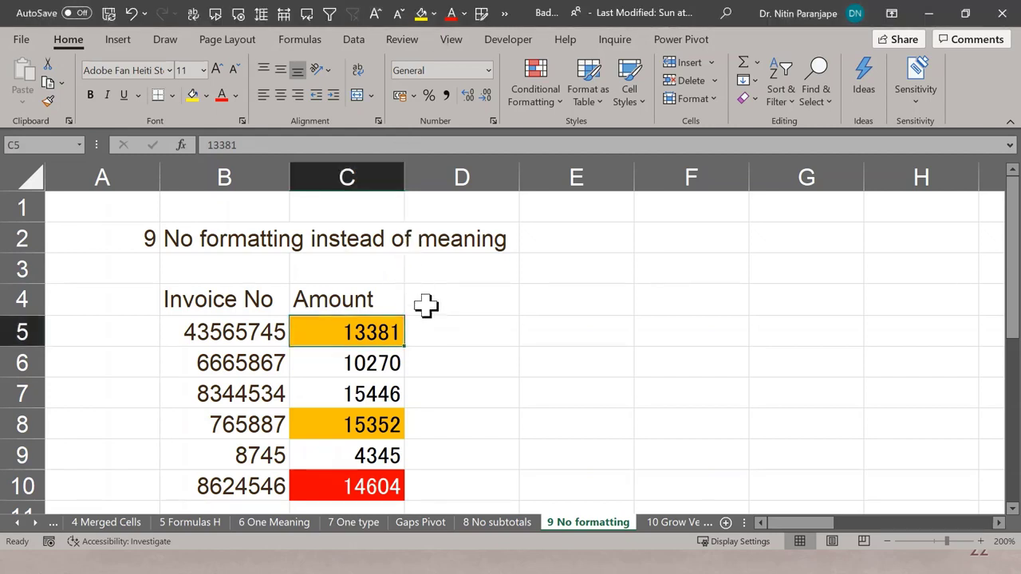
key(Right)
key(Right)
key(Right)
key(Right)
key(Right)
key(Right)
key(Right)
key(Right)
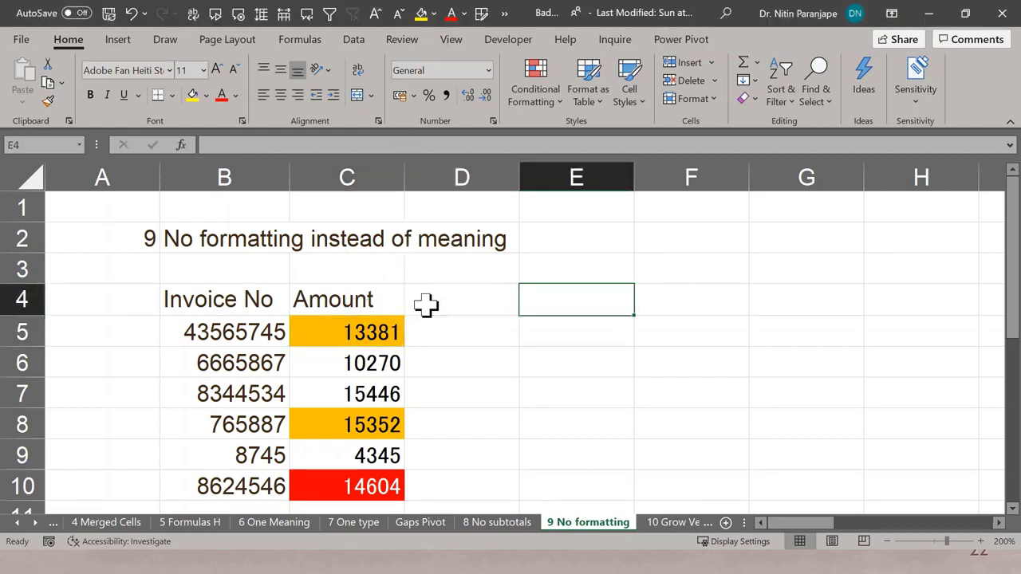
- Examine the Status columns of the two invoice tables starting at N4 and R4 on the 9 No formatting sheet
key(Right)
key(Right)
key(Right)
key(Right)
key(Right)
key(Right)
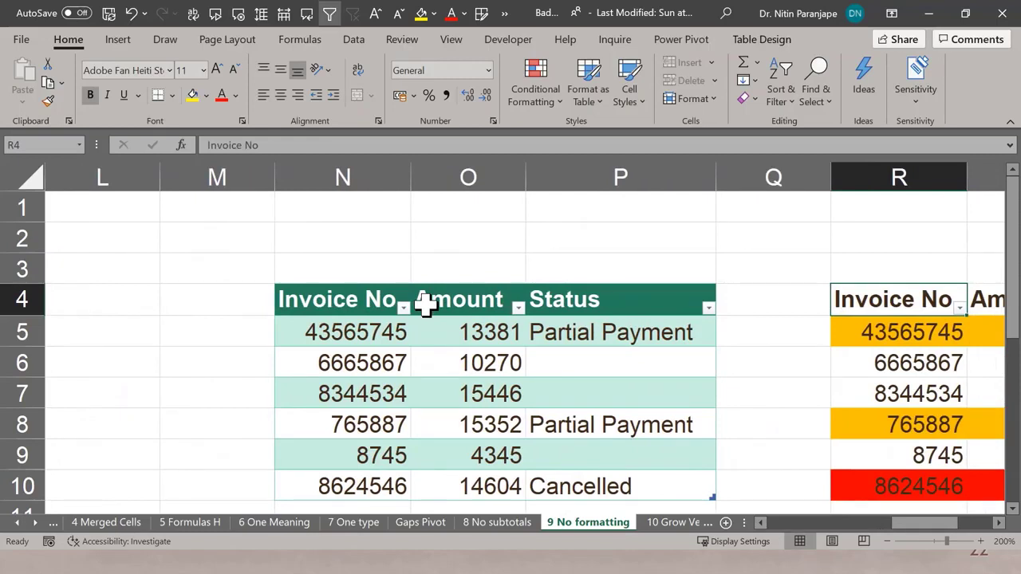
key(Left)
key(Left)
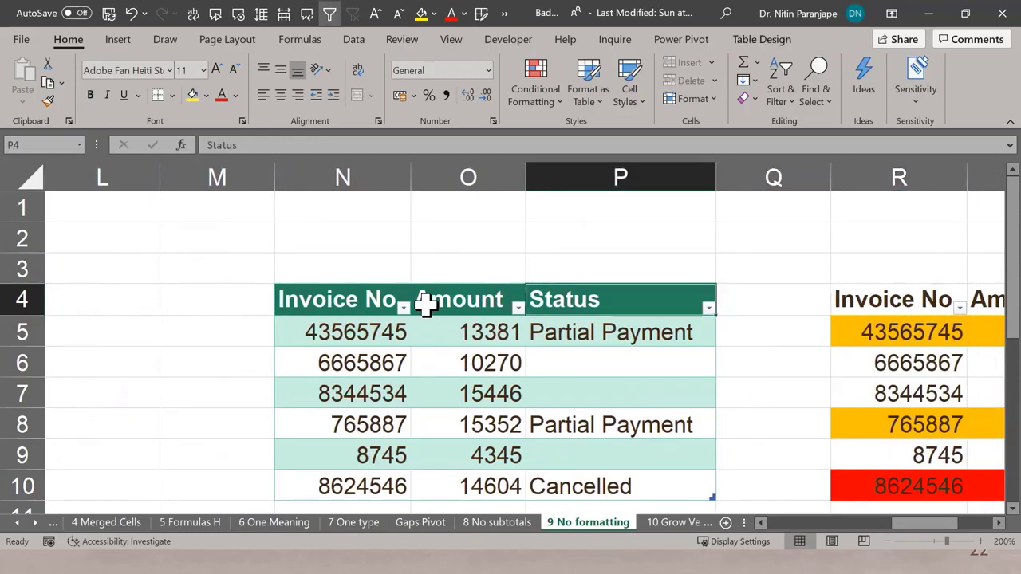
key(Right)
key(Right)
key(Right)
key(Right)
key(Right)
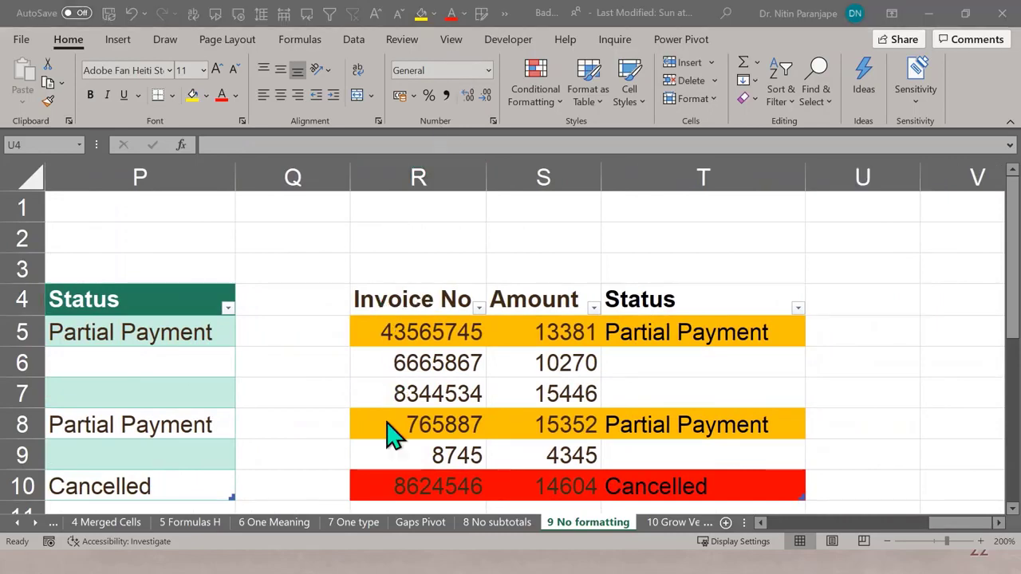
click(361, 527)
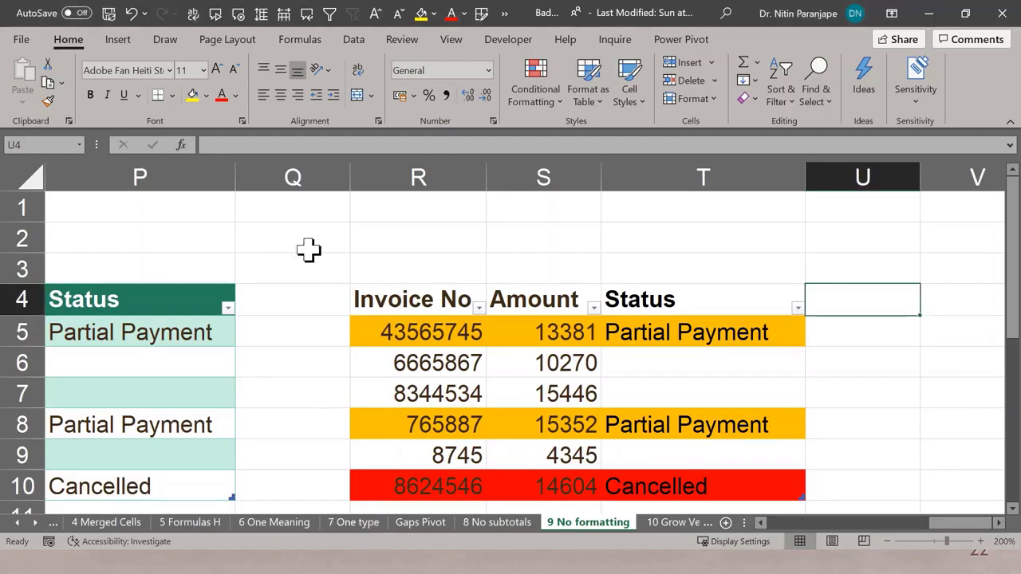
click(309, 249)
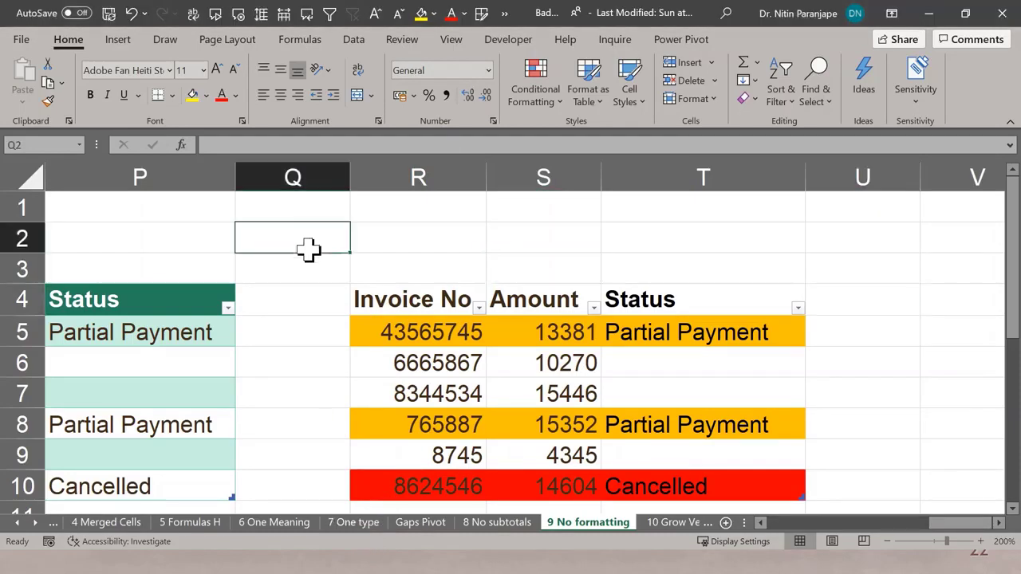
- Examine the blank Year and Month cells beneath FY 19, Jan and Feb on the 7 One type sheet
click(355, 523)
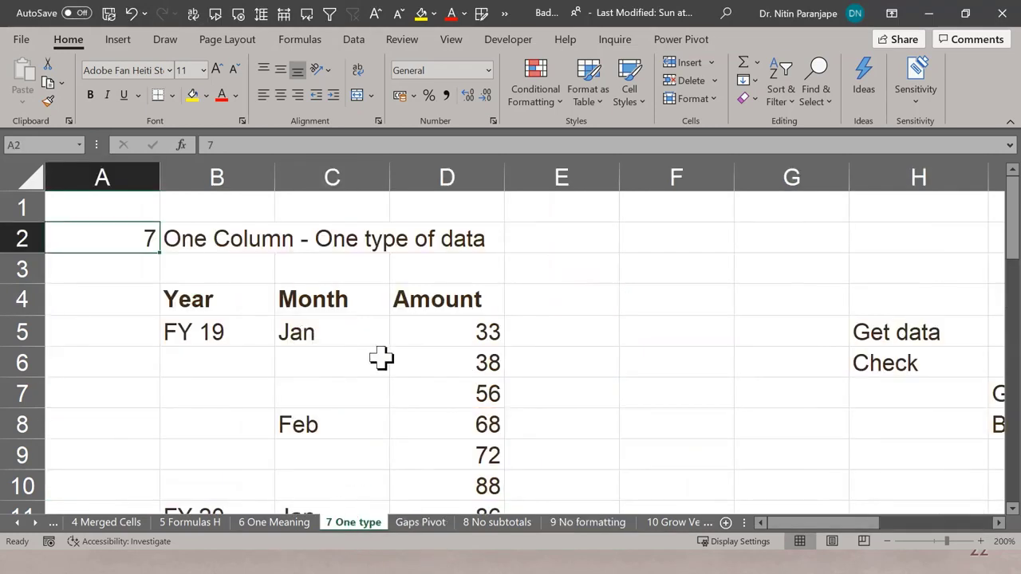
scroll(381, 357, down, 1)
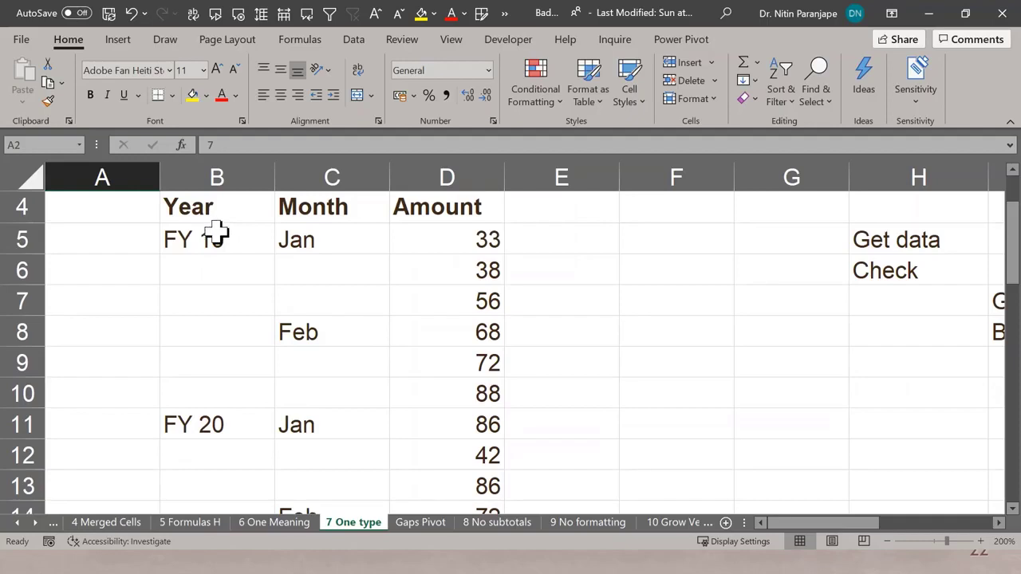
click(493, 256)
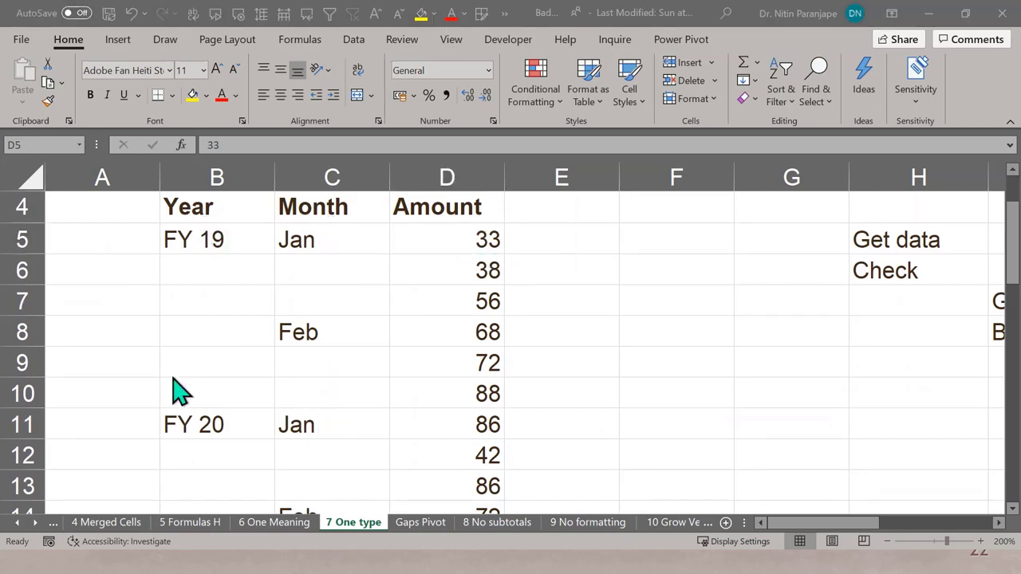
click(228, 239)
click(230, 272)
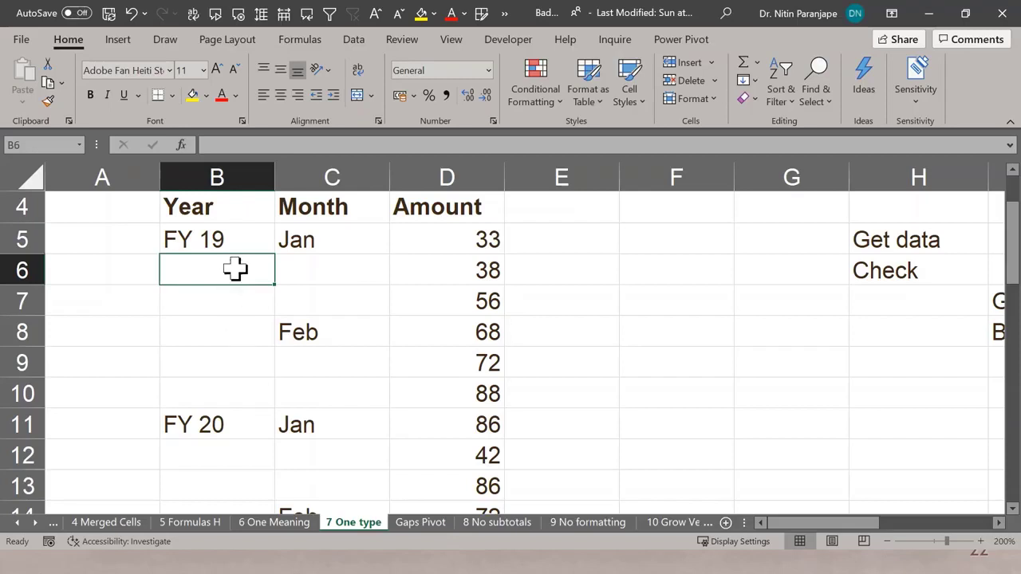
click(232, 239)
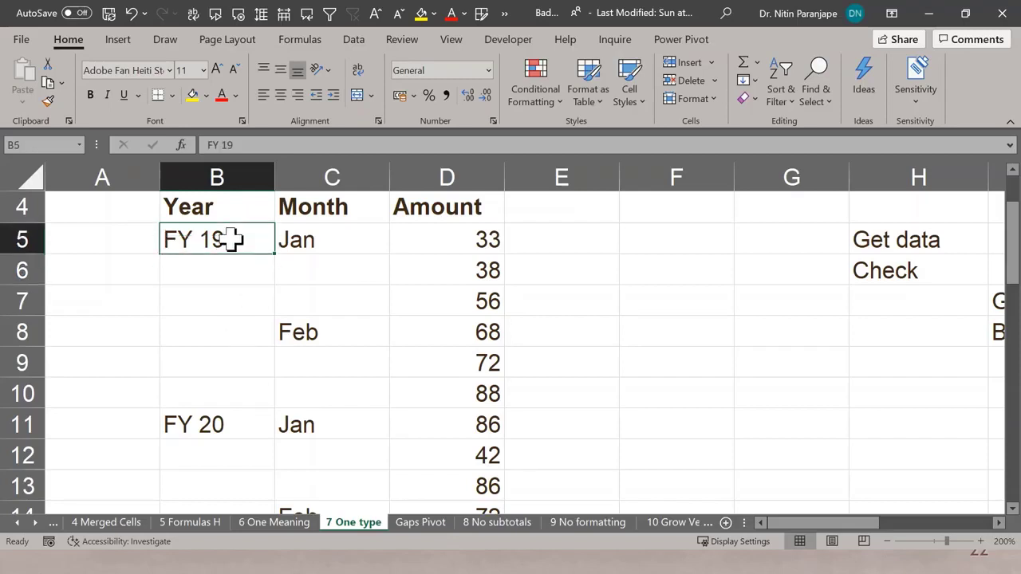
drag(231, 268, 231, 403)
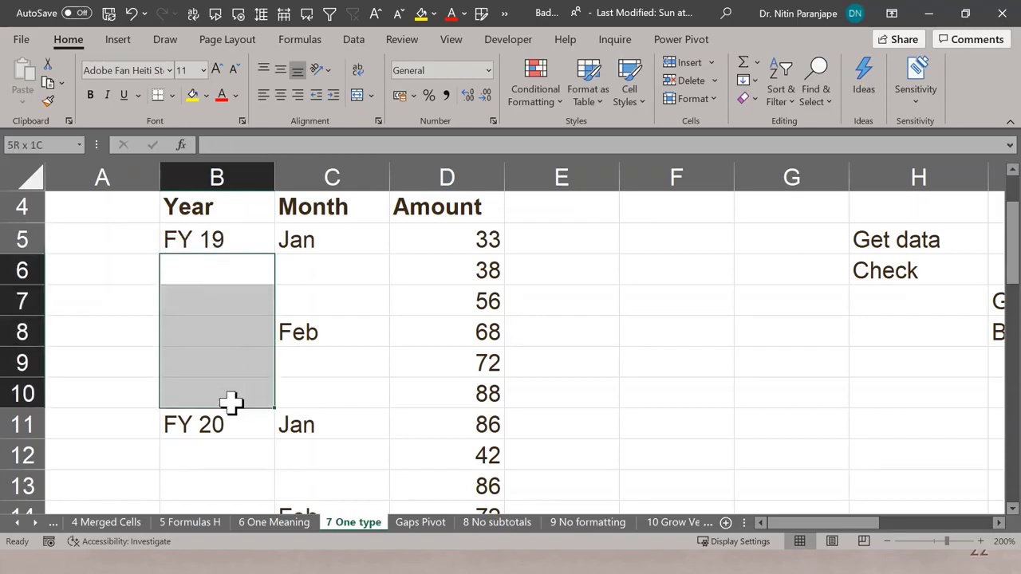
drag(290, 353, 303, 399)
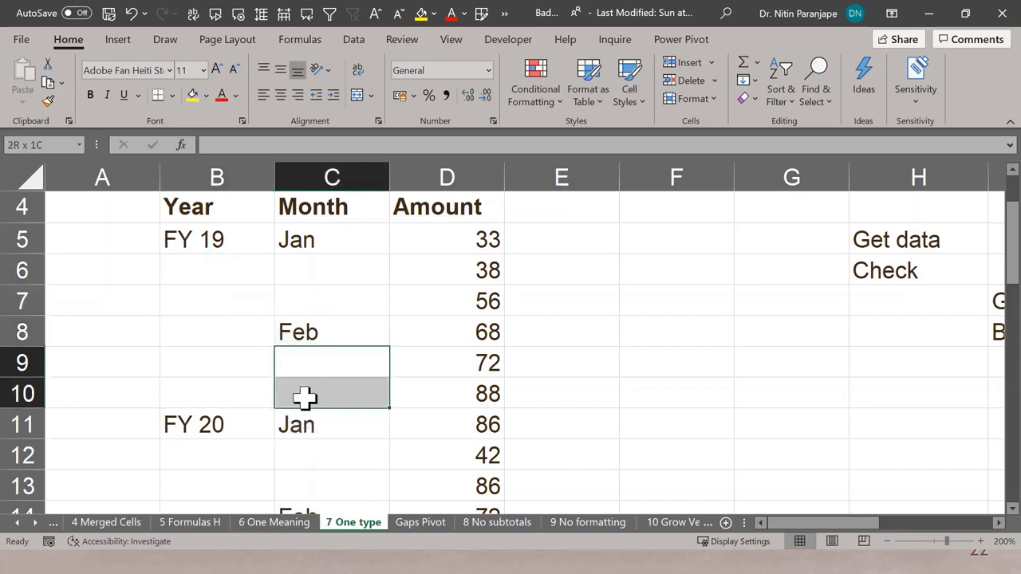
click(310, 268)
drag(310, 268, 319, 305)
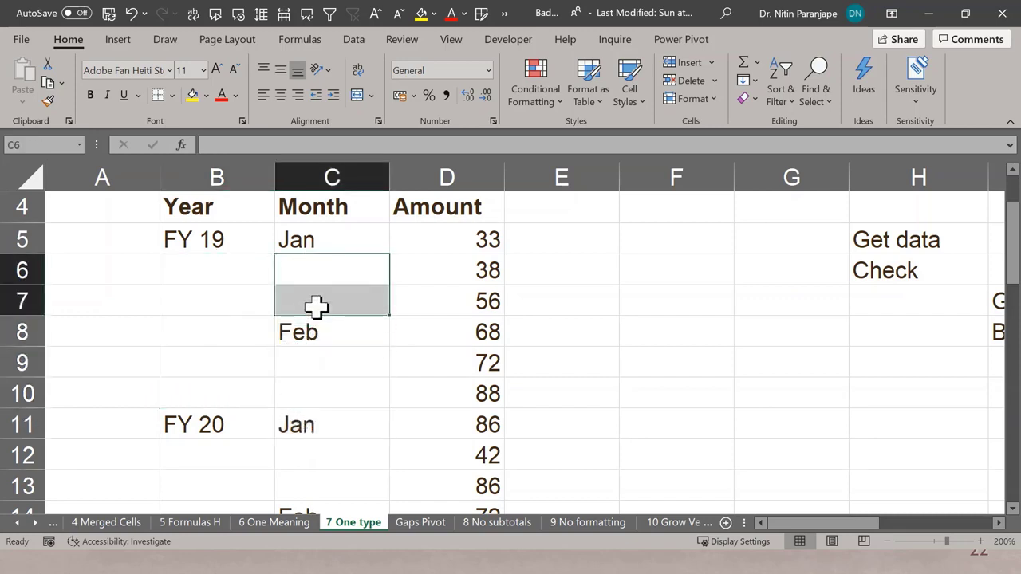
click(354, 268)
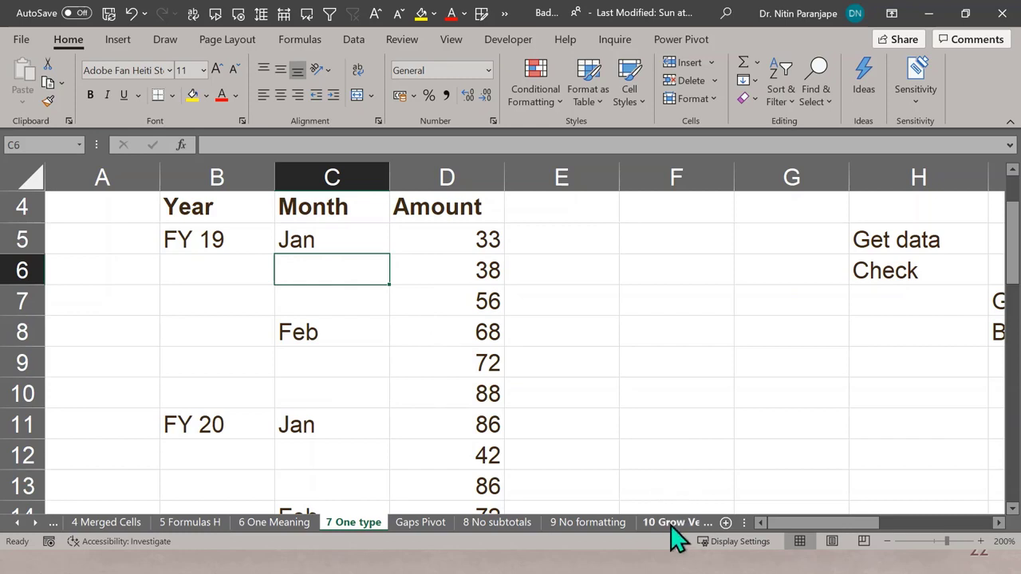
- Examine the Emp ID column and the day headings growing across row 4 on the 10 Grow Vertically sheet
click(621, 522)
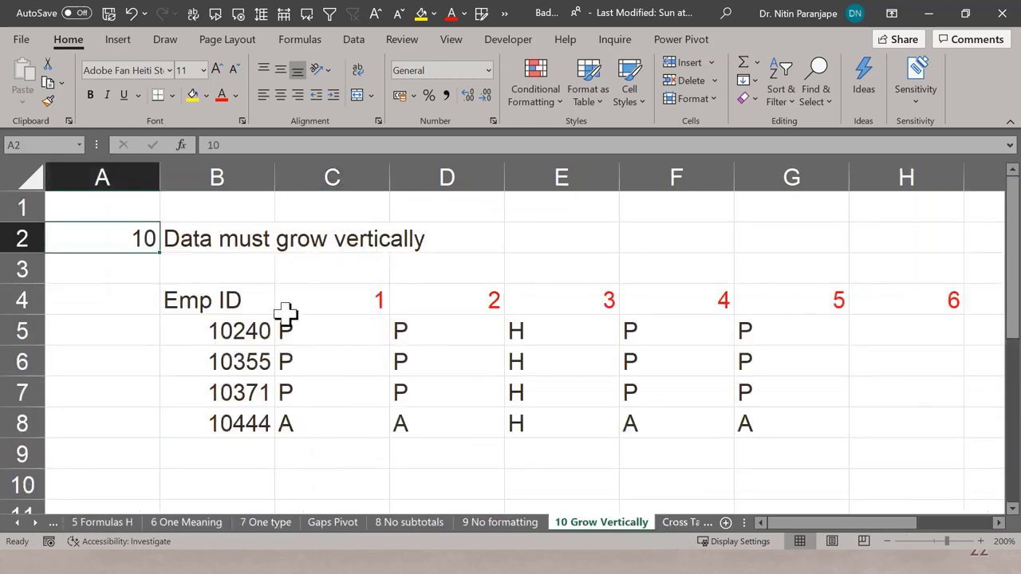
drag(254, 301, 242, 416)
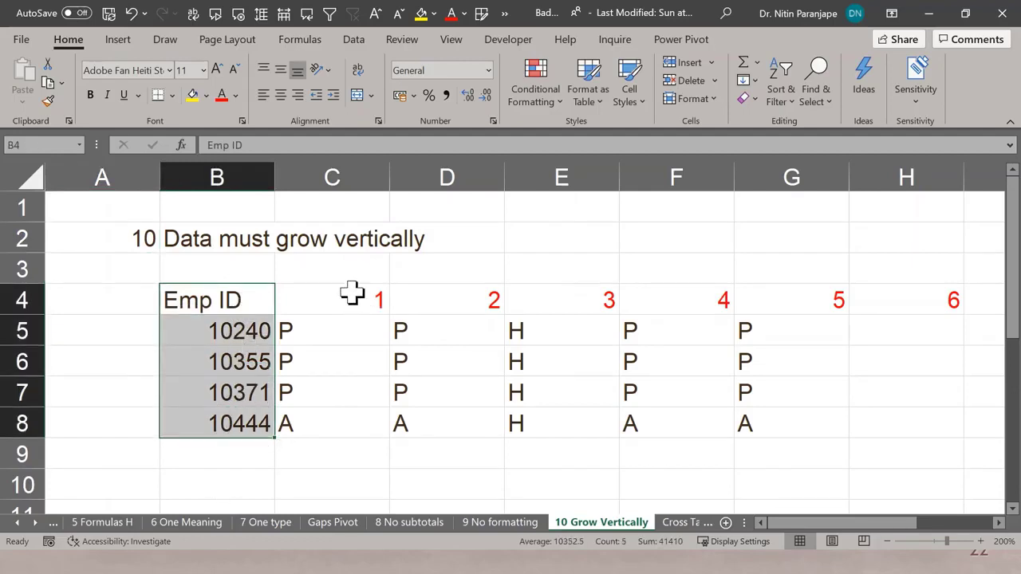
drag(348, 292, 765, 314)
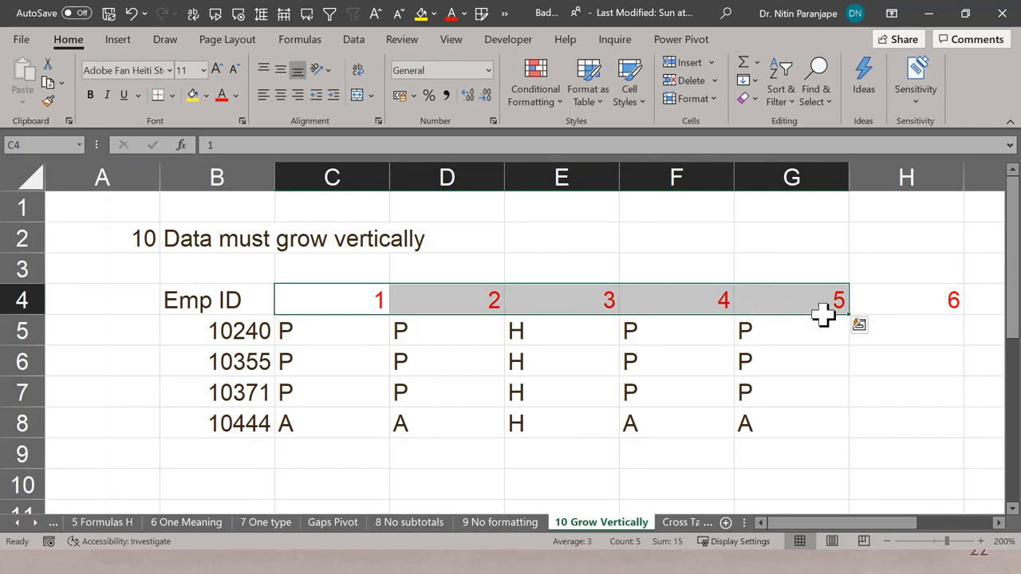
click(915, 302)
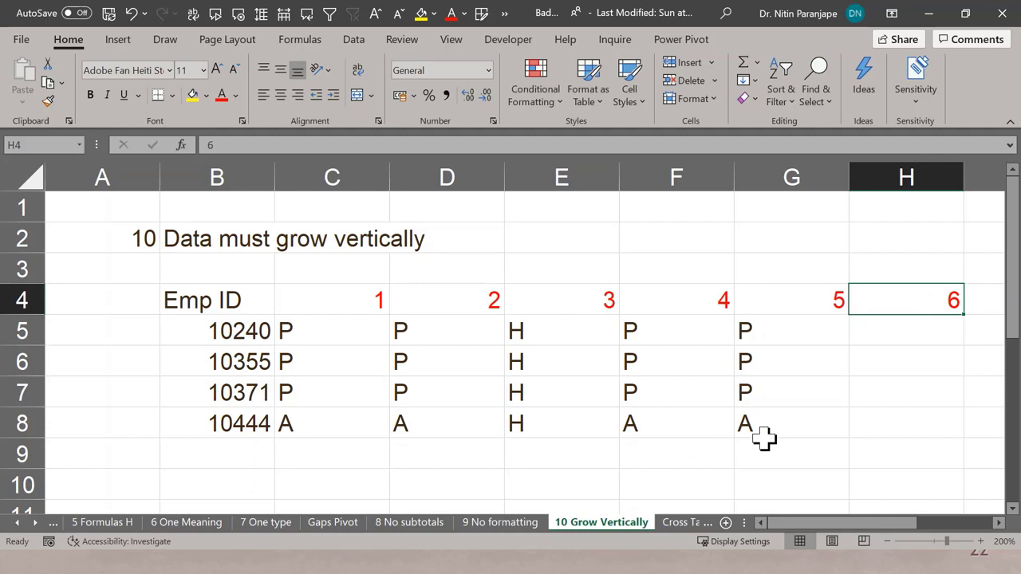
click(214, 294)
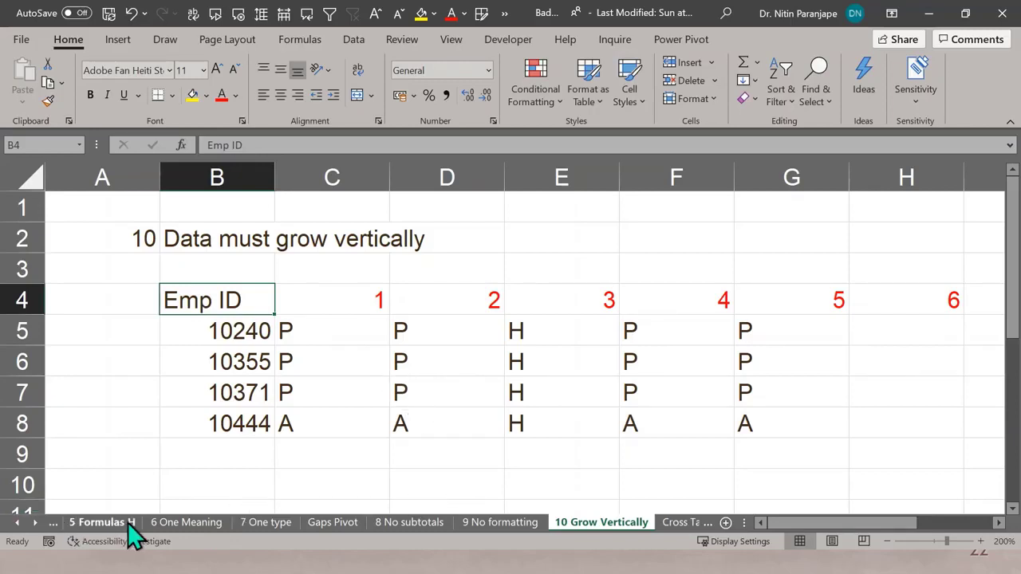
- Examine the Shareholders Fund total row on the 8 No subtotals sheet and bring the PowerPoint slide show to the DEMO slide
click(406, 523)
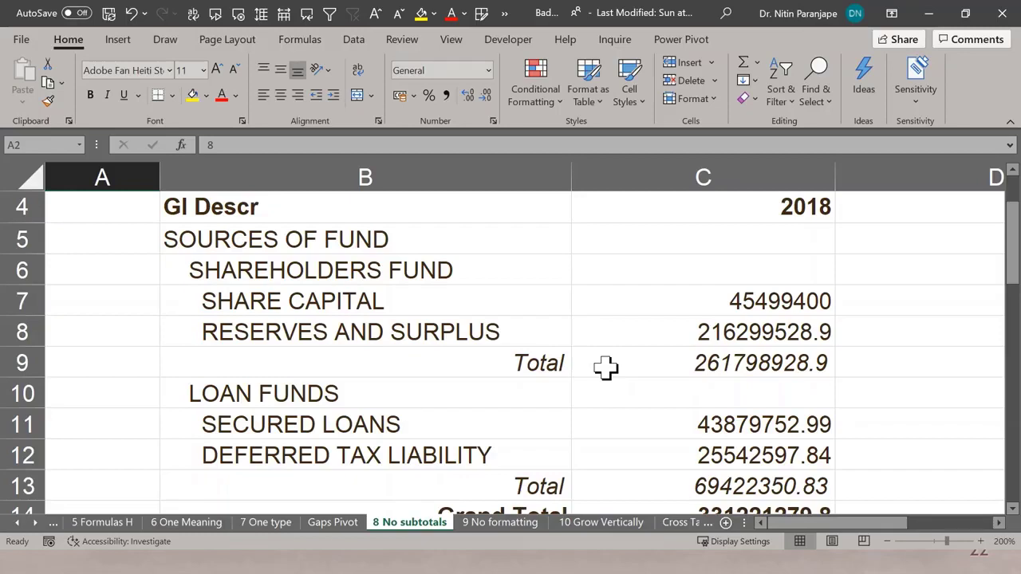
drag(473, 358, 814, 363)
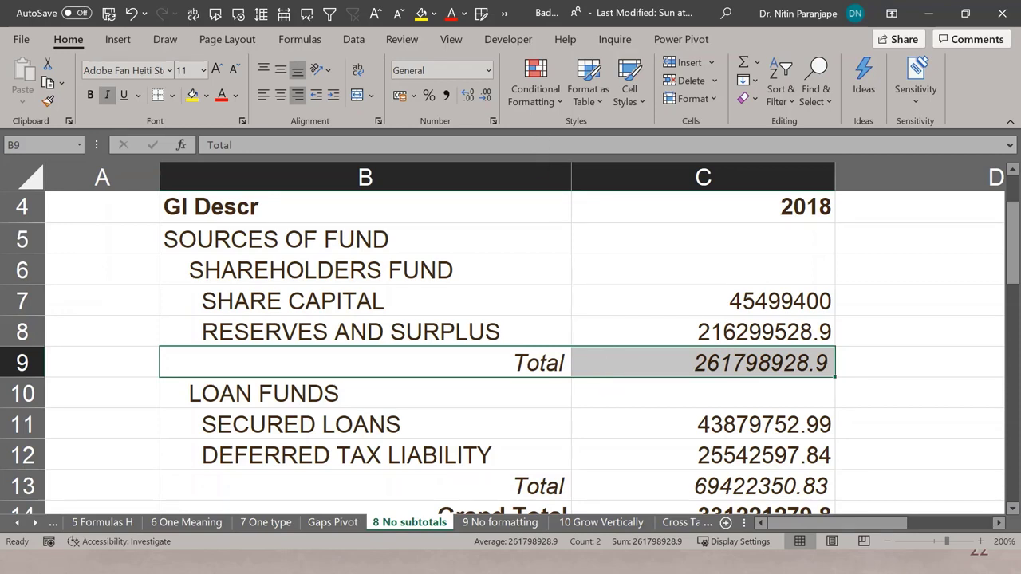
key(alt+Tab)
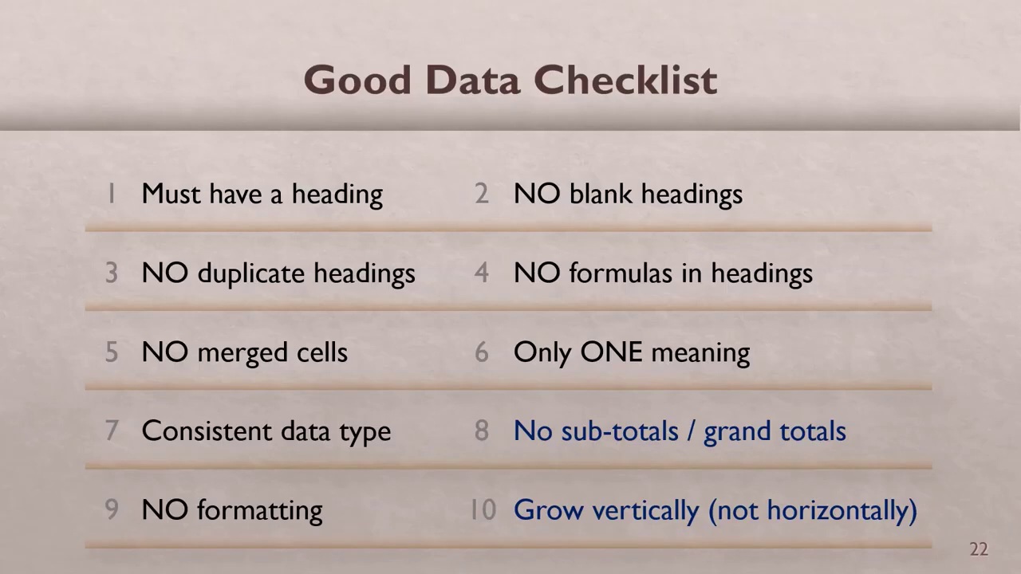
key(Right)
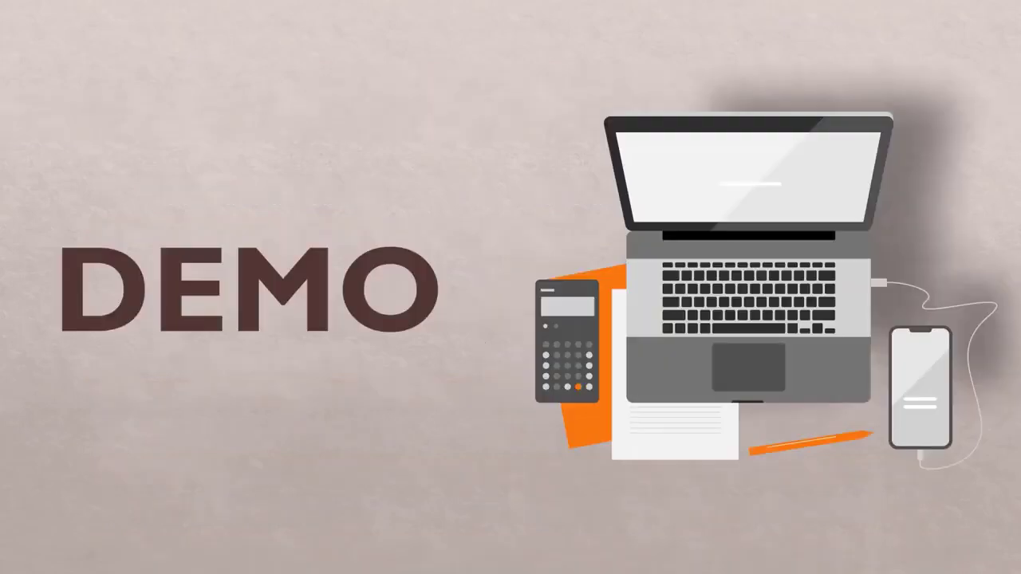
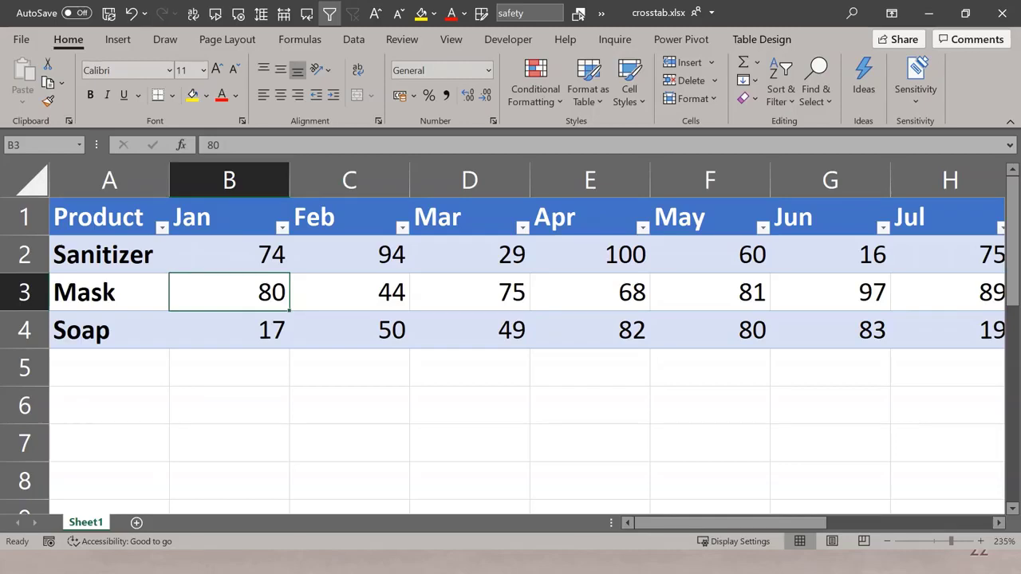
- In crosstab.xlsx, look over the file sources available for importing data, including From Workbook, without starting an import
click(359, 40)
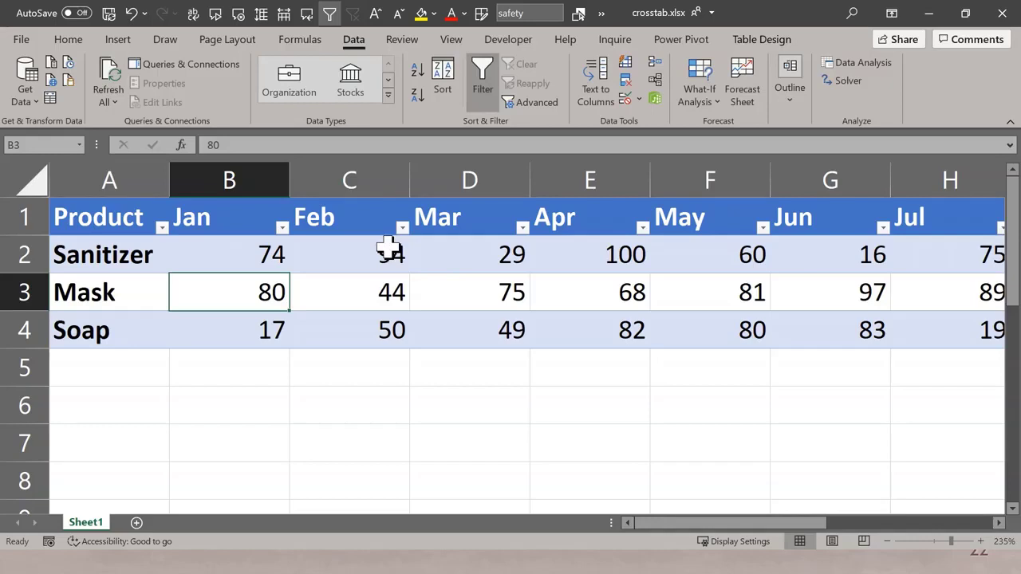
click(33, 101)
mouse_move(127, 140)
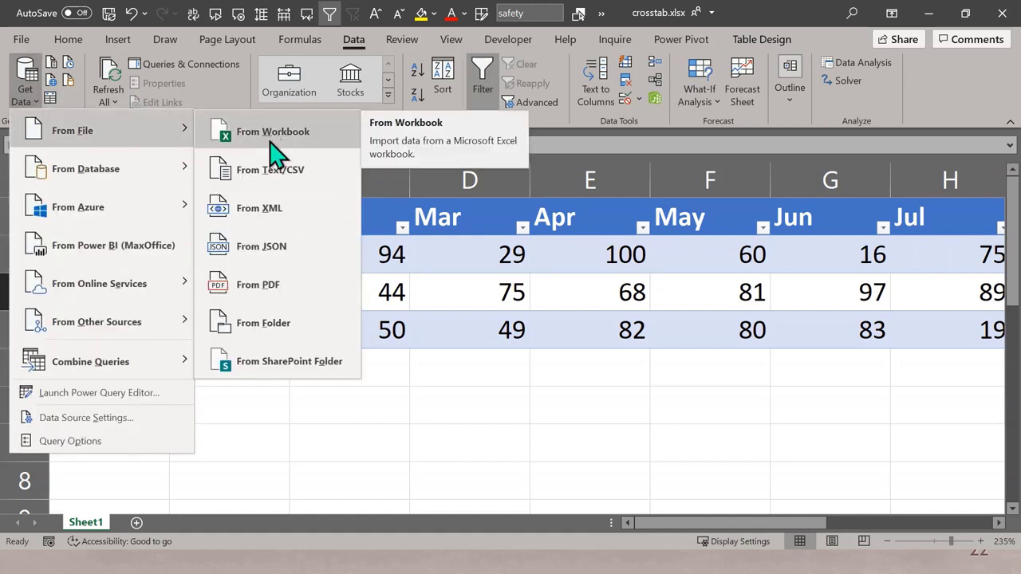
click(468, 258)
click(467, 258)
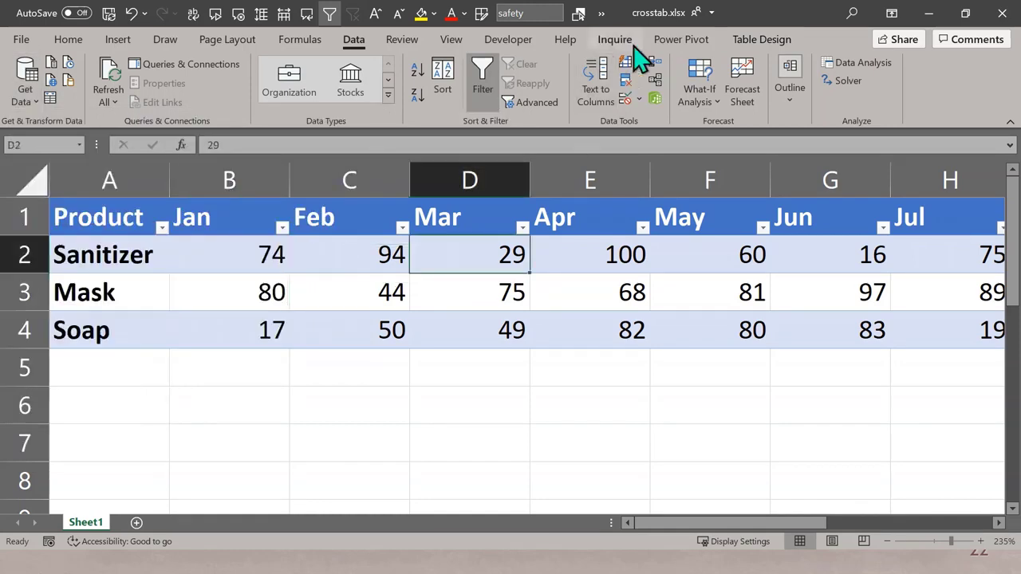
- Check the table name assigned to the product-by-month table
click(743, 39)
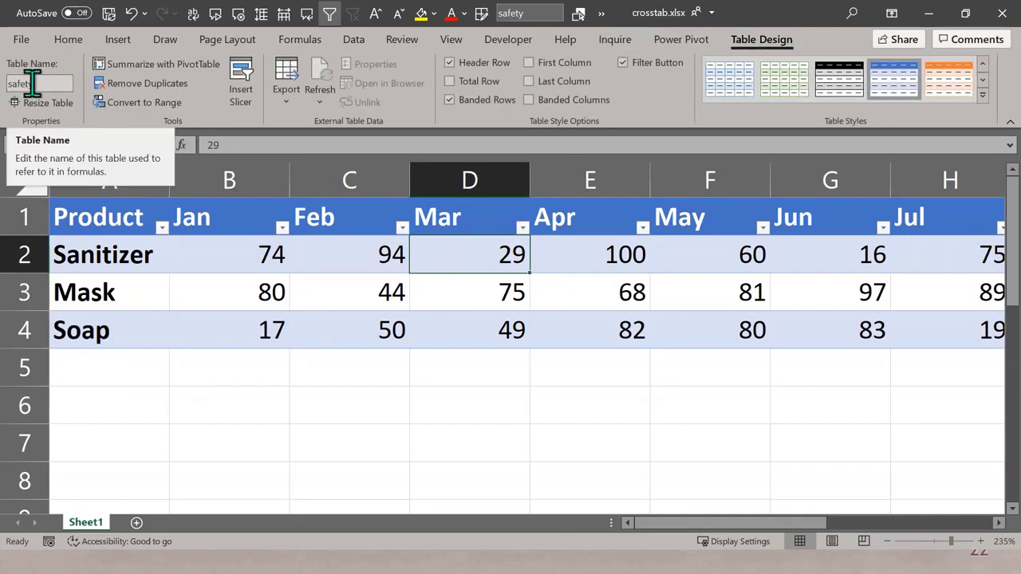
click(262, 394)
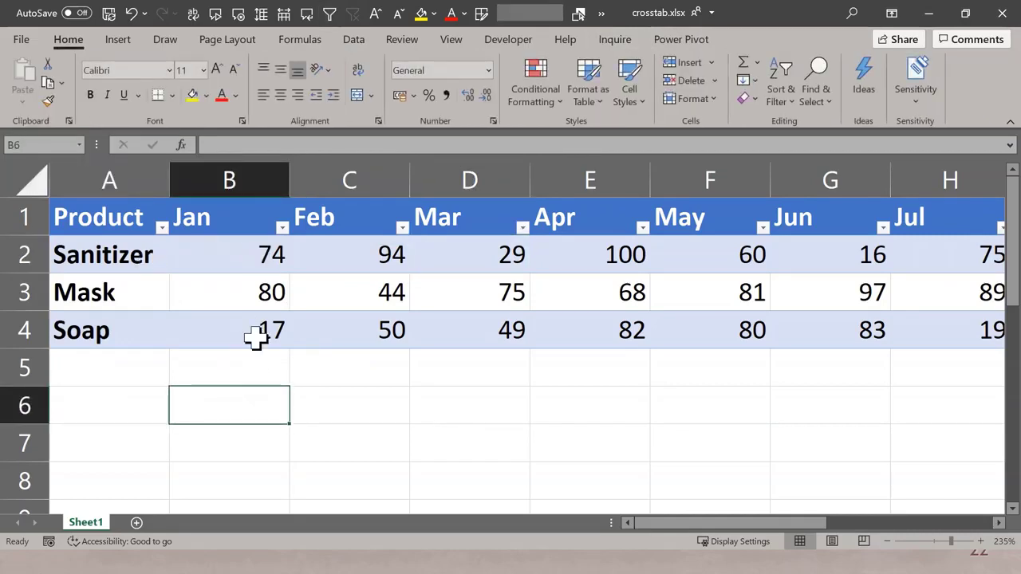
click(228, 320)
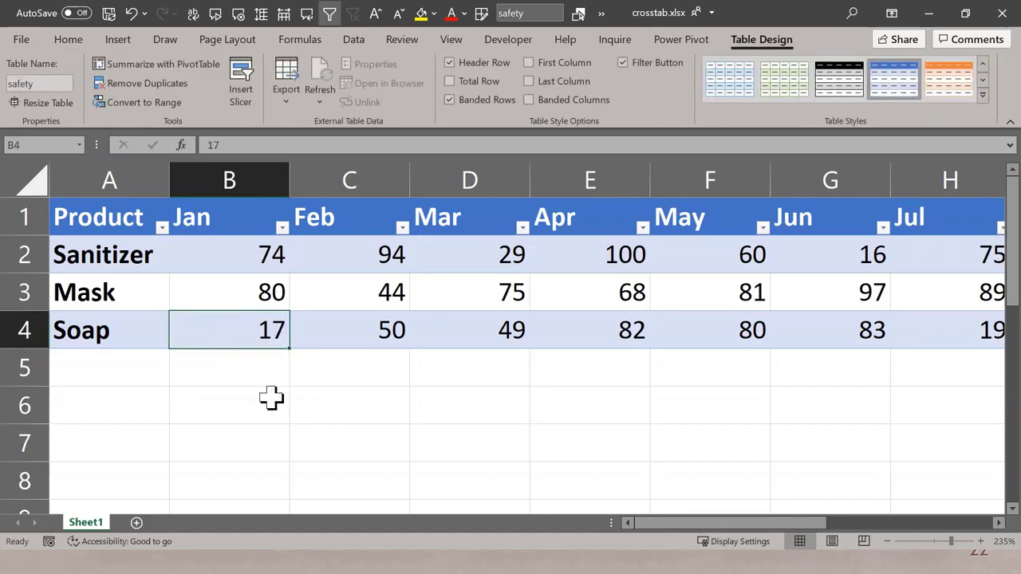
- Create a new blank workbook, then return to crosstab.xlsx and close it with its changes saved
key(ctrl+n)
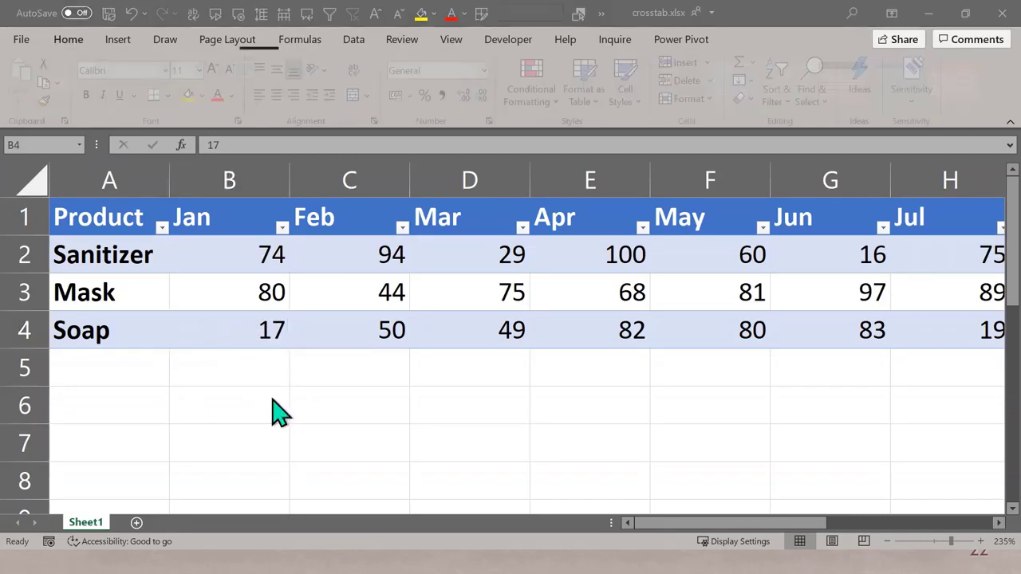
key(alt+w)
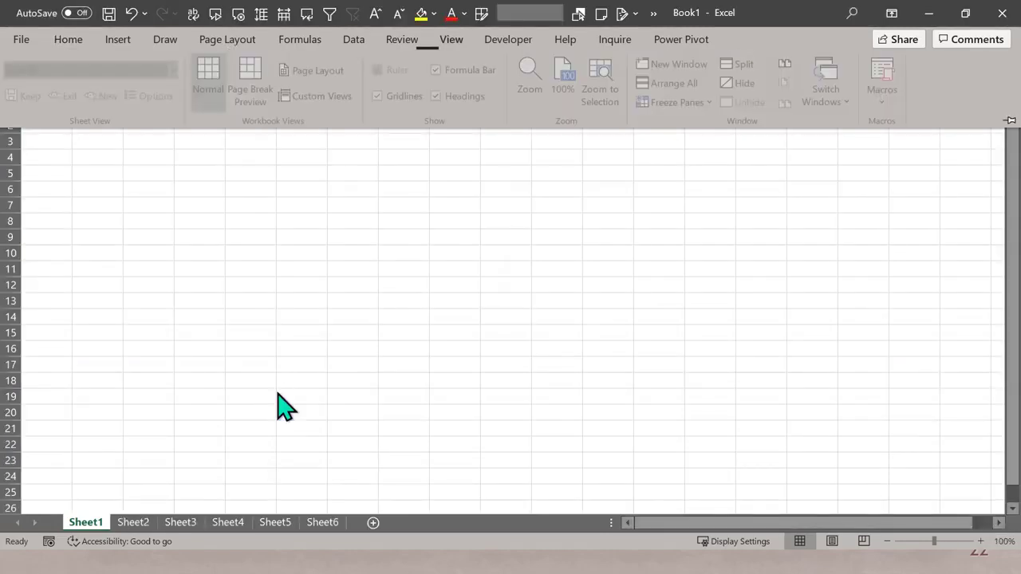
key(w)
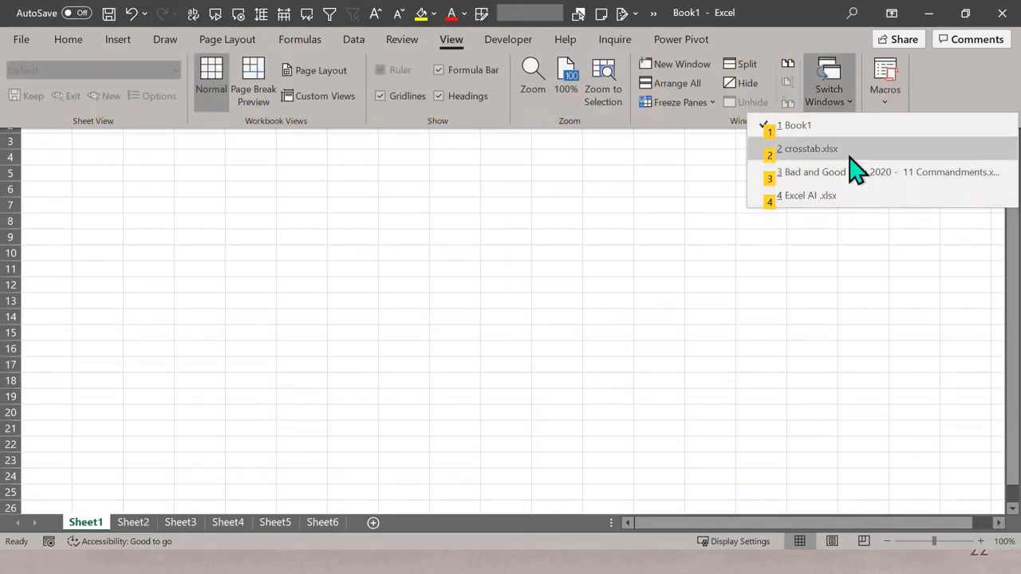
click(850, 156)
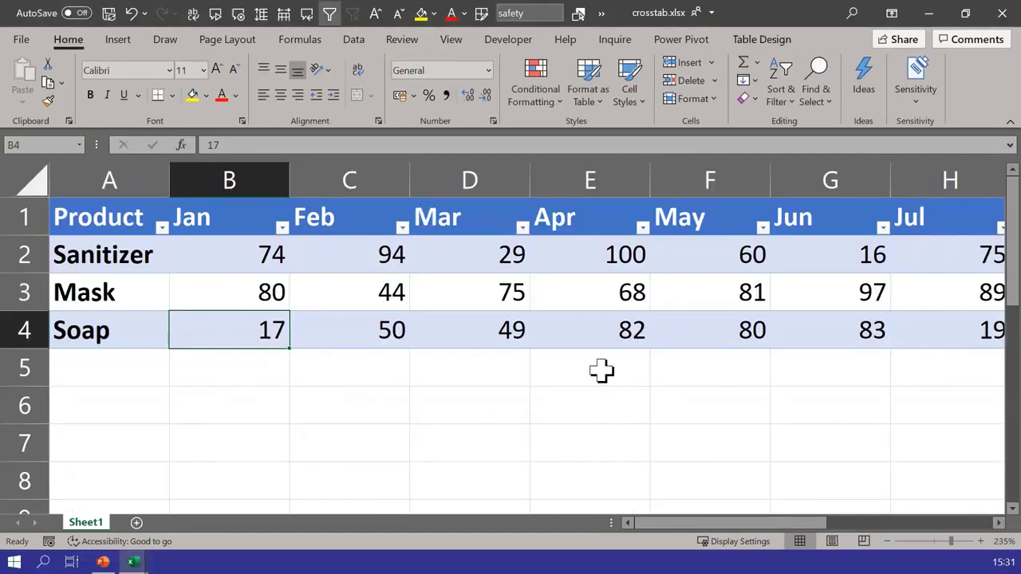
key(alt+f)
key(c)
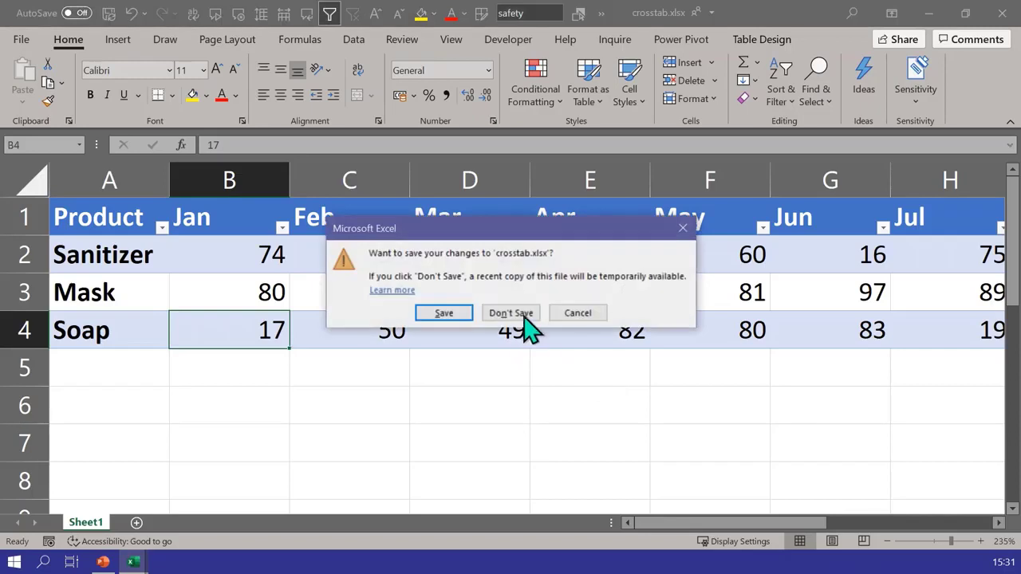
click(451, 313)
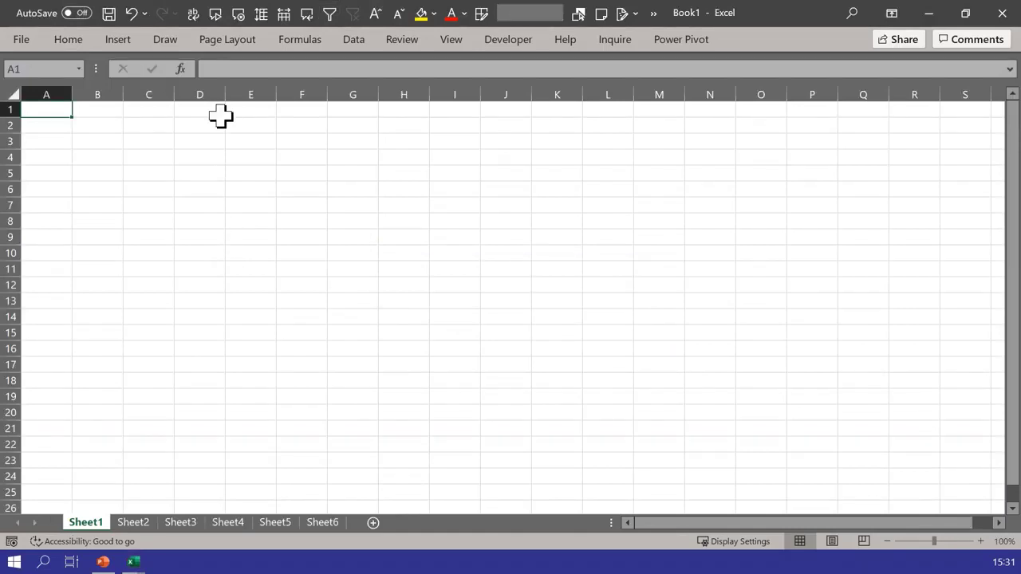
- Start a workbook data import in Book1 and choose crosstab.xlsx from the xlpbisamples folder as the source
click(356, 42)
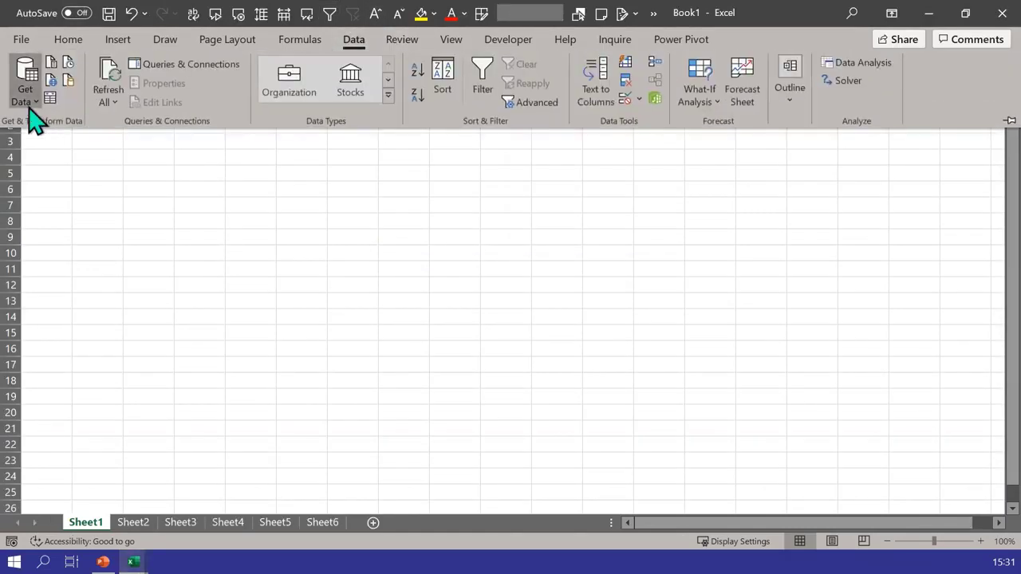
click(27, 96)
mouse_move(190, 134)
click(223, 136)
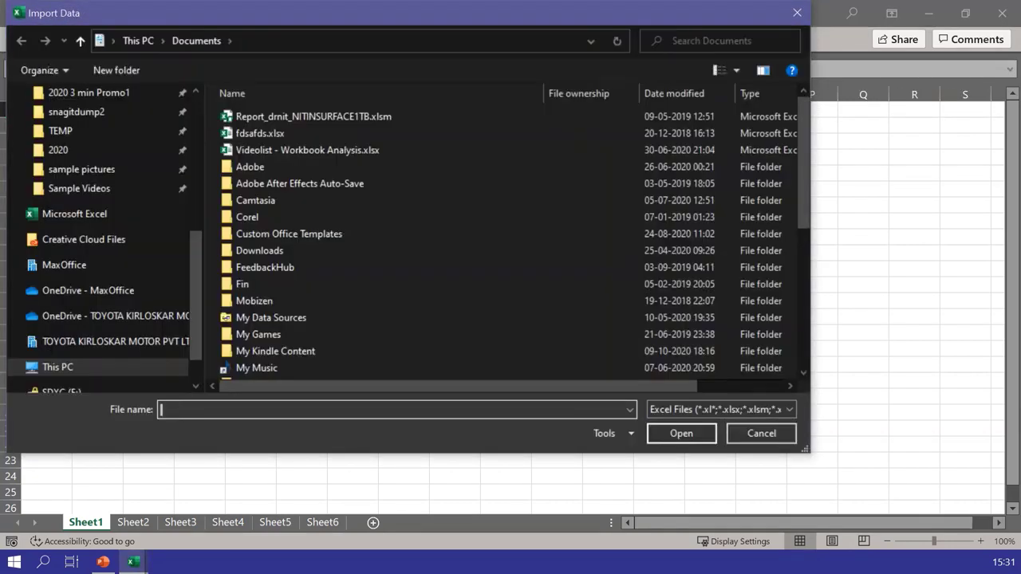
scroll(120, 157, up, 1)
scroll(120, 158, up, 1)
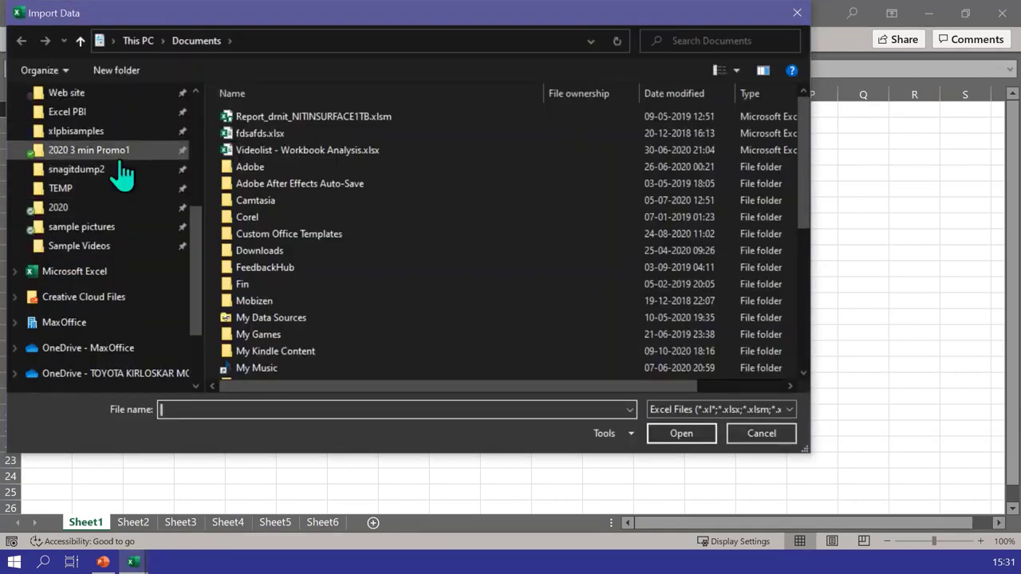
click(114, 134)
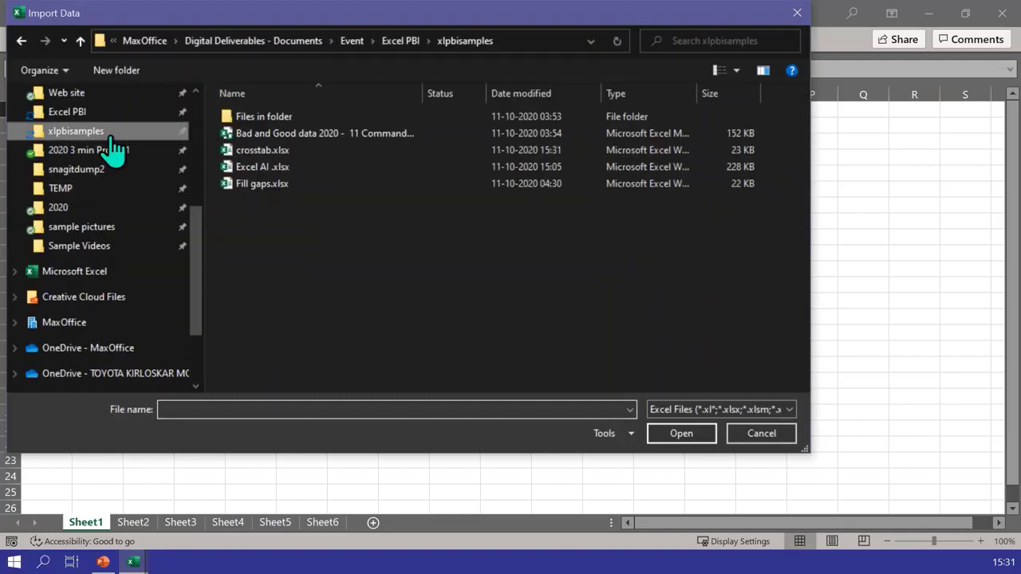
double_click(289, 150)
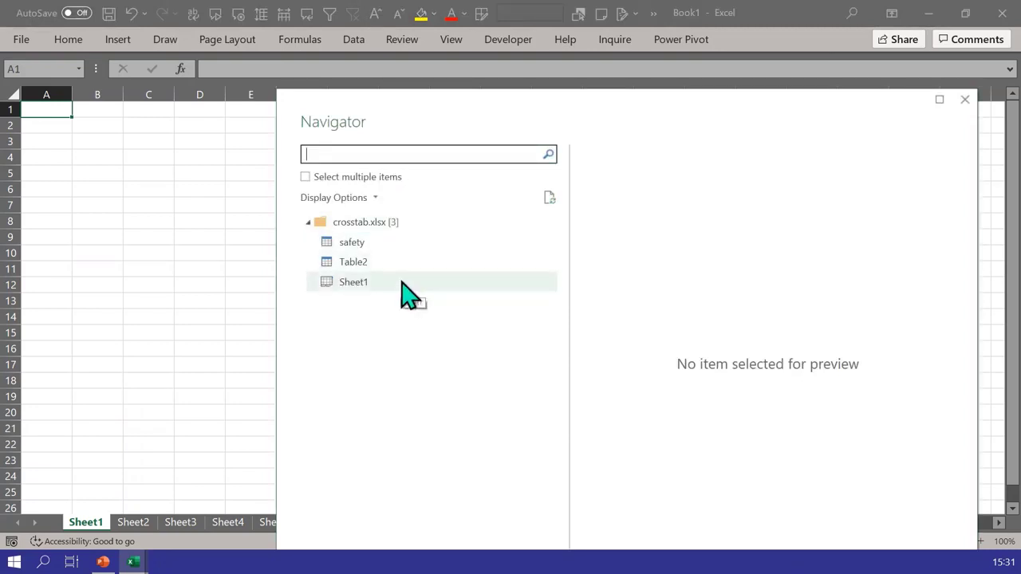
- Preview Sheet1 of crosstab.xlsx, select the safety table instead, and open it in Power Query Editor for transformation
drag(433, 102, 375, 40)
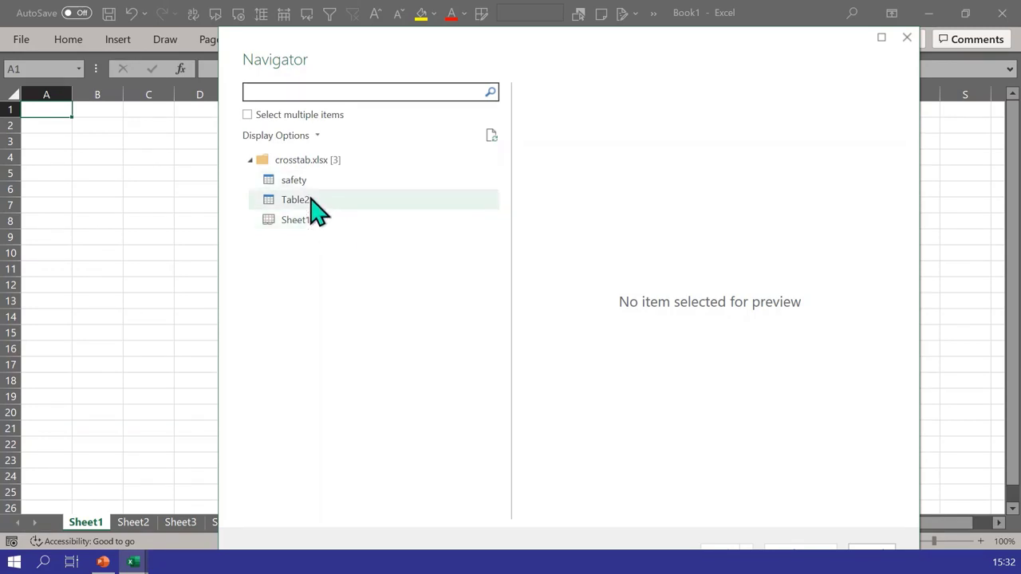
click(302, 221)
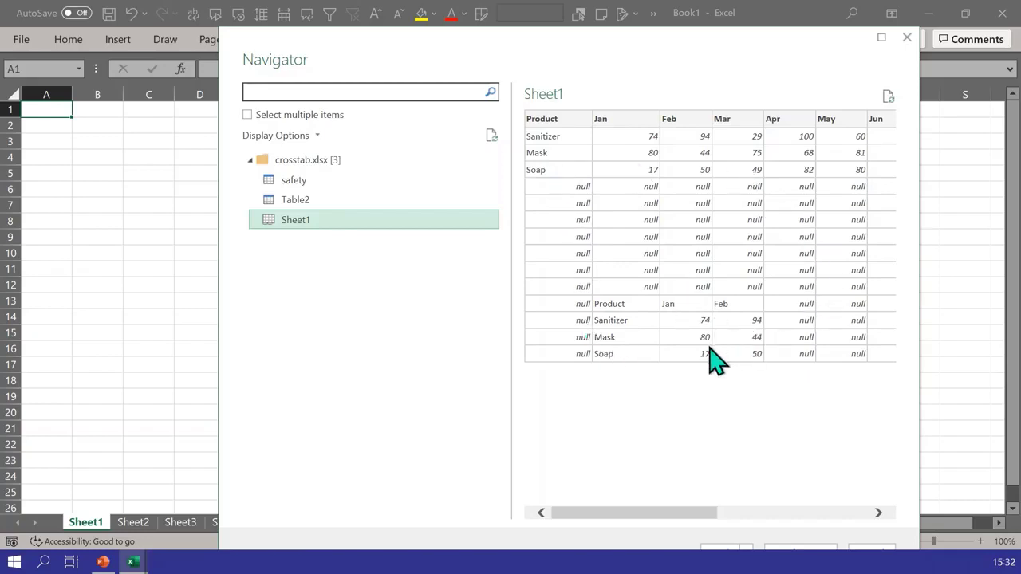
click(307, 183)
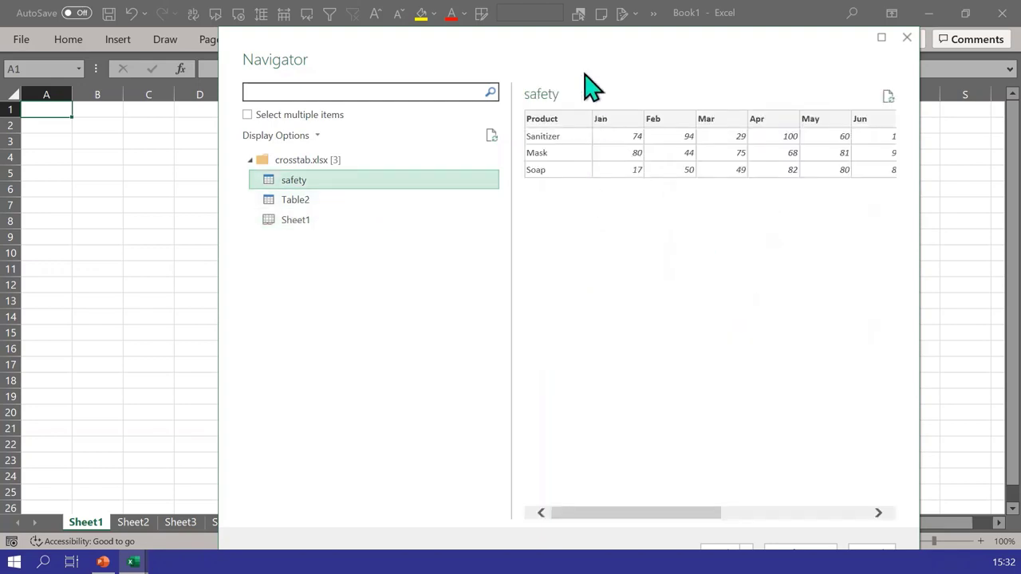
drag(574, 27, 531, 140)
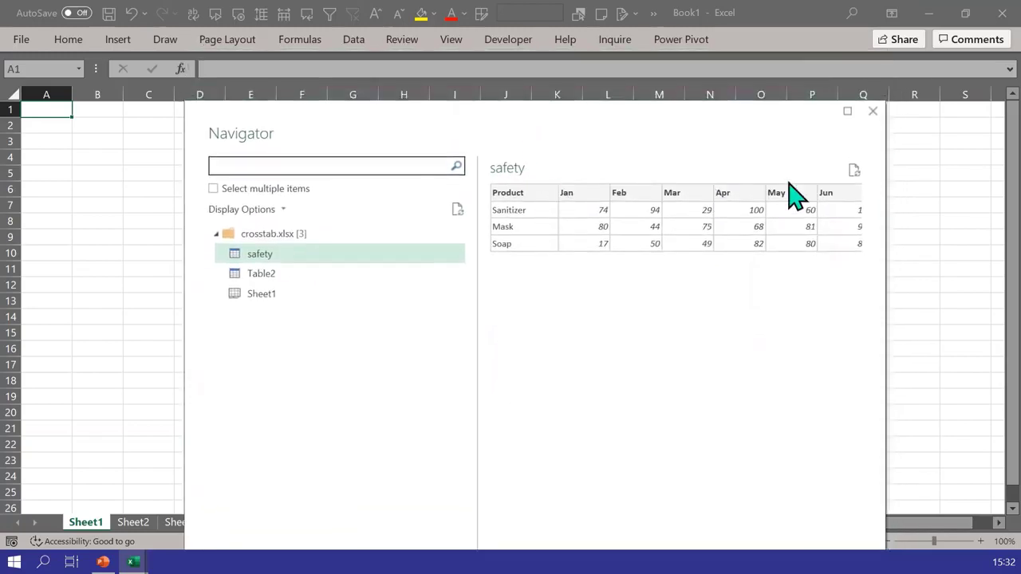
drag(885, 104, 665, 319)
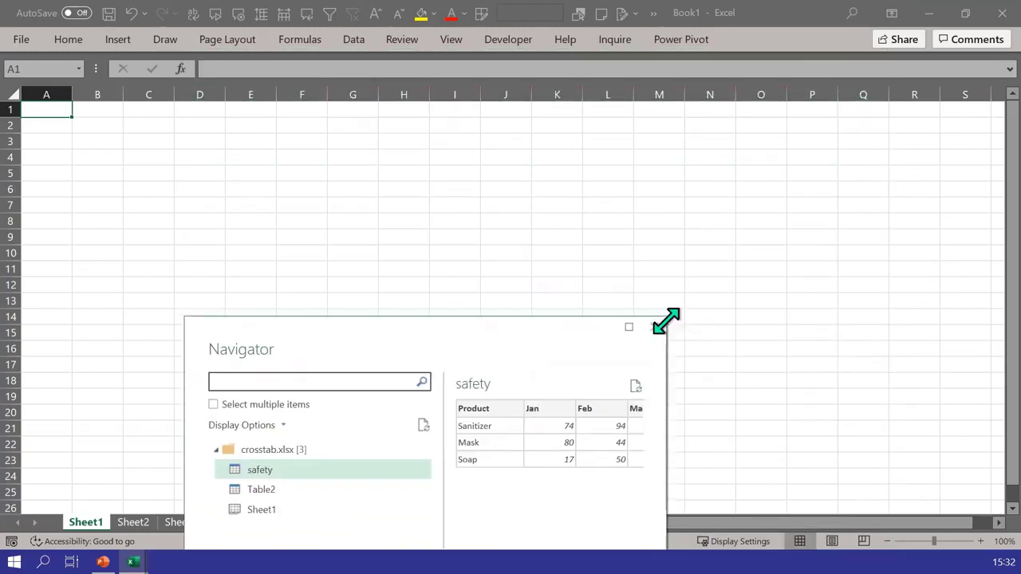
drag(578, 348, 519, 2)
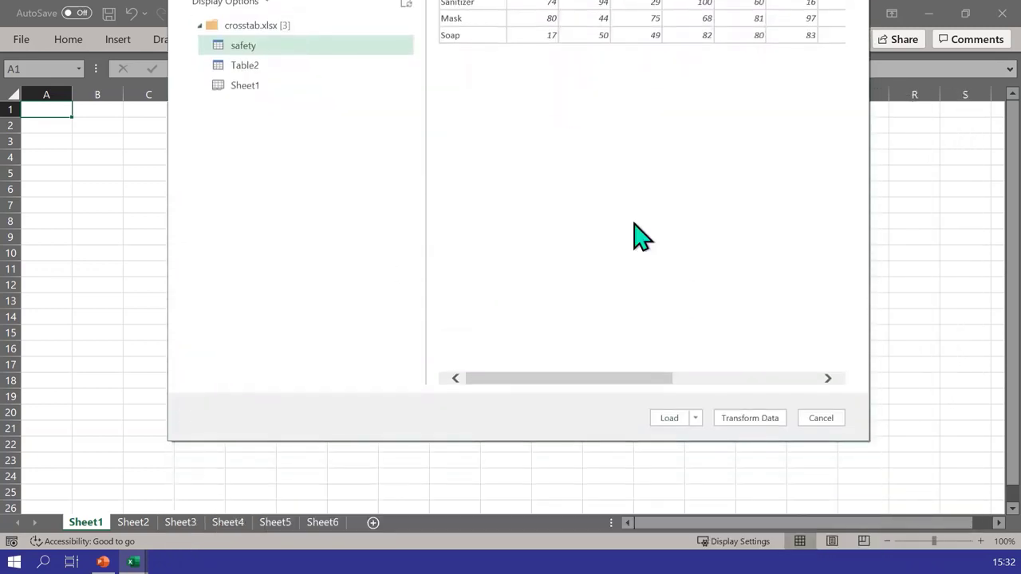
drag(689, 438, 694, 312)
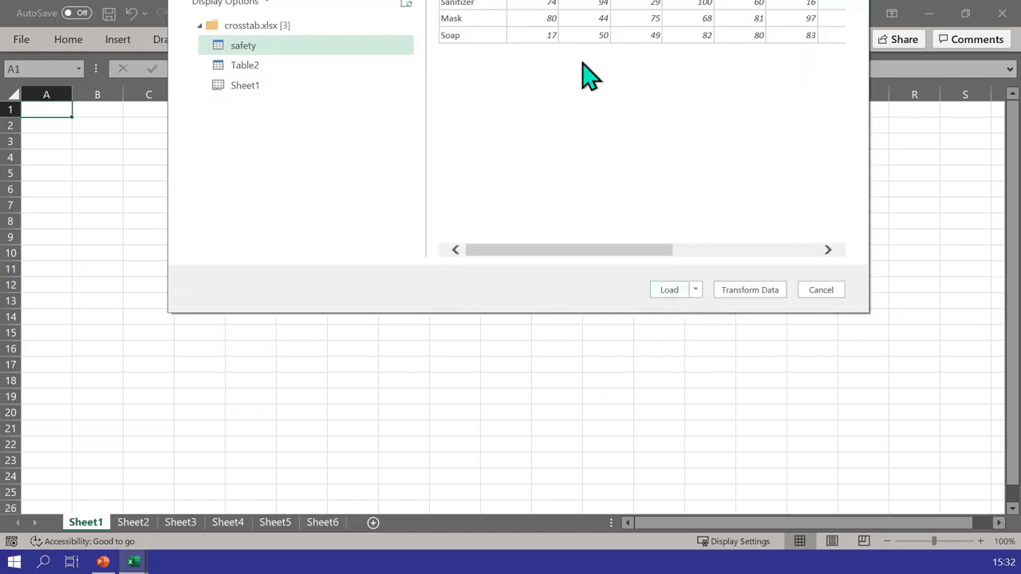
drag(578, 0, 572, 0)
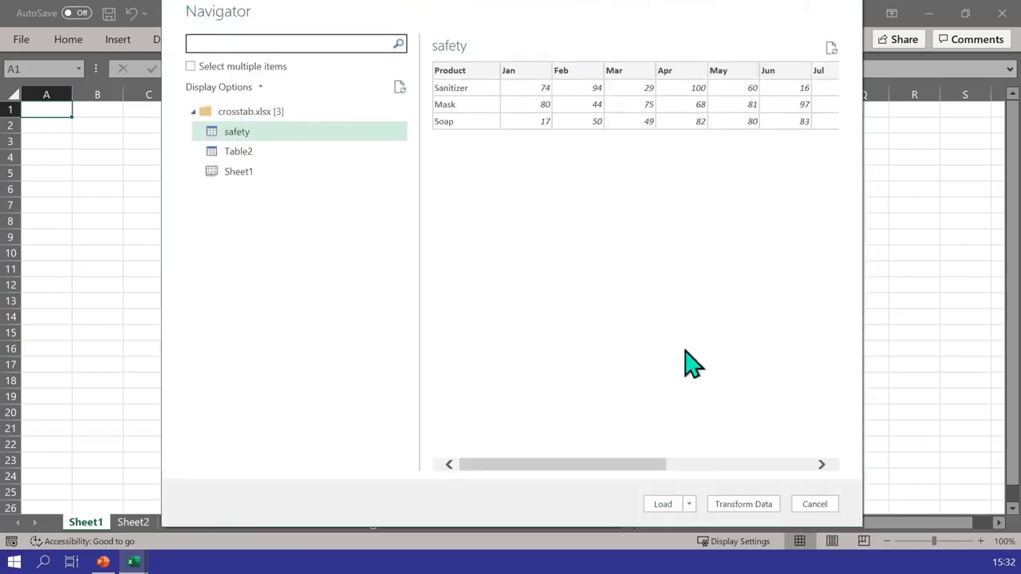
click(742, 508)
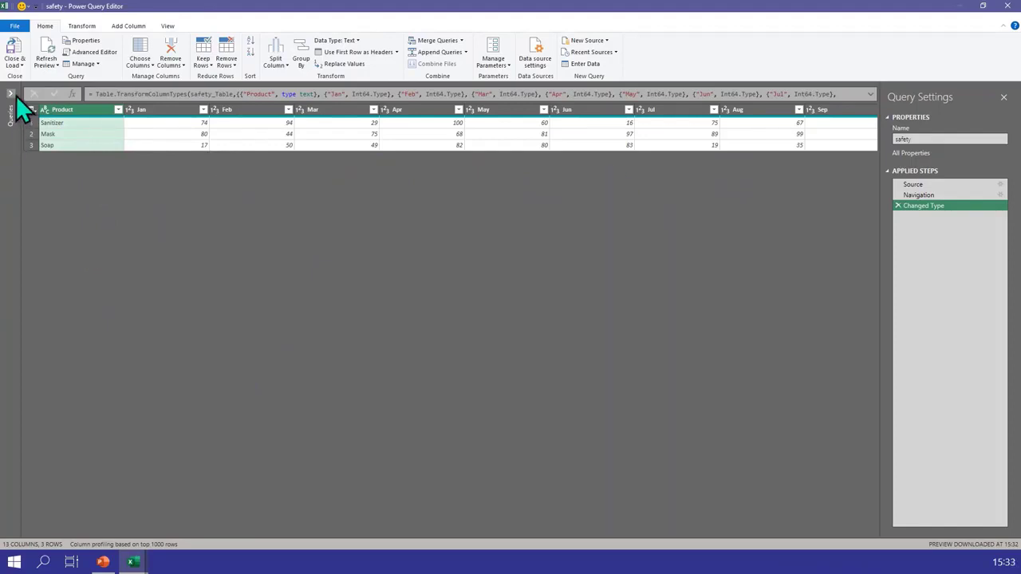
- Turn on the monospaced data preview and unpivot all columns other than Product in the safety query
click(168, 26)
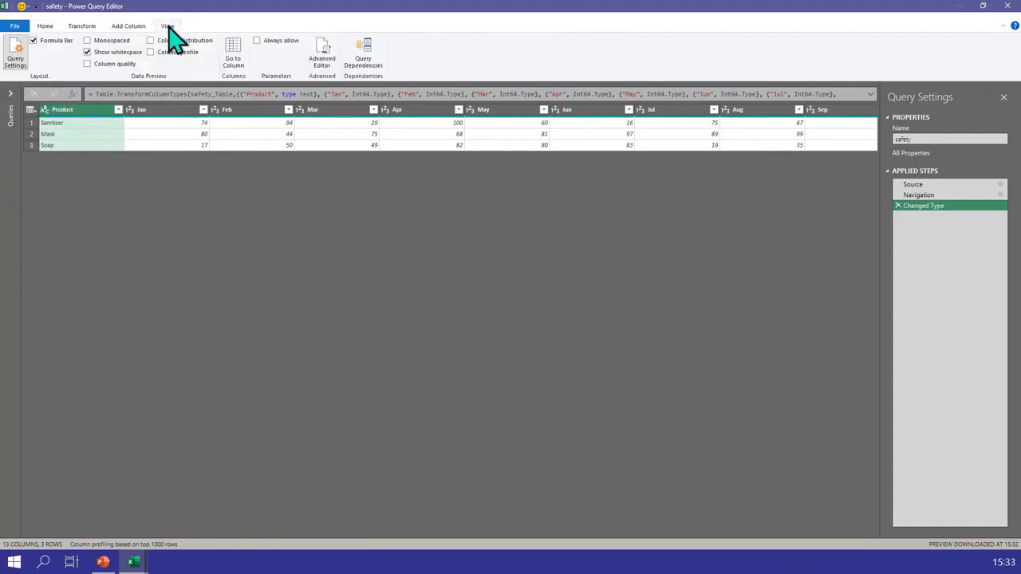
click(116, 41)
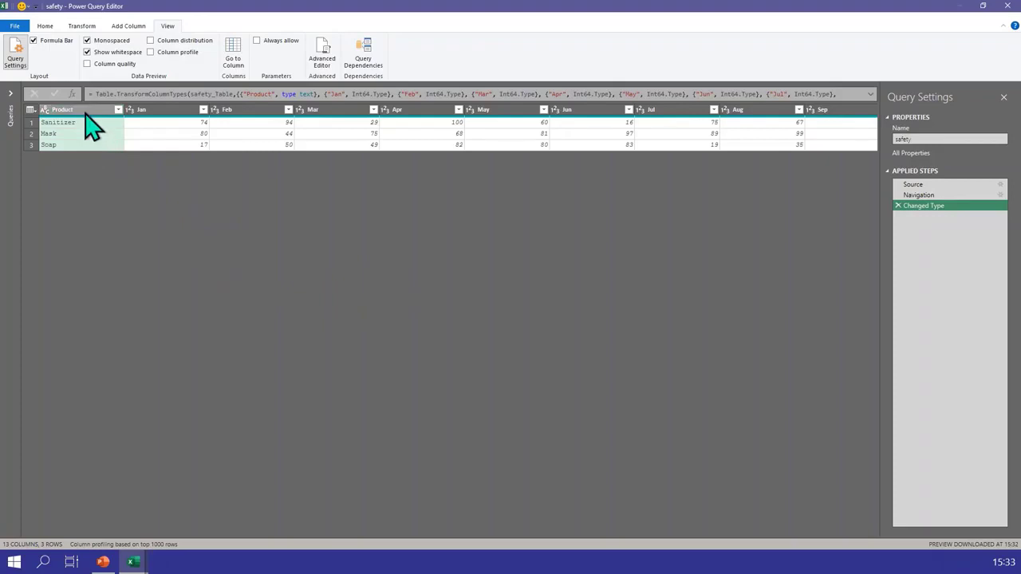
mouse_move(87, 119)
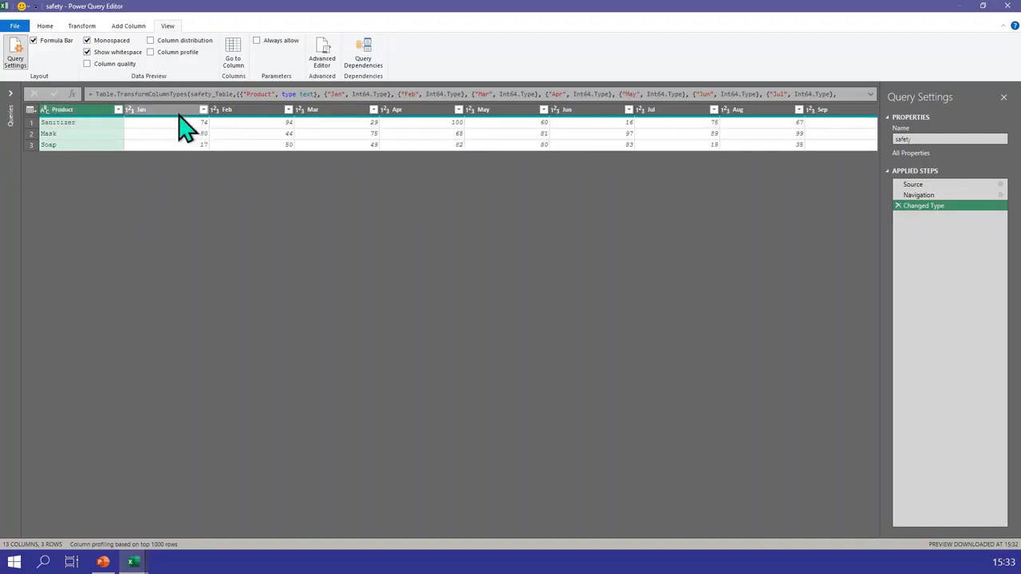
click(91, 112)
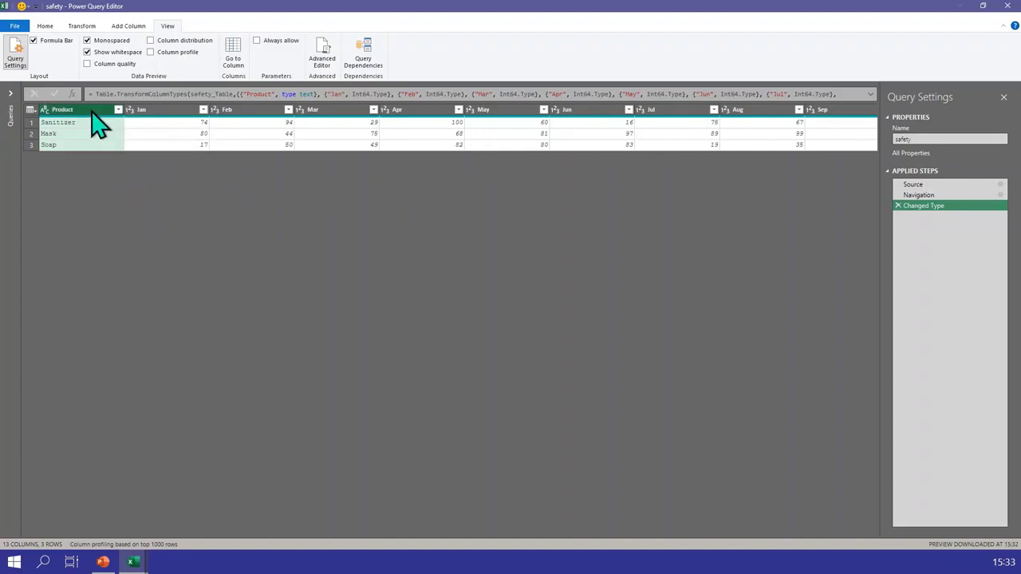
right_click(92, 112)
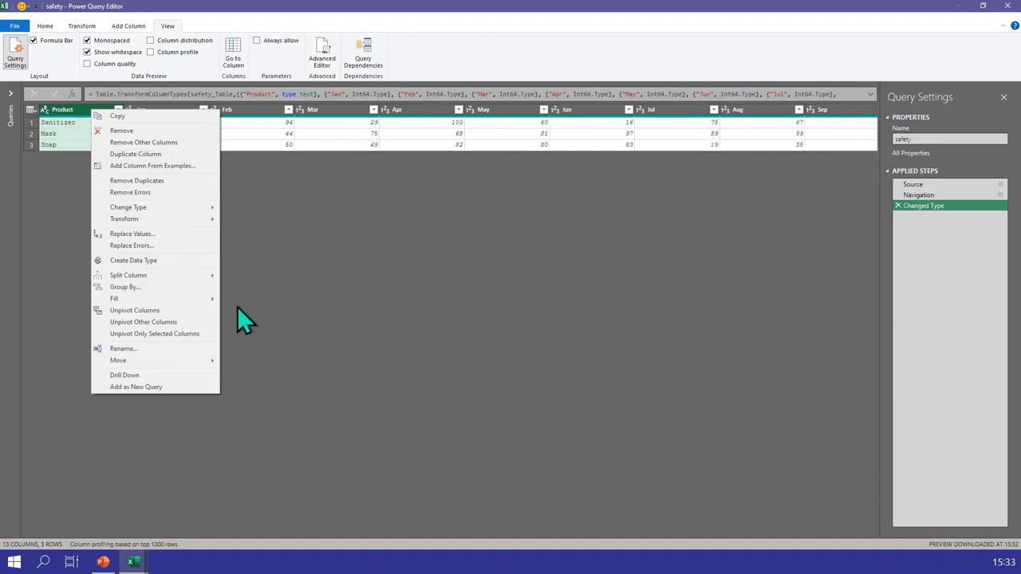
click(151, 323)
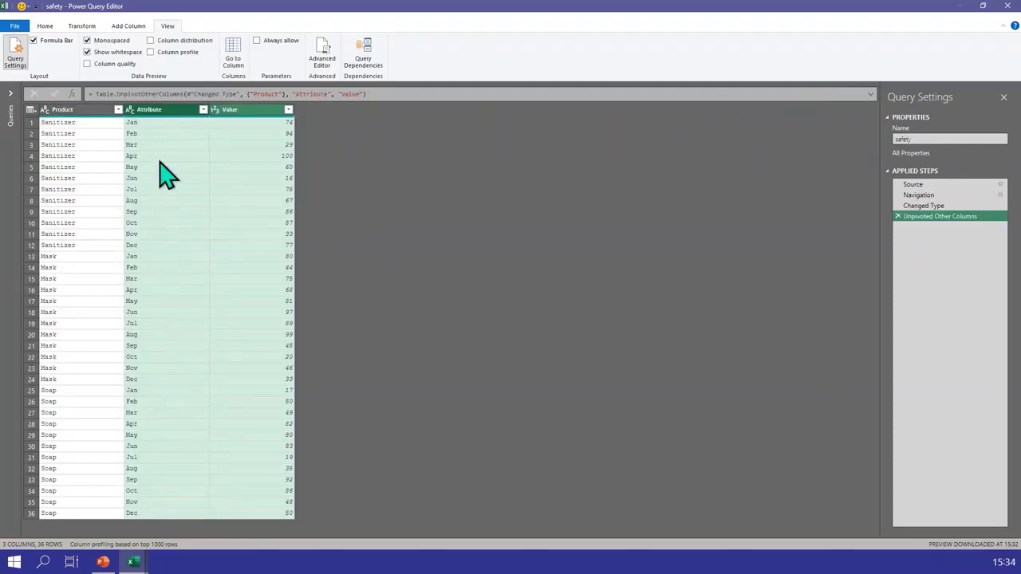
- Rename the Attribute column as Month and the Value column as Qty
click(169, 112)
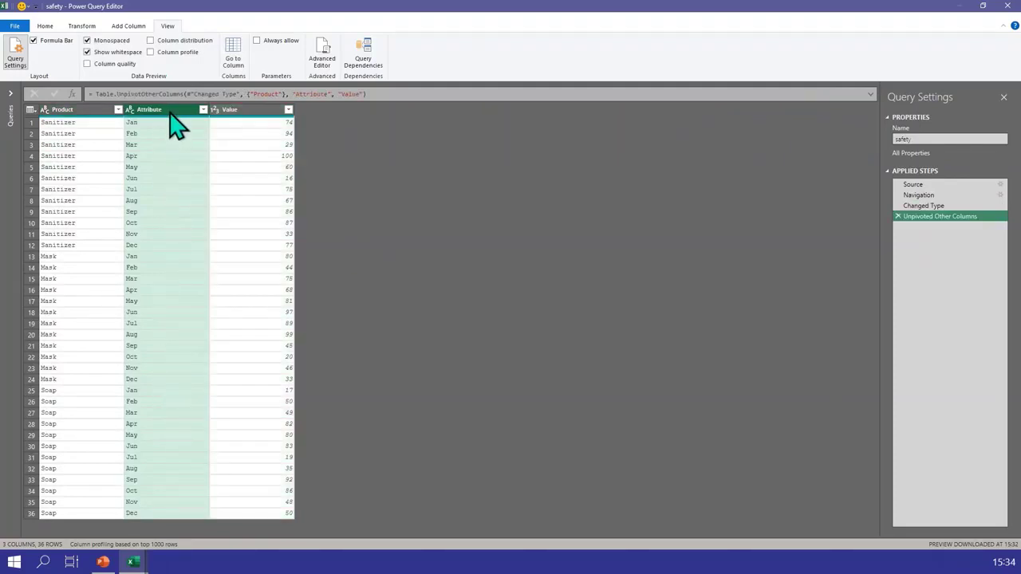
double_click(169, 112)
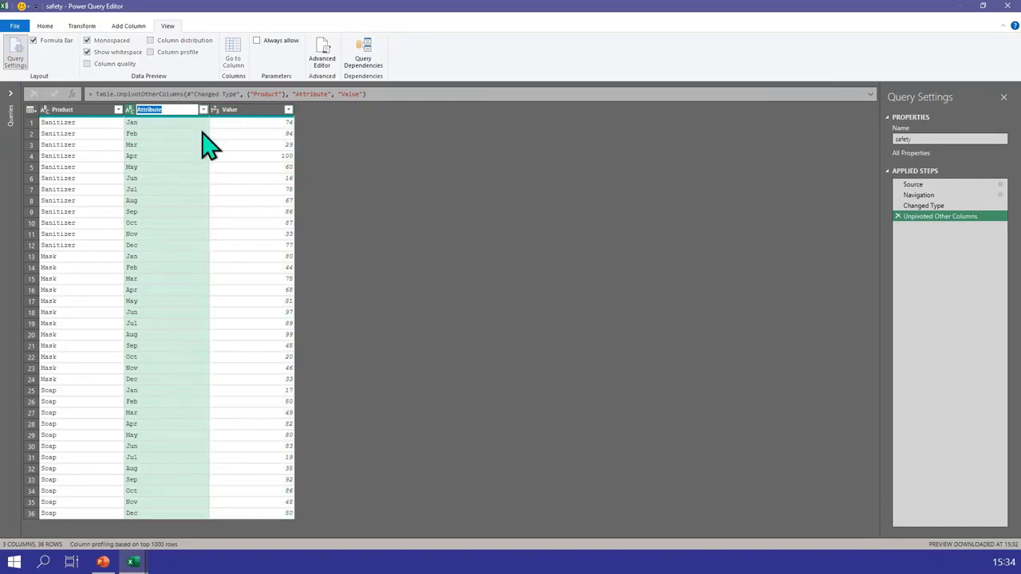
text(Month)
key(Return)
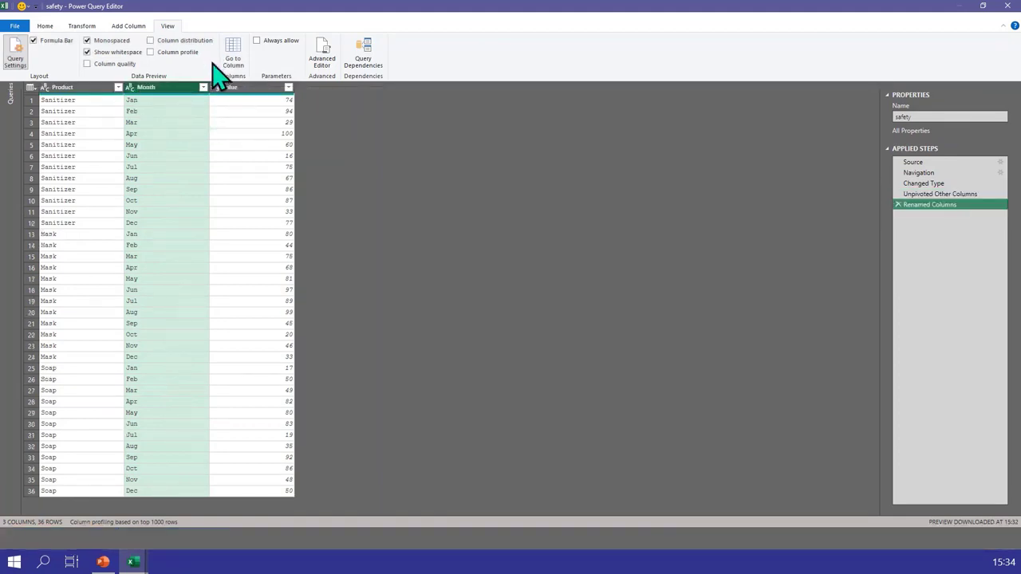
double_click(239, 87)
text(Qty)
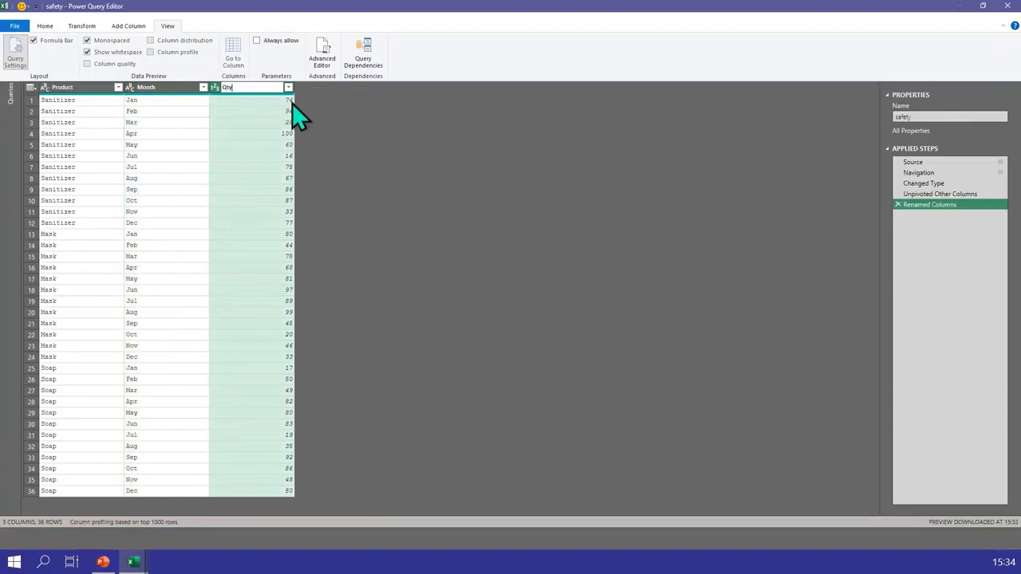
key(Return)
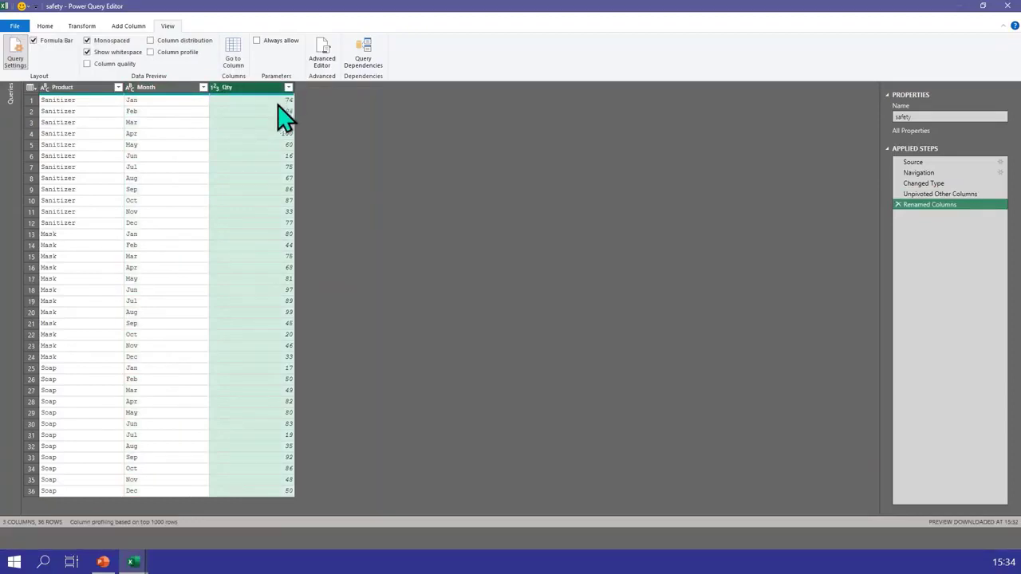
- Close the query editor and load the safety query as a table on a new worksheet, without adding it to the Data Model
click(45, 26)
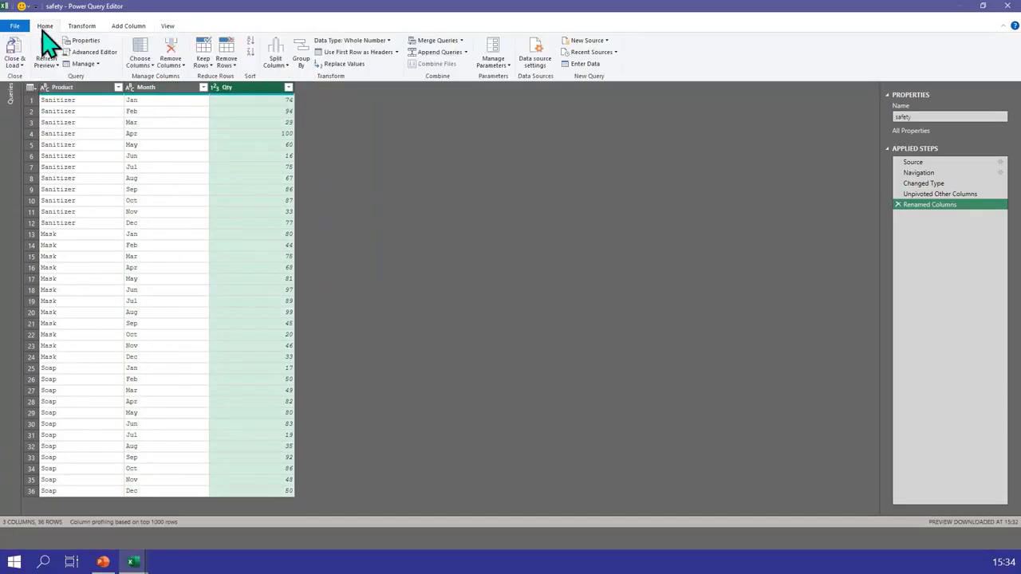
click(15, 65)
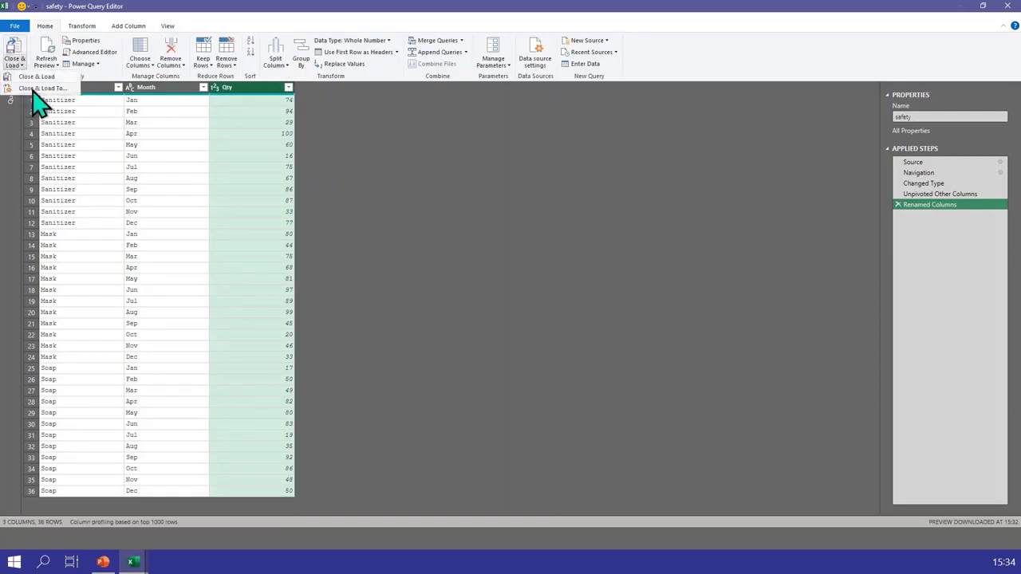
click(36, 88)
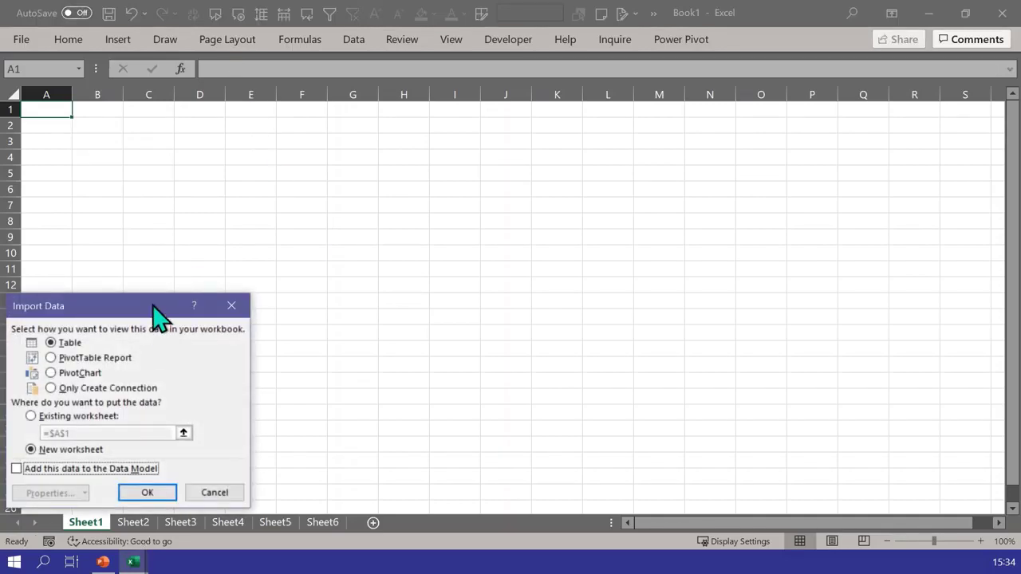
drag(151, 305, 452, 159)
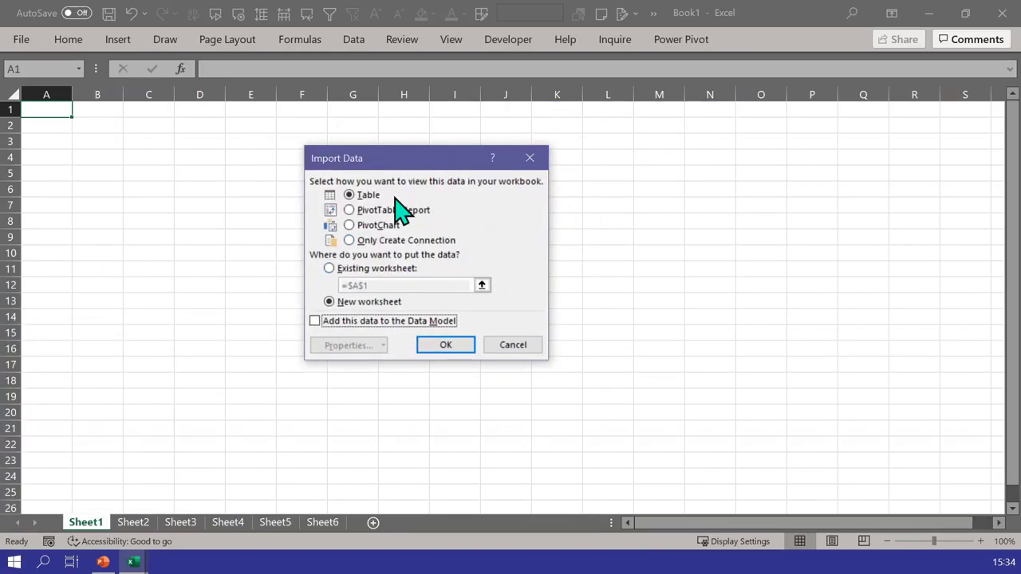
click(373, 241)
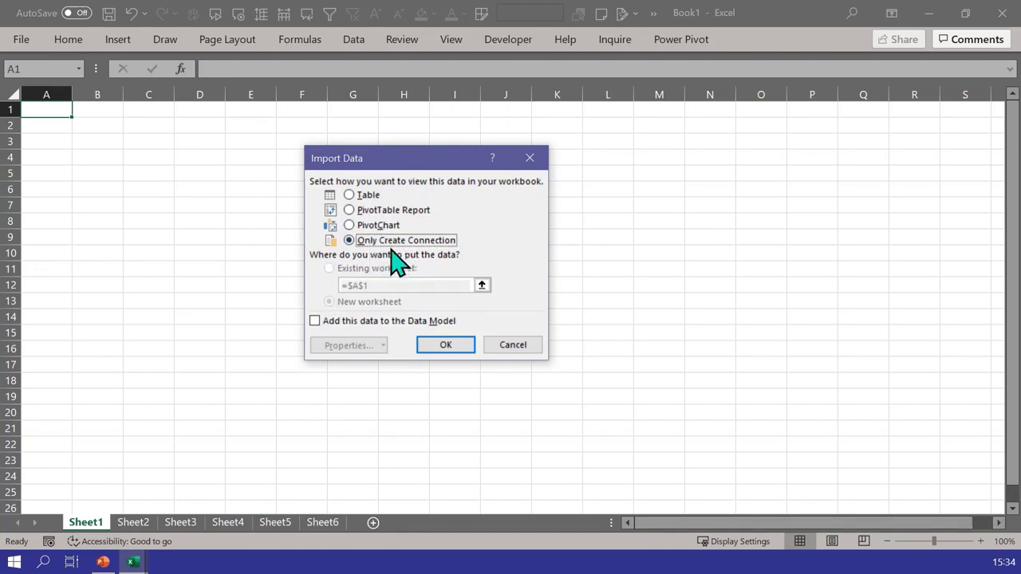
click(375, 324)
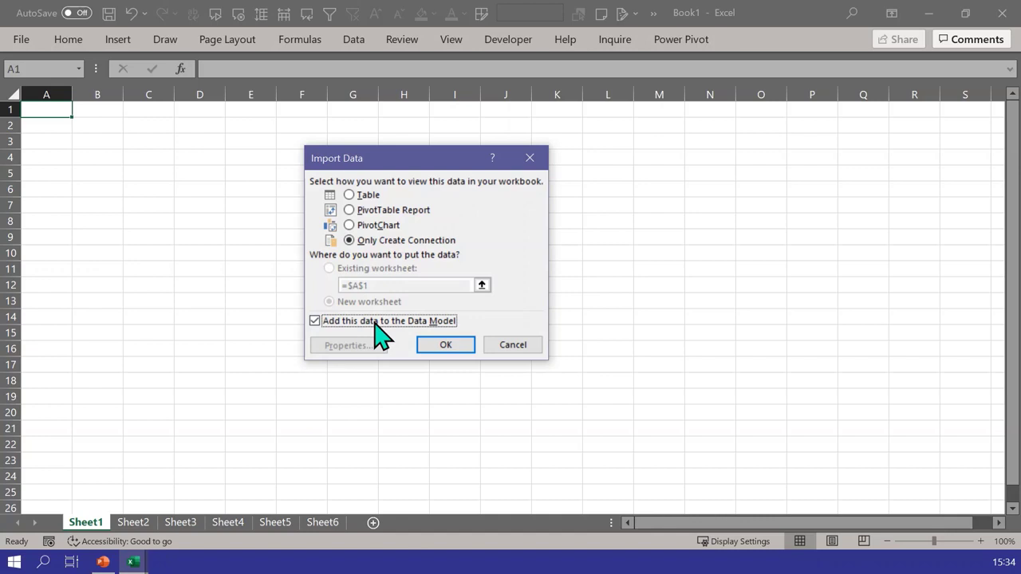
click(368, 195)
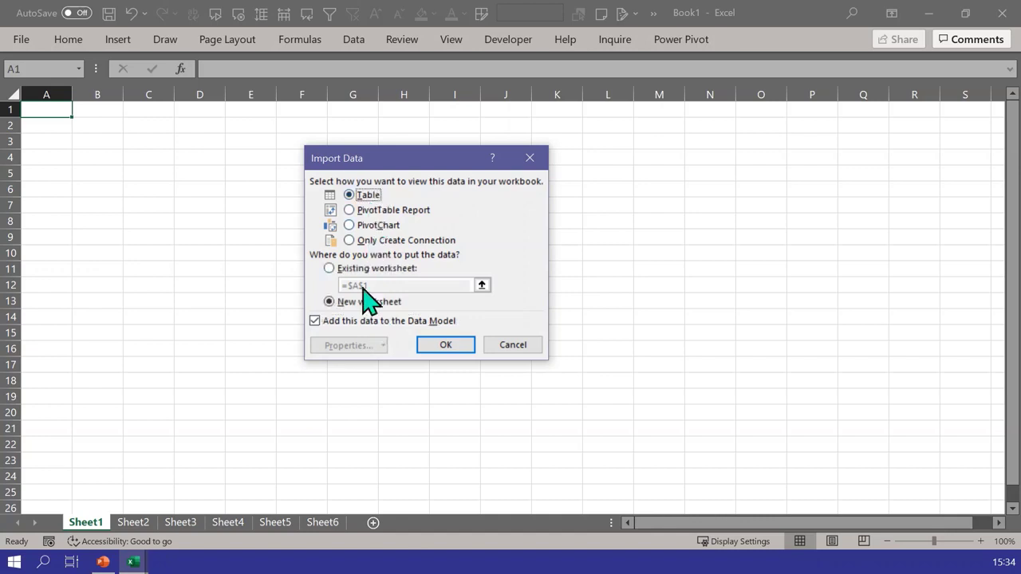
click(361, 323)
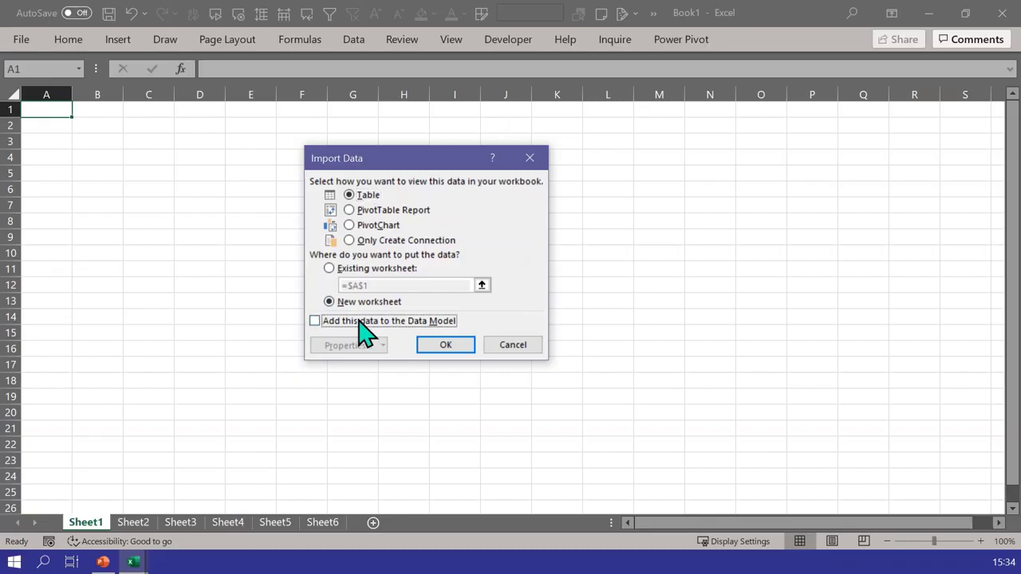
click(433, 348)
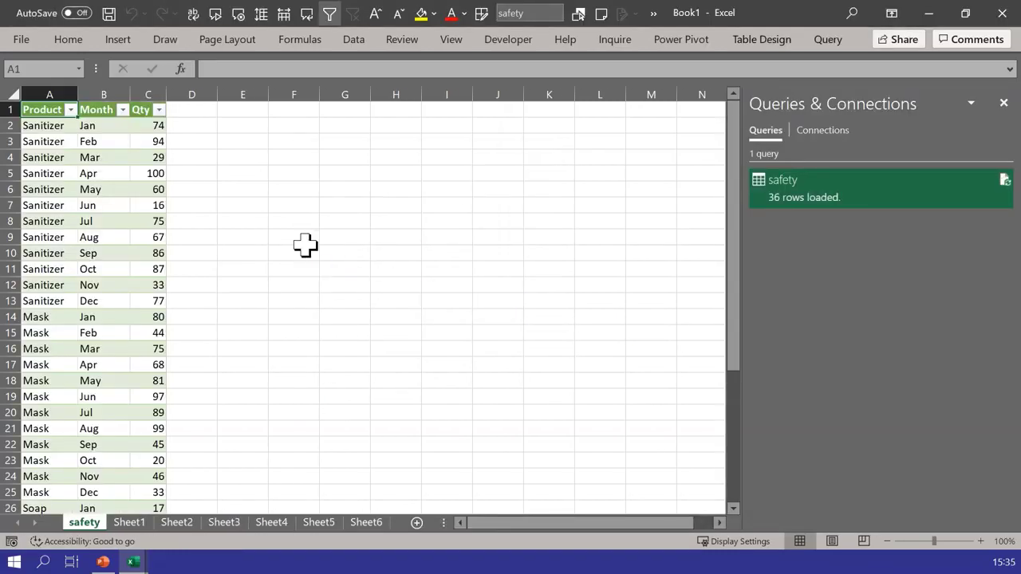
- Open the source workbook crosstab.xlsx from the recommended files
click(72, 236)
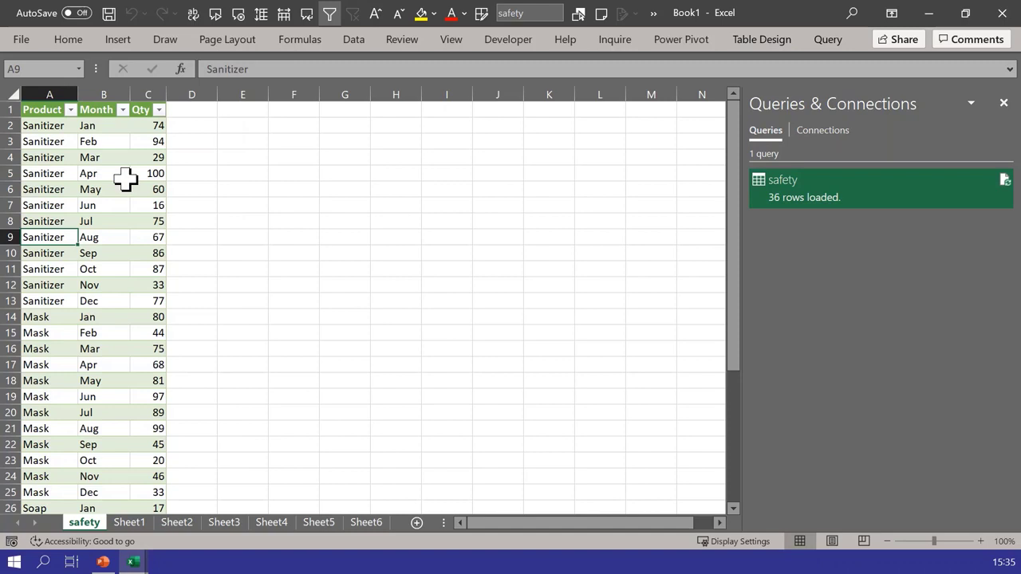
click(28, 41)
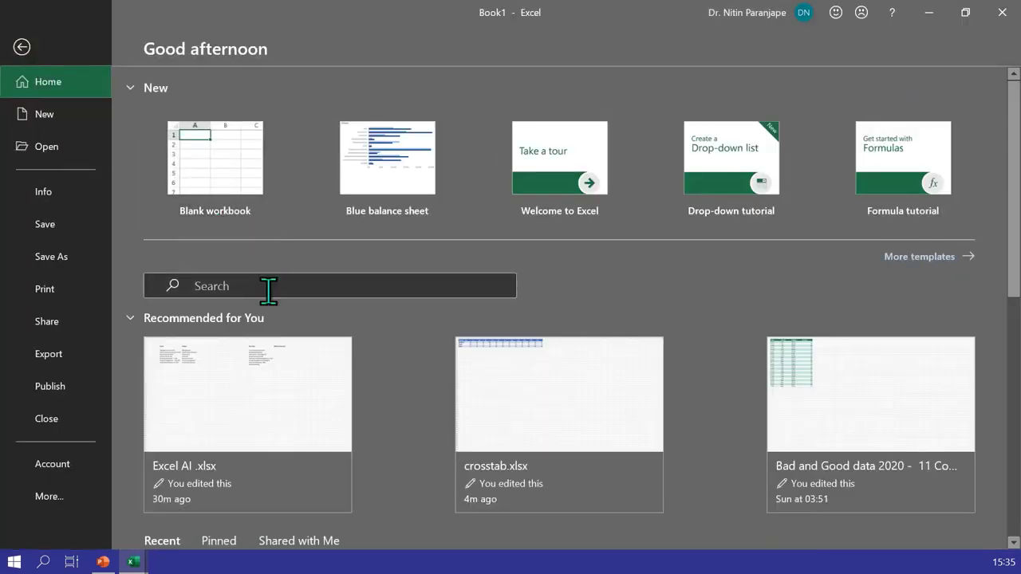
click(515, 444)
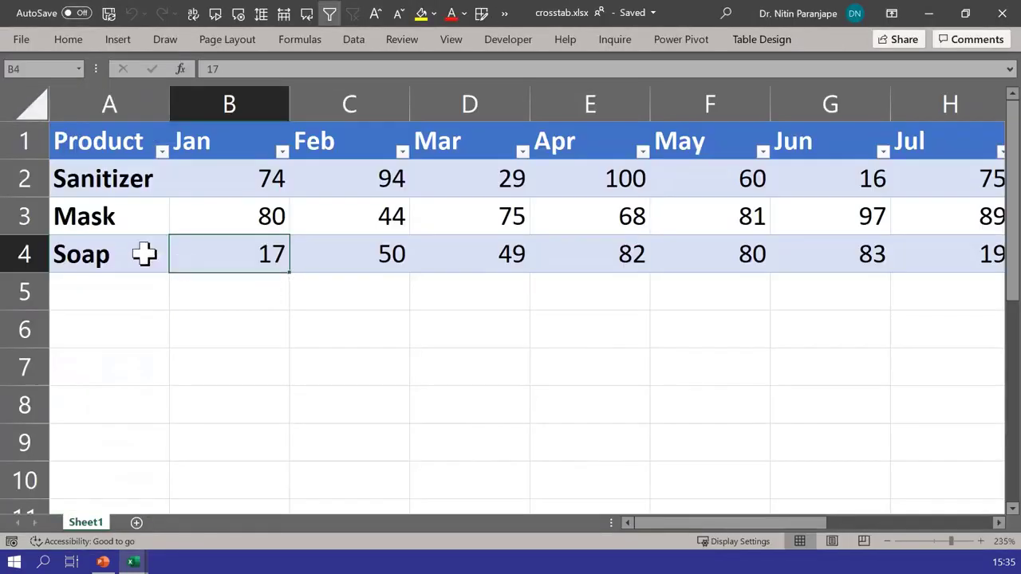
- Add a Demo product row below Soap with 10 for every month from Jan to Dec, and save crosstab.xlsx
click(96, 291)
text(C)
key(BackSpace)
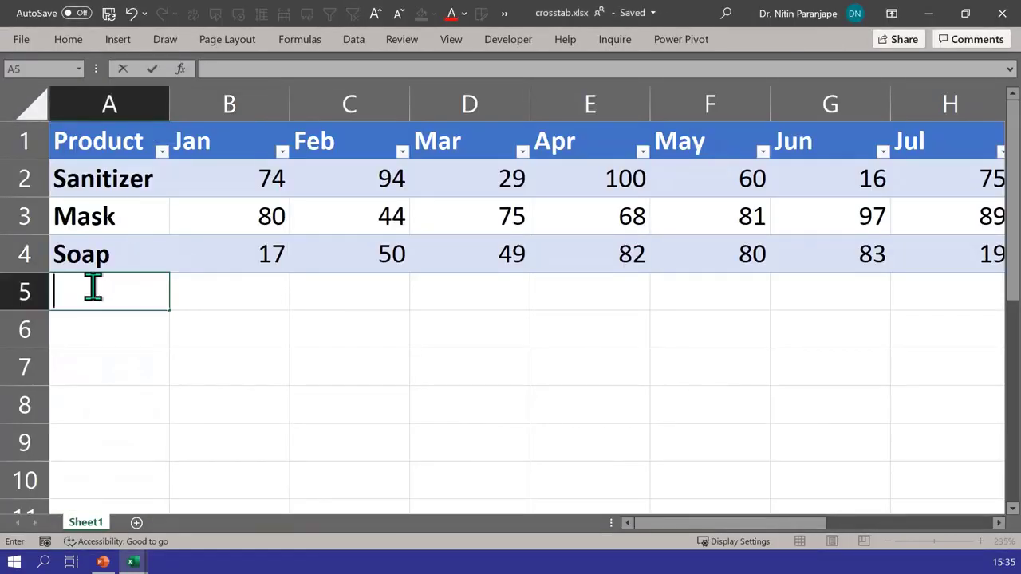
text(Demo)
key(Tab)
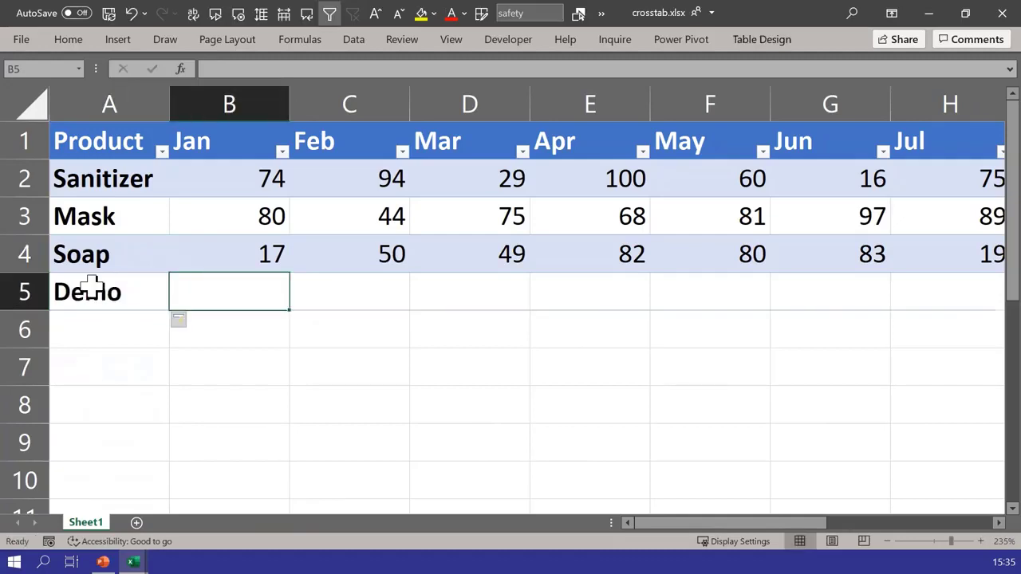
key(ctrl+shift+Right)
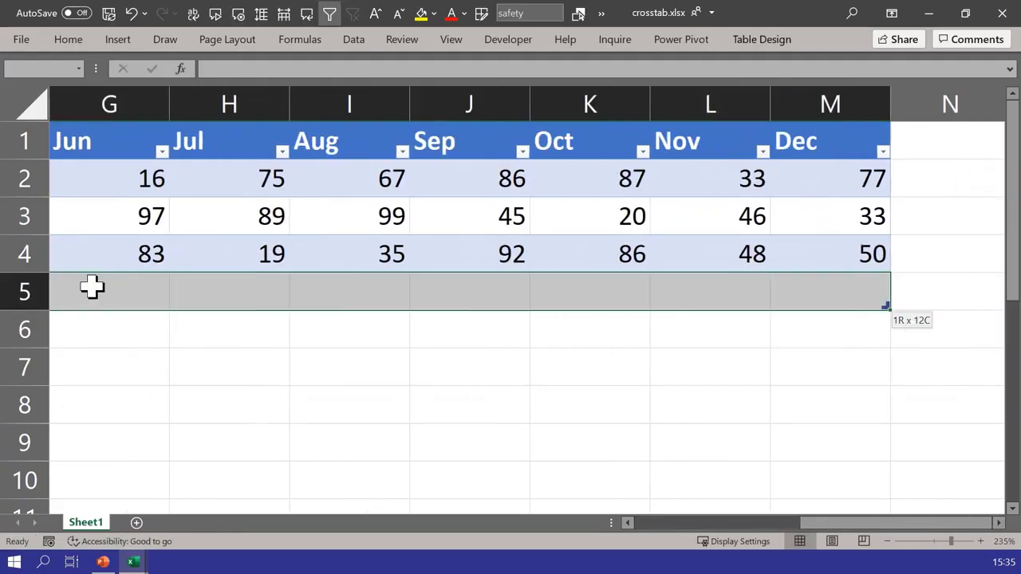
text(10)
key(ctrl+Return)
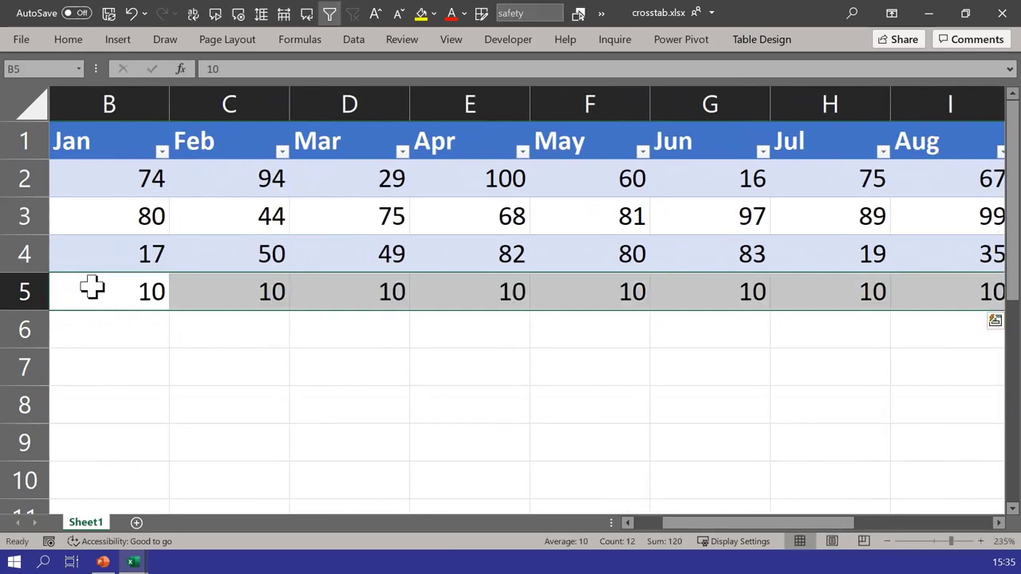
key(ctrl+s)
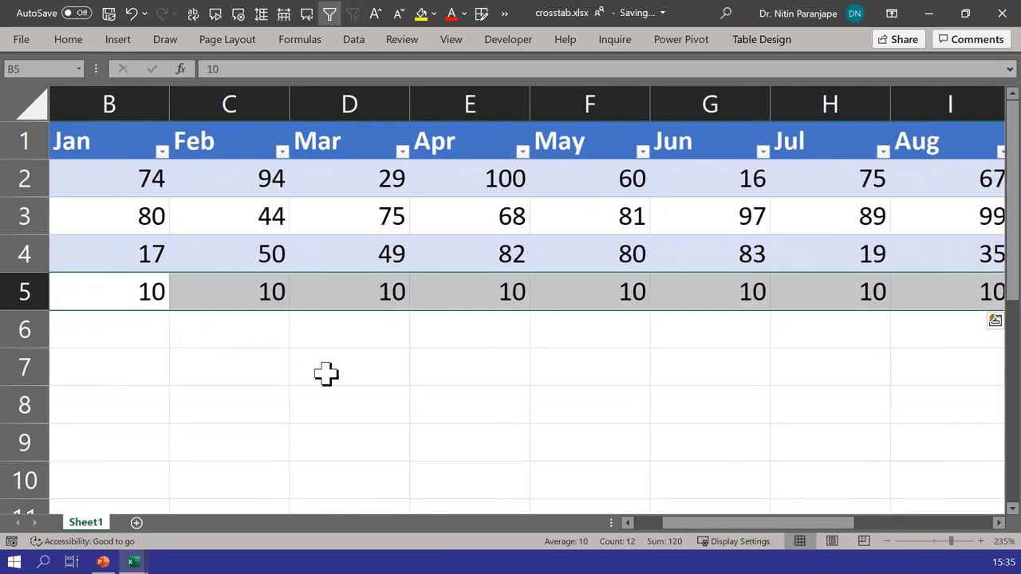
- Return to Book1 and refresh the loaded safety table from its source
key(alt+f)
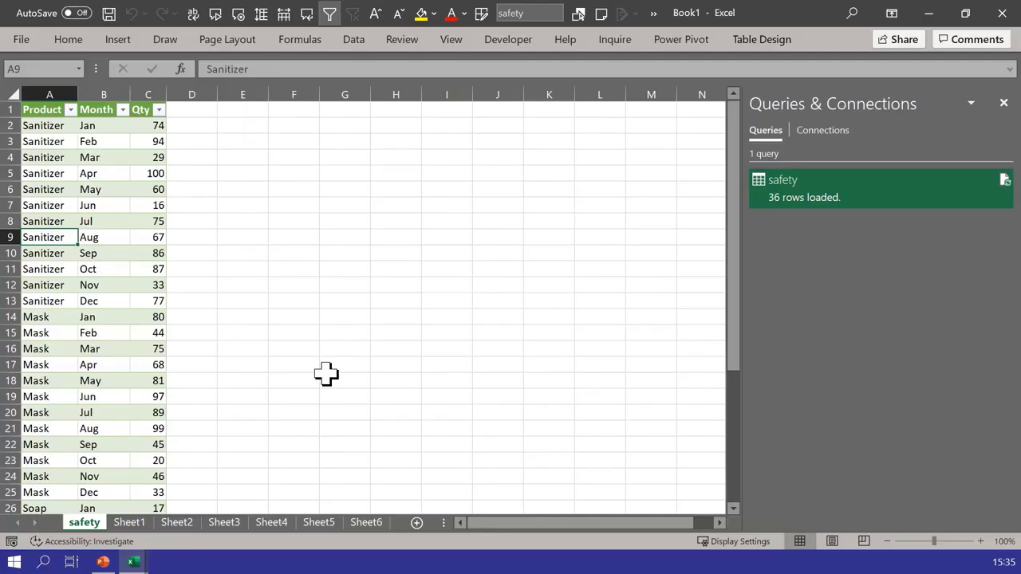
scroll(103, 335, down, 3)
scroll(102, 335, down, 5)
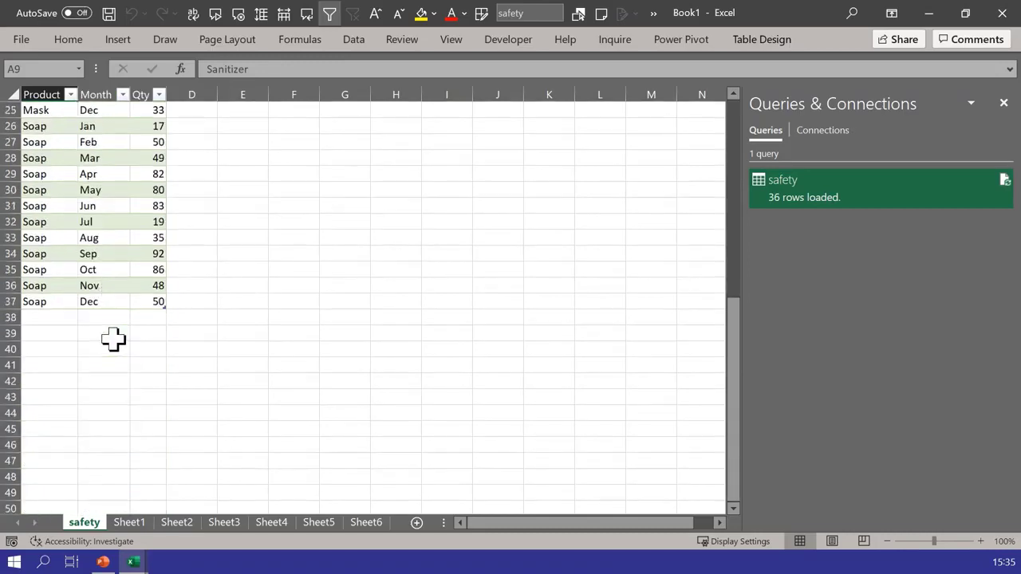
right_click(124, 222)
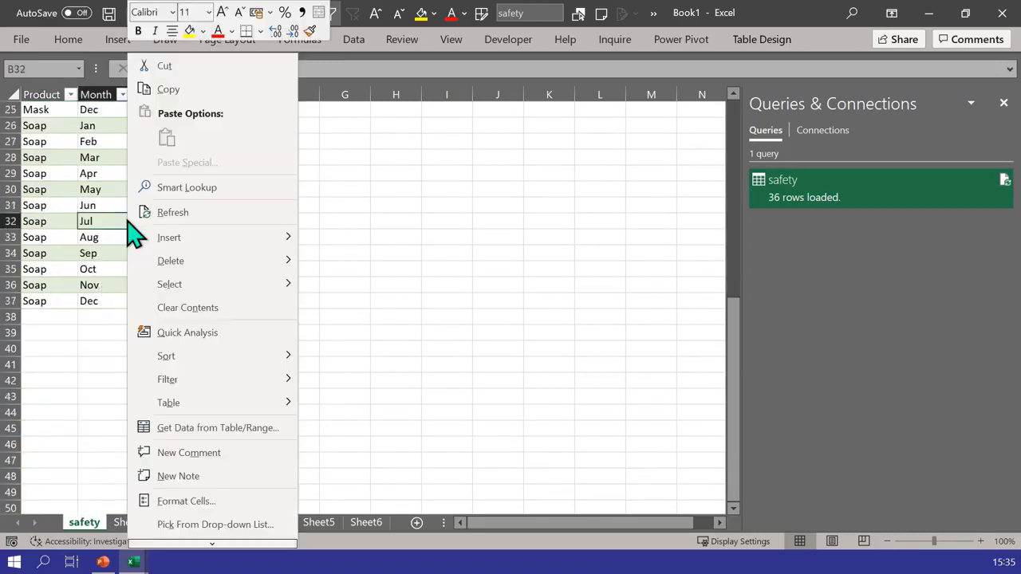
click(199, 214)
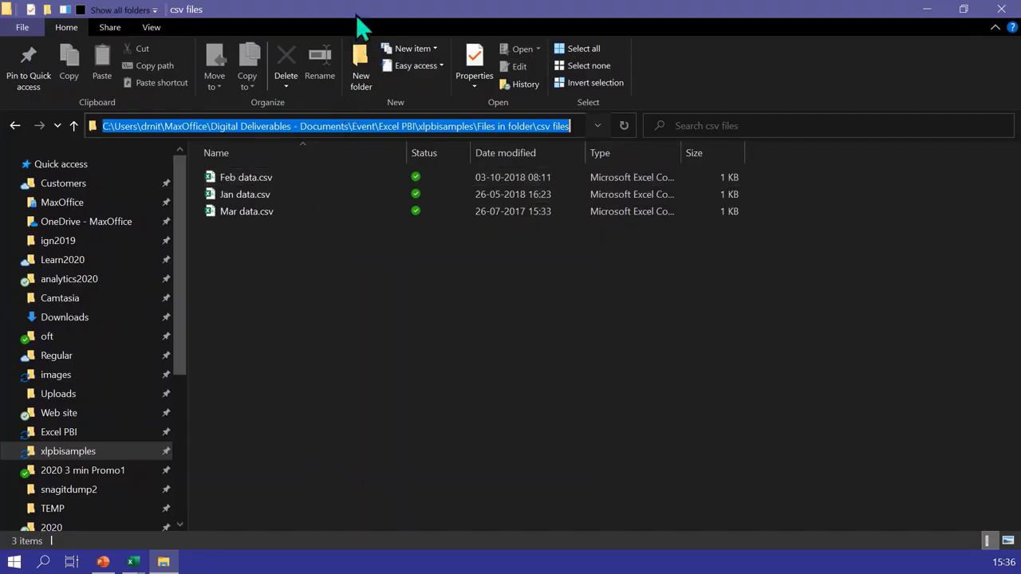
- Switch from File Explorer back to Book1, delete Sheet1 through Sheet6, and add a blank worksheet
key(alt+Tab)
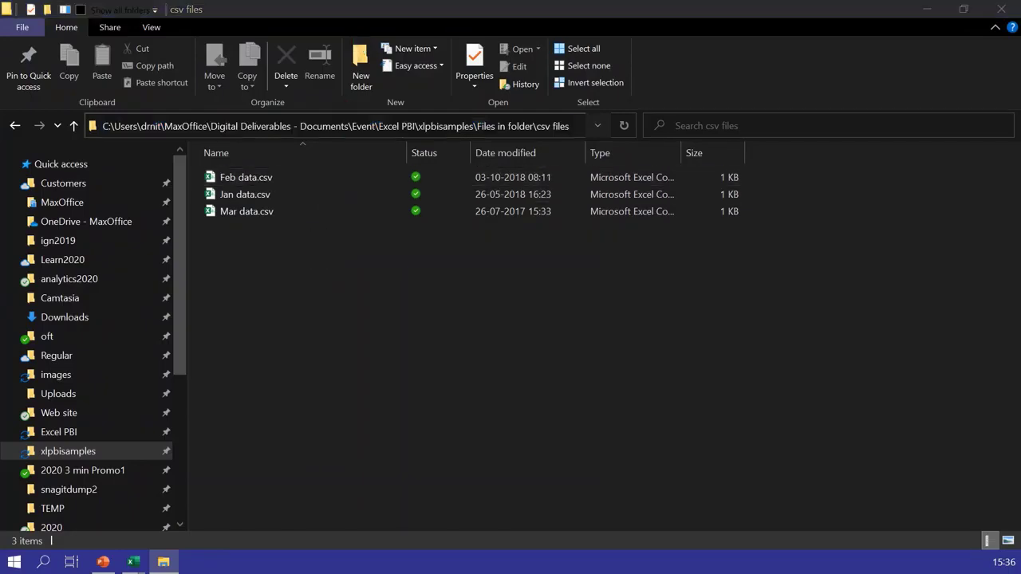
key(alt+Tab)
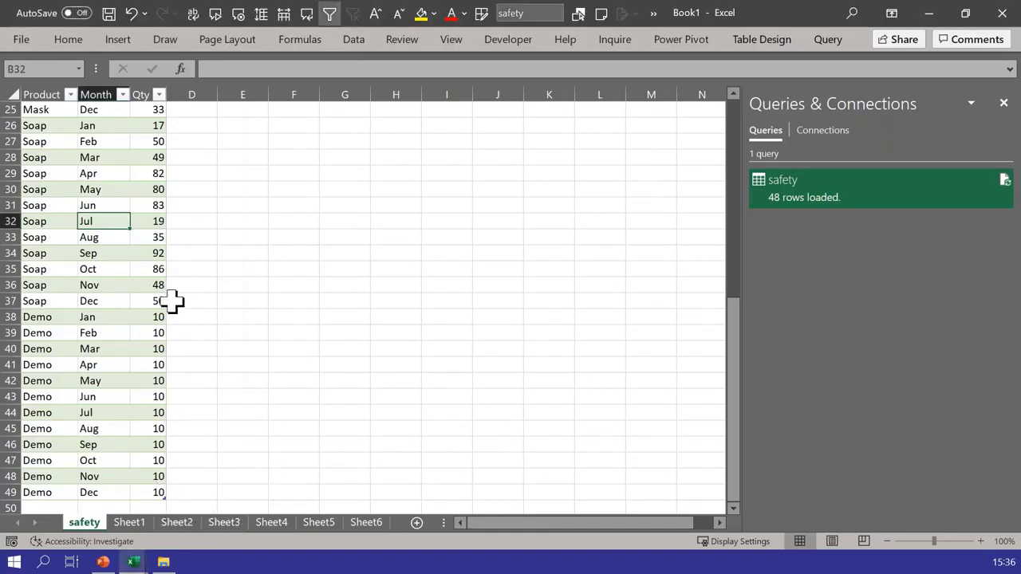
click(133, 523)
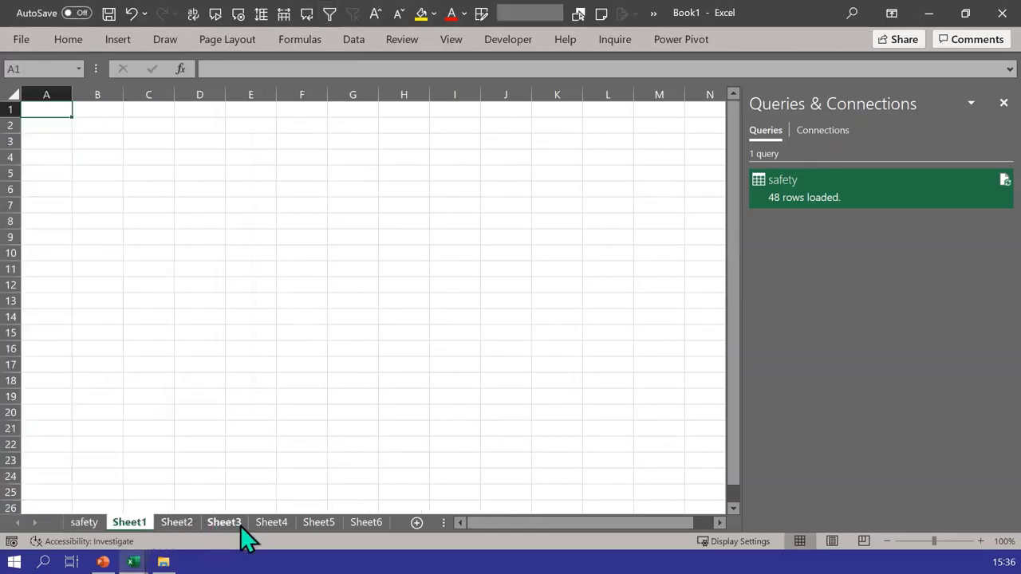
shift+click(353, 523)
right_click(353, 524)
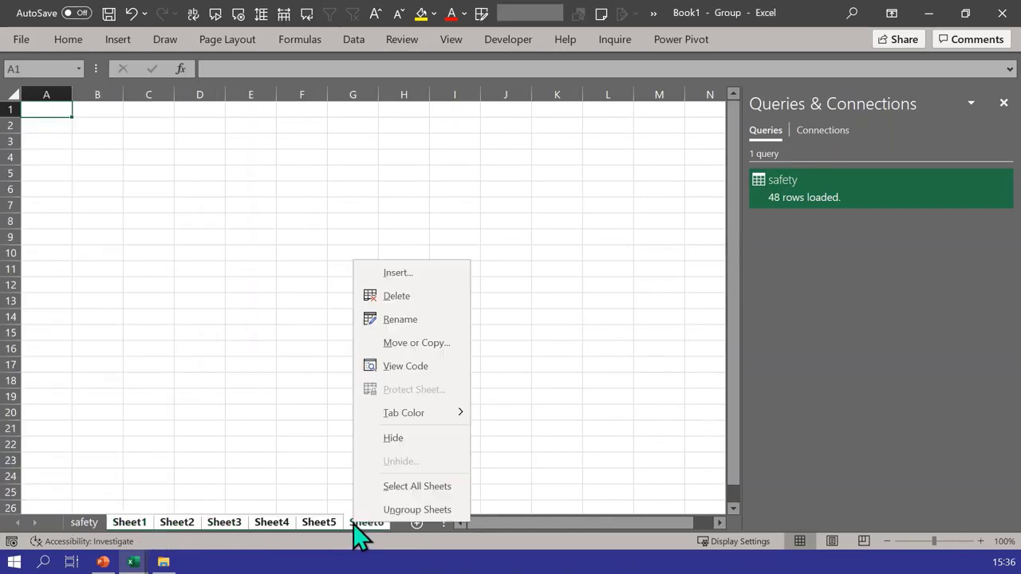
key(d)
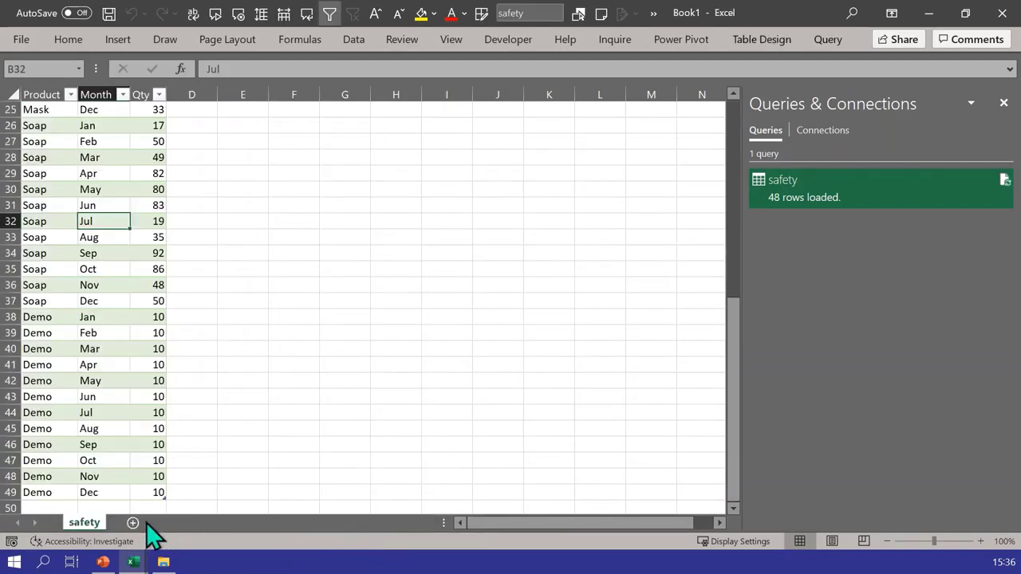
click(132, 522)
click(201, 191)
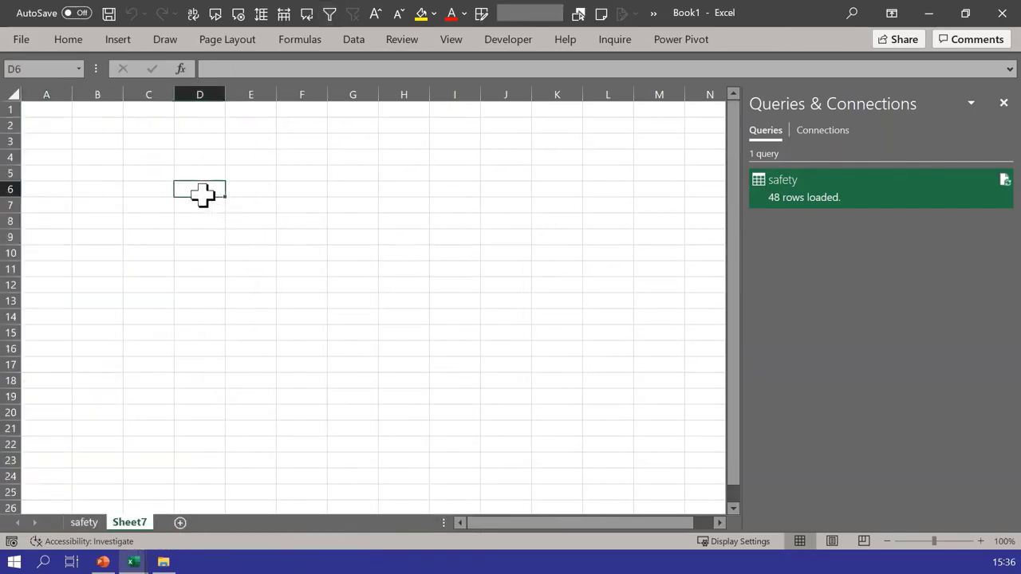
click(354, 42)
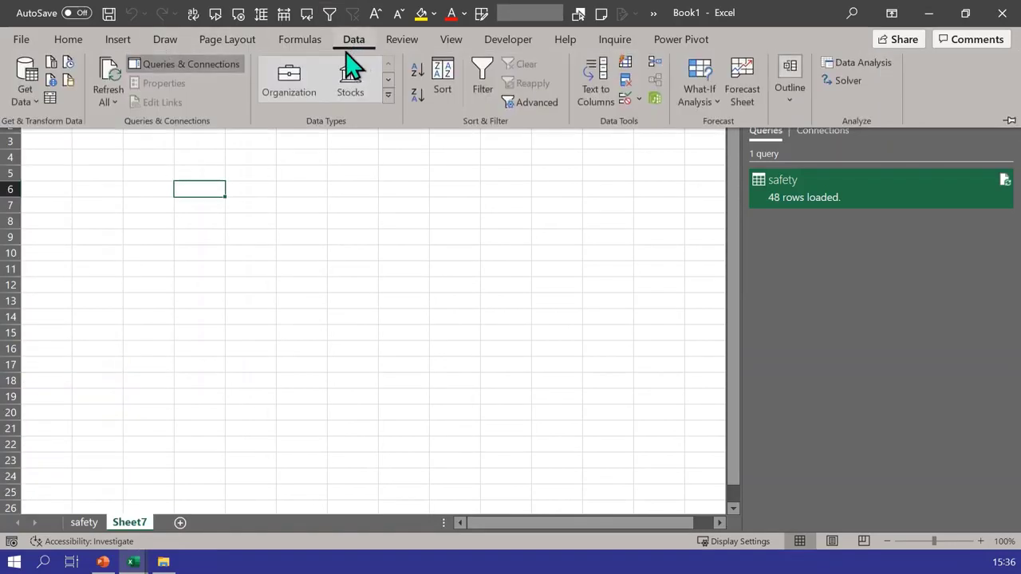
click(25, 103)
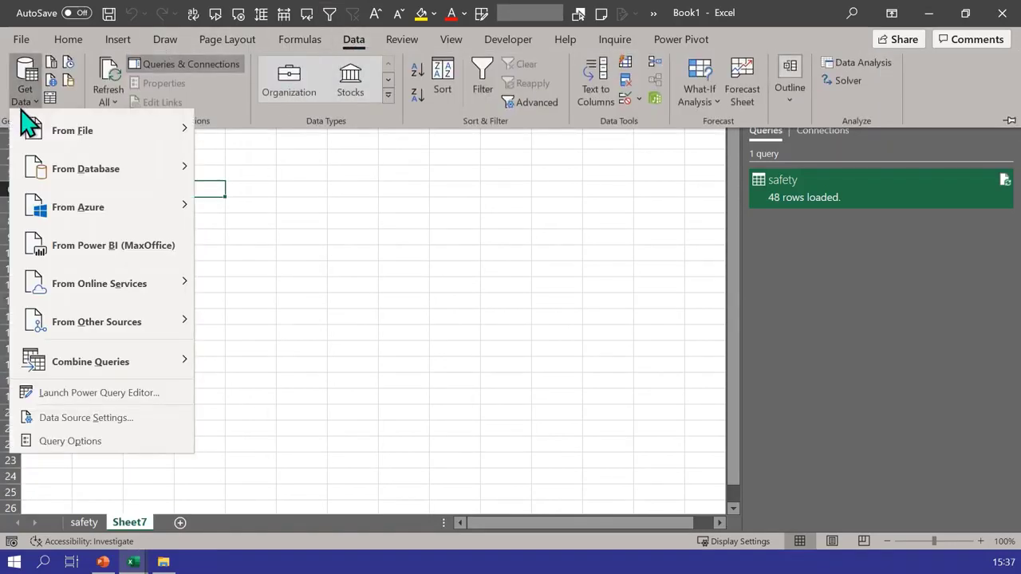
mouse_move(20, 127)
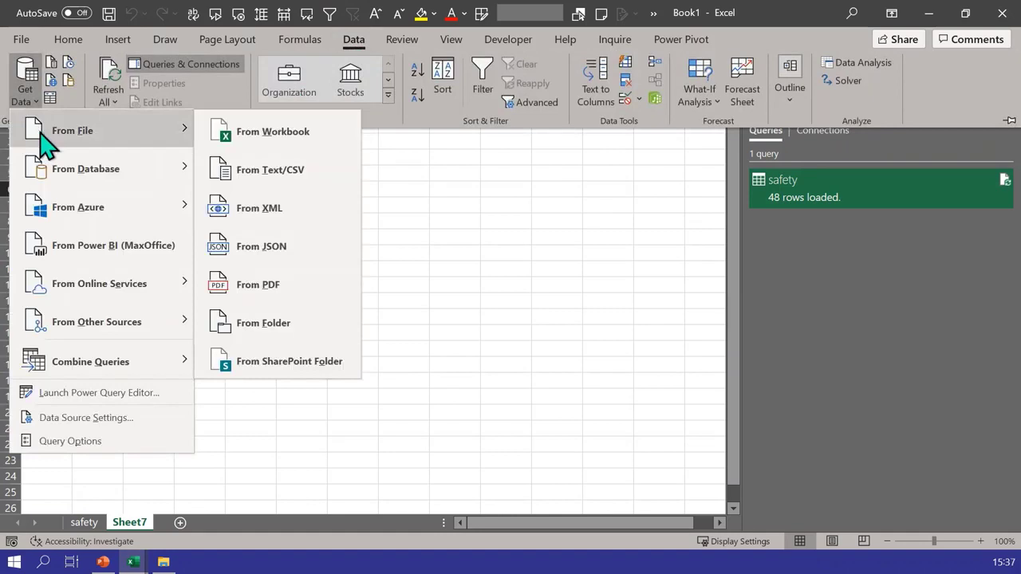
click(297, 185)
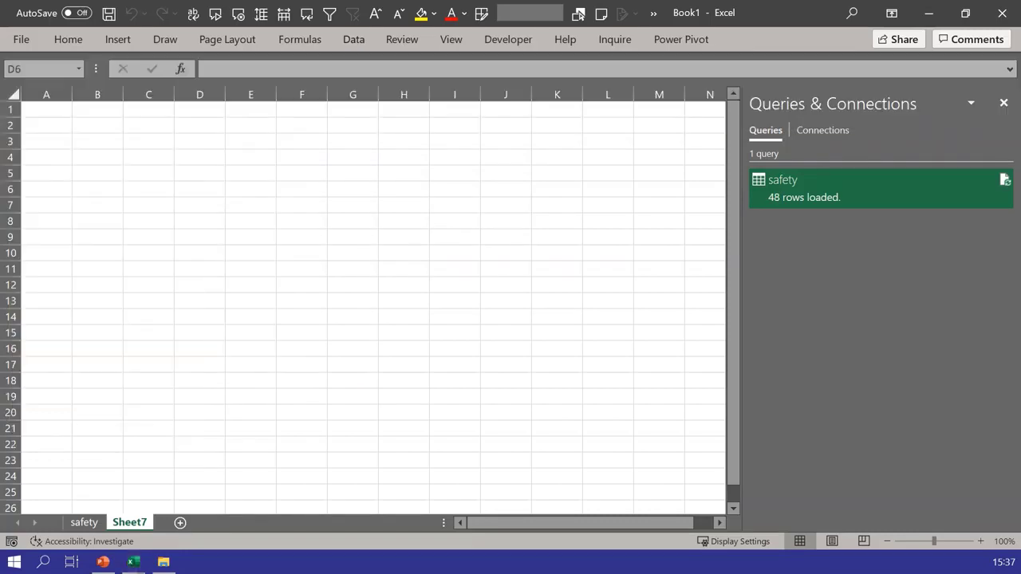
- Start a Power Query import from a folder, using the path to xlpbisamples\Files in folder\csv files
click(351, 40)
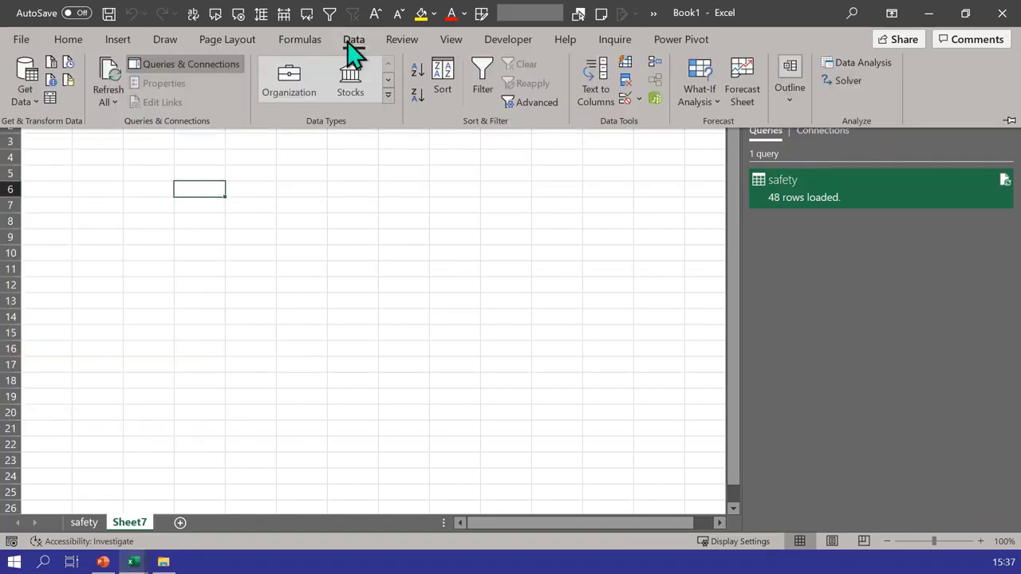
click(30, 103)
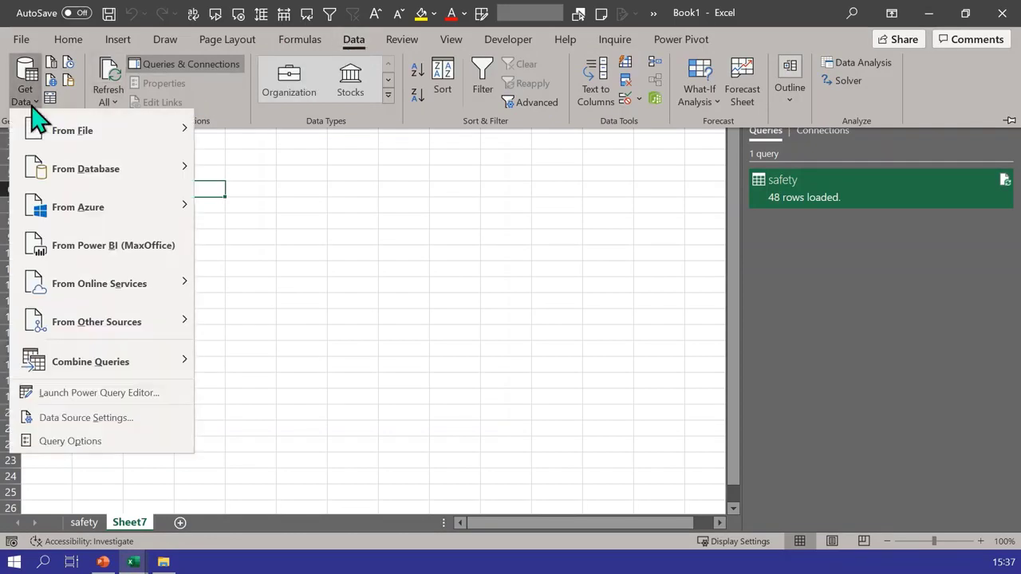
mouse_move(141, 130)
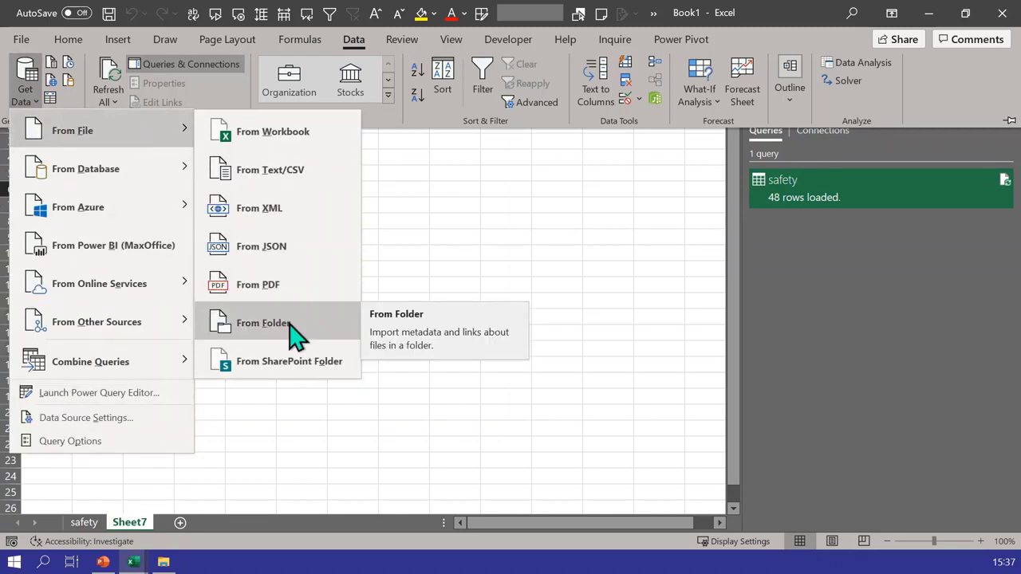
click(263, 323)
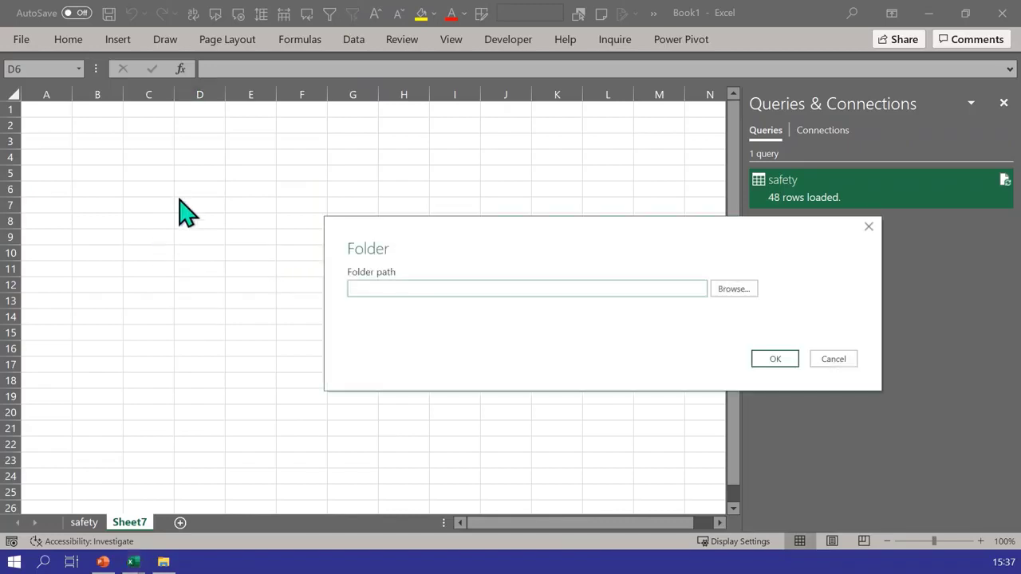
click(419, 290)
text(Digital Deliverables - Documents\Event\Excel PBI\xlpbisamples\Files in folder\csv files)
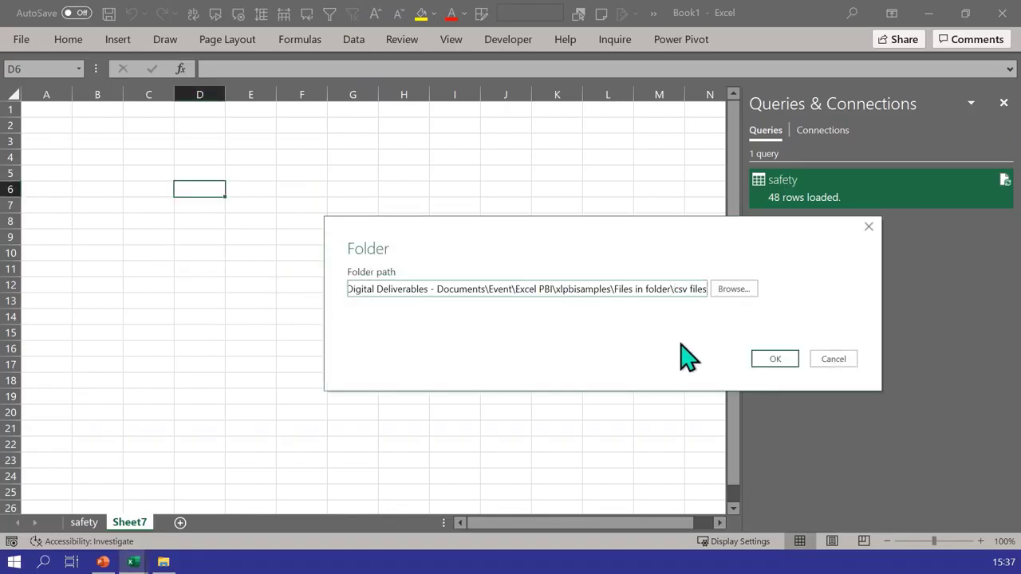
click(761, 359)
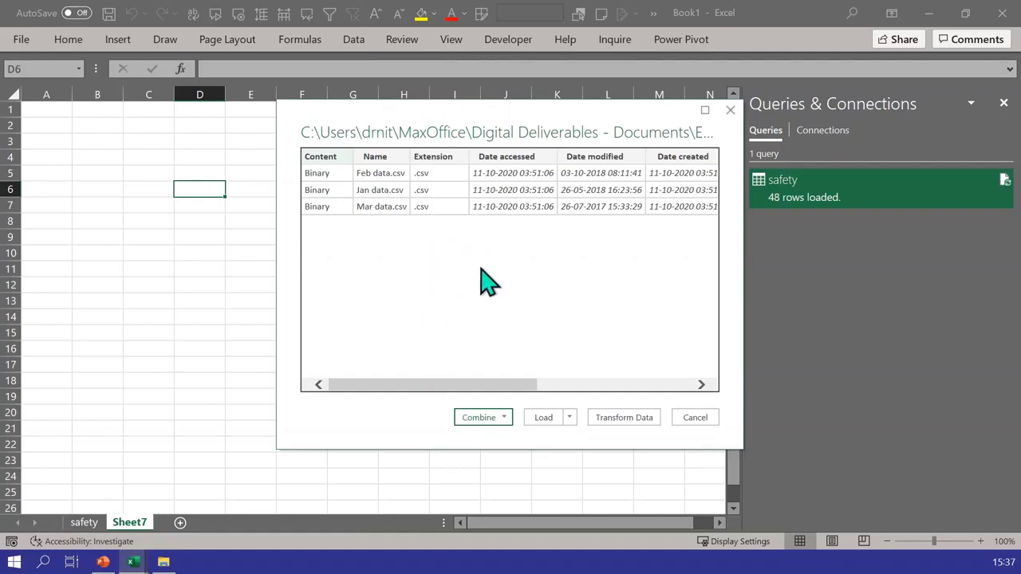
- Combine and transform the folder's CSV files, with the first file as the sample and comma as the delimiter
click(569, 418)
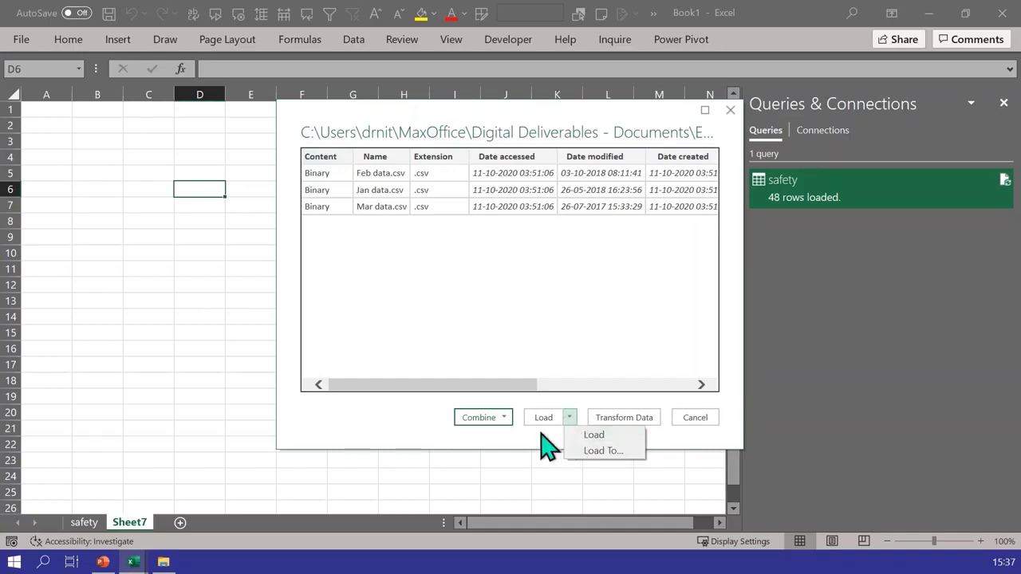
click(503, 416)
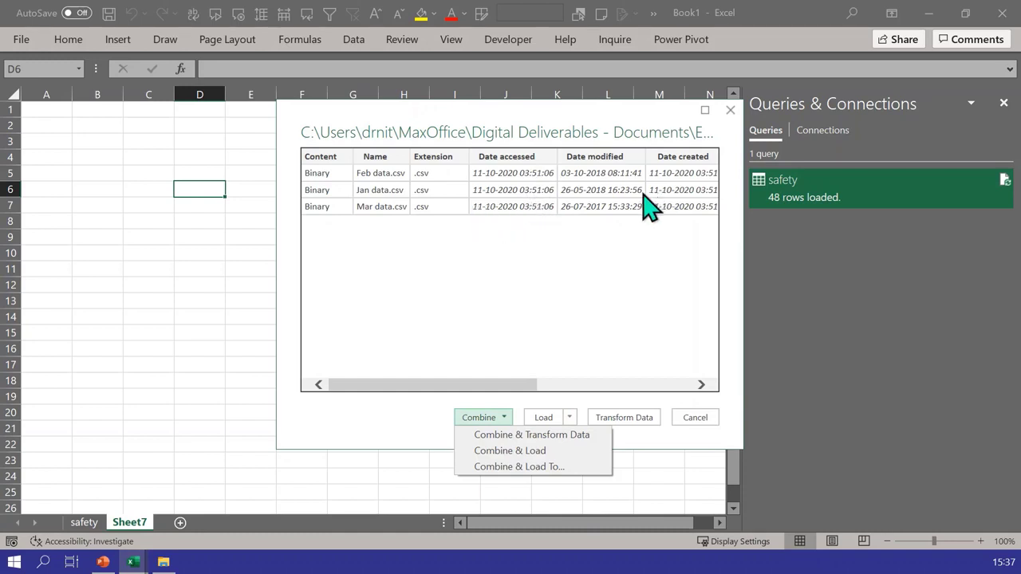
click(488, 435)
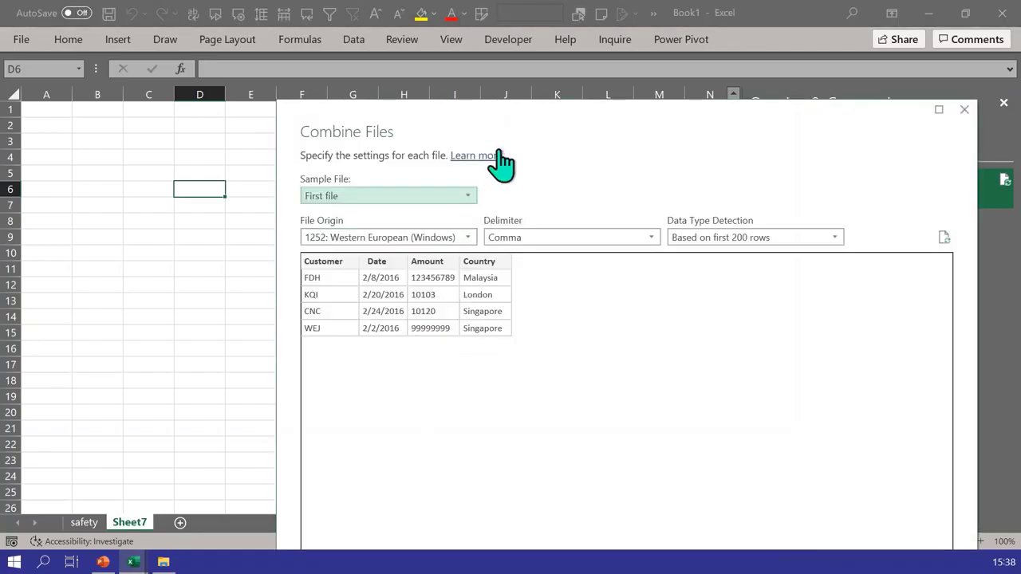
drag(513, 141, 471, 44)
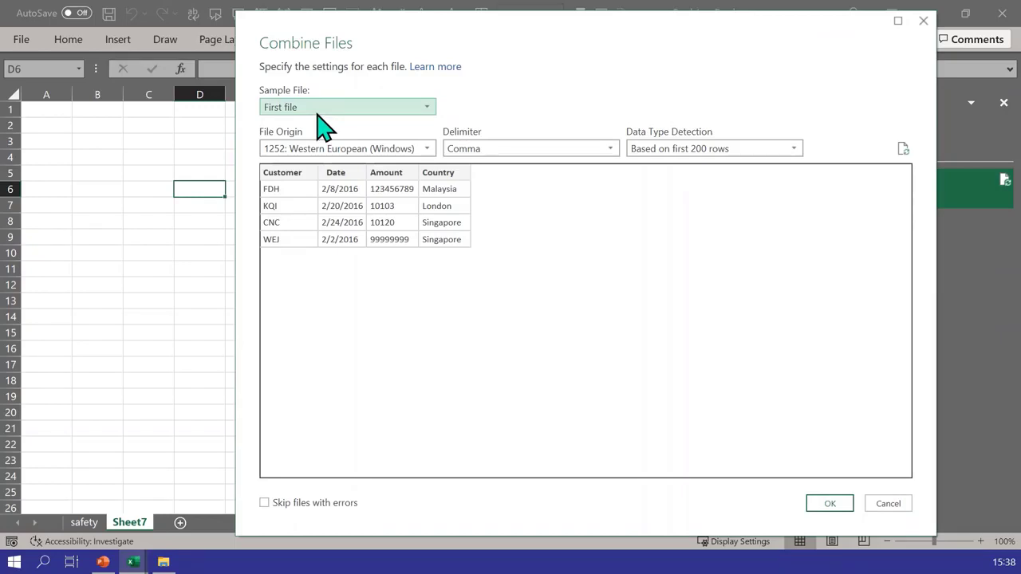
click(822, 504)
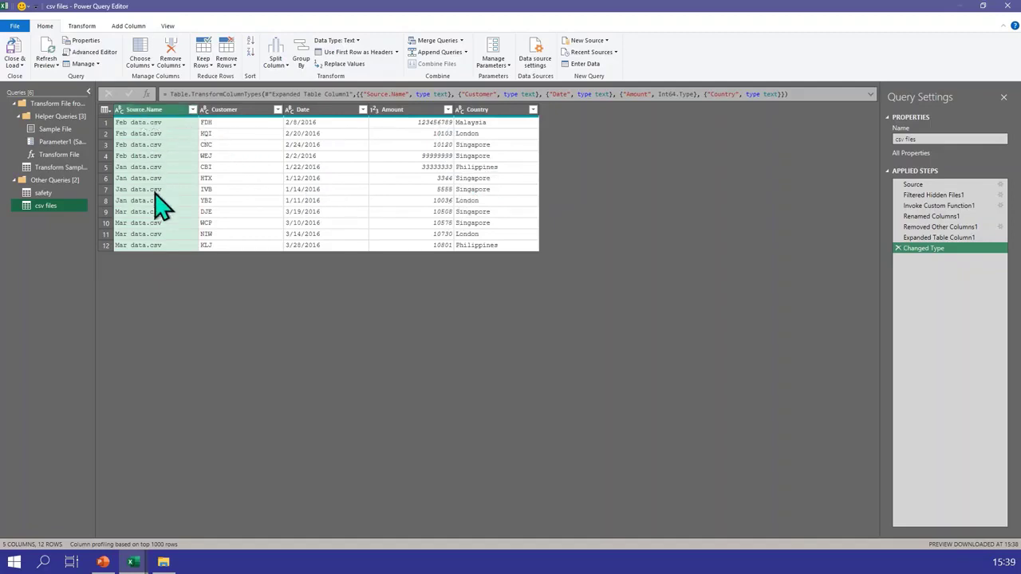
- Rename the Source.Name column to File
double_click(150, 111)
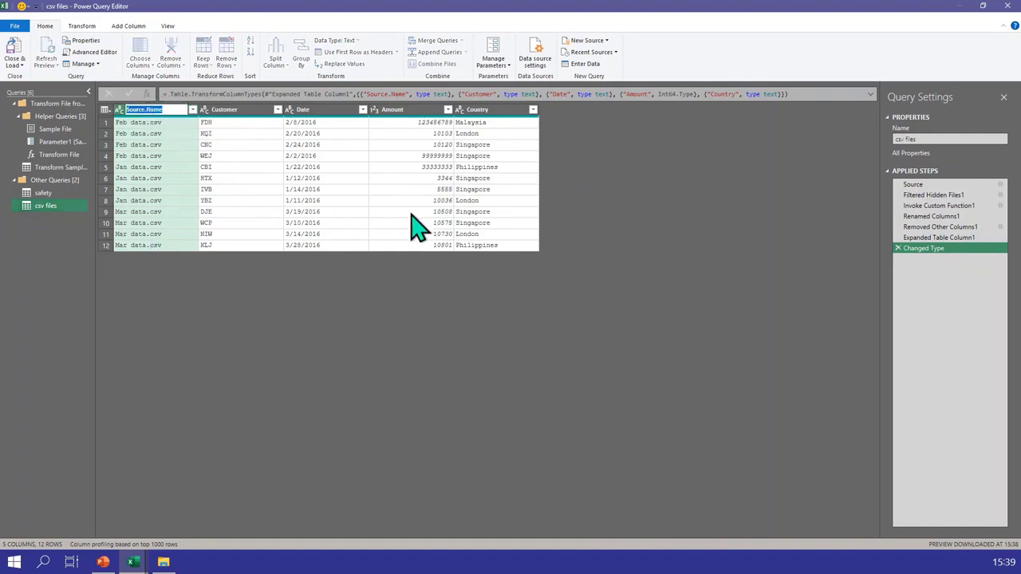
text(M)
text(ile)
key(Return)
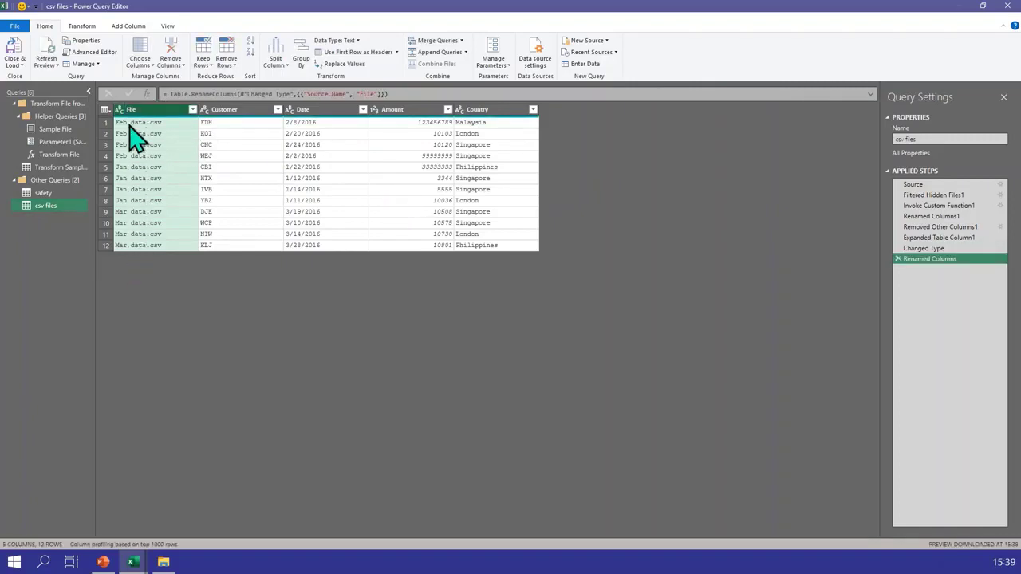
- Split the File column by delimiter at the left-most space
right_click(159, 110)
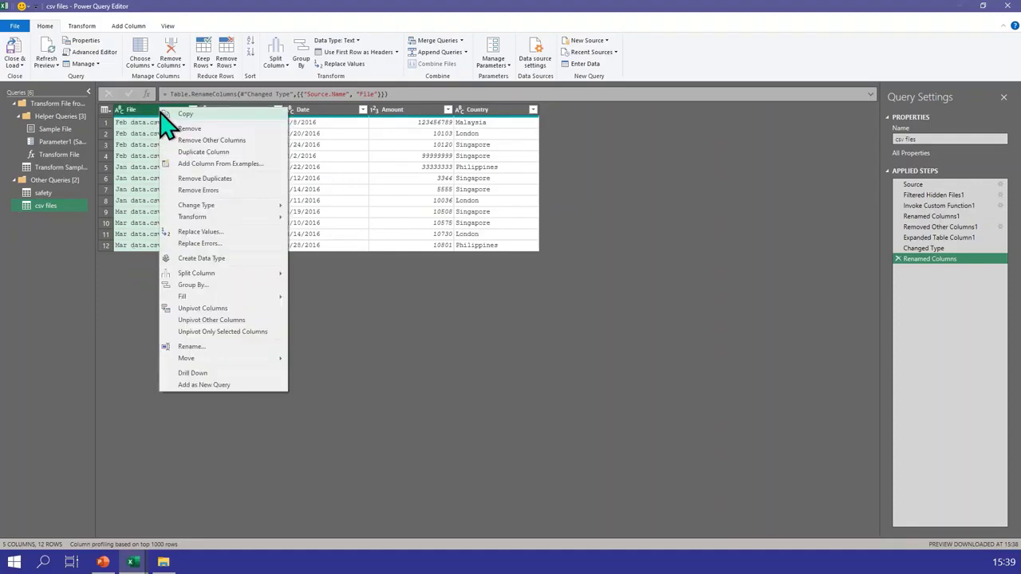
mouse_move(270, 275)
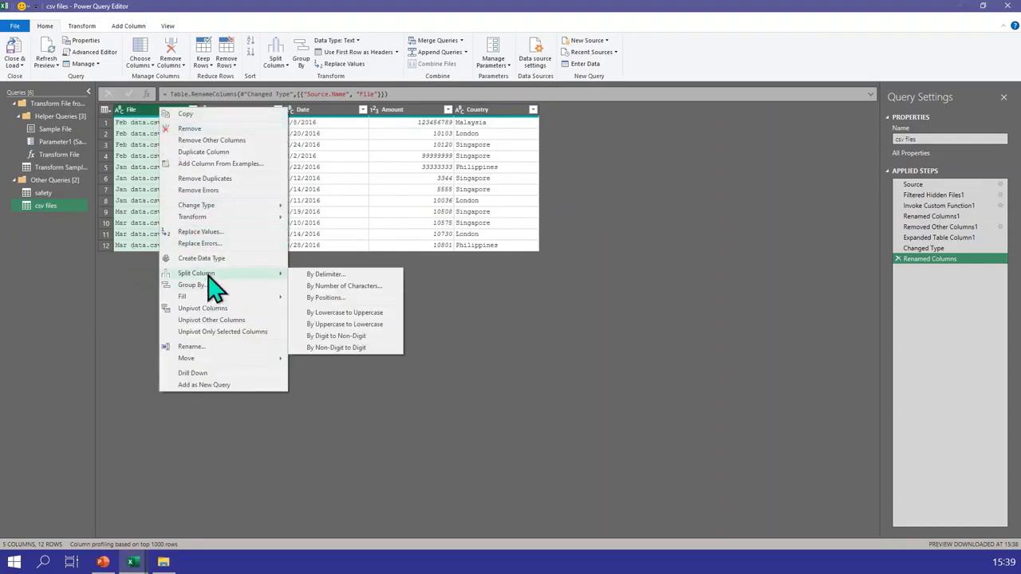
click(352, 273)
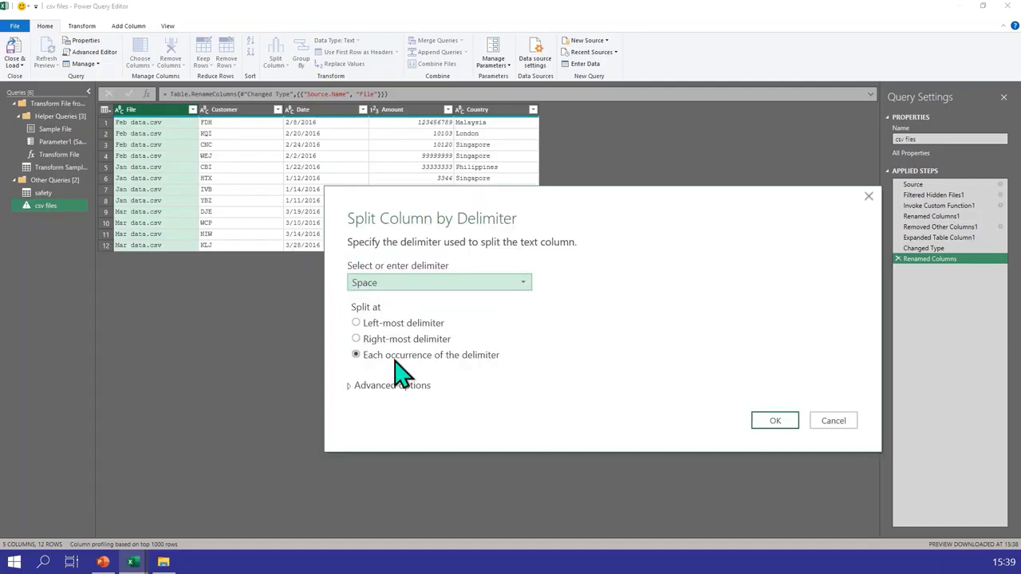
click(399, 323)
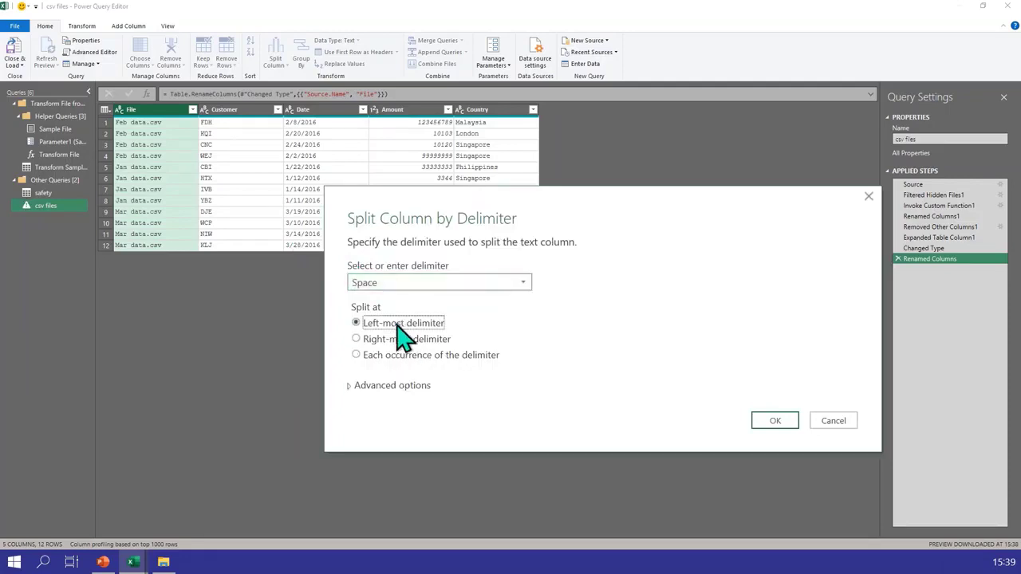
click(776, 423)
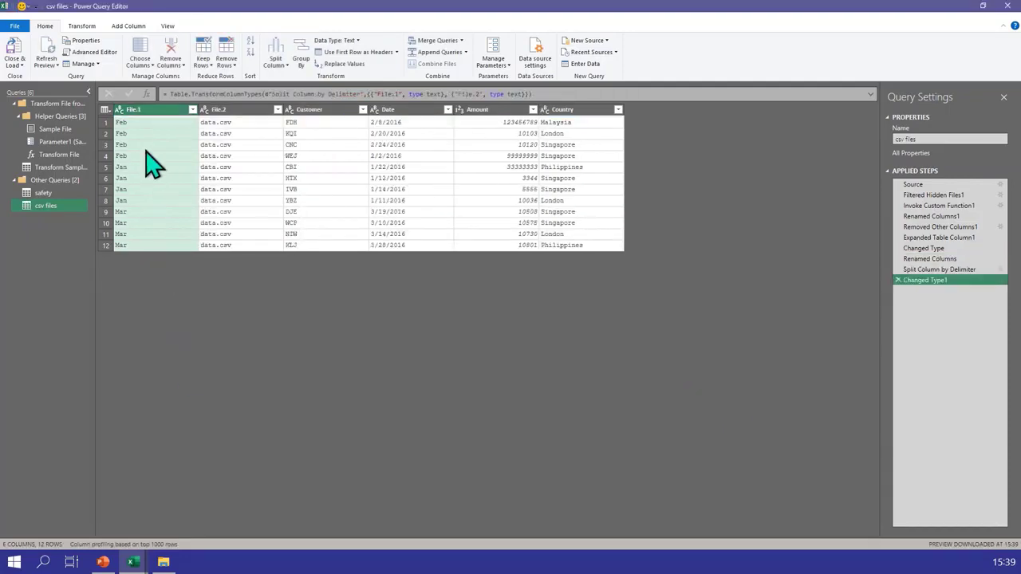
- Remove the File.2 column and rename the File.1 column to File
right_click(228, 112)
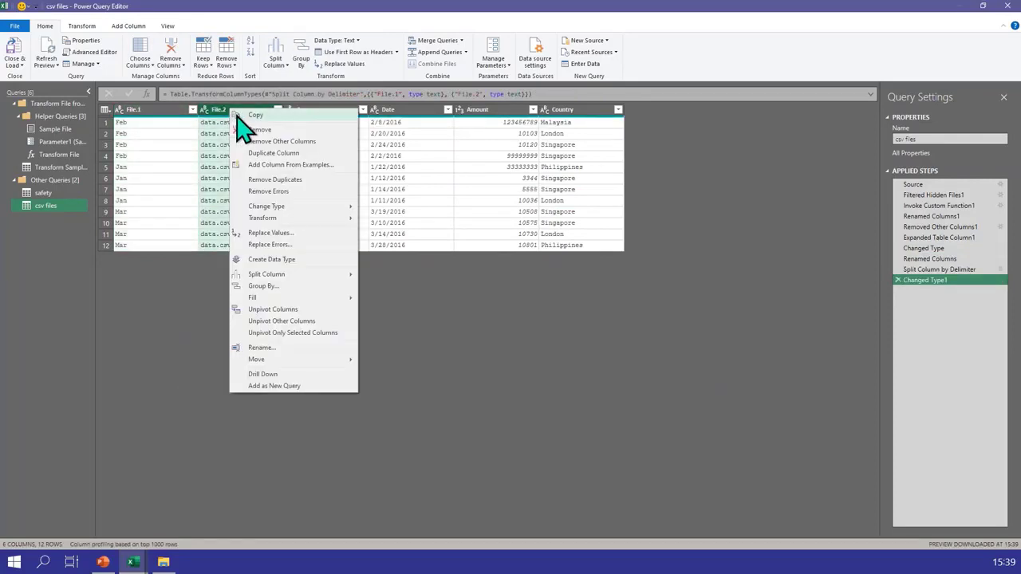
click(264, 132)
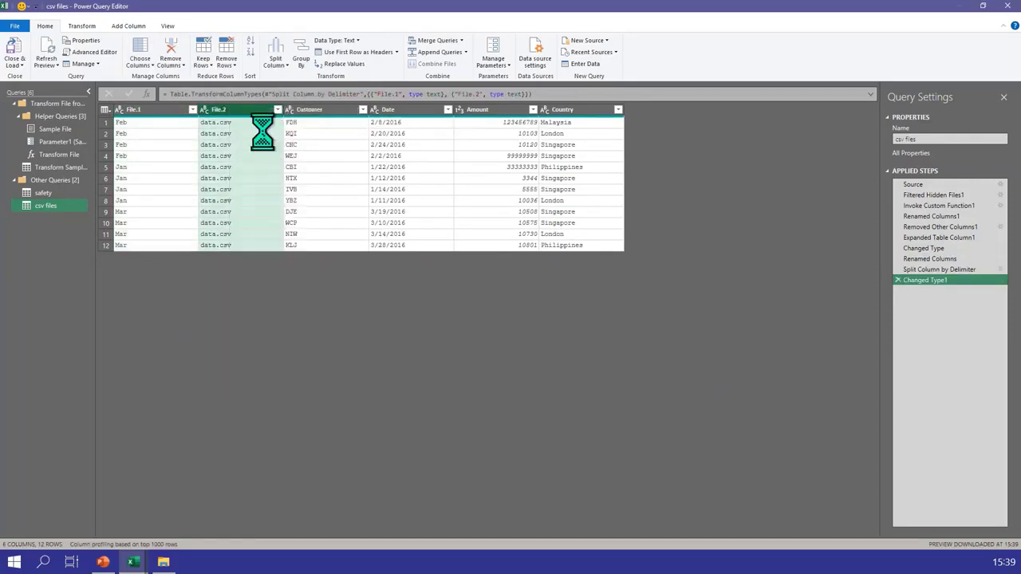
double_click(157, 111)
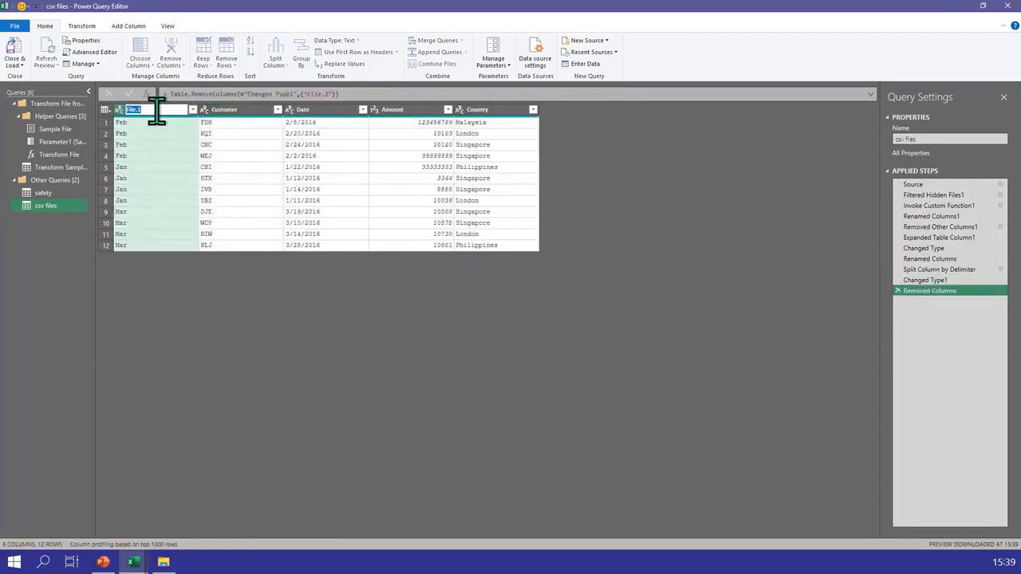
text(F)
key(Return)
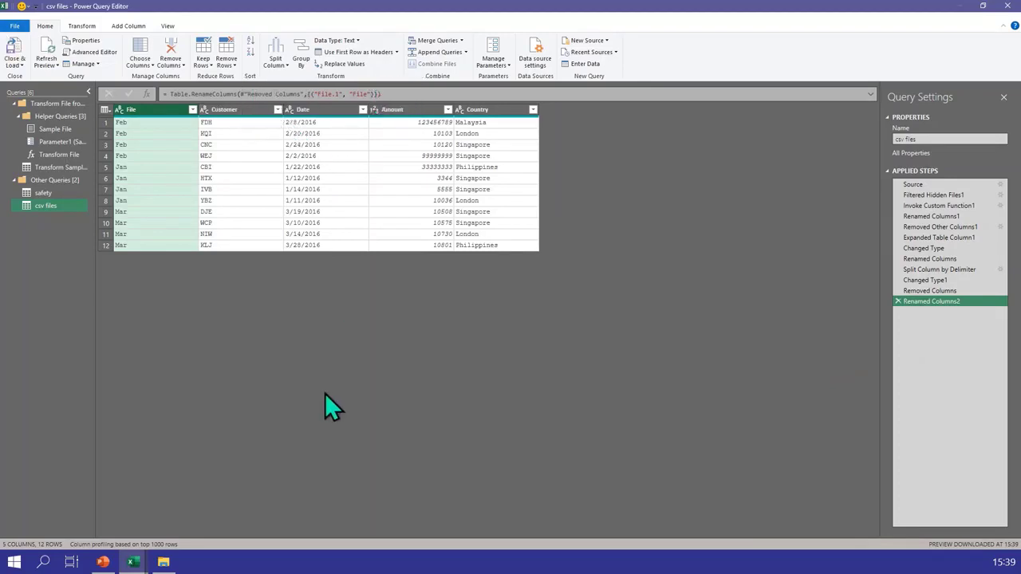
- Close the query editor and load the csv files query into a new worksheet
click(16, 46)
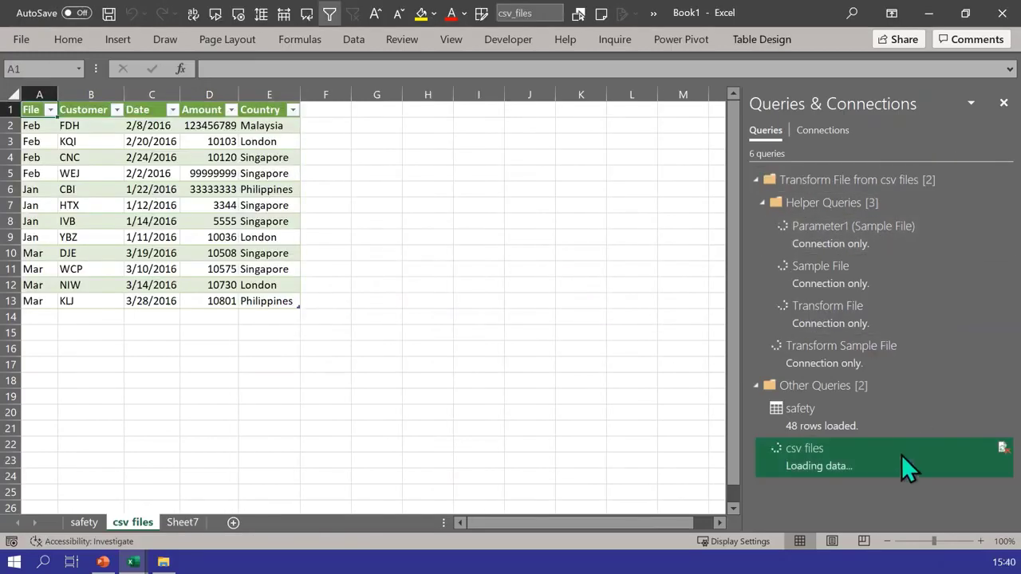
click(165, 379)
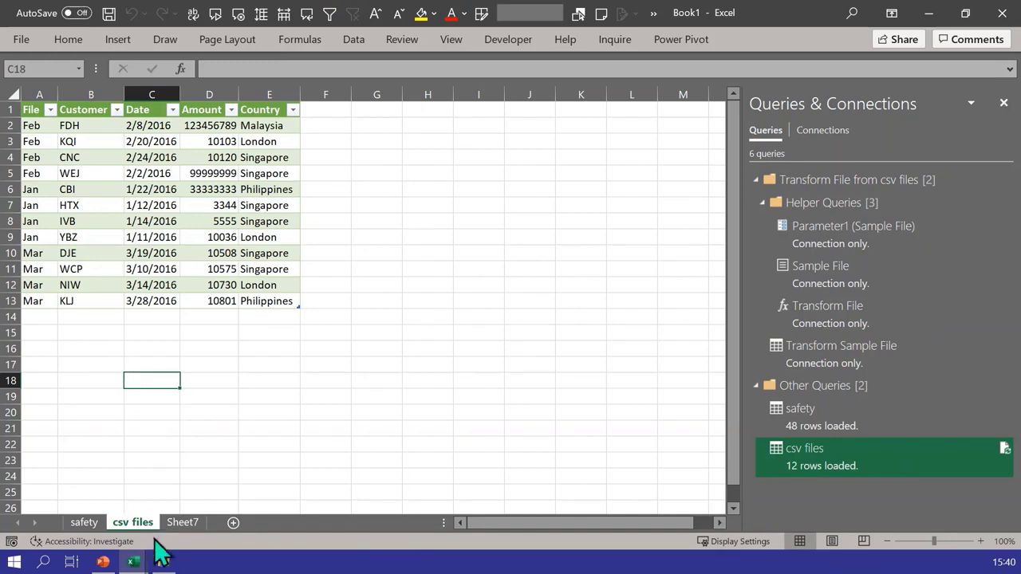
- Switch to File Explorer and paste apr data.csv from Files in folder into its csv files subfolder
click(171, 561)
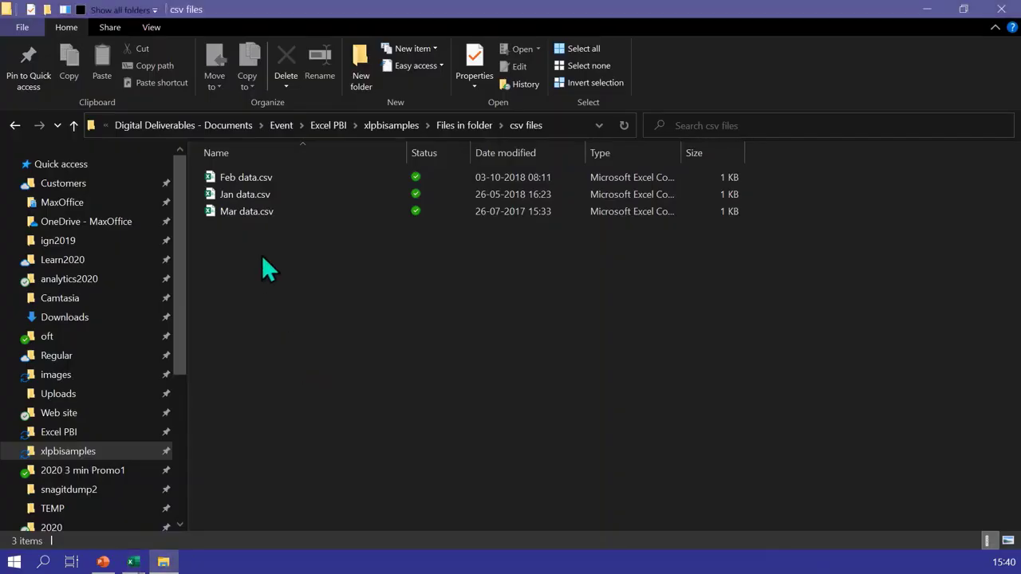
click(468, 128)
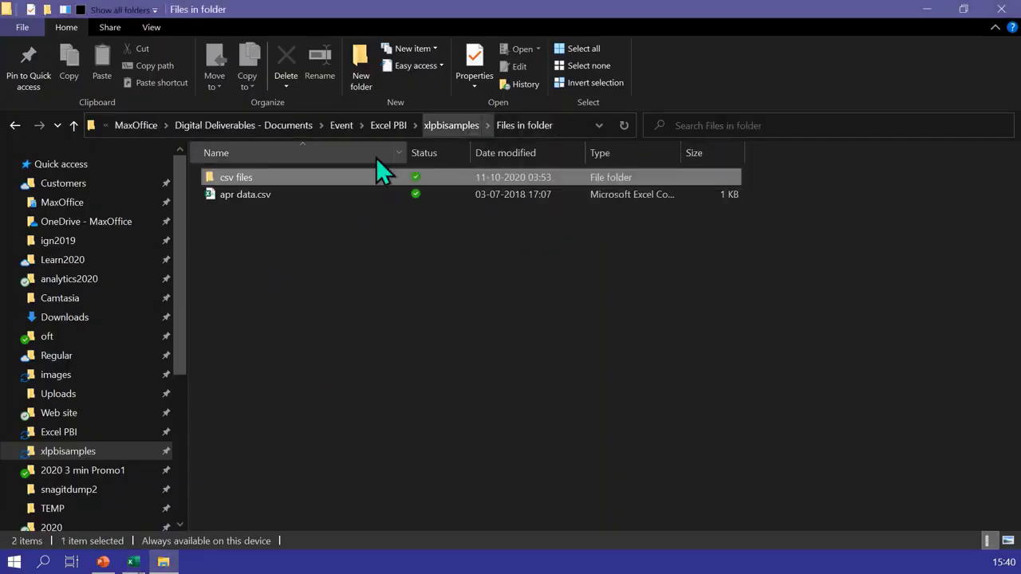
click(284, 195)
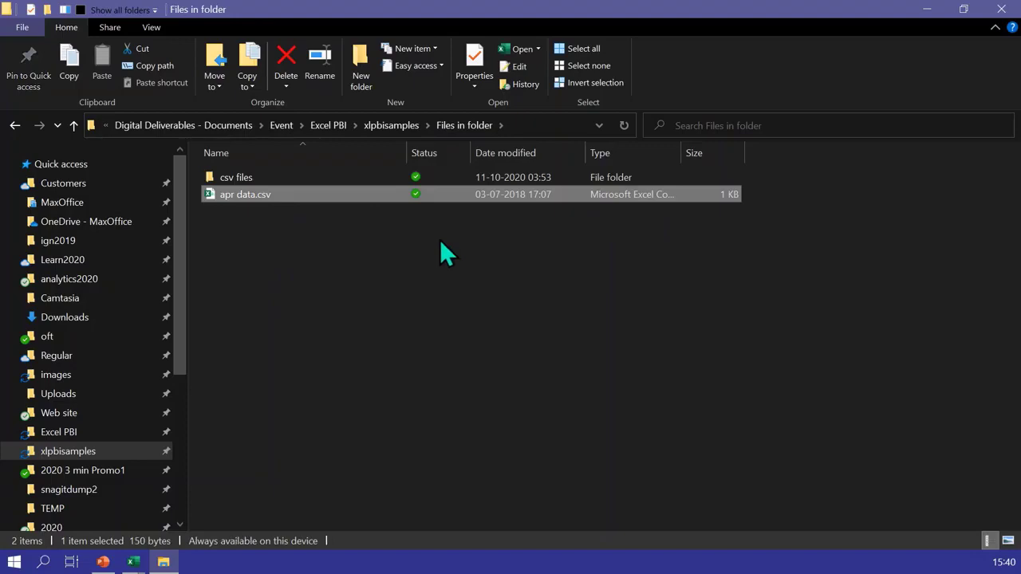
double_click(275, 183)
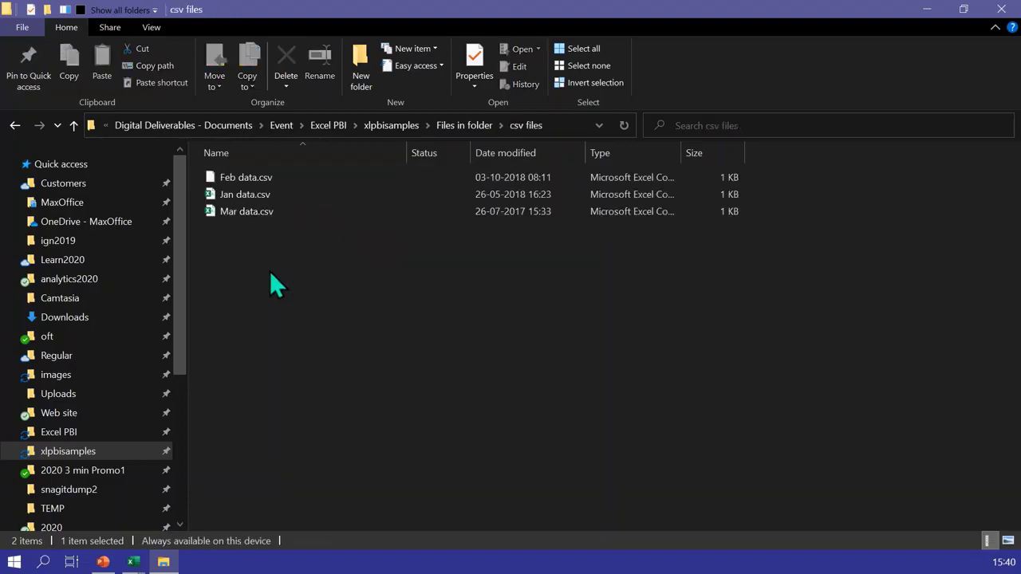
key(ctrl+v)
- Return to Book1 and refresh the loaded csv files table to include the added file
key(alt+Tab)
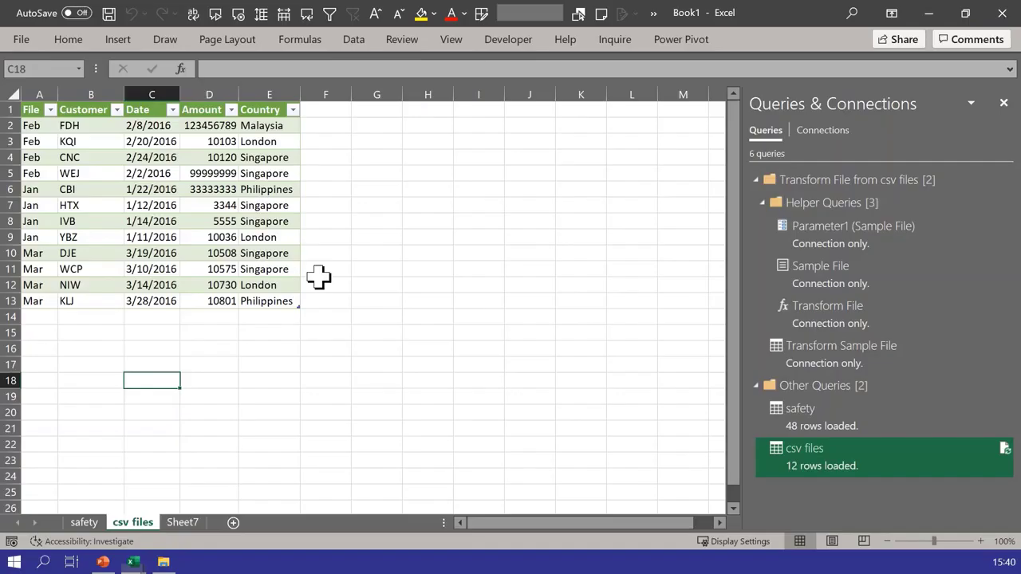
right_click(119, 223)
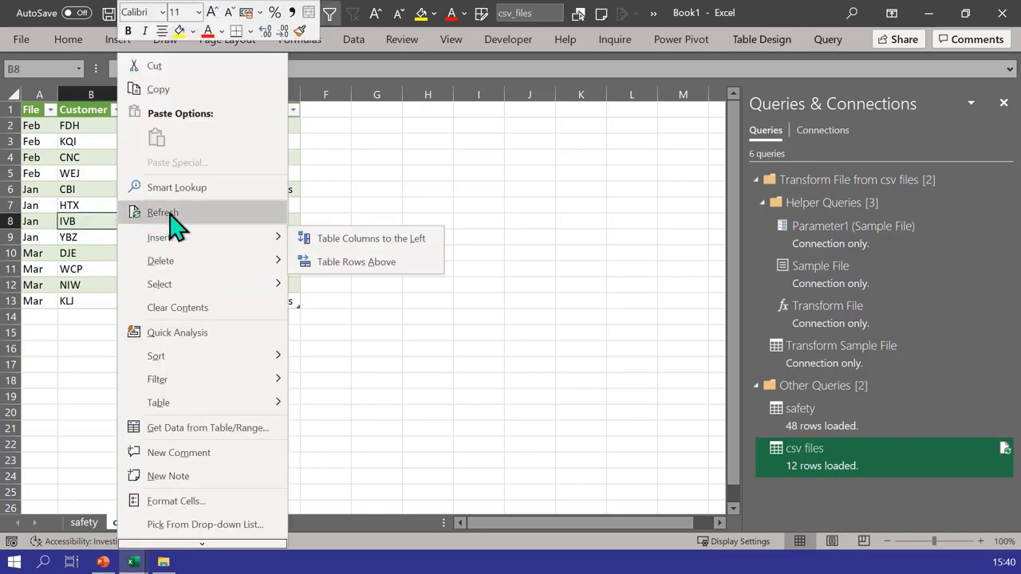
click(163, 212)
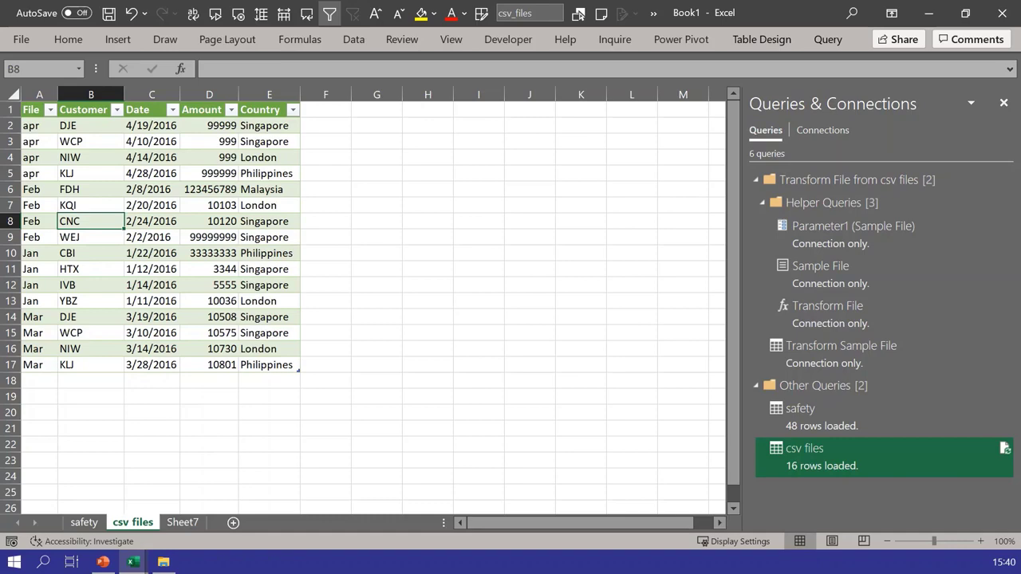
- Switch back to File Explorer and go up from csv files to the xlpbisamples folder
key(alt+Tab)
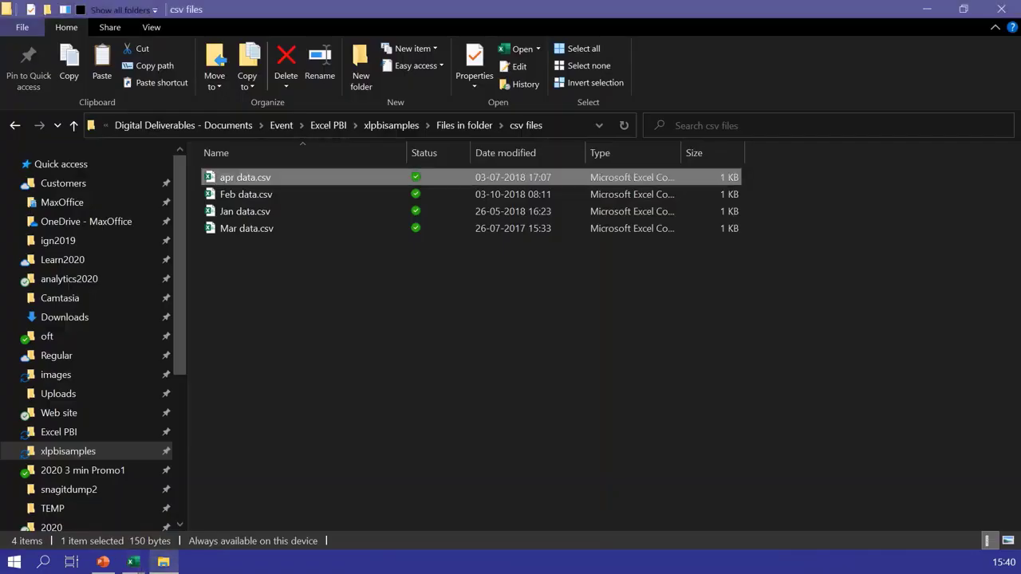
key(alt+Tab)
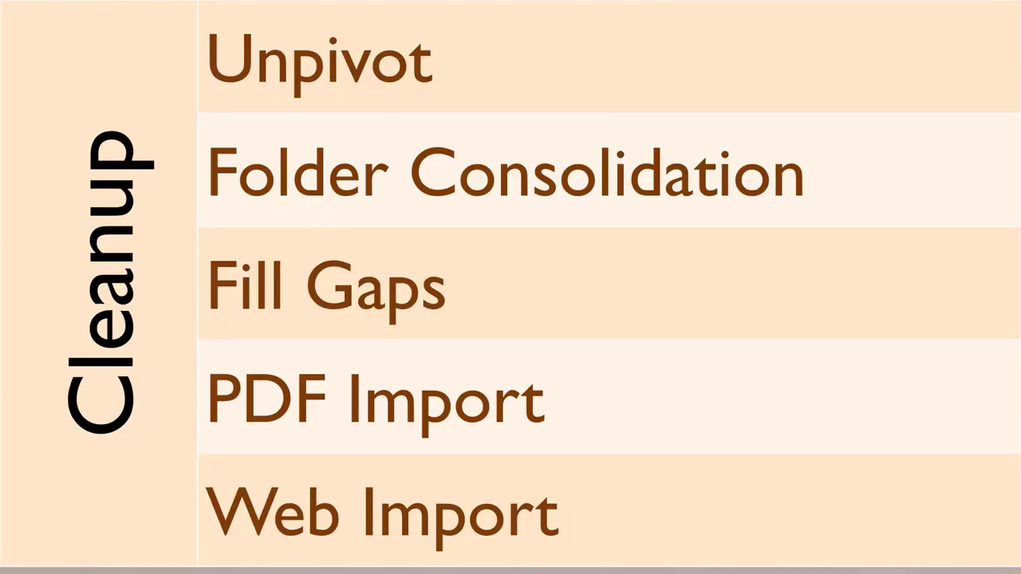
key(alt+Tab)
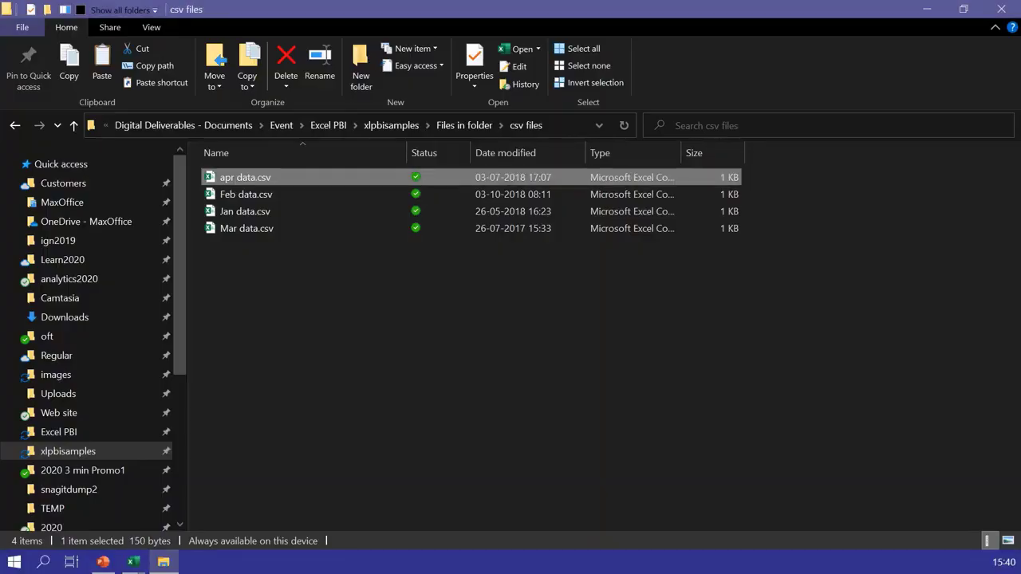
click(451, 125)
click(388, 125)
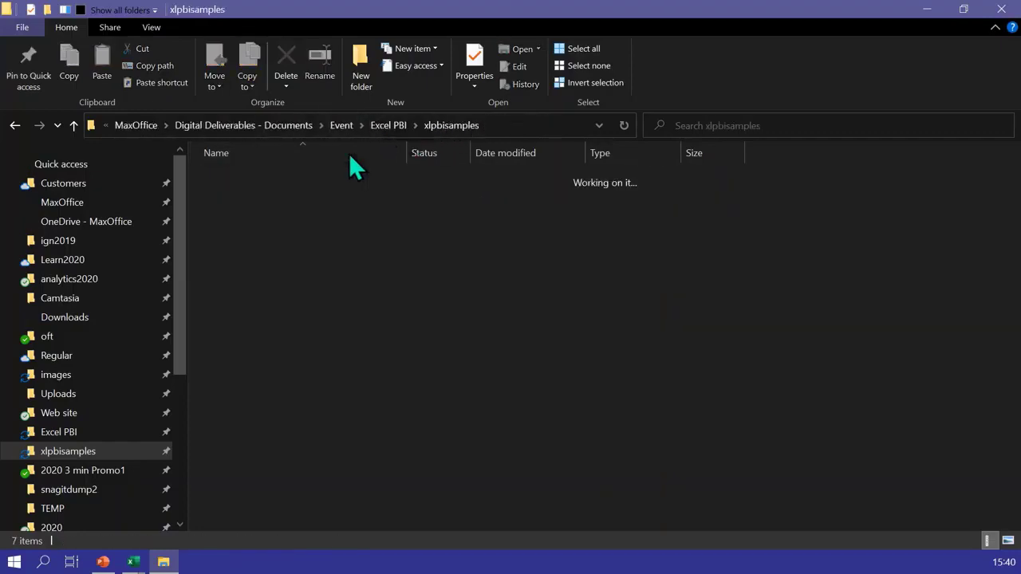
- Open the Fill gaps workbook and examine the blank cells in its Month and Amt columns
double_click(291, 242)
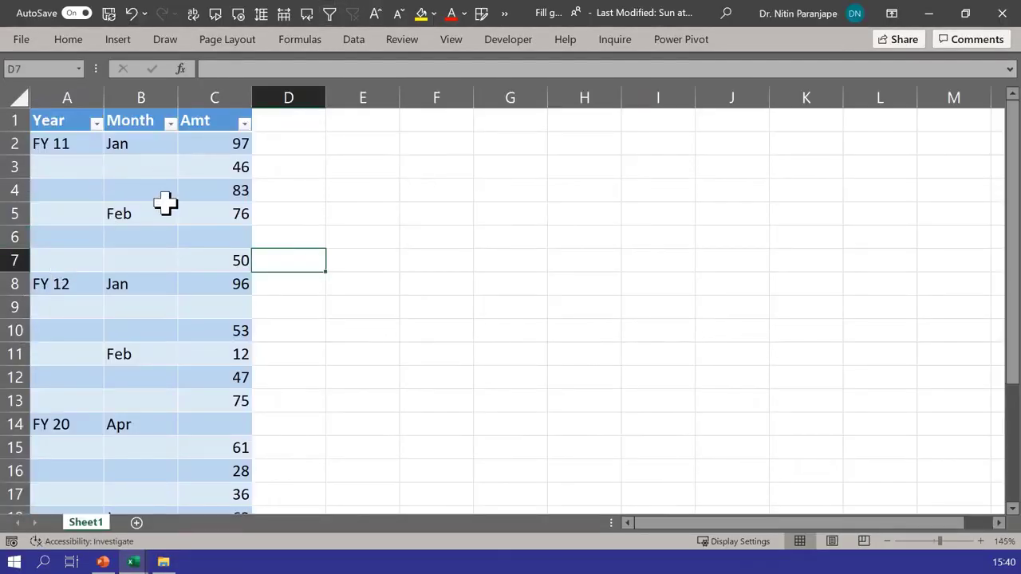
click(136, 168)
drag(135, 187, 135, 205)
drag(130, 243, 164, 252)
click(226, 237)
click(221, 306)
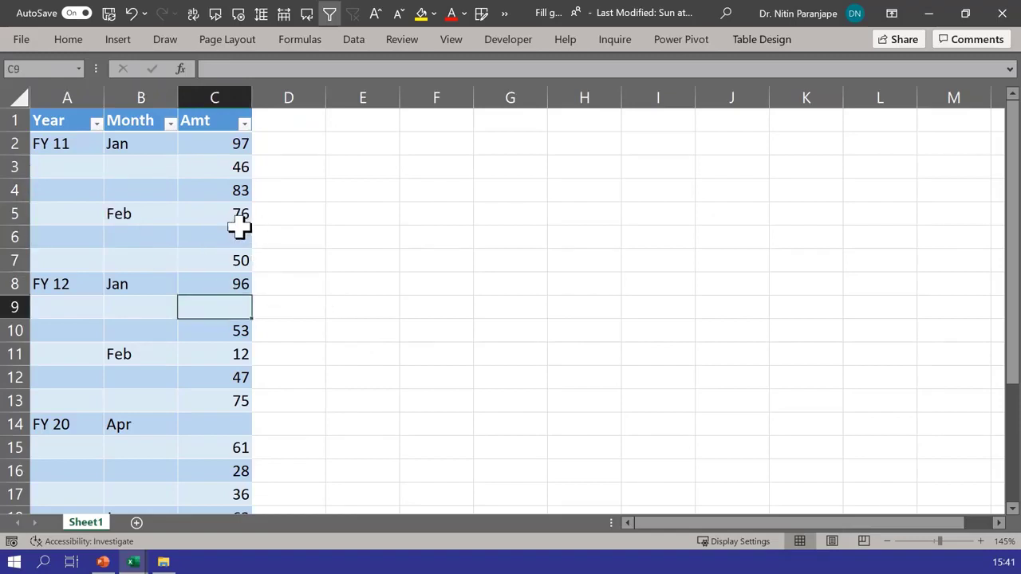
drag(132, 234, 128, 256)
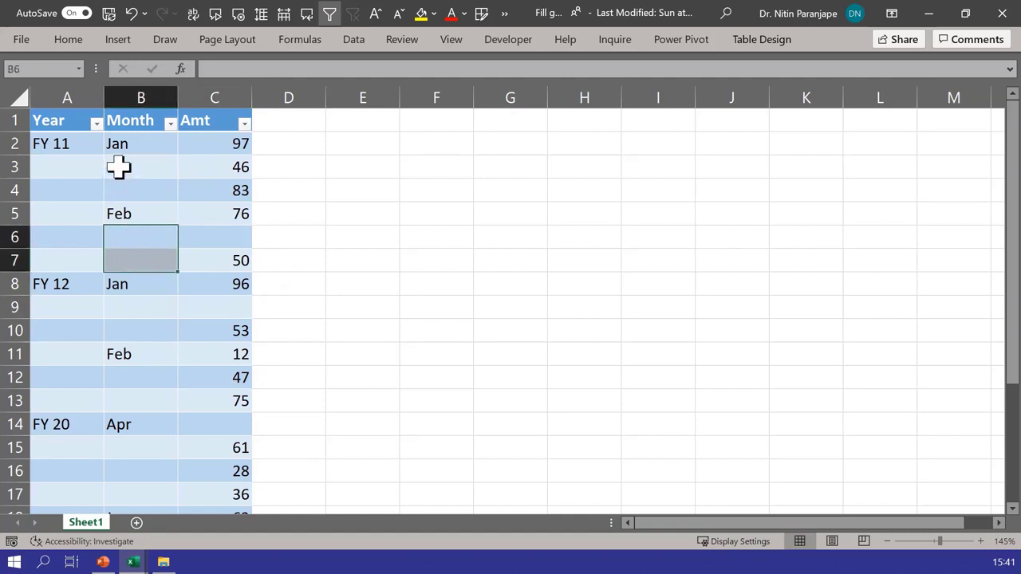
click(146, 188)
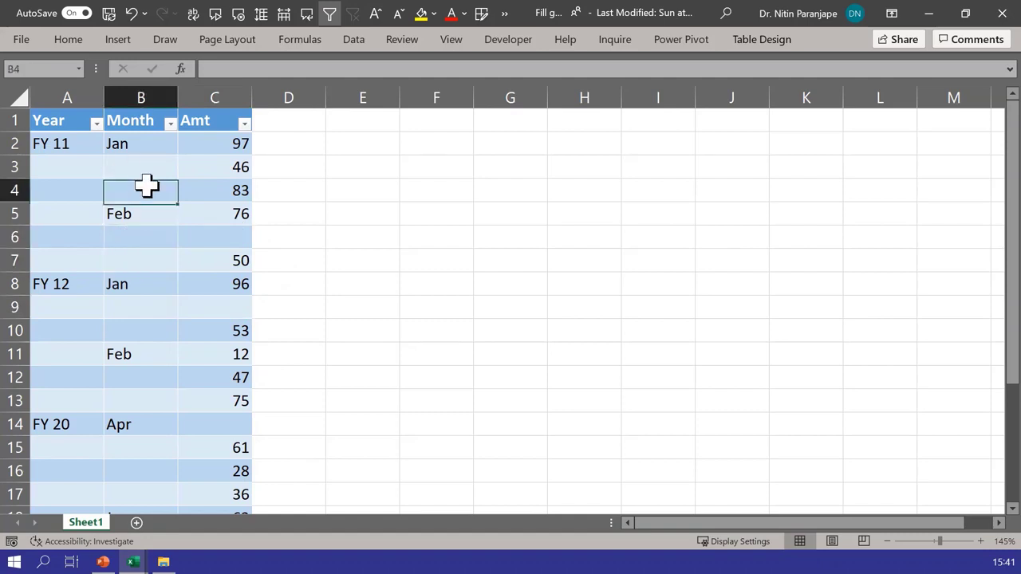
- Load the Year, Month and Amt table into the Power Query editor and check the Month column's empty values
click(355, 41)
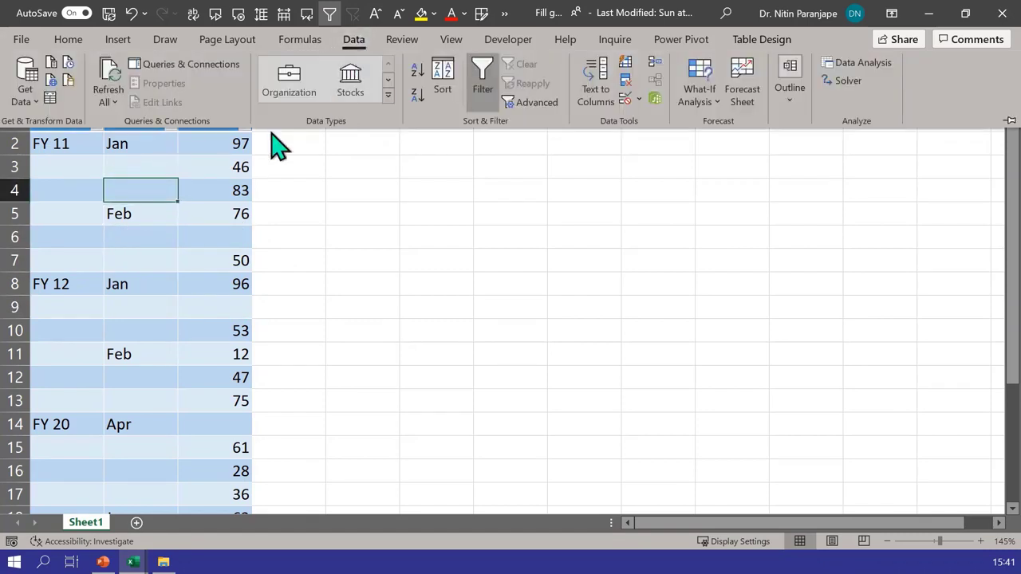
click(49, 99)
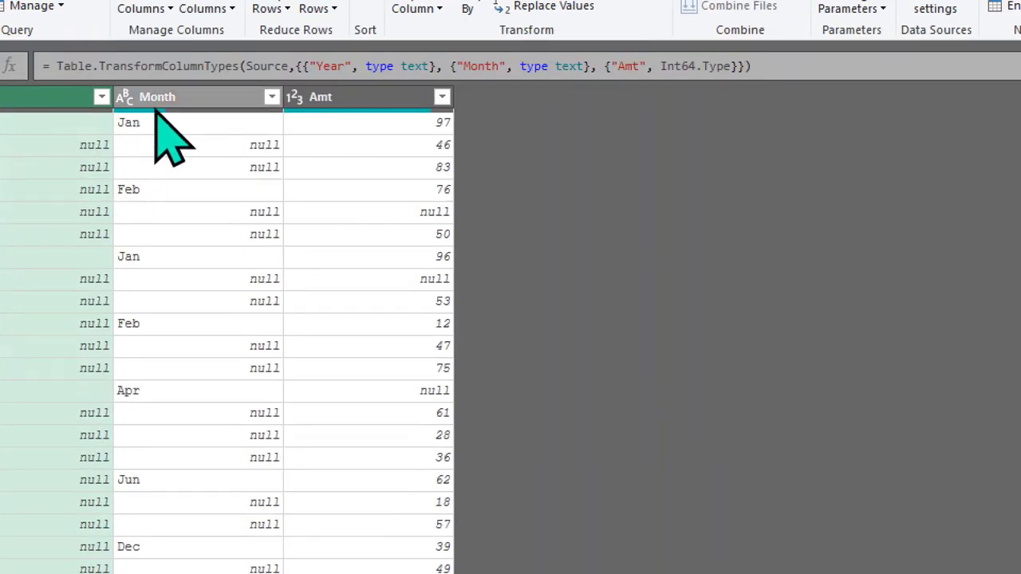
click(156, 111)
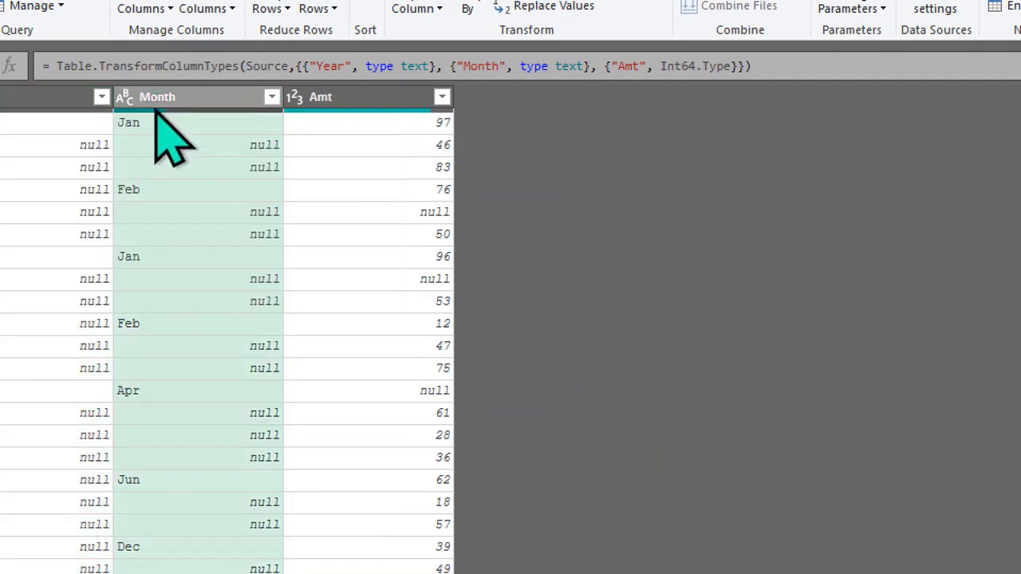
mouse_move(155, 111)
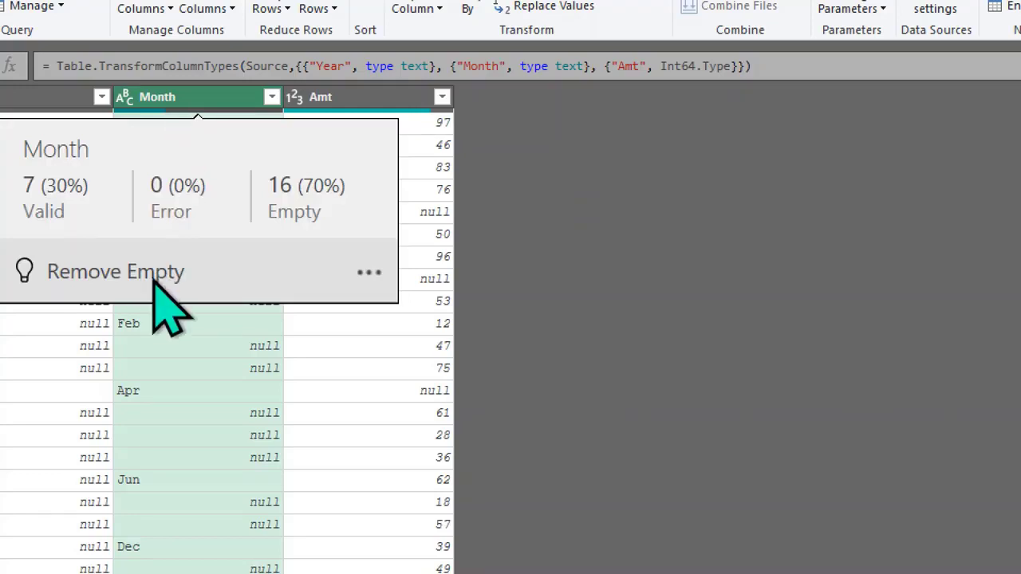
click(147, 412)
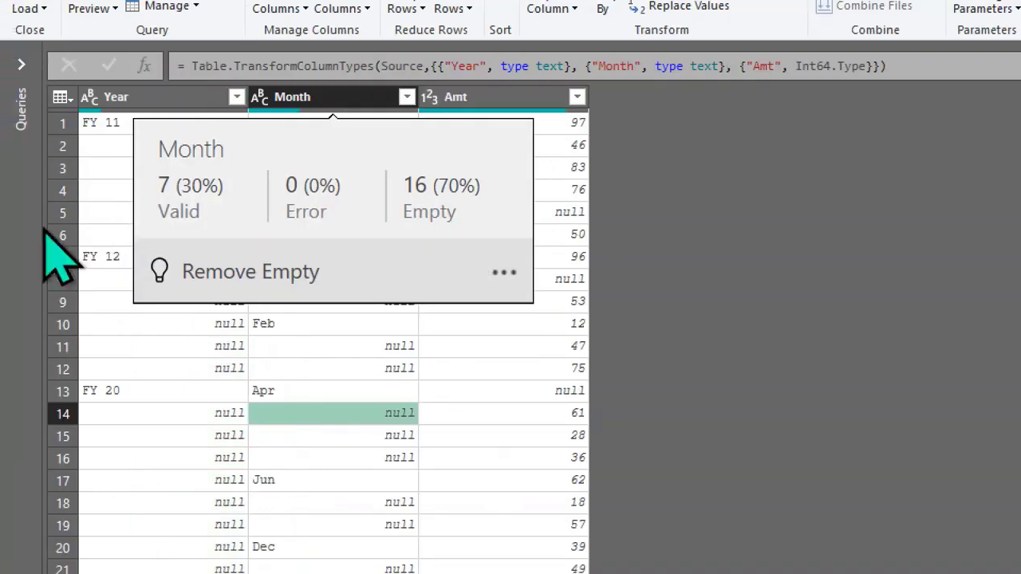
- Fill the empty cells of the Year and Month columns downward with the values above them
click(18, 102)
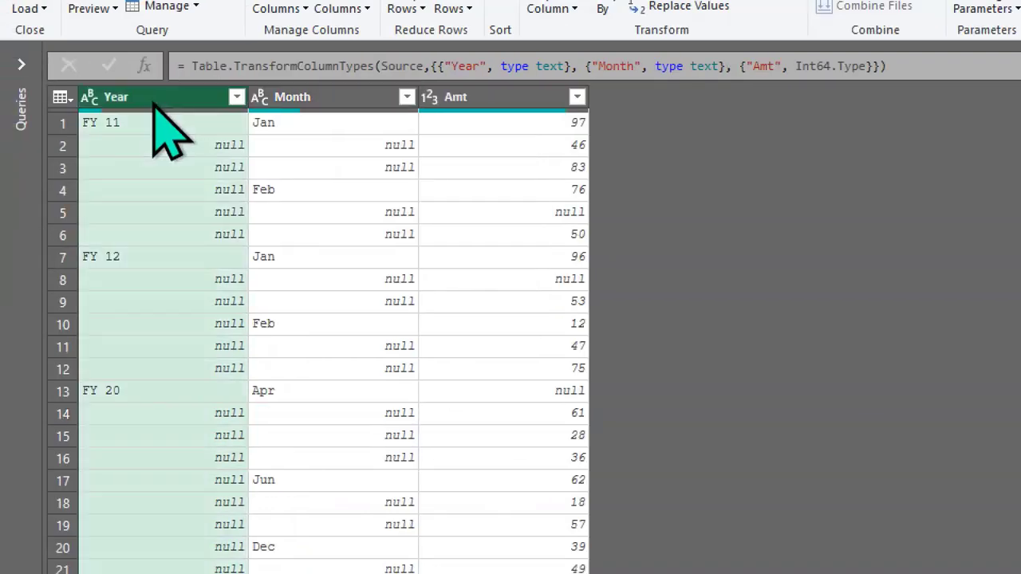
ctrl+click(349, 102)
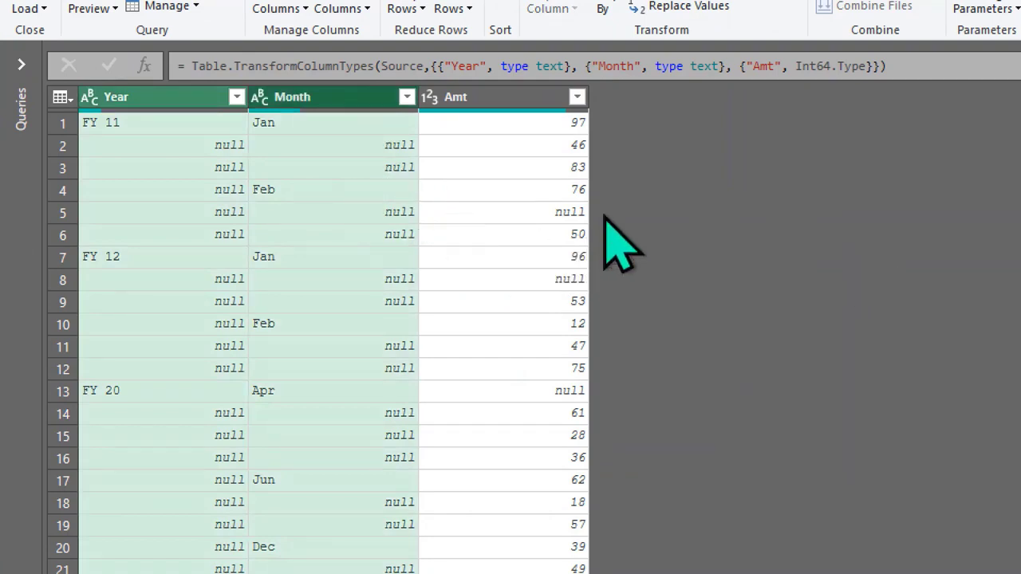
right_click(307, 103)
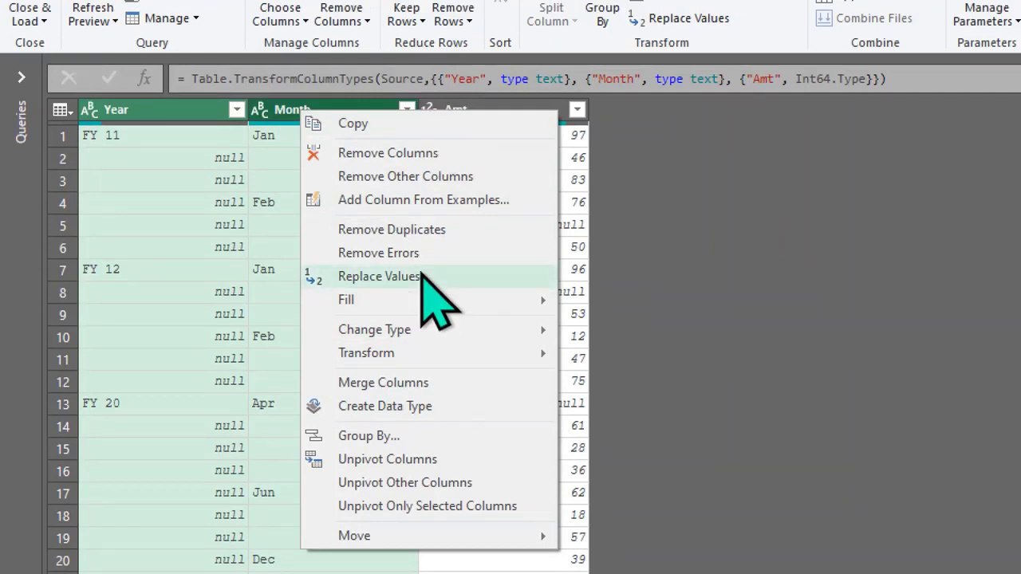
mouse_move(423, 299)
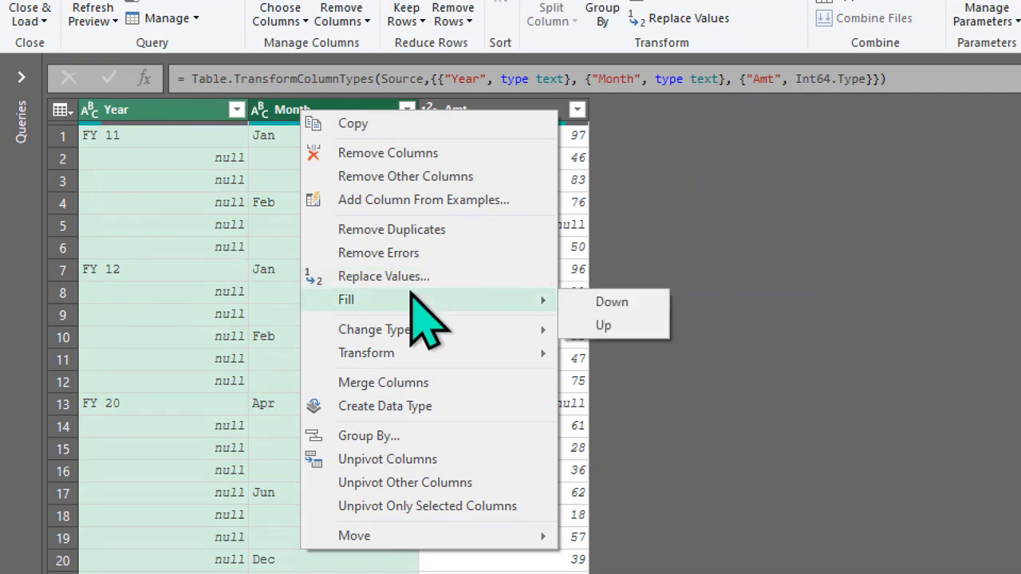
click(628, 304)
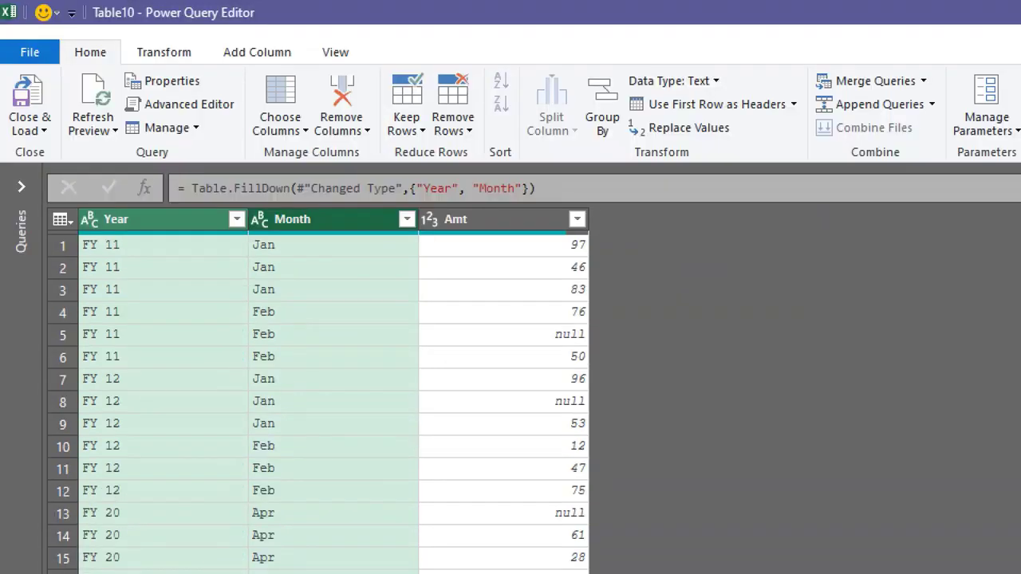
- Close and load the filled query into a new worksheet and return to the source table on Sheet1
click(30, 94)
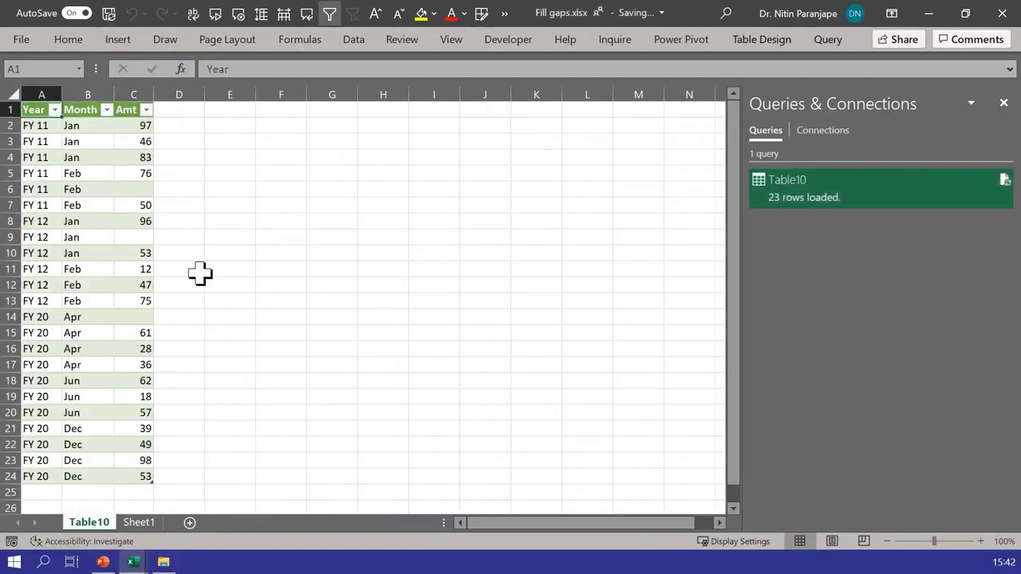
click(148, 524)
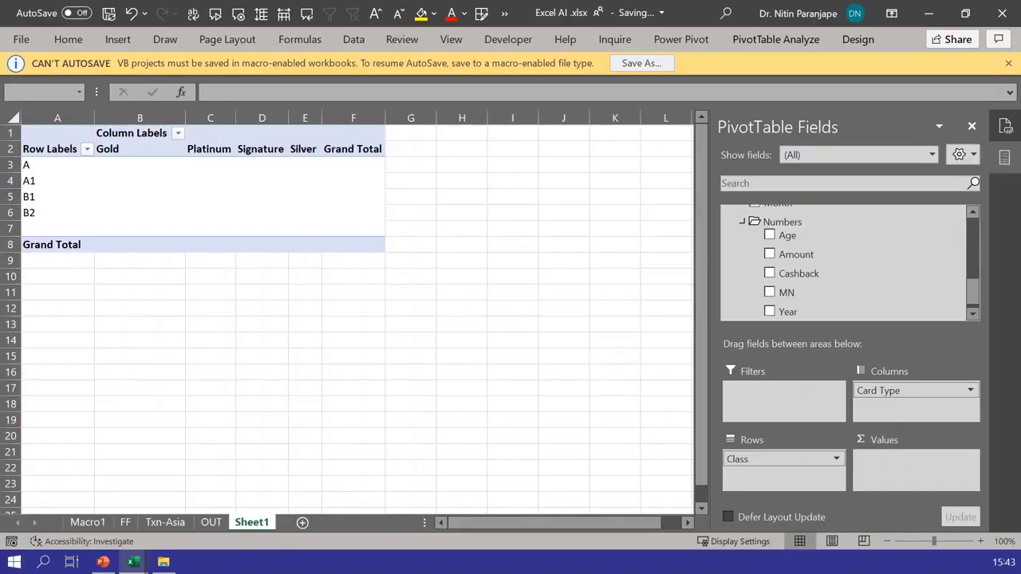
click(262, 212)
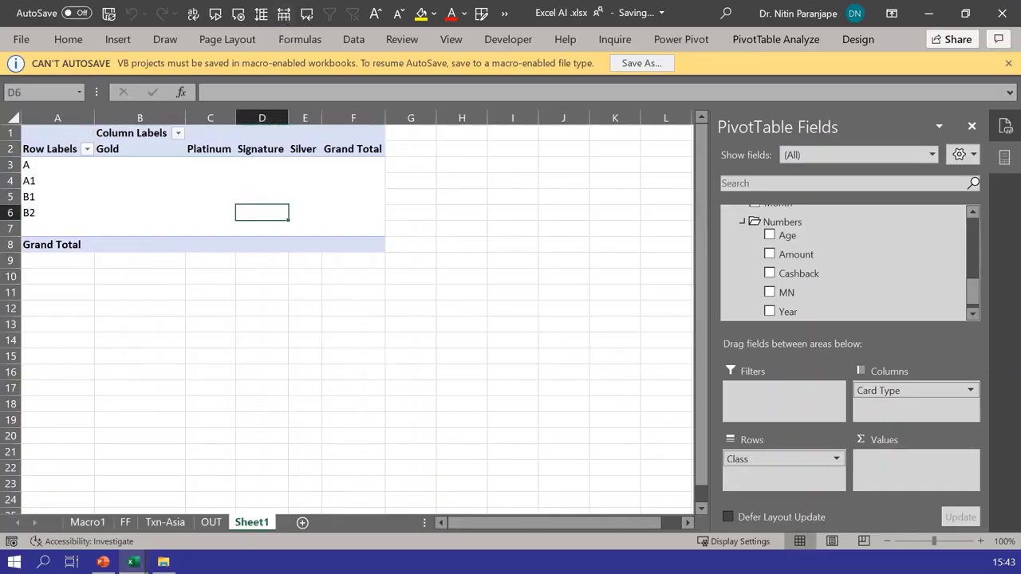
click(354, 40)
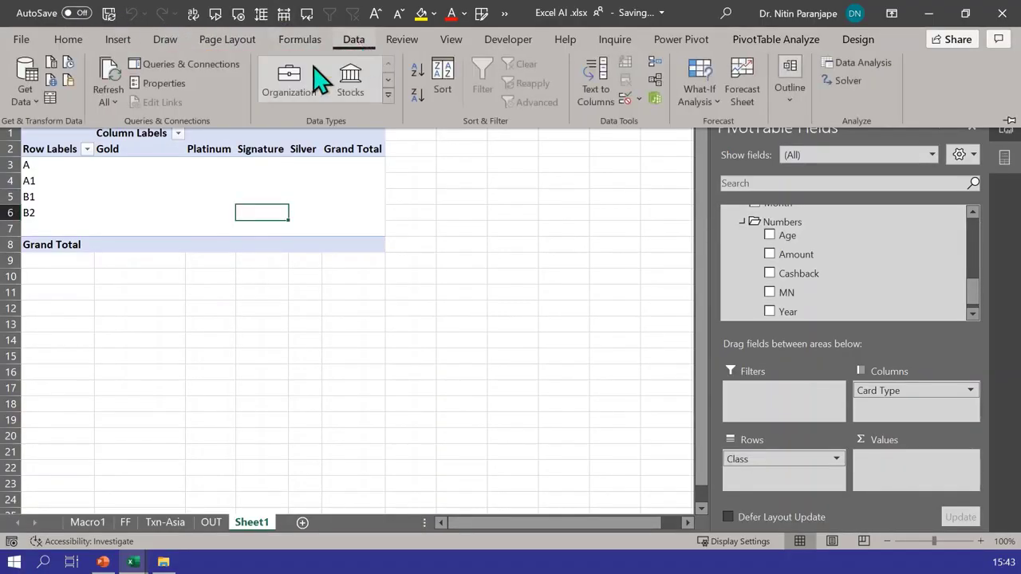
click(24, 104)
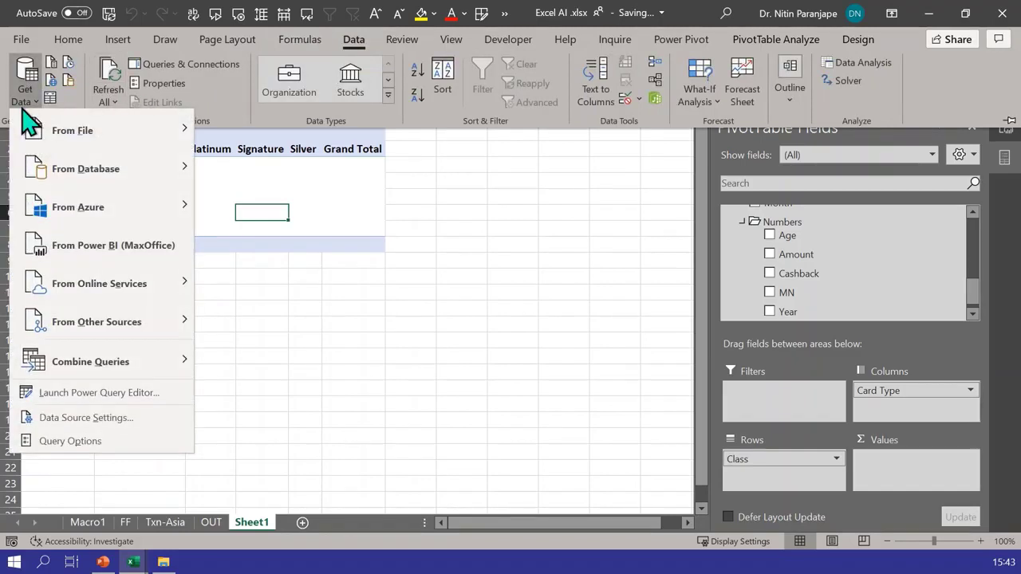
mouse_move(40, 137)
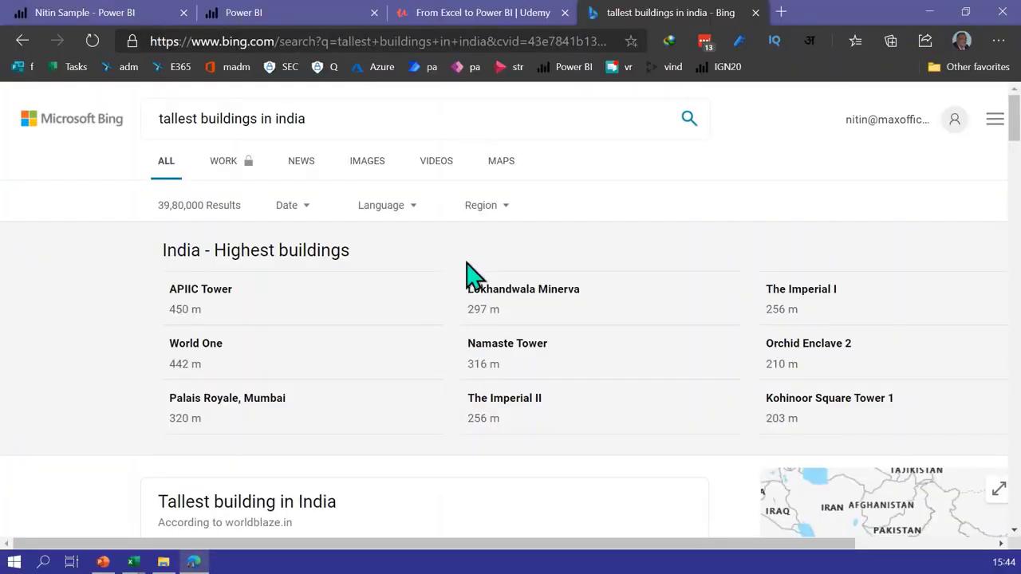
- Open the Wikipedia article "List of tallest buildings in India" from the Bing search results
scroll(468, 269, down, 5)
scroll(443, 327, down, 5)
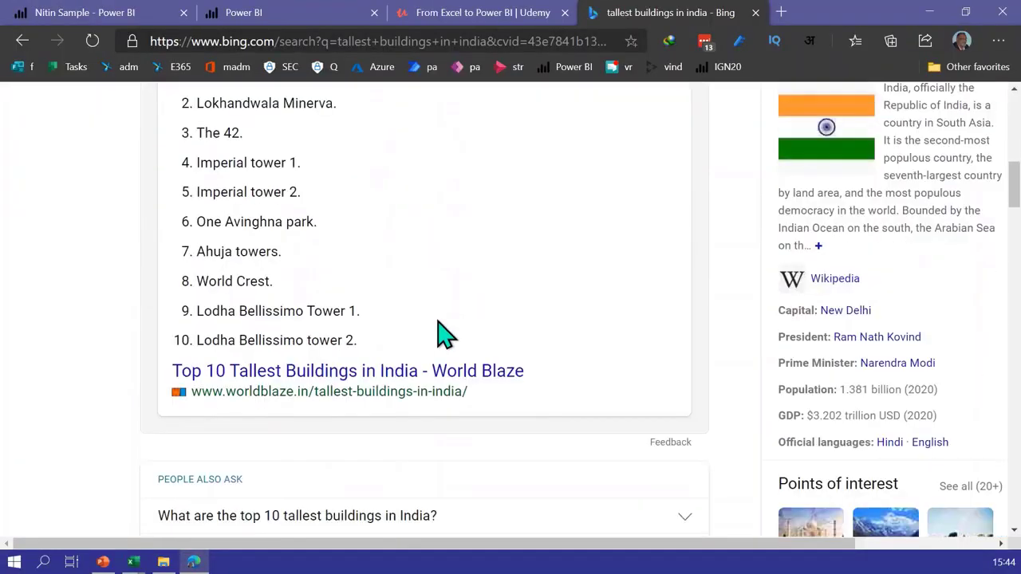
scroll(335, 275, down, 2)
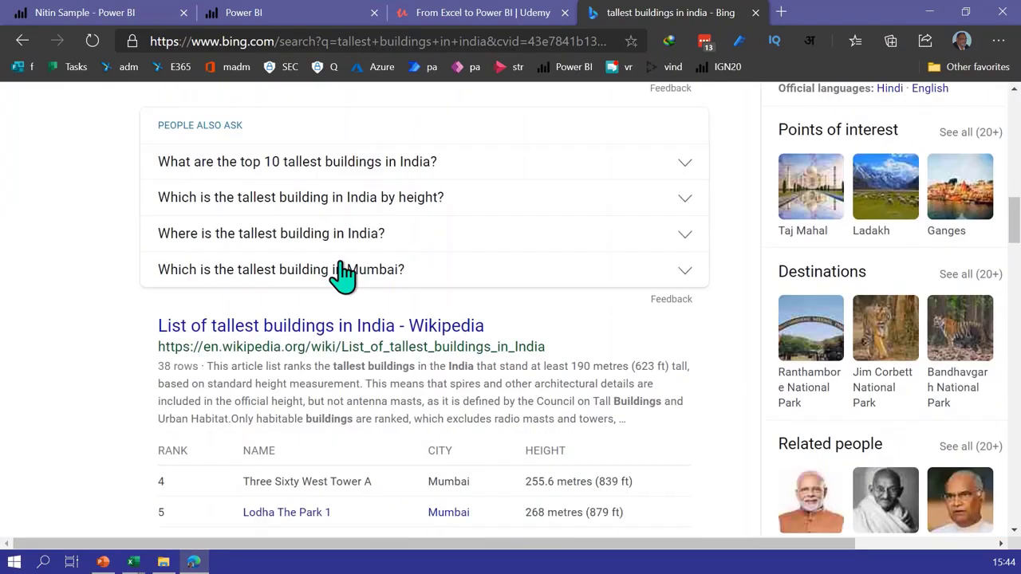
click(311, 286)
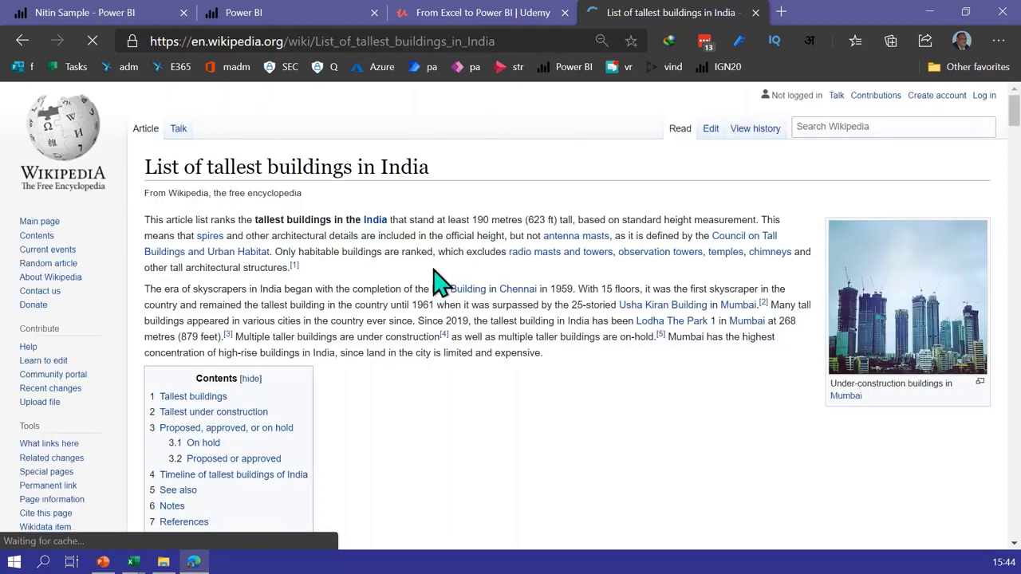
- Look through the article's tables of completed, under-construction and on-hold buildings and copy the page's web address
scroll(453, 312, down, 5)
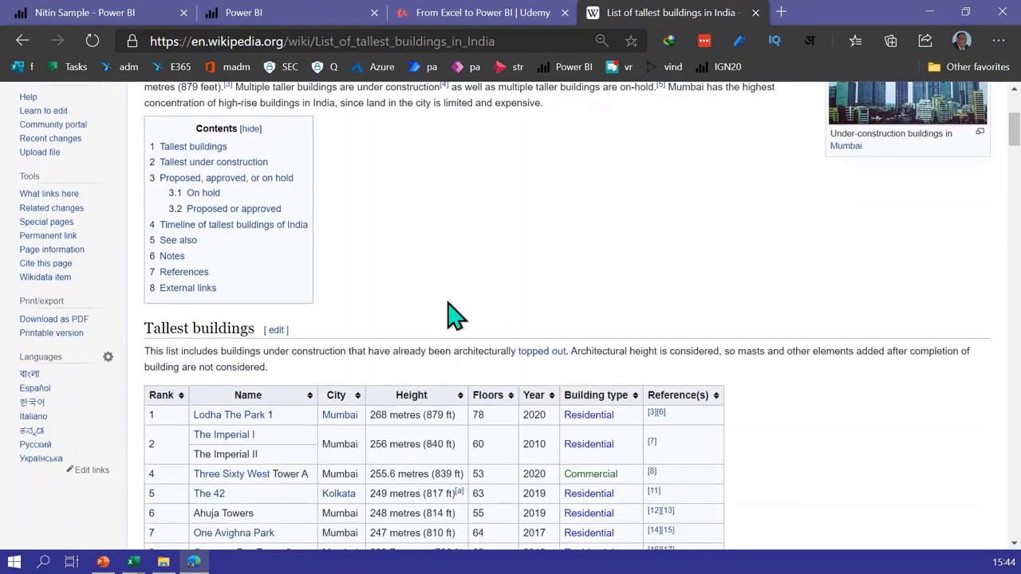
scroll(452, 313, down, 1)
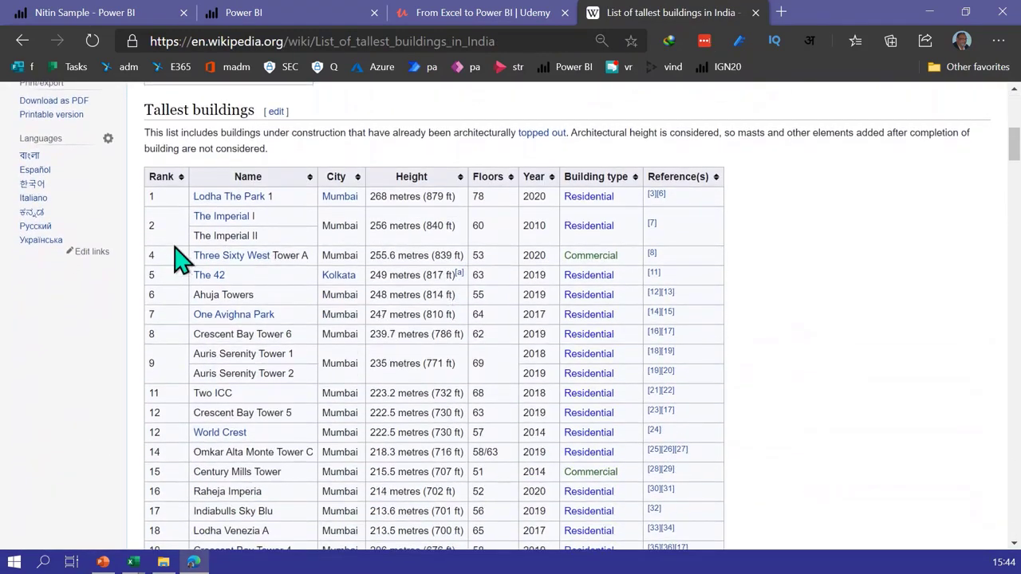
scroll(301, 396, down, 7)
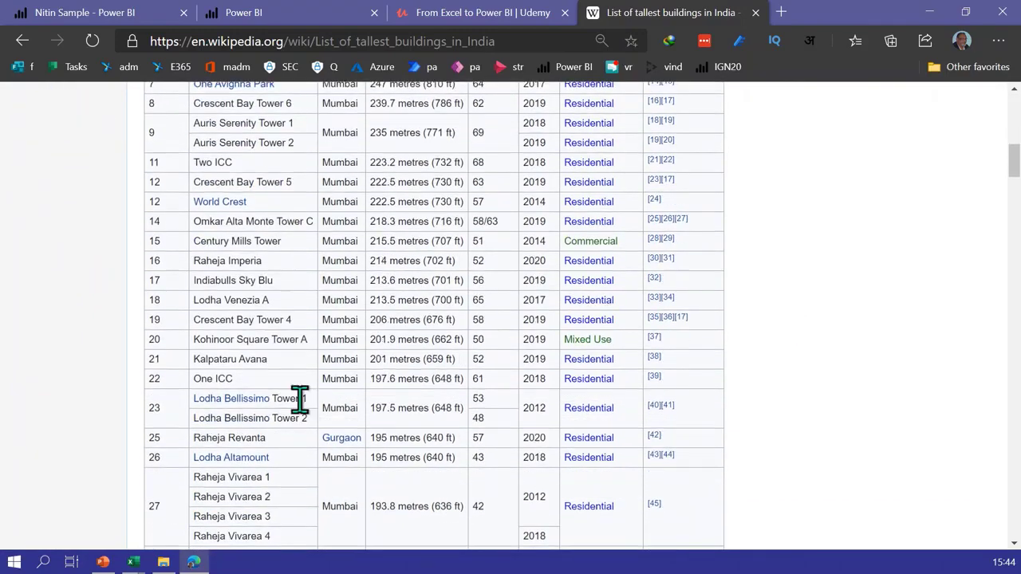
scroll(301, 397, down, 3)
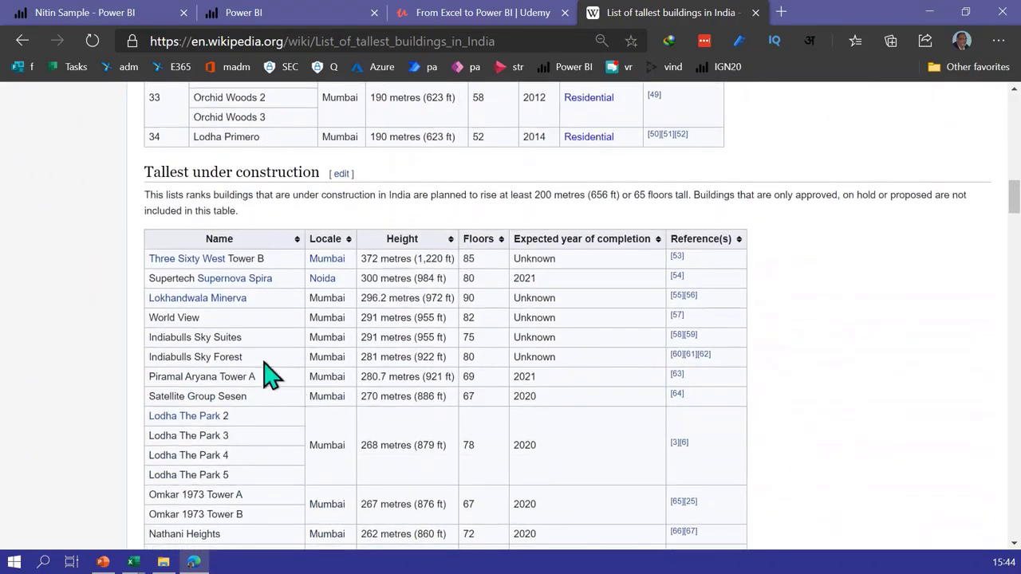
scroll(341, 375, down, 10)
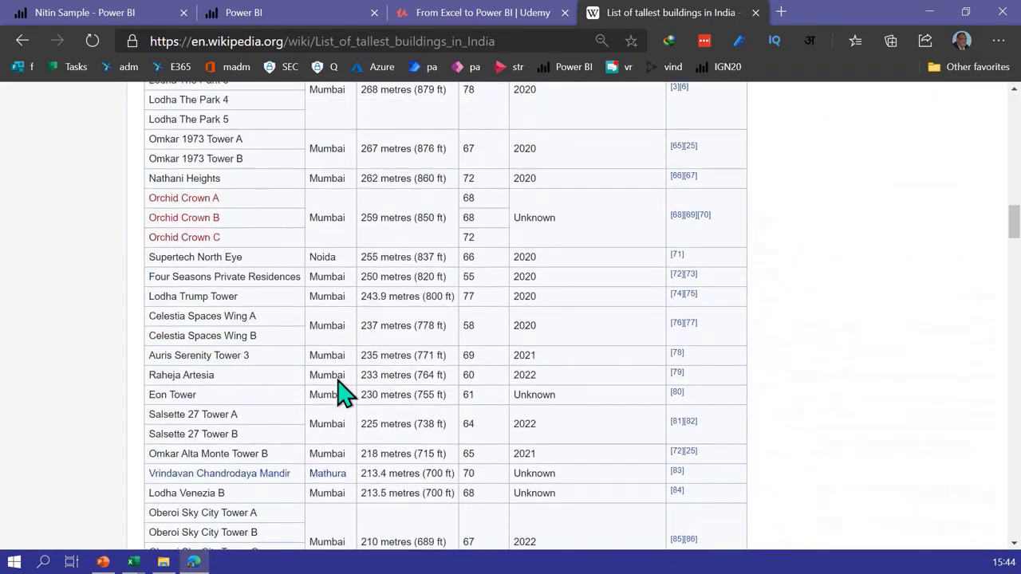
scroll(341, 391, down, 2)
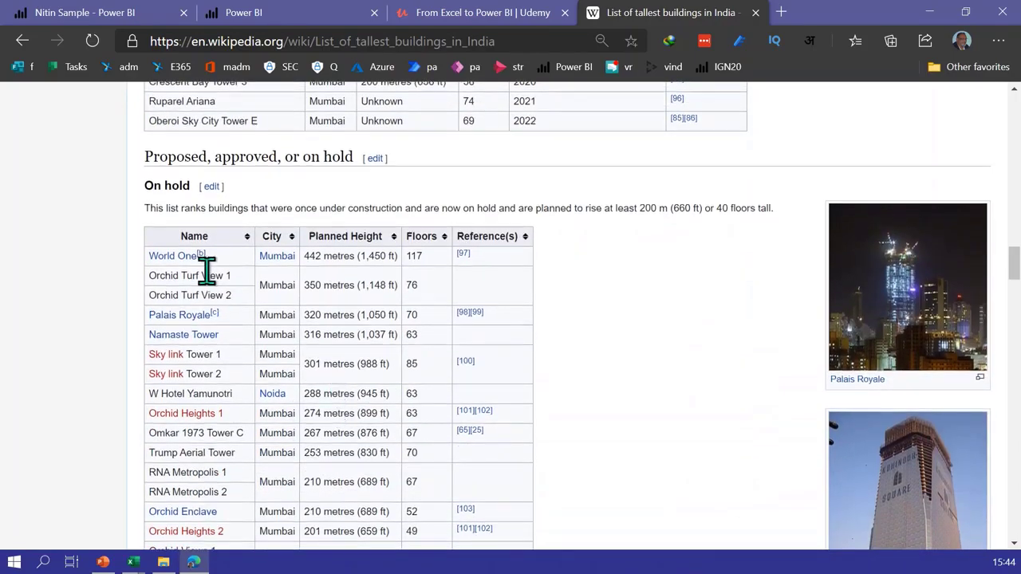
scroll(335, 399, up, 10)
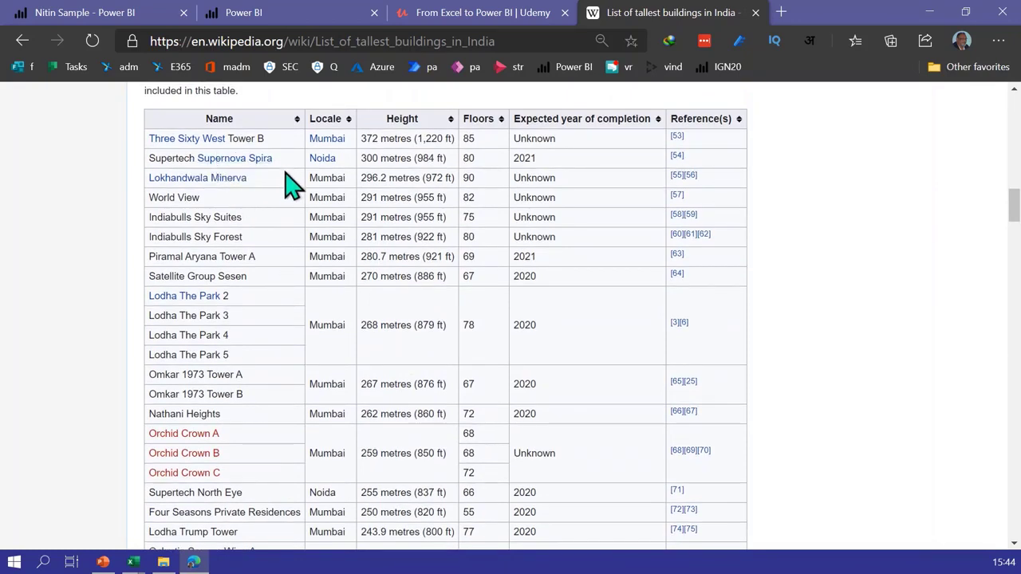
key(ctrl+l)
key(ctrl+c)
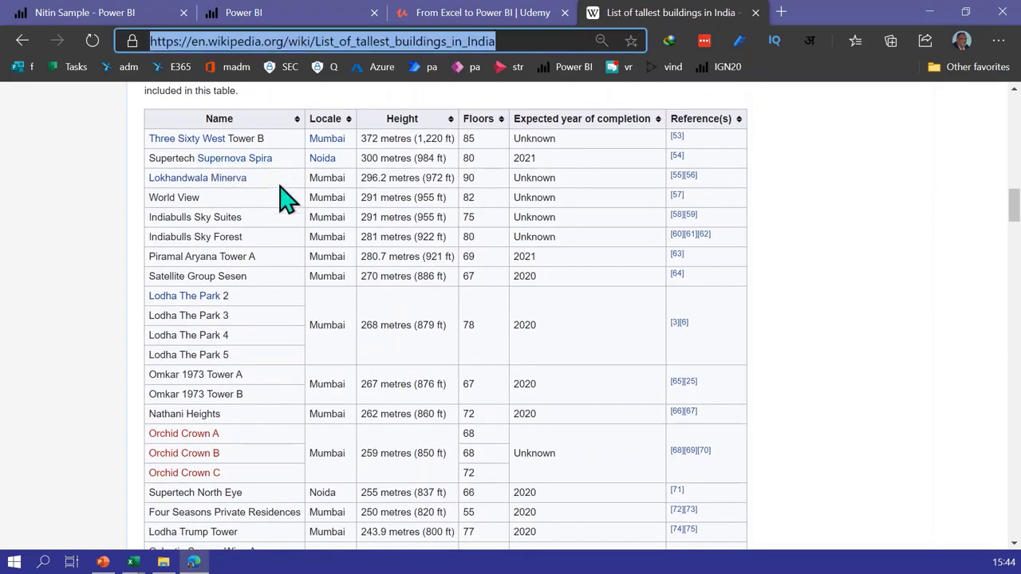
click(142, 560)
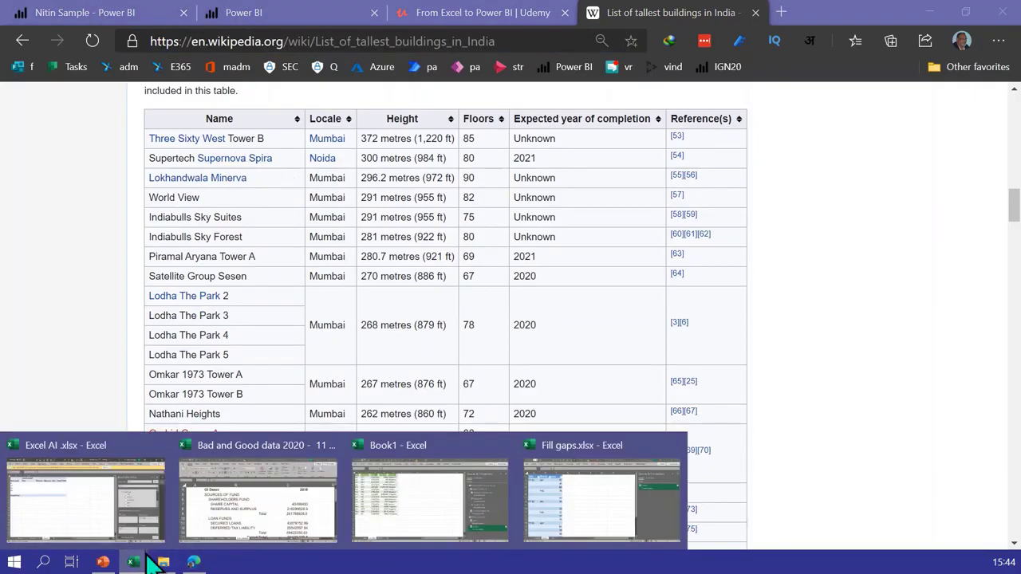
click(399, 519)
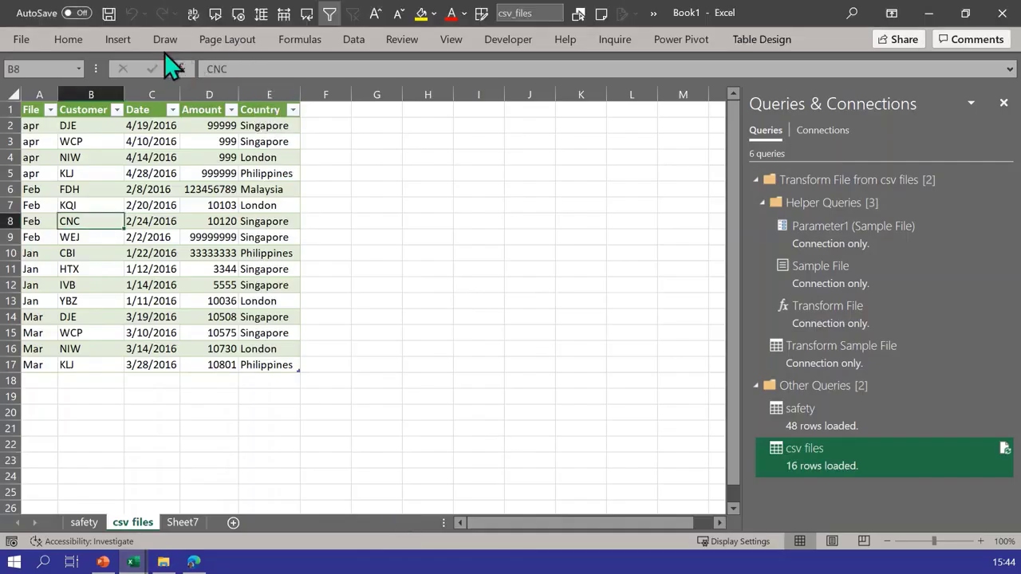
click(352, 43)
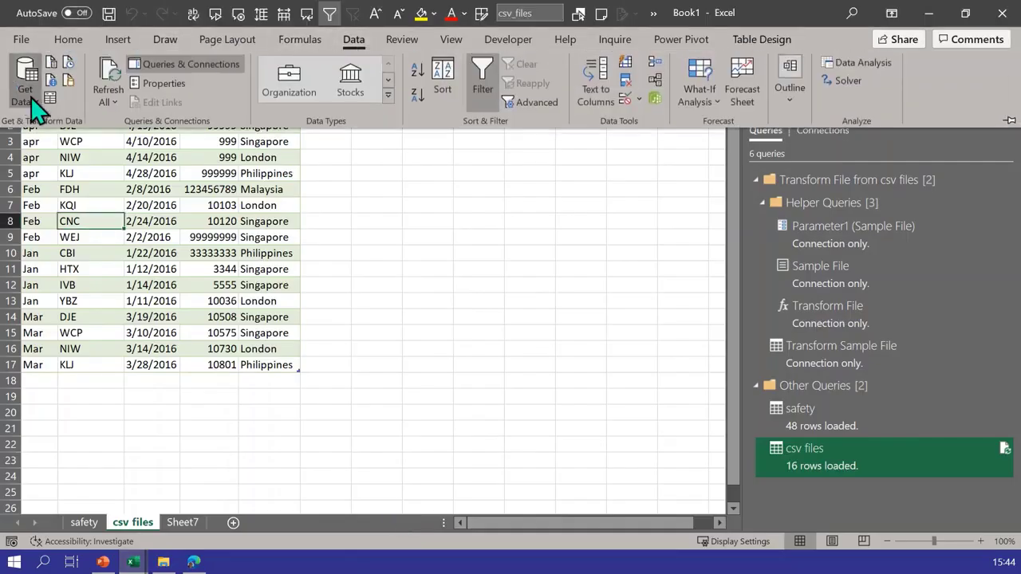
click(30, 97)
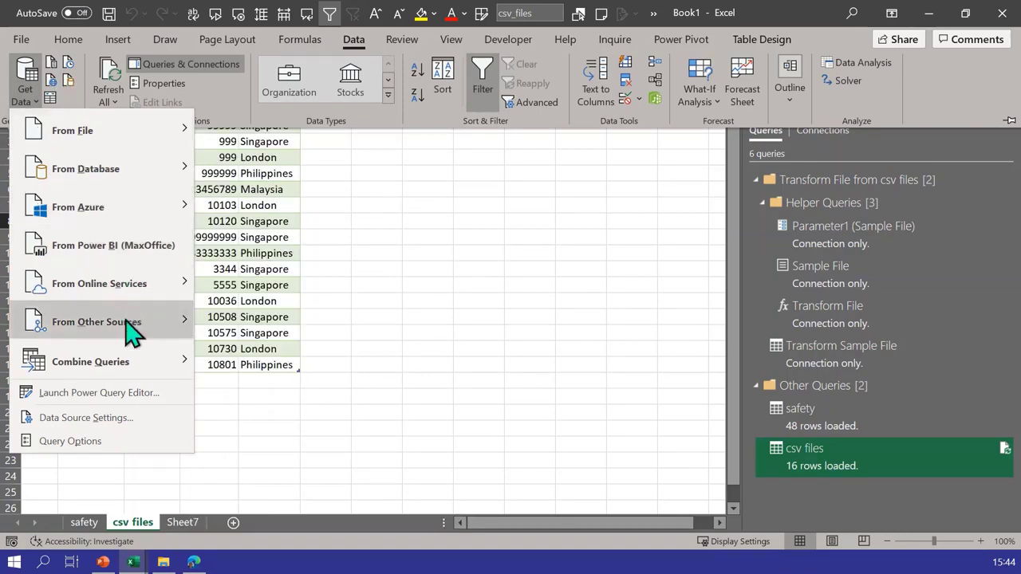
mouse_move(126, 327)
click(271, 188)
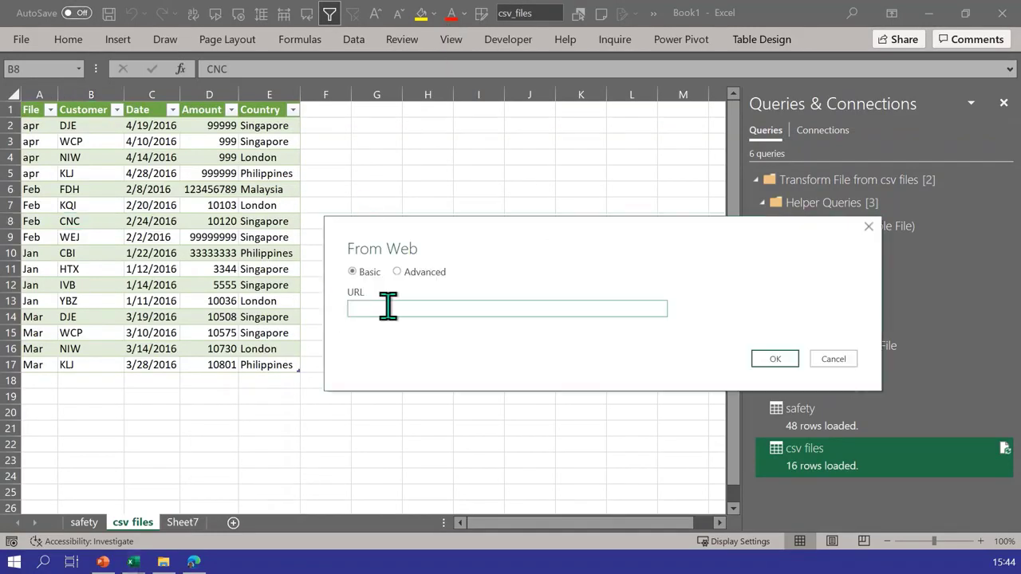
key(ctrl+v)
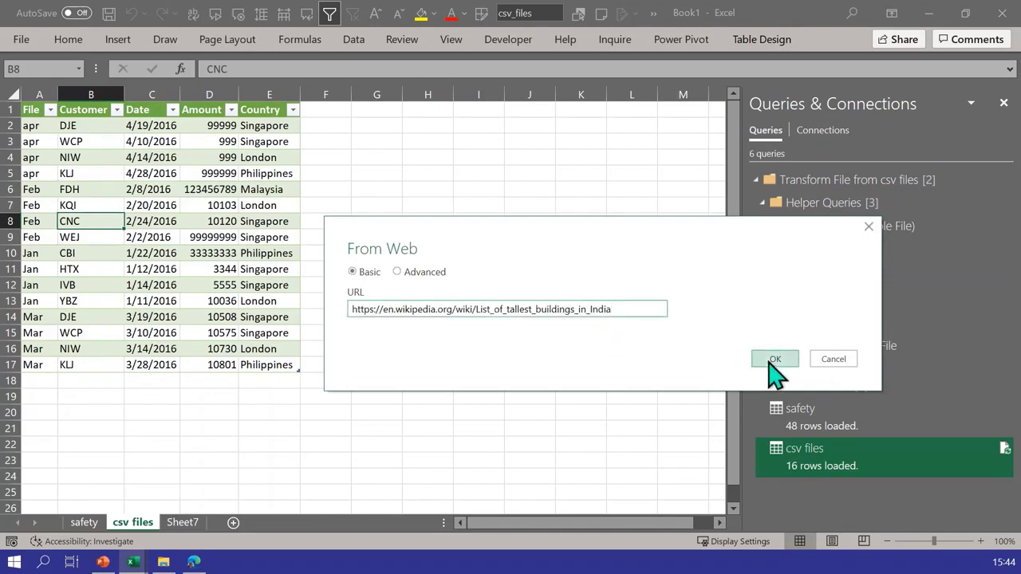
click(767, 361)
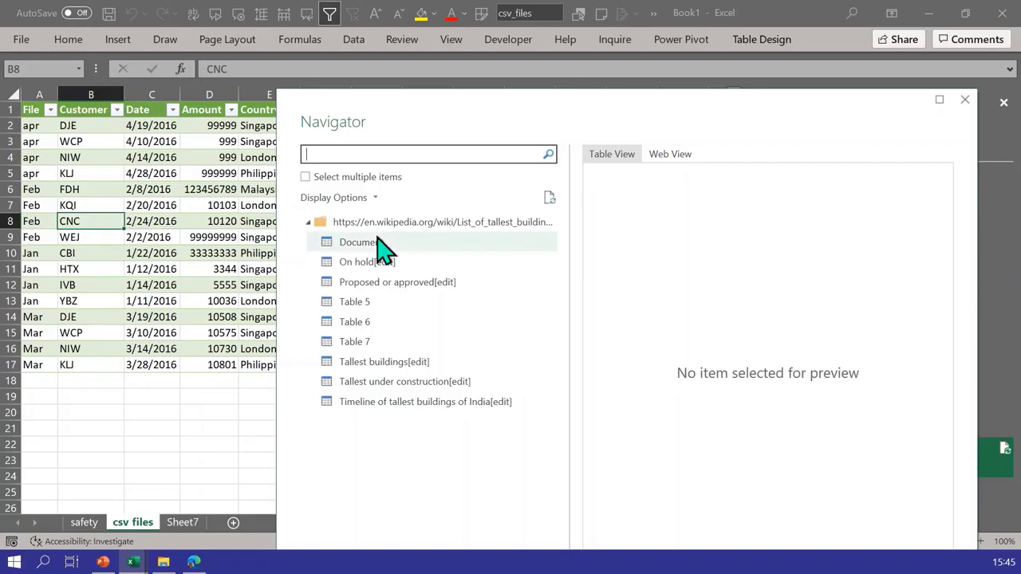
- Preview the tables detected on the page and open the Tallest buildings table for transformation in the Power Query Editor
click(377, 247)
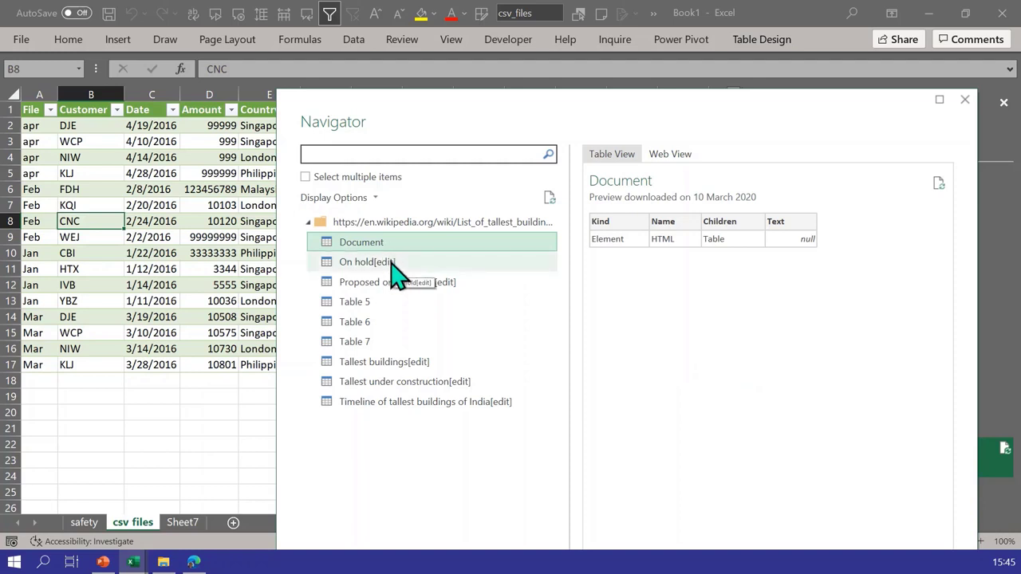
click(365, 303)
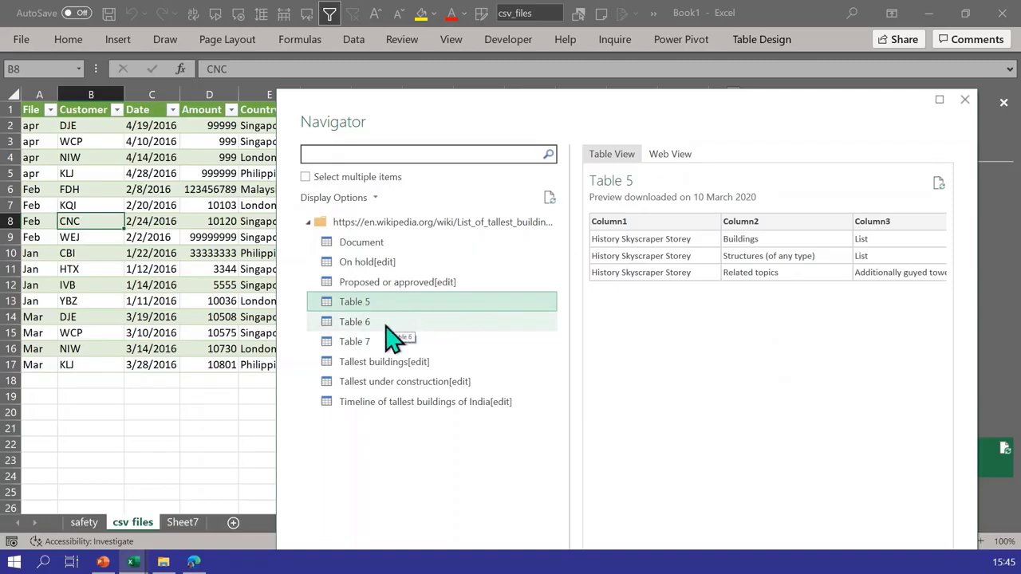
click(391, 323)
click(378, 343)
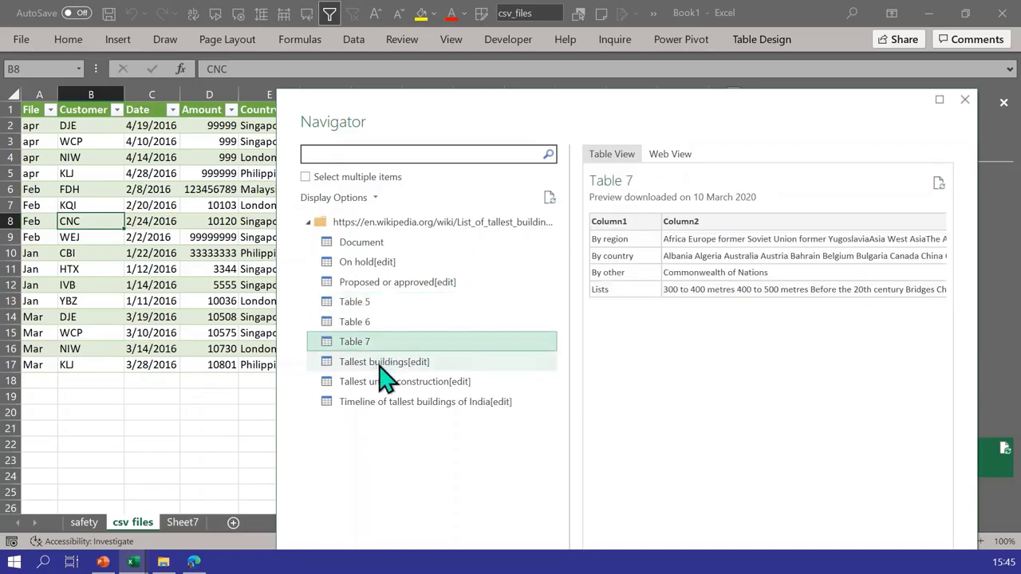
click(381, 364)
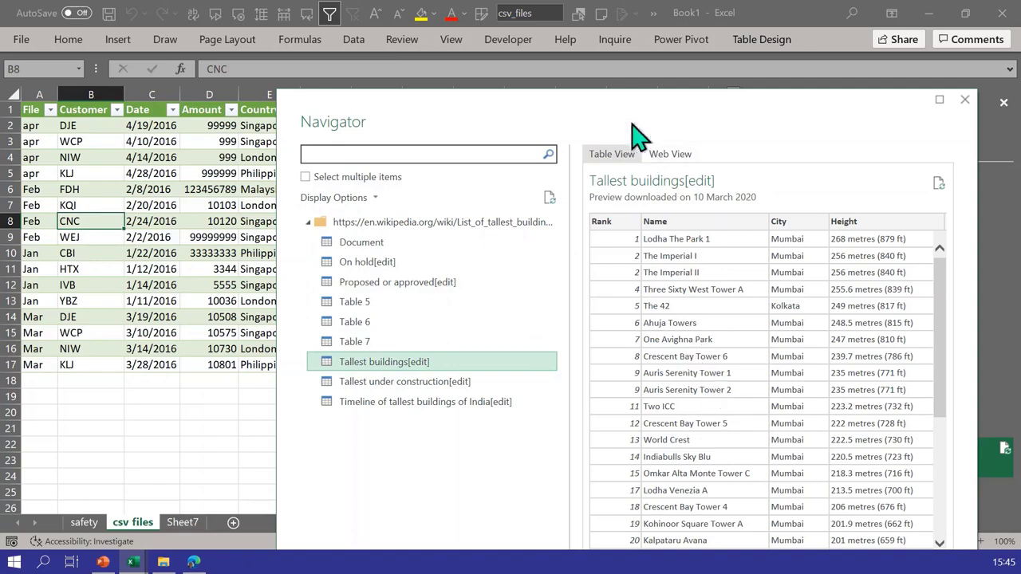
drag(614, 92, 611, 198)
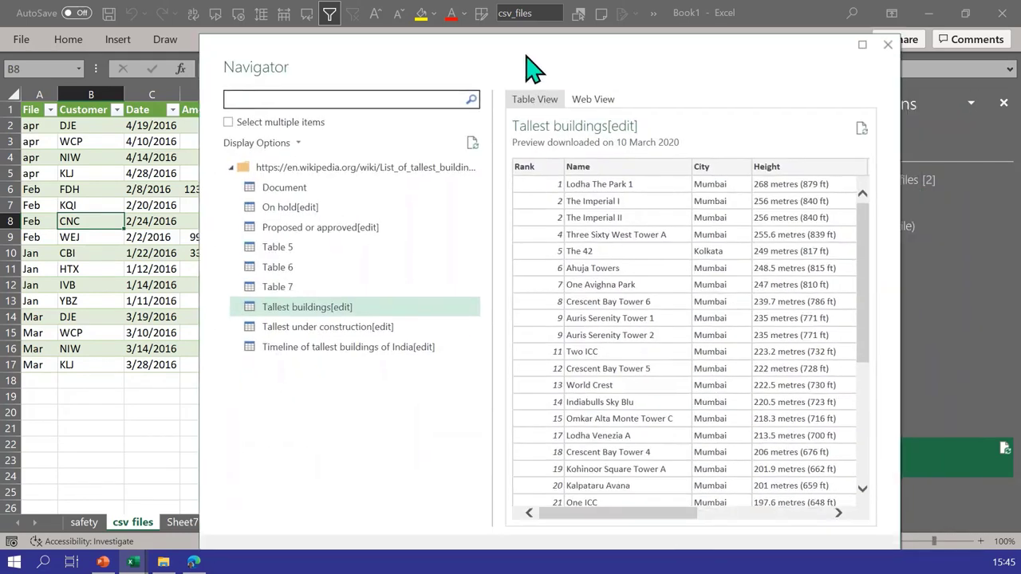
drag(533, 70, 527, 54)
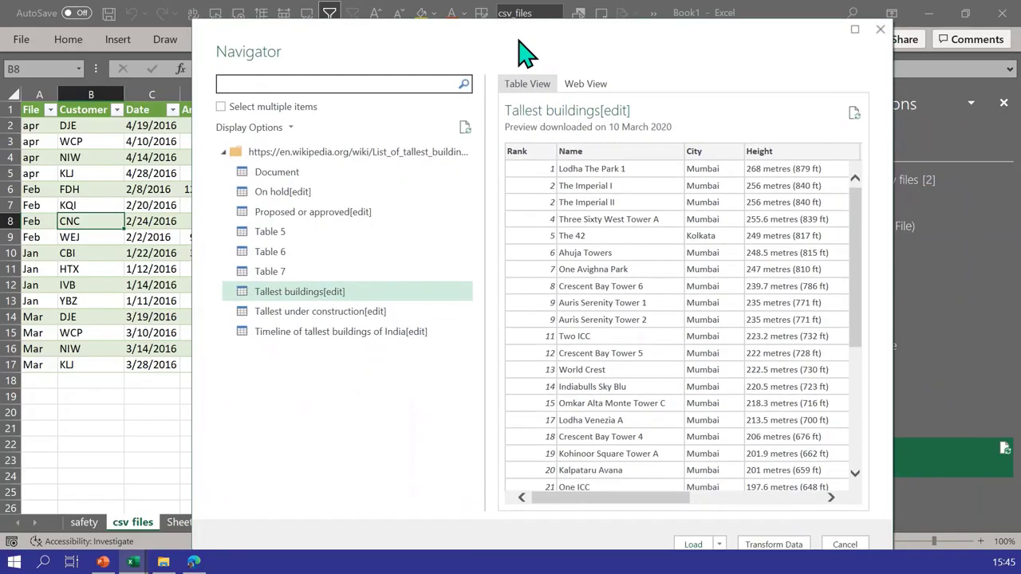
drag(520, 19, 491, 84)
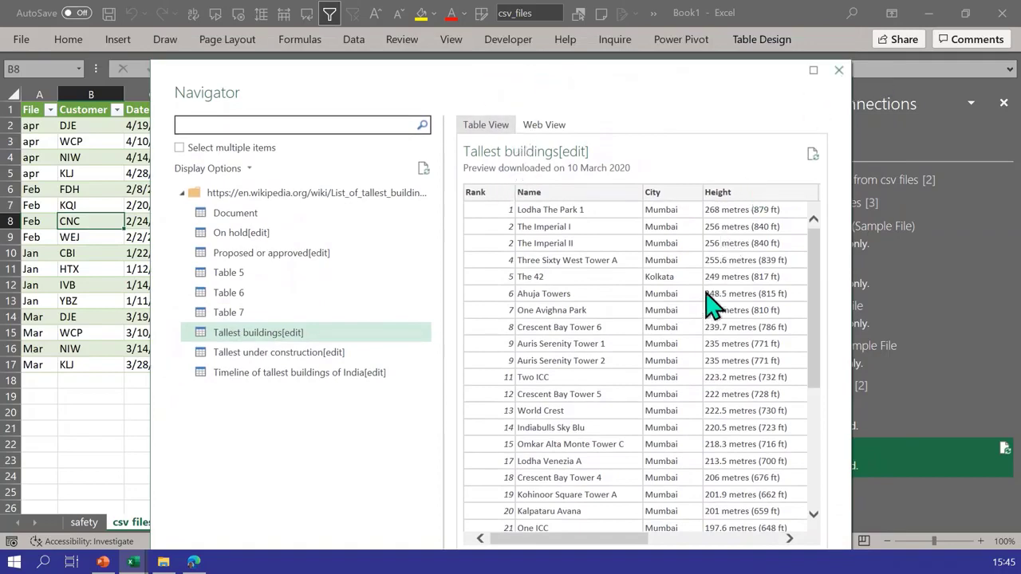
drag(580, 98, 574, 41)
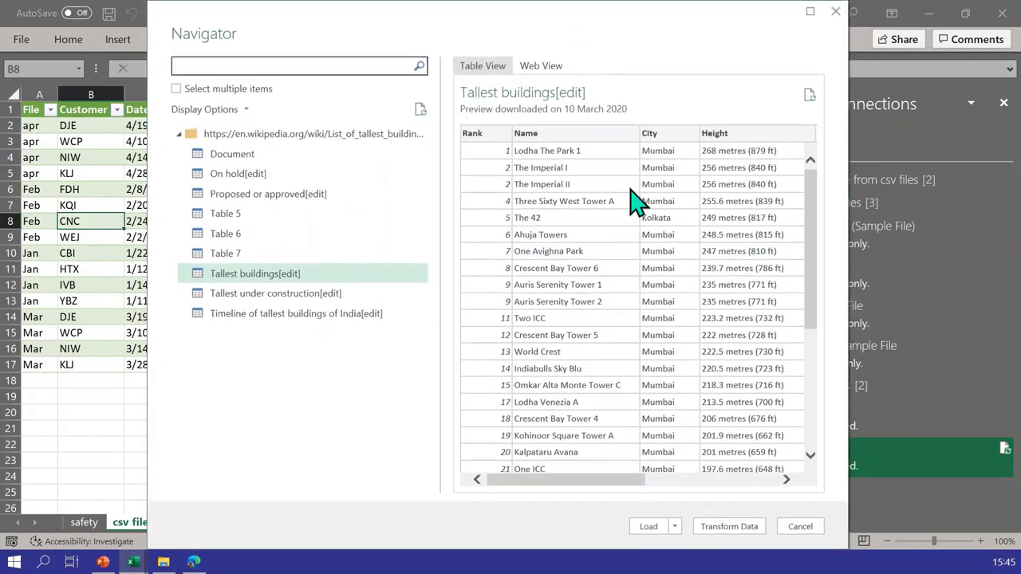
click(729, 529)
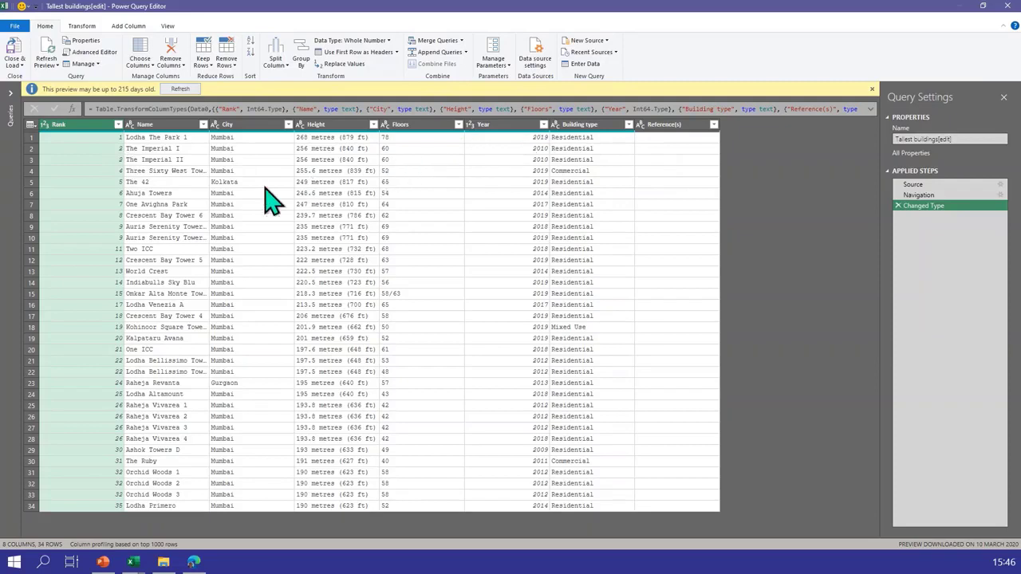
- Keep only the Name, City, Height and Floors columns and remove all other columns
click(170, 125)
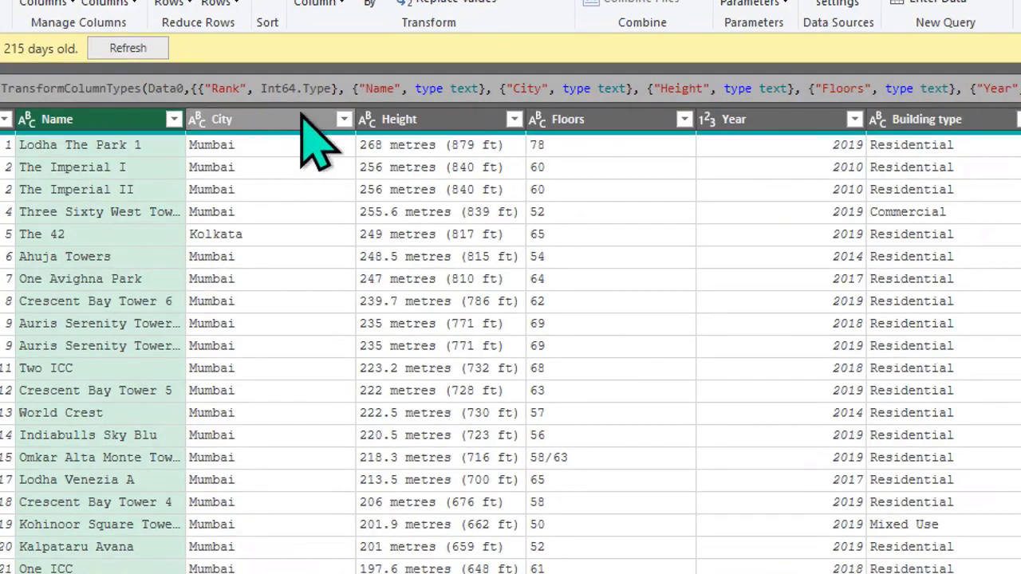
ctrl+click(304, 121)
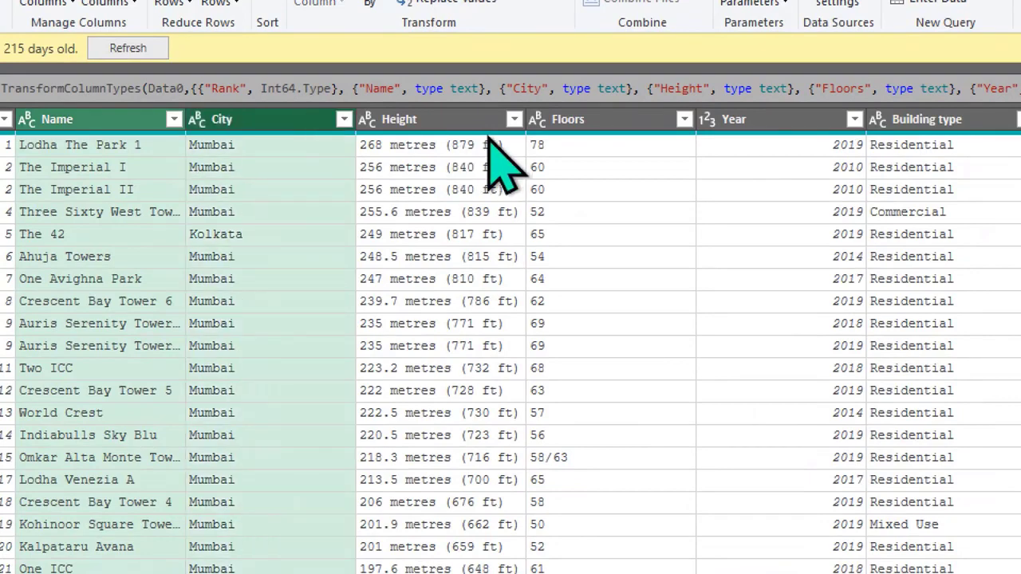
ctrl+click(443, 122)
ctrl+click(602, 122)
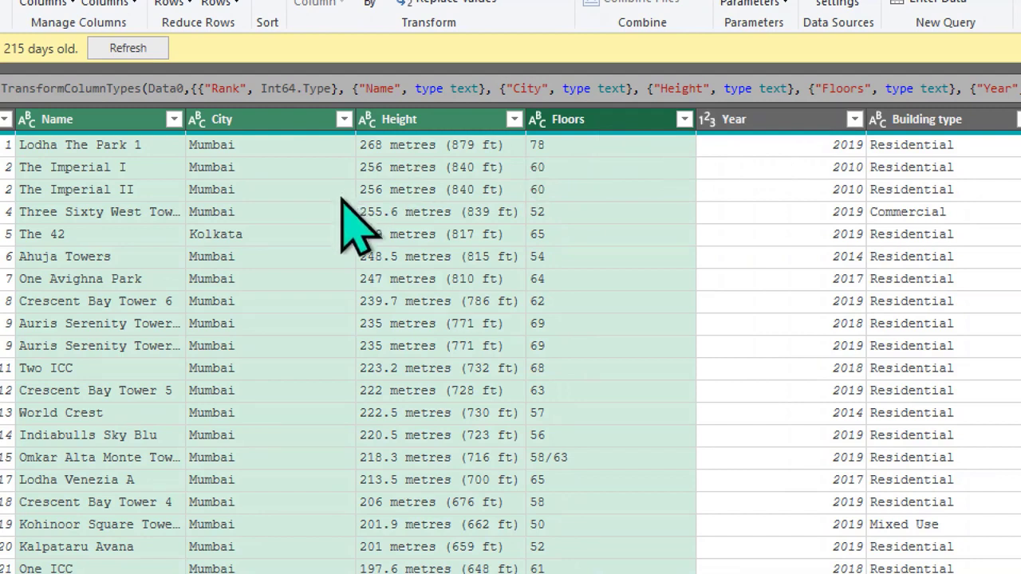
right_click(311, 121)
click(414, 191)
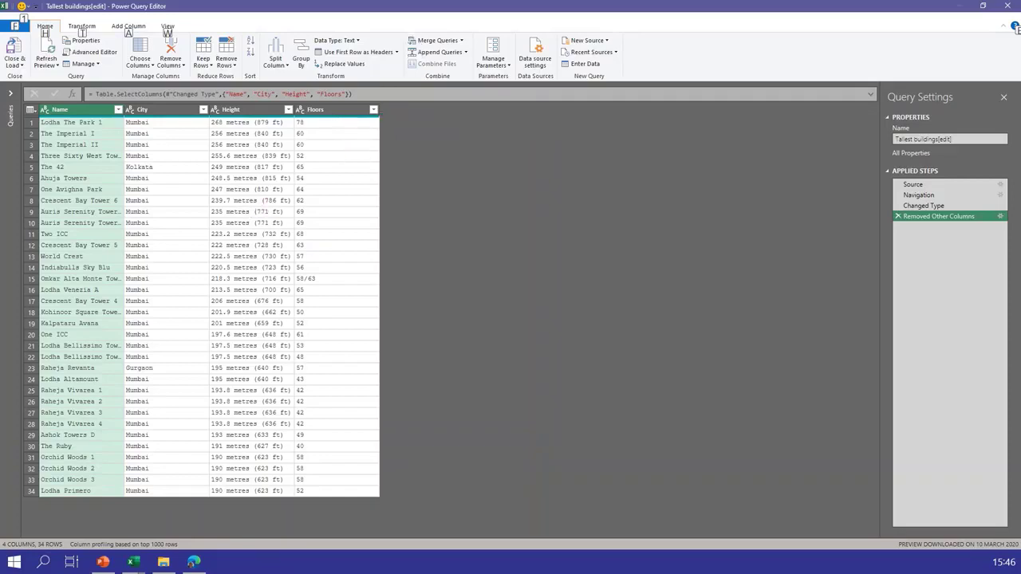
- Split the Height column by the space delimiter at the left-most occurrence
right_click(249, 112)
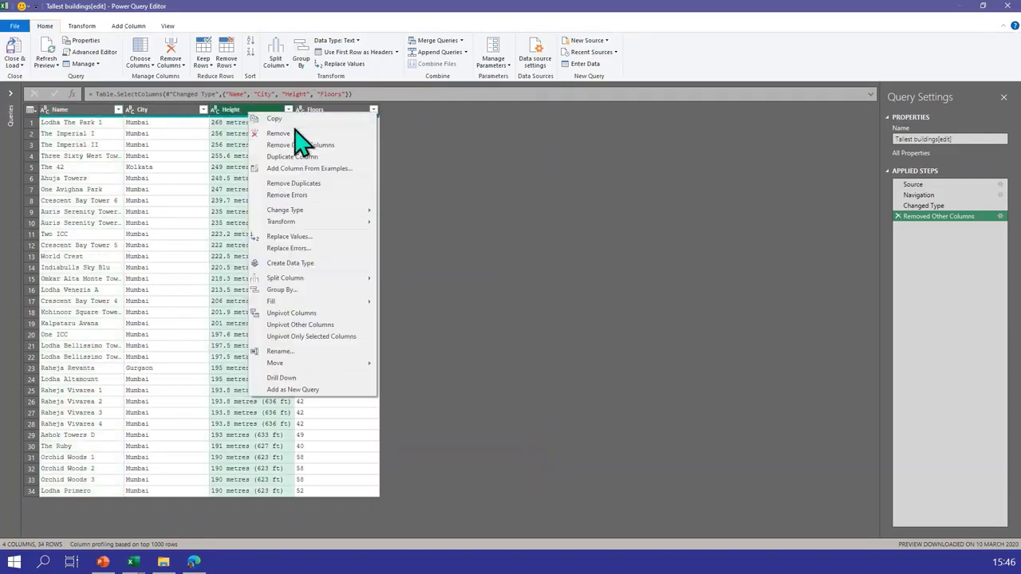
click(273, 119)
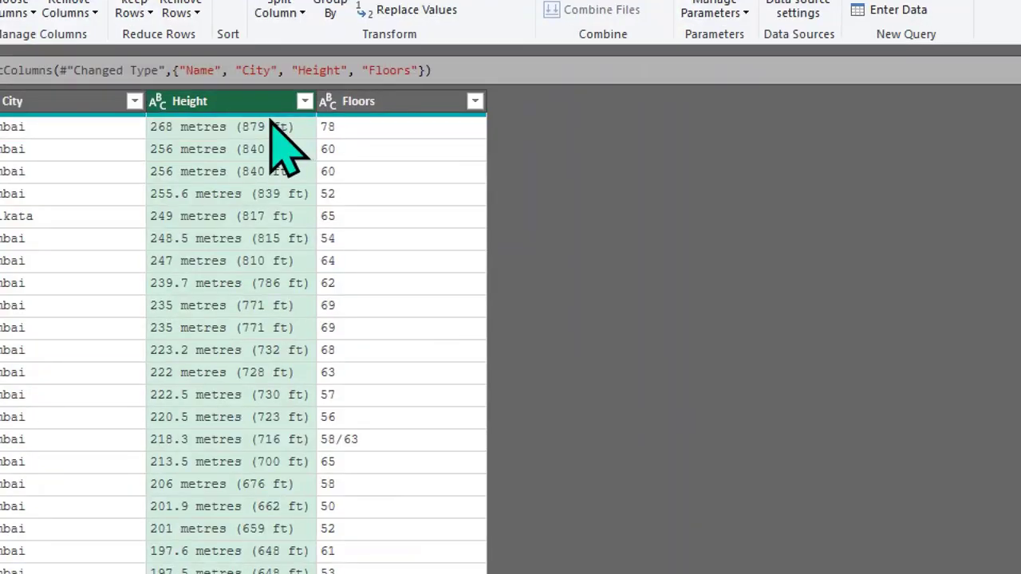
right_click(258, 109)
mouse_move(367, 431)
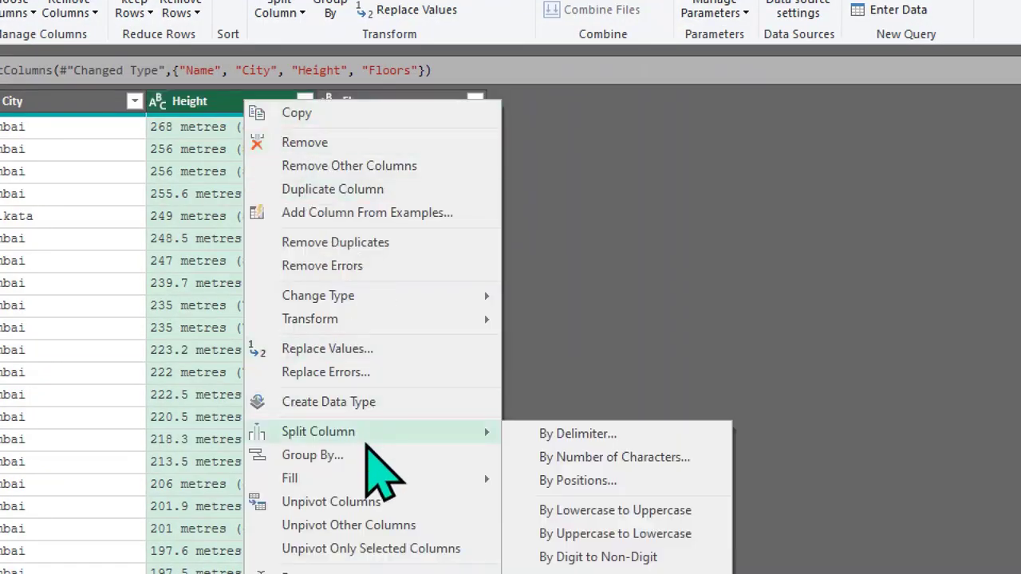
click(591, 434)
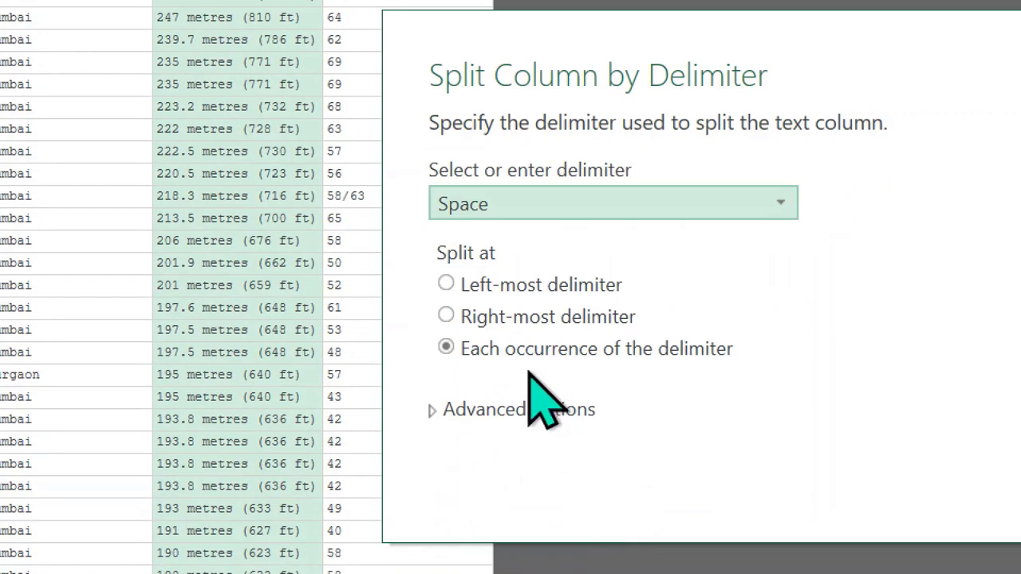
click(492, 287)
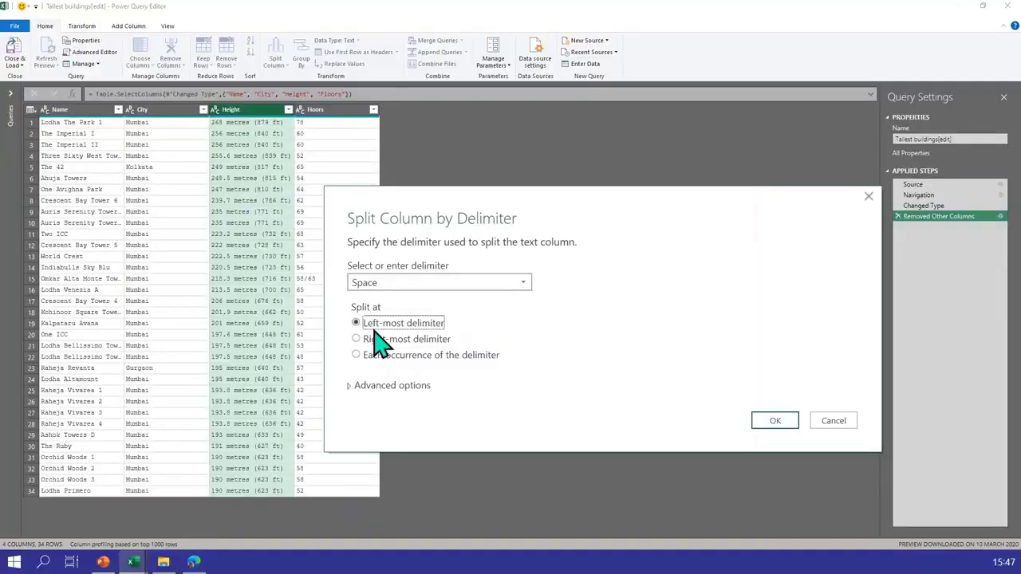
click(714, 423)
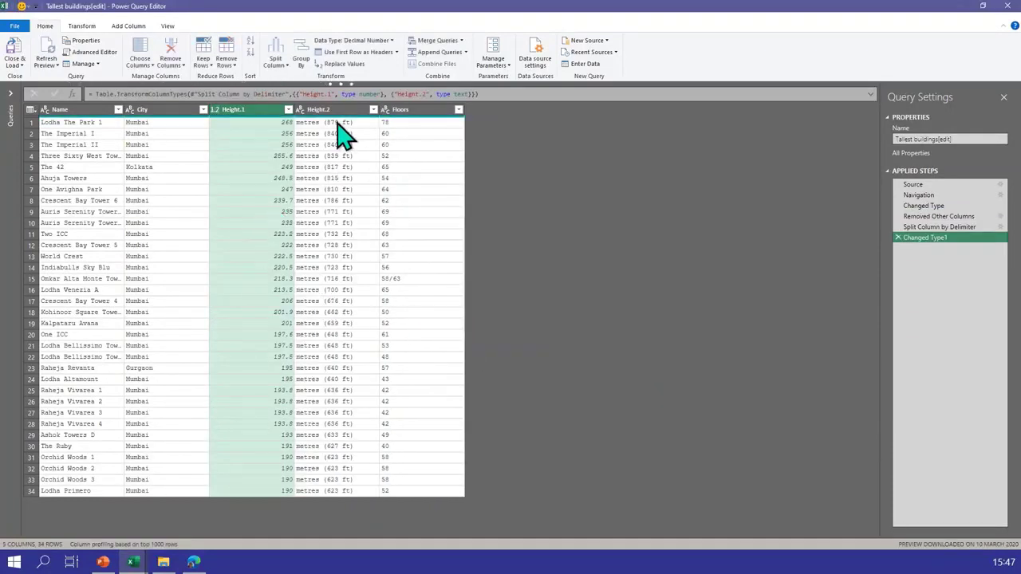
- Remove the Height.2 column, and close and load the query into a new worksheet
right_click(338, 114)
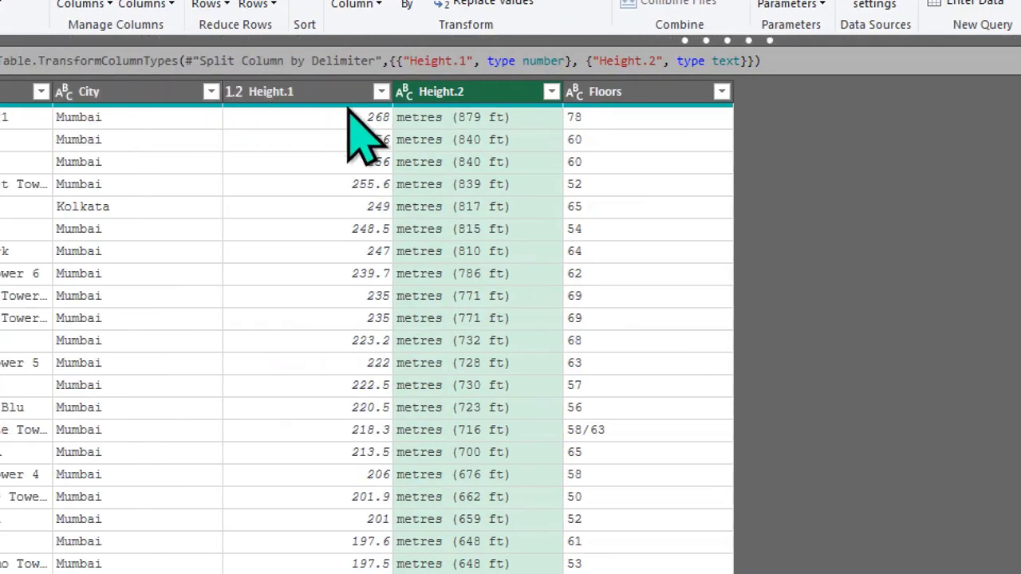
click(238, 94)
click(235, 93)
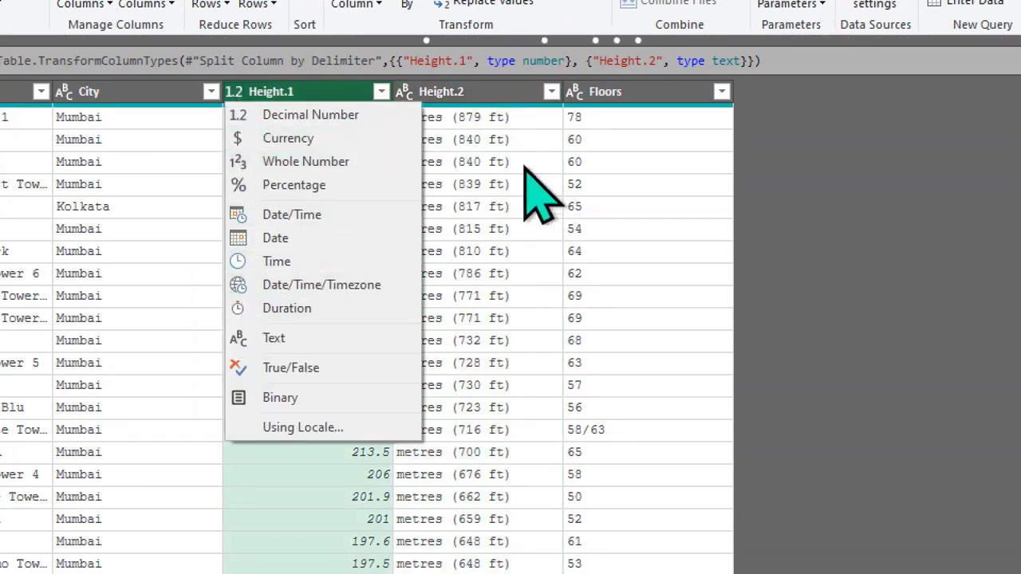
click(472, 94)
right_click(473, 96)
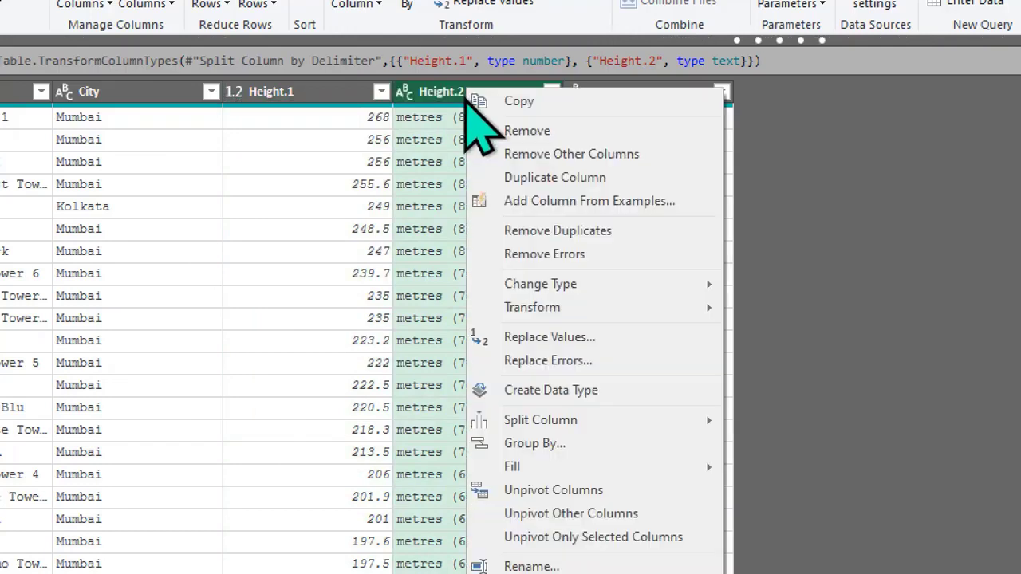
click(518, 130)
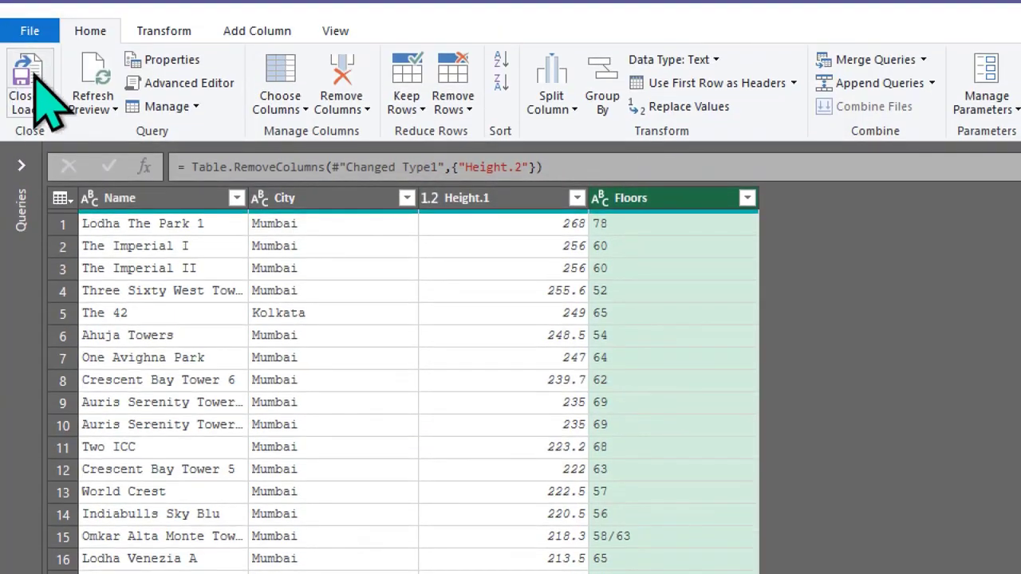
click(30, 17)
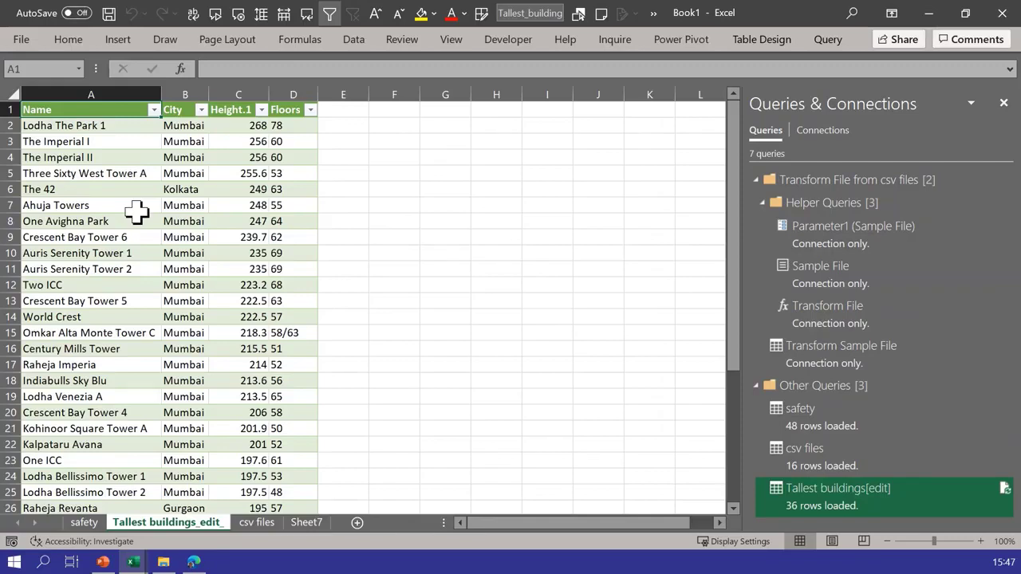
- Open the refresh options for the query behind the loaded tallest buildings table
click(137, 209)
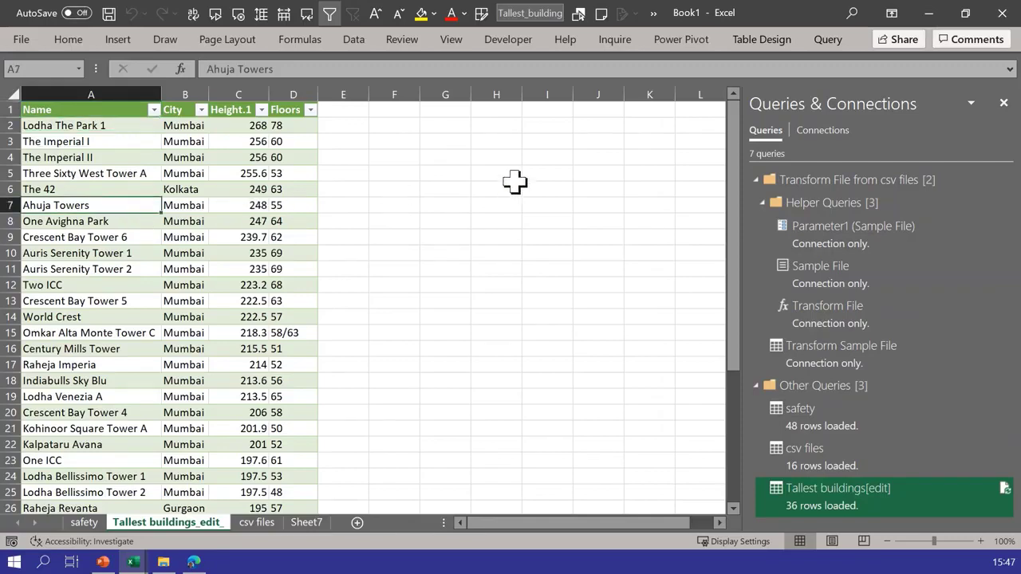
click(828, 40)
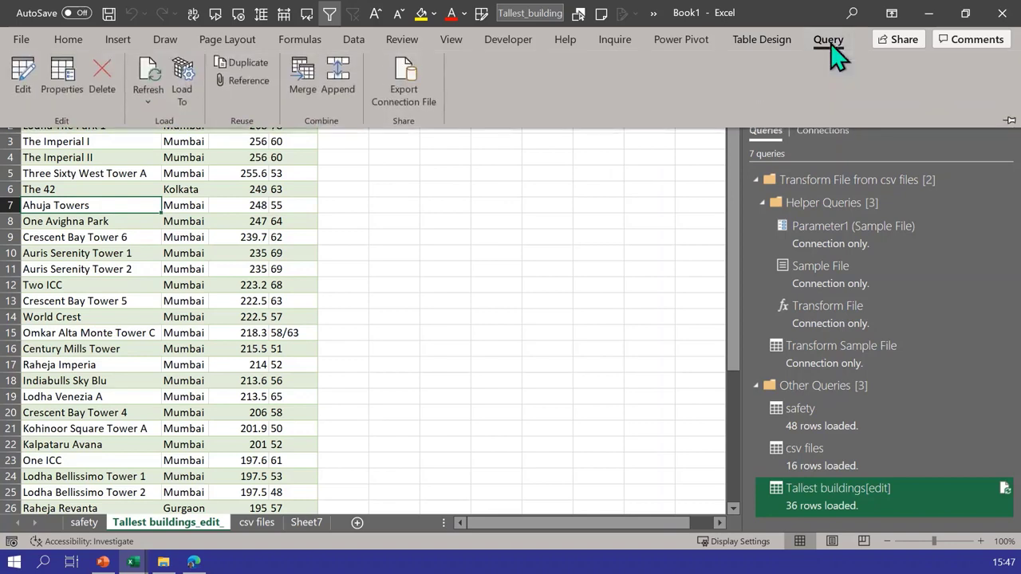
click(147, 99)
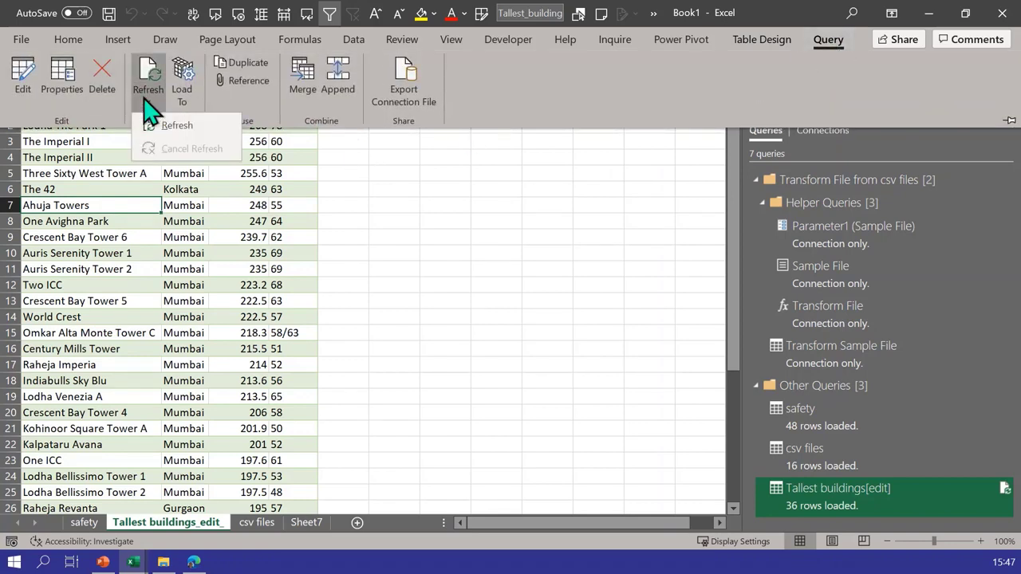
- Try the refresh-on-opening and timed refresh options in the Tallest buildings[edit] query's properties
click(193, 200)
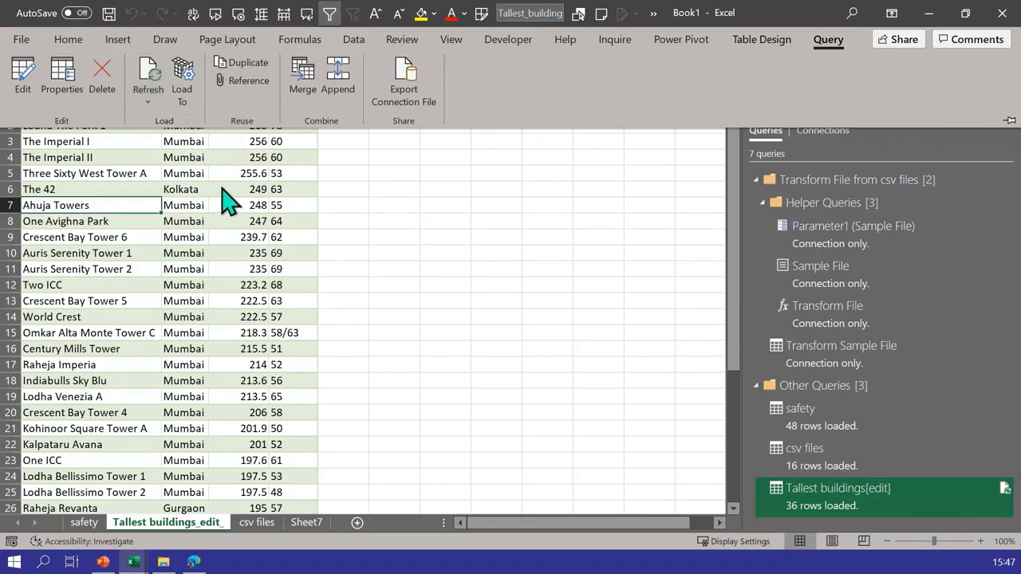
click(764, 42)
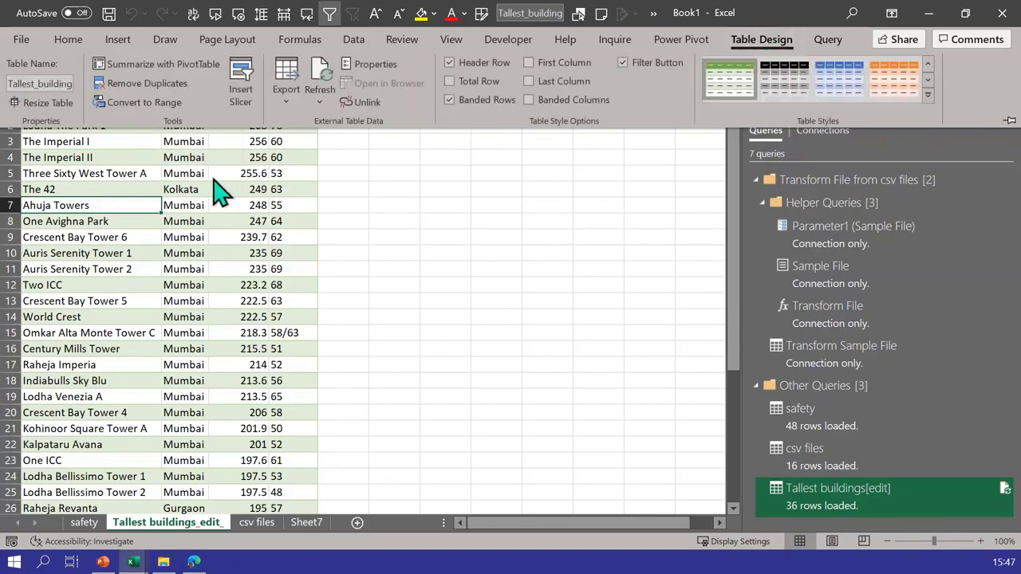
click(360, 64)
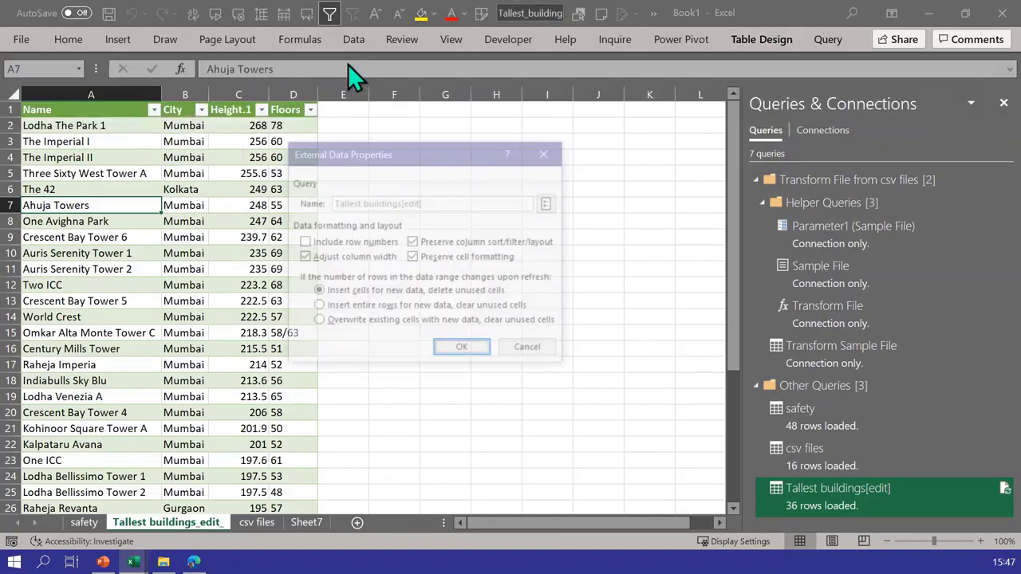
click(551, 204)
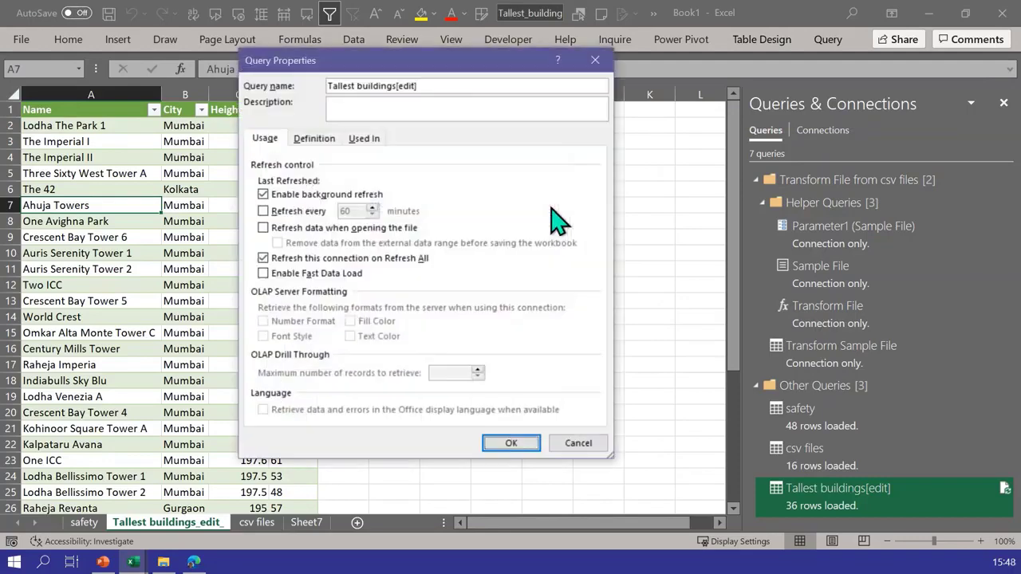
click(301, 226)
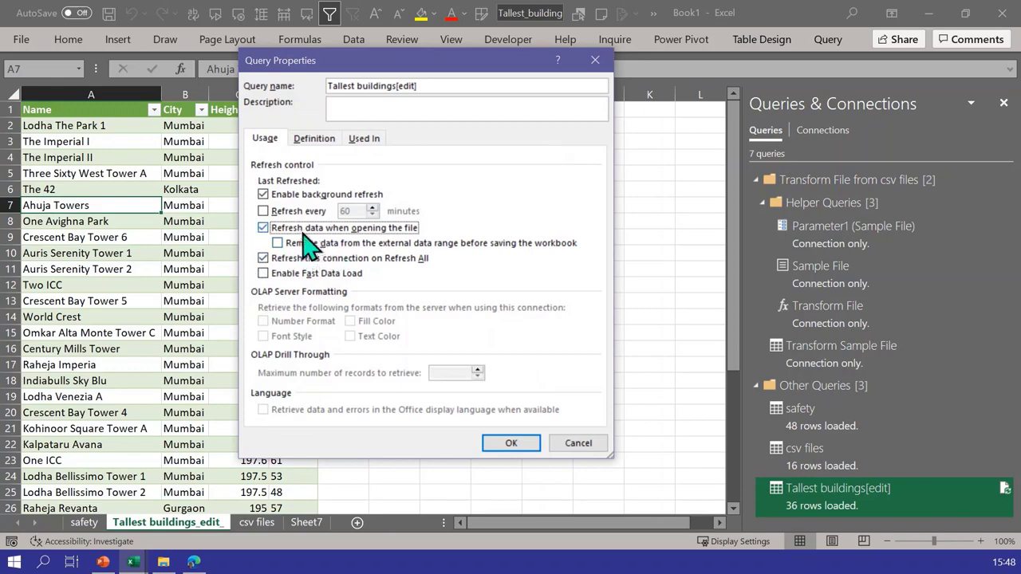
click(294, 212)
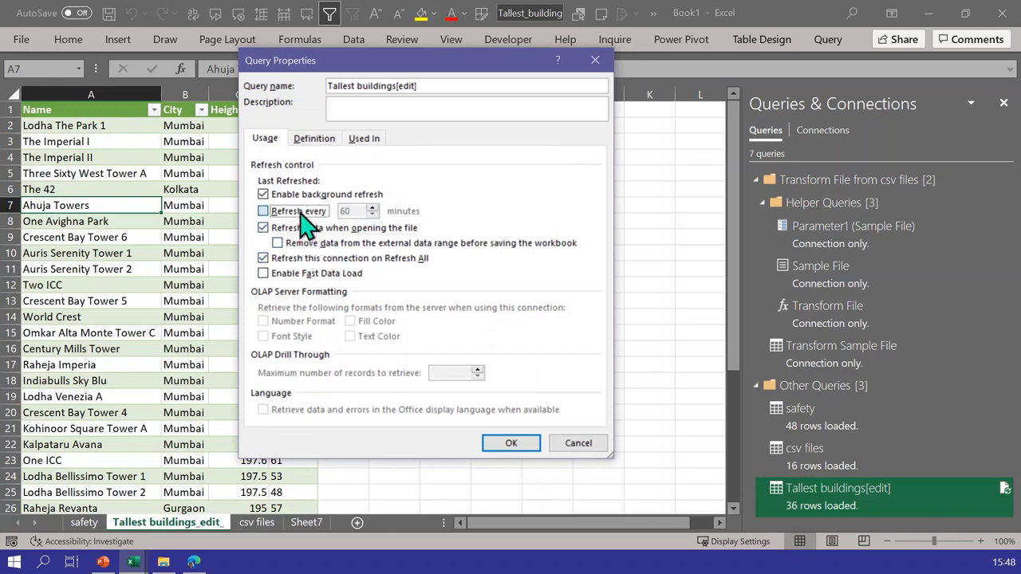
click(571, 446)
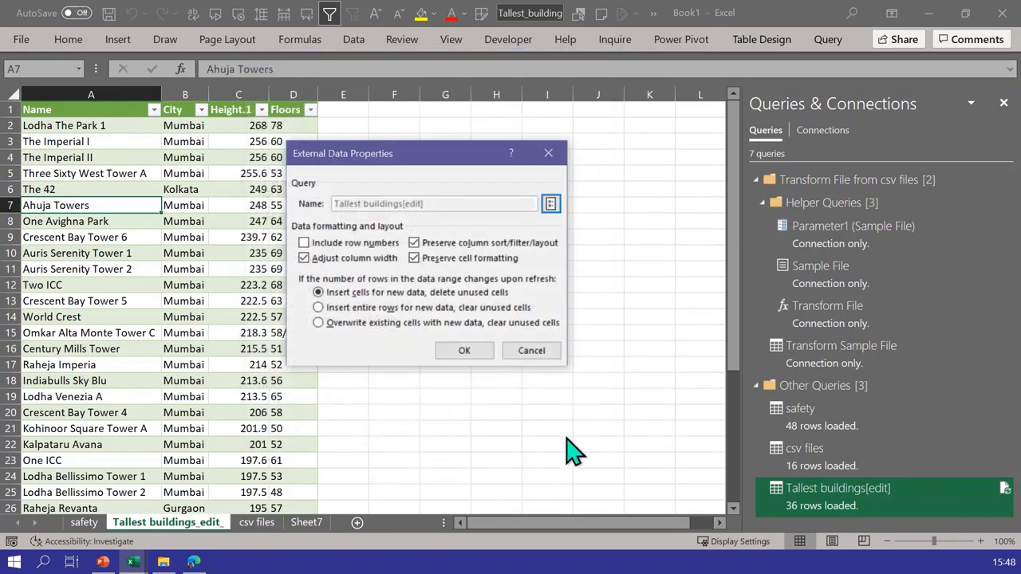
click(530, 351)
click(201, 269)
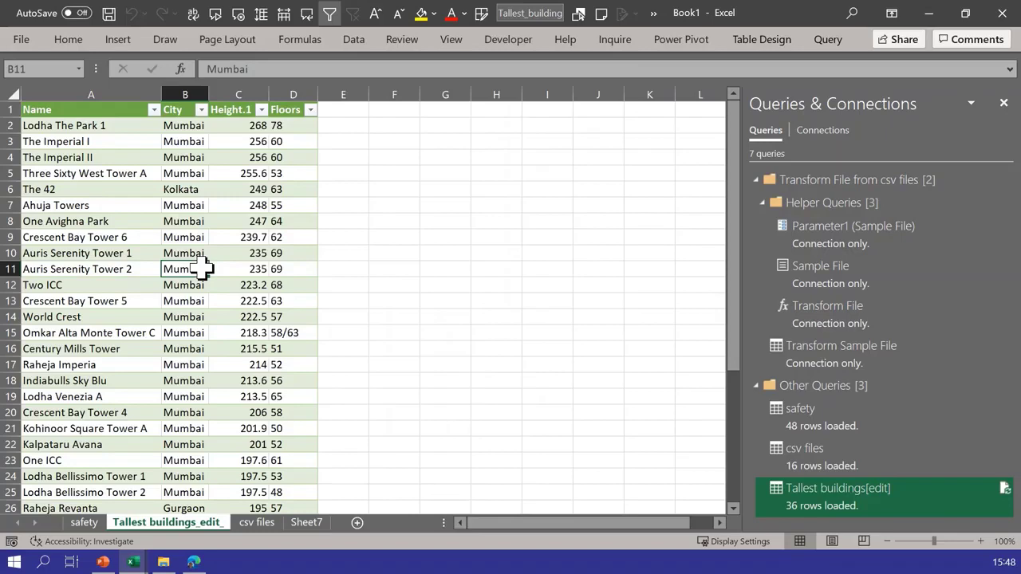
click(288, 240)
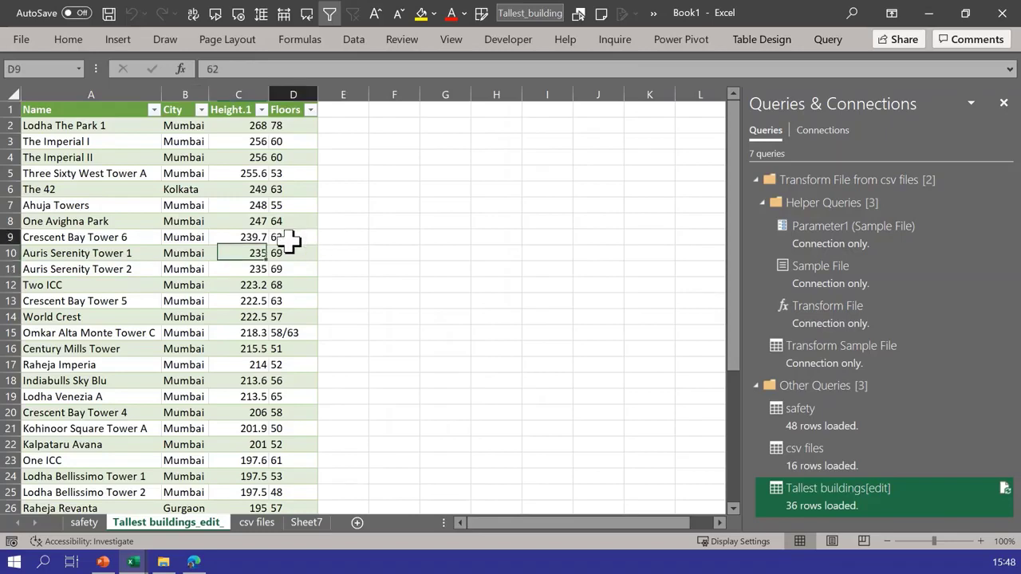
click(177, 256)
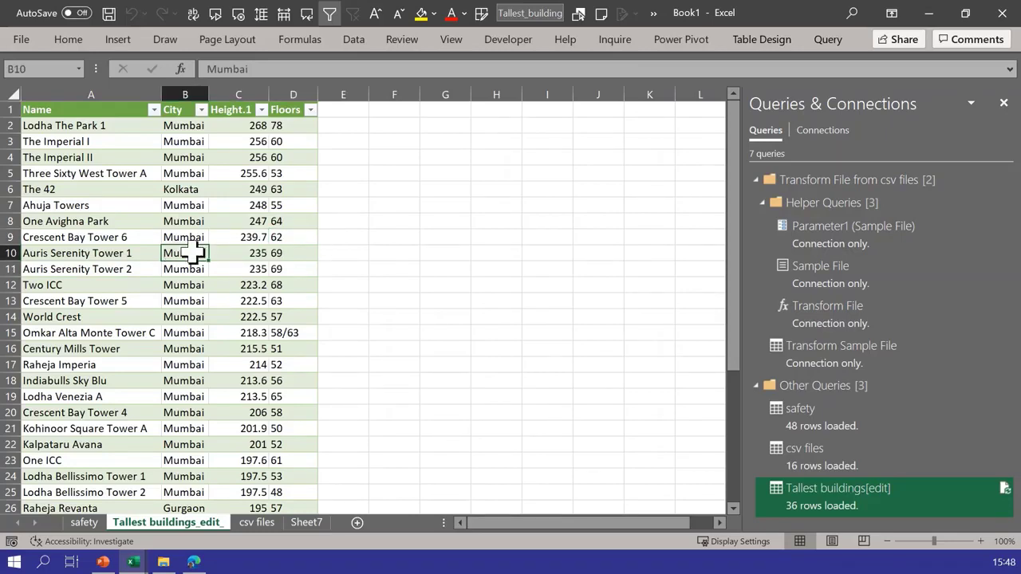
click(931, 14)
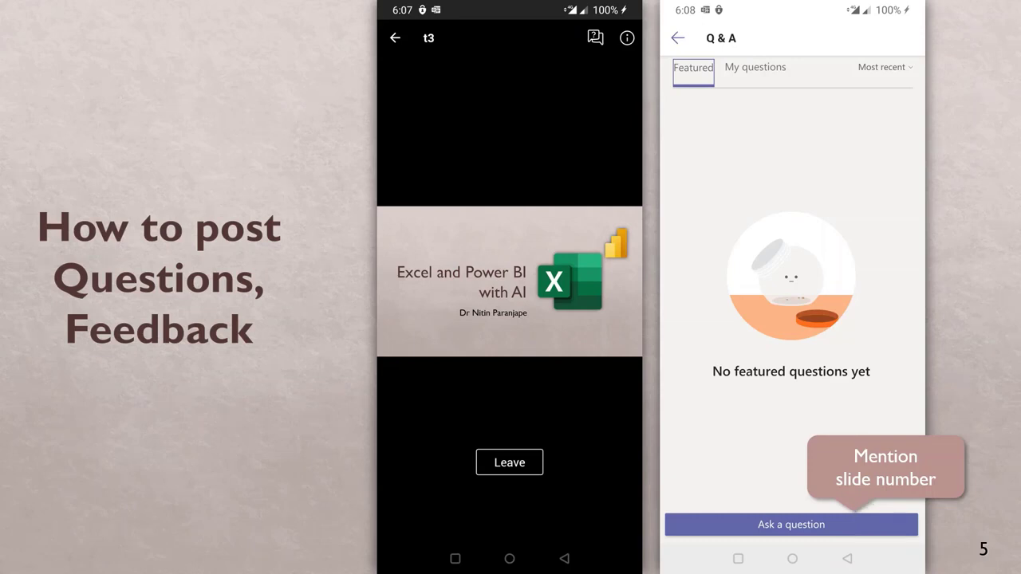
key(Right)
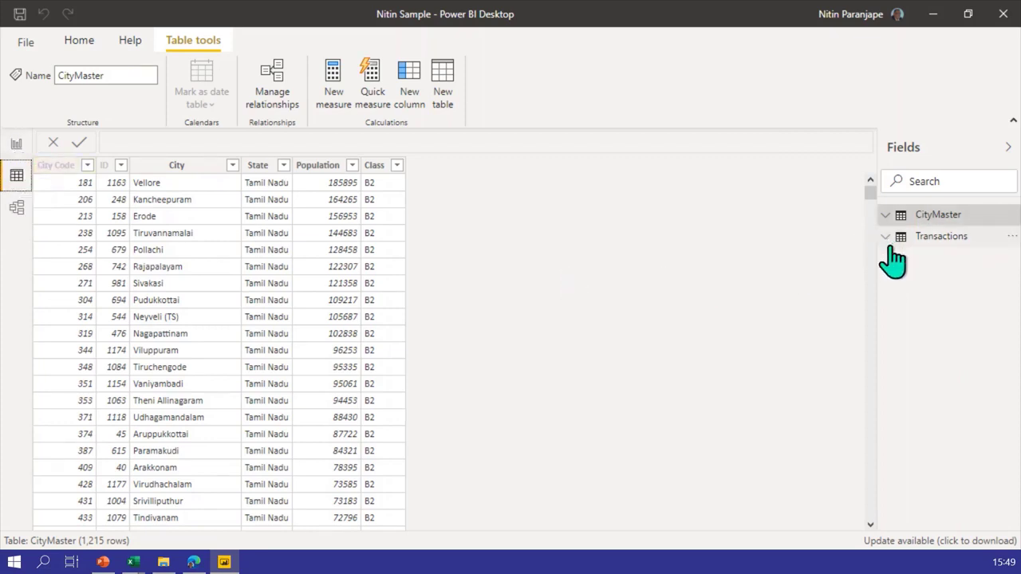
- In Power BI Desktop, examine the columns of the CityMaster and Transactions tables, including City Code and CityId
click(939, 217)
click(887, 238)
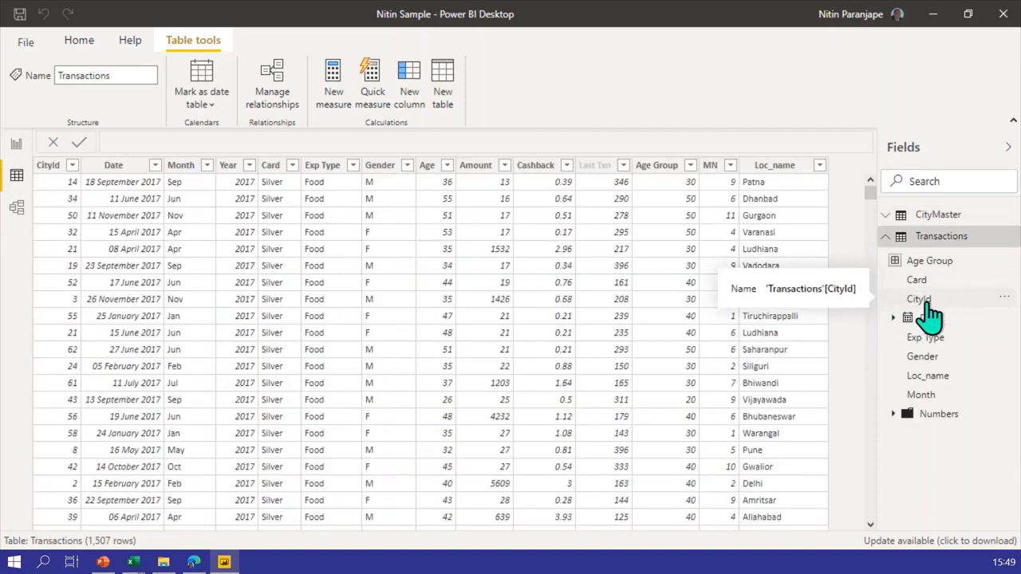
click(887, 215)
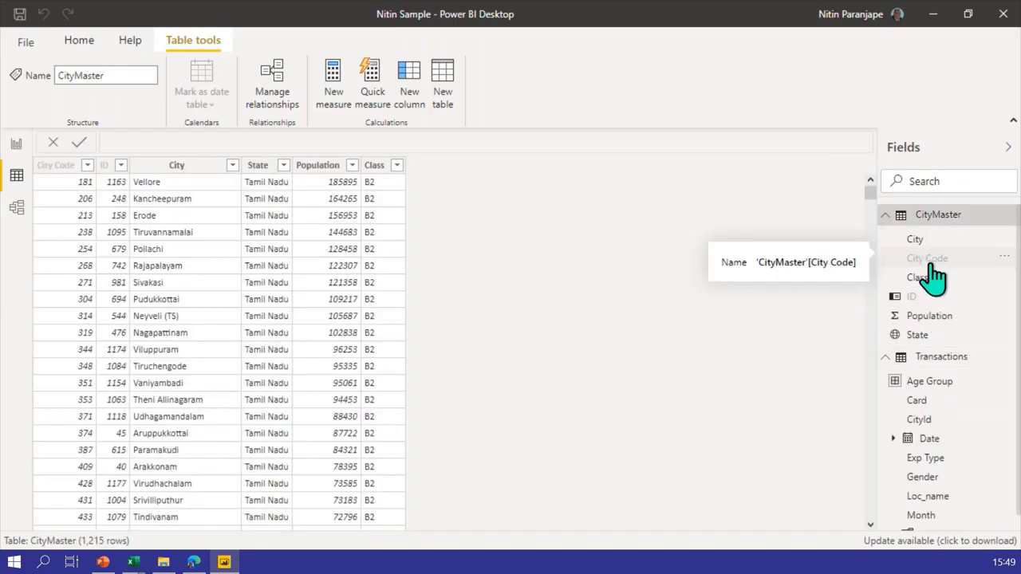
click(887, 215)
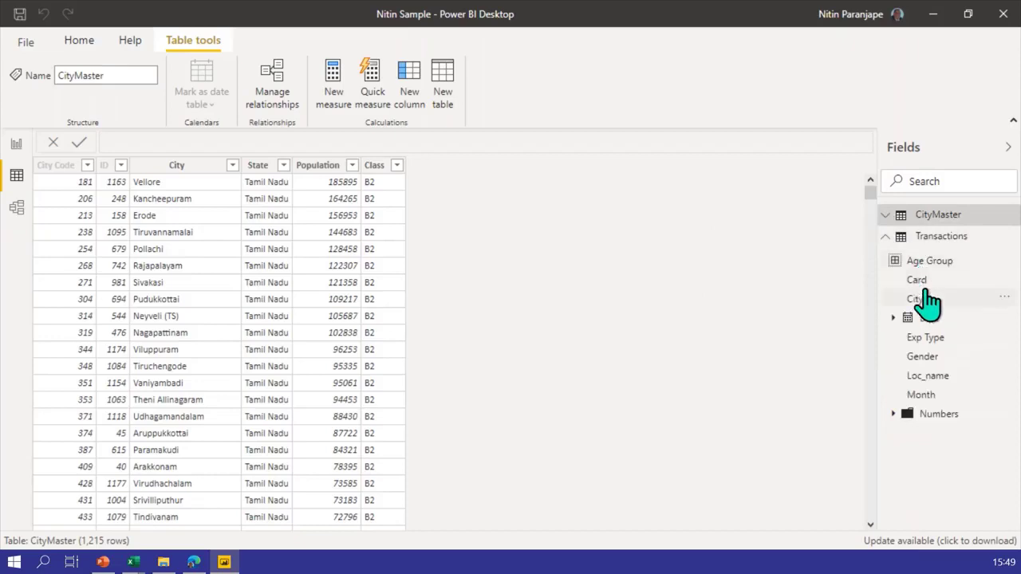
click(929, 237)
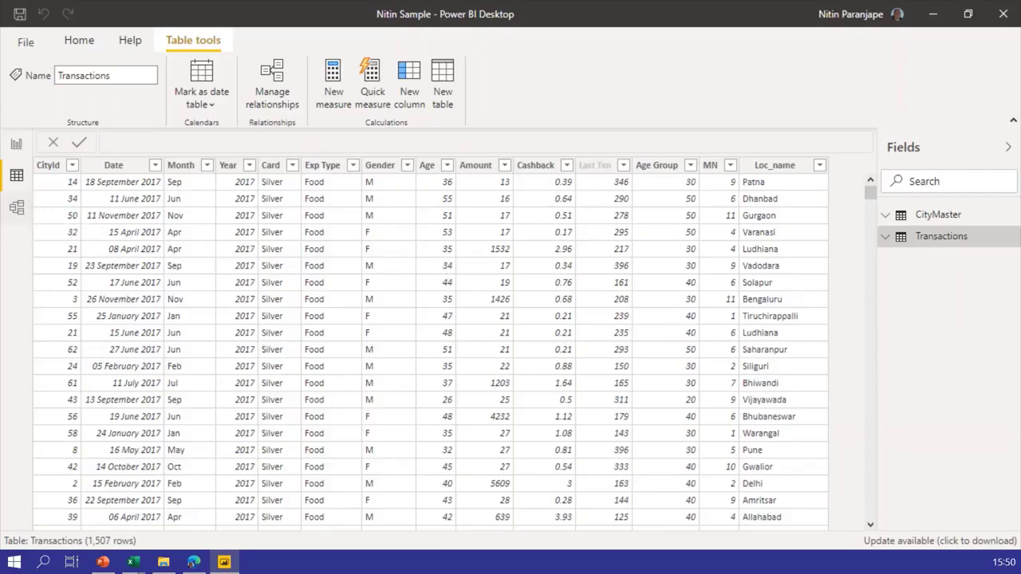
- In the model diagram, collapse the Properties and Fields panes and place the Transactions table closer to CityMaster
click(16, 208)
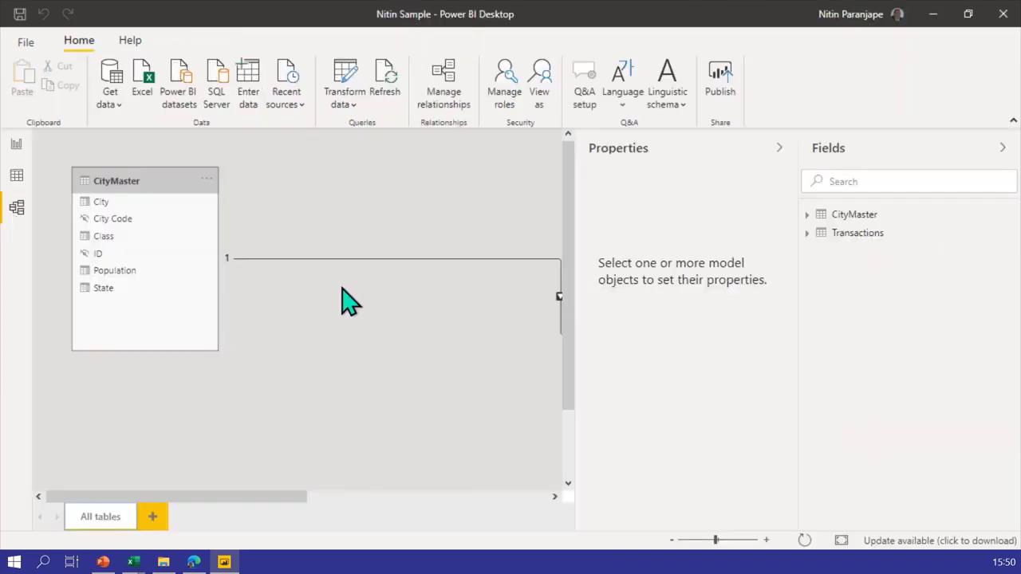
click(781, 150)
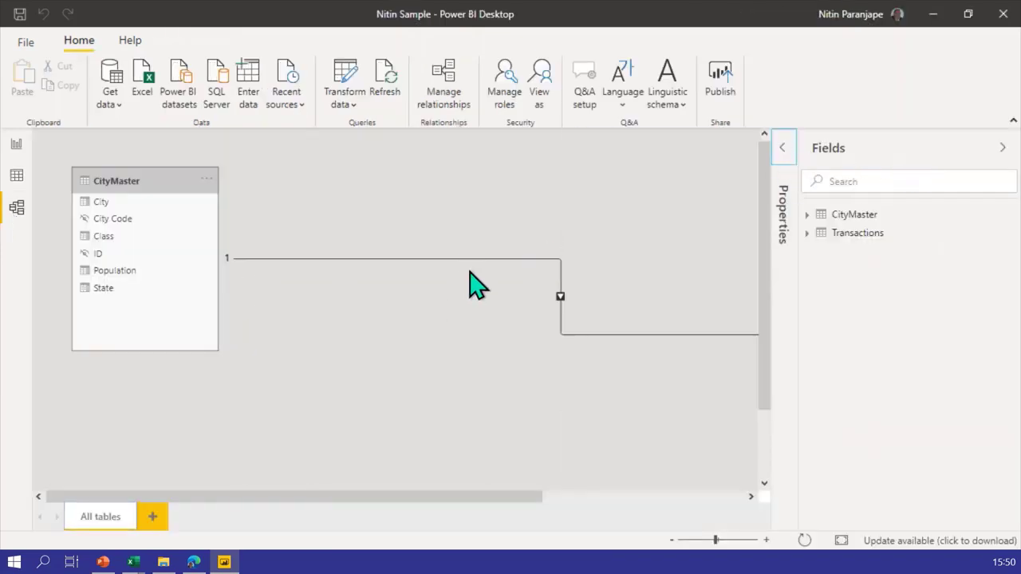
click(1003, 148)
drag(933, 191, 489, 168)
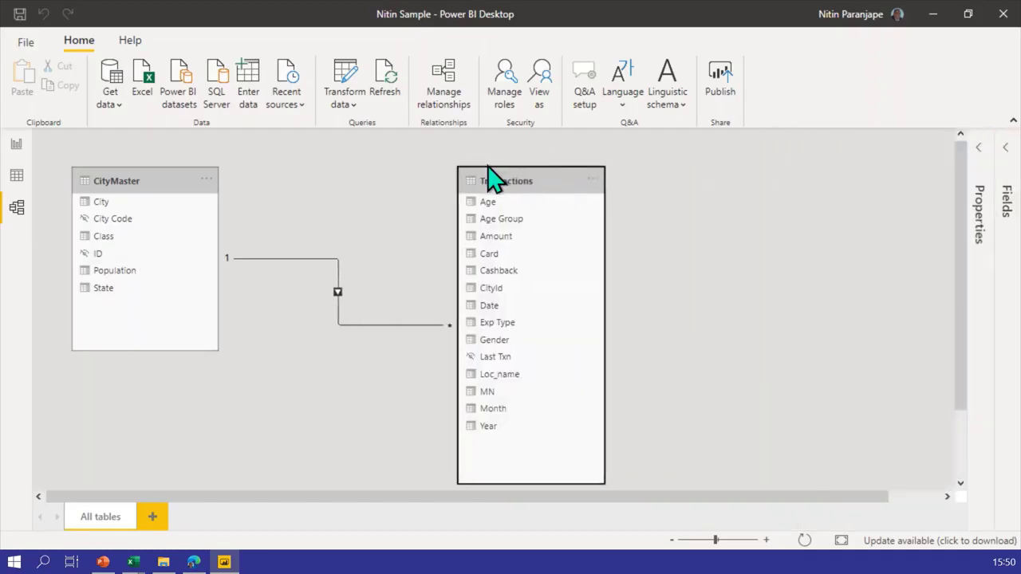
- Delete the relationship between CityMaster and Transactions, and recreate it by linking CityId to City Code
right_click(365, 330)
click(399, 338)
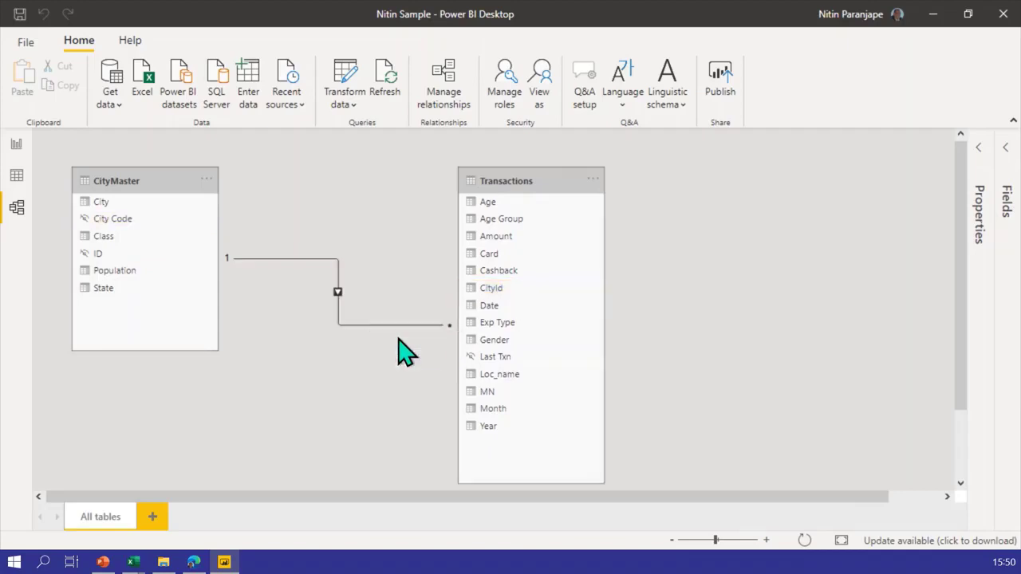
click(594, 317)
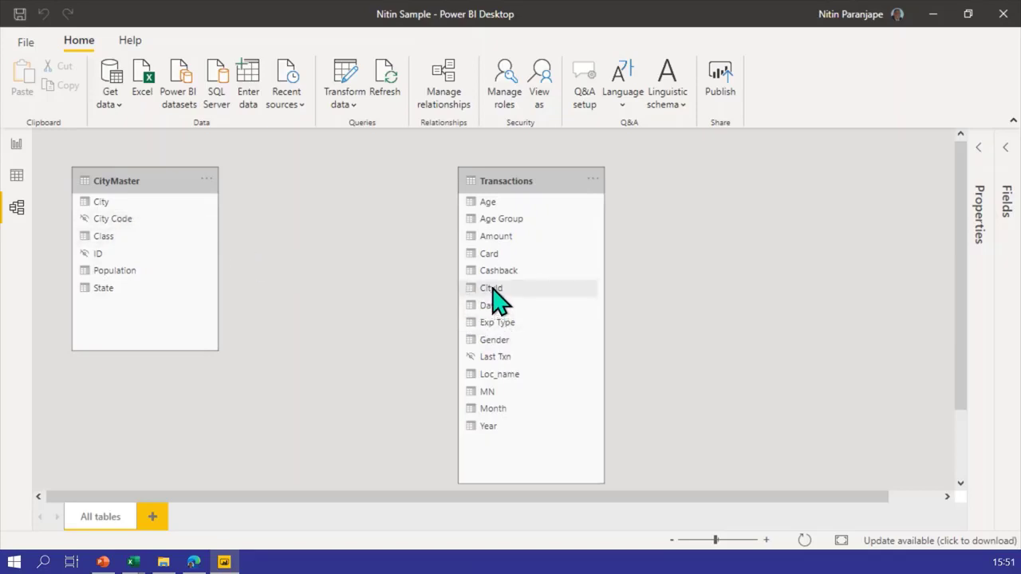
drag(492, 289, 148, 222)
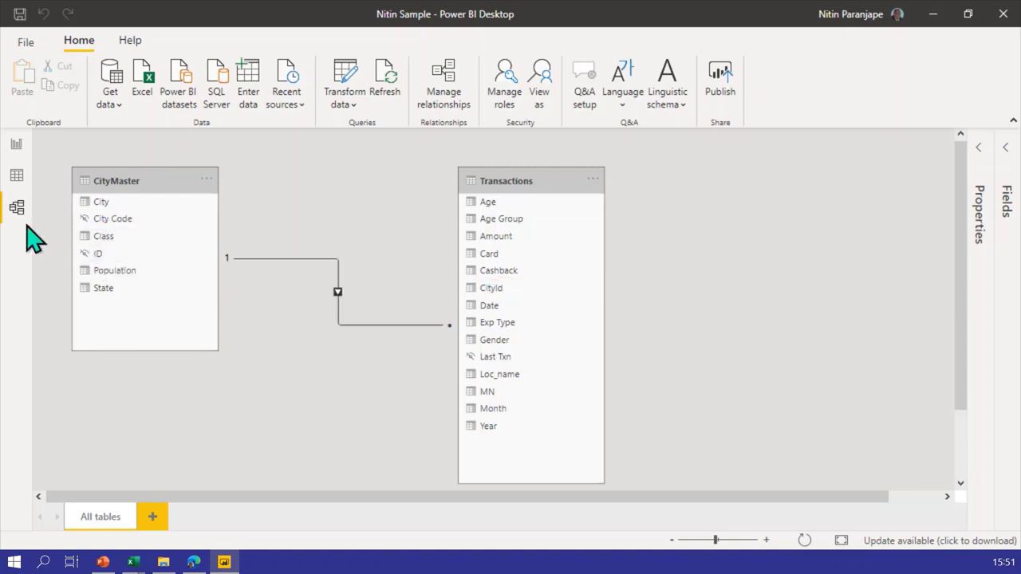
- Compare the Transactions columns in the data view with the CityMaster and Transactions fields offered in the report view
click(17, 179)
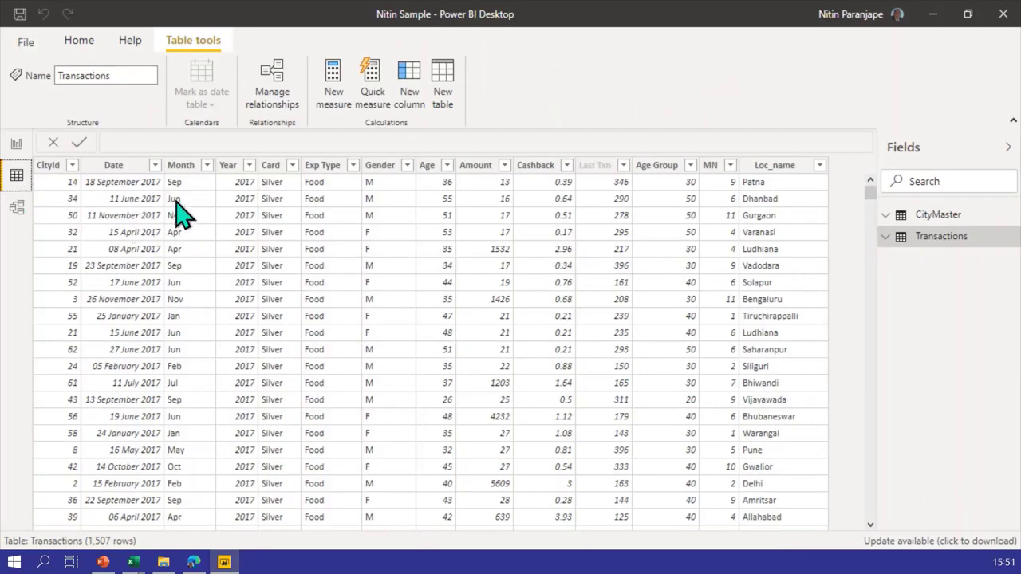
click(19, 150)
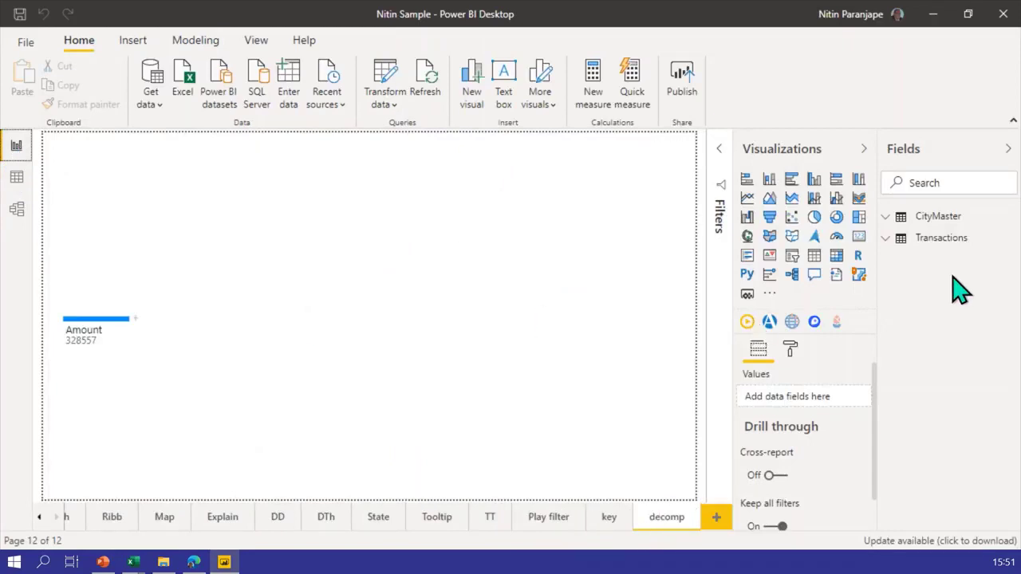
click(961, 222)
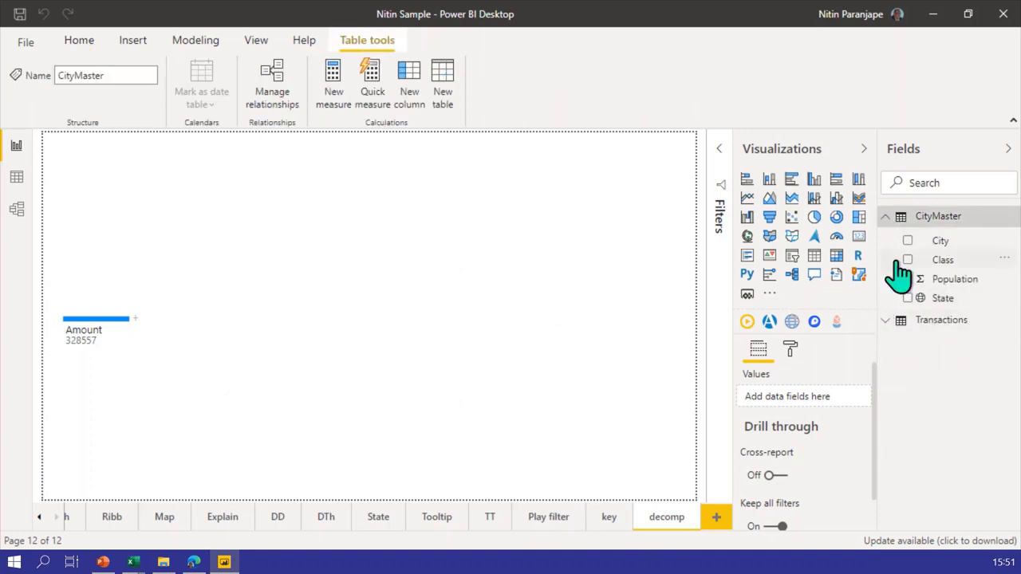
click(887, 319)
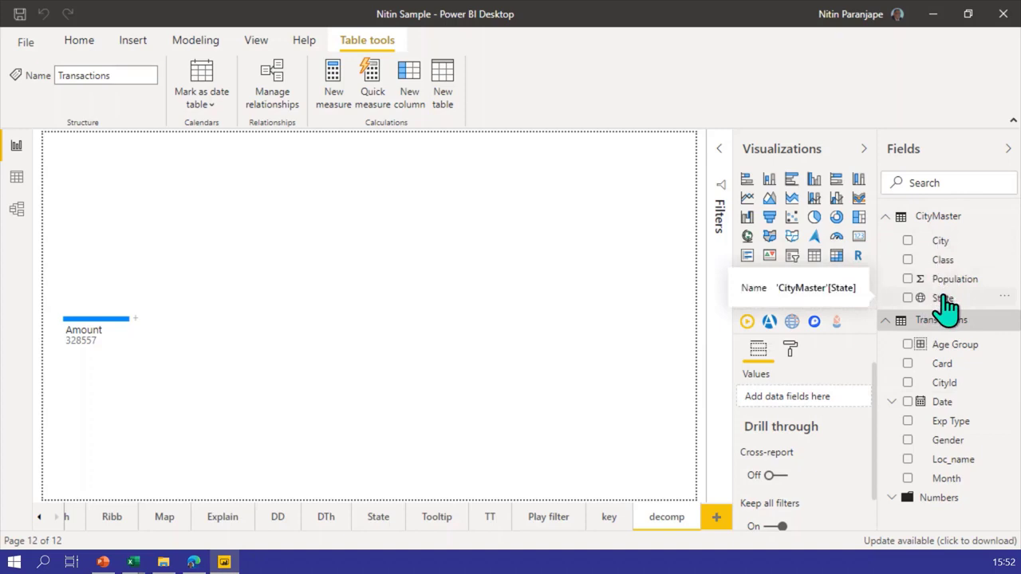
click(17, 176)
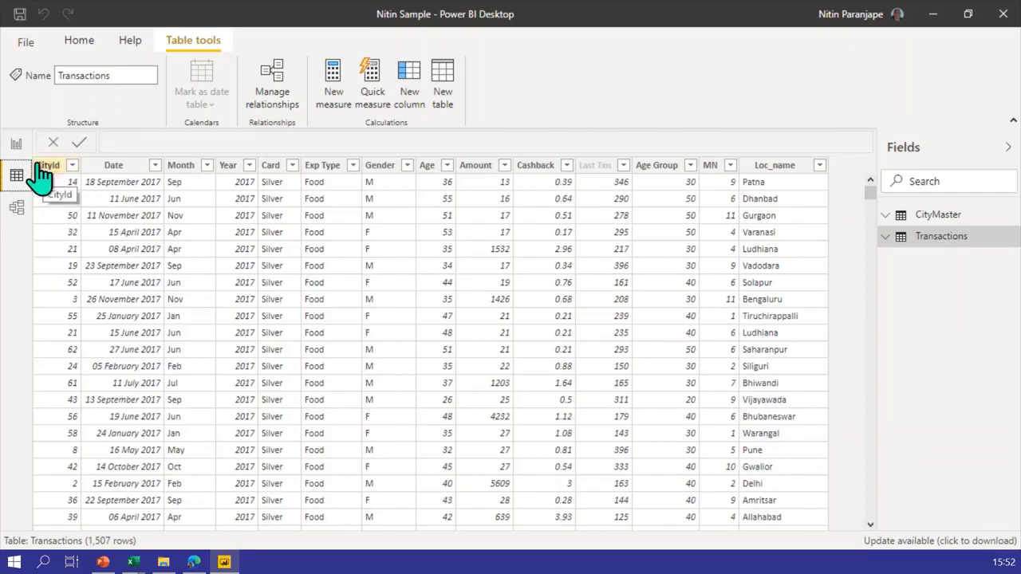
click(16, 145)
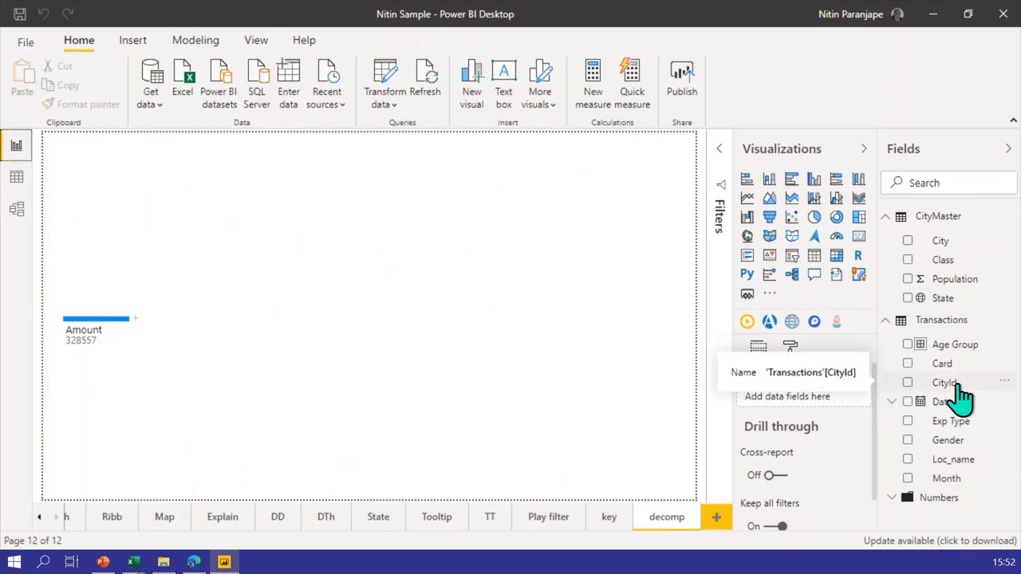
- Hide the CityId column of the Transactions table from the report view
click(17, 179)
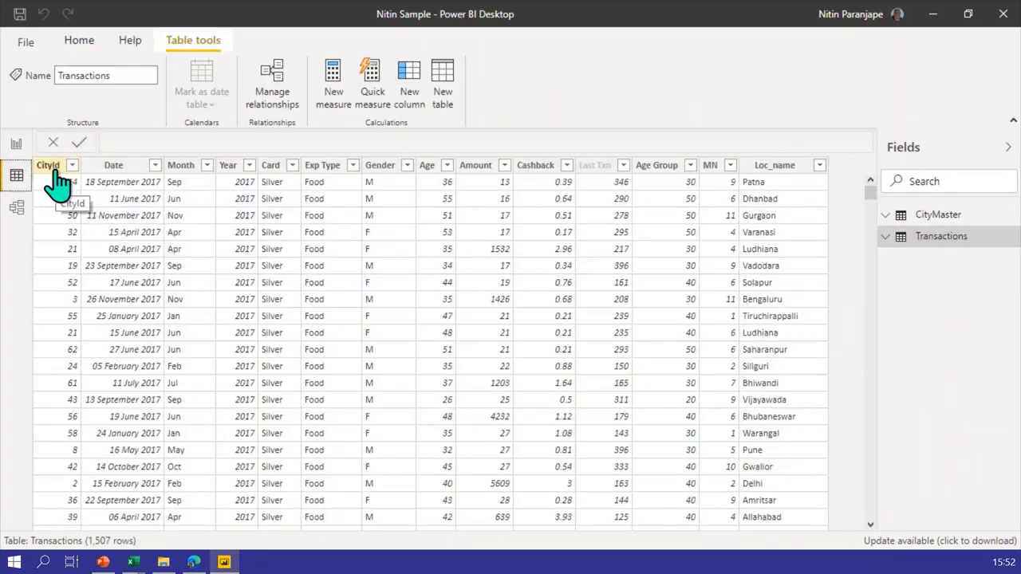
right_click(56, 169)
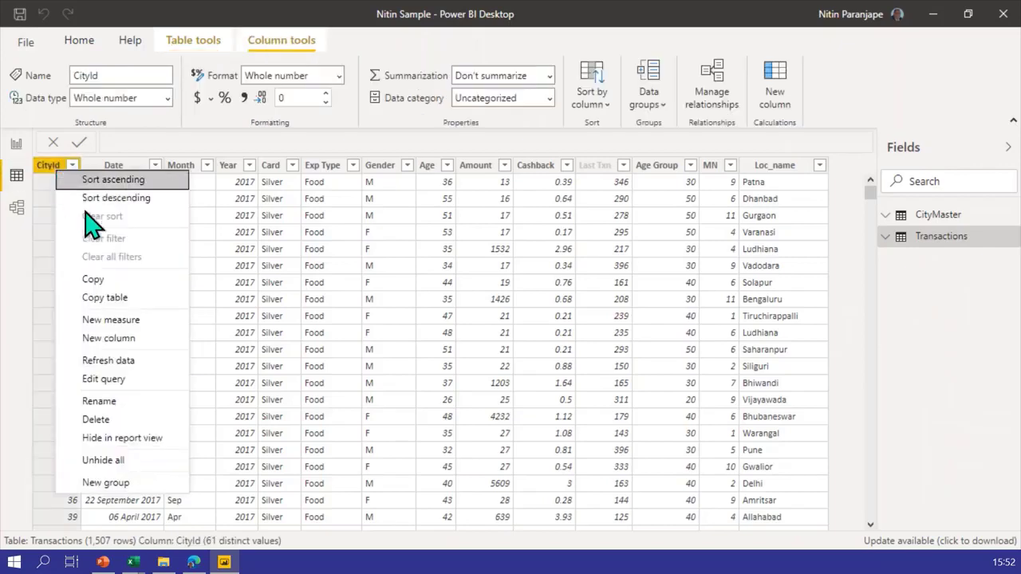
click(143, 441)
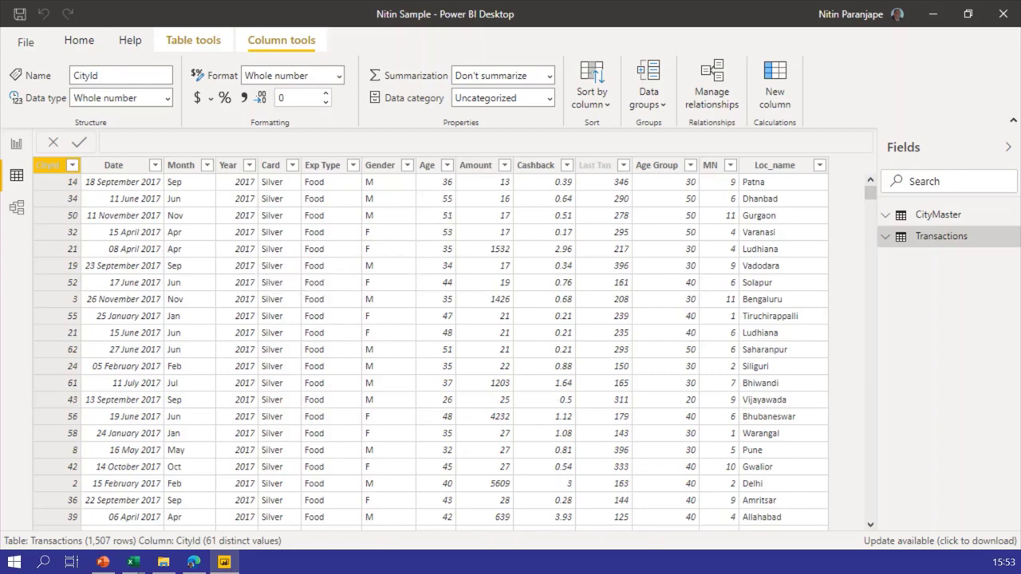
- Check which columns are hidden in the CityMaster and Transactions field lists
click(945, 225)
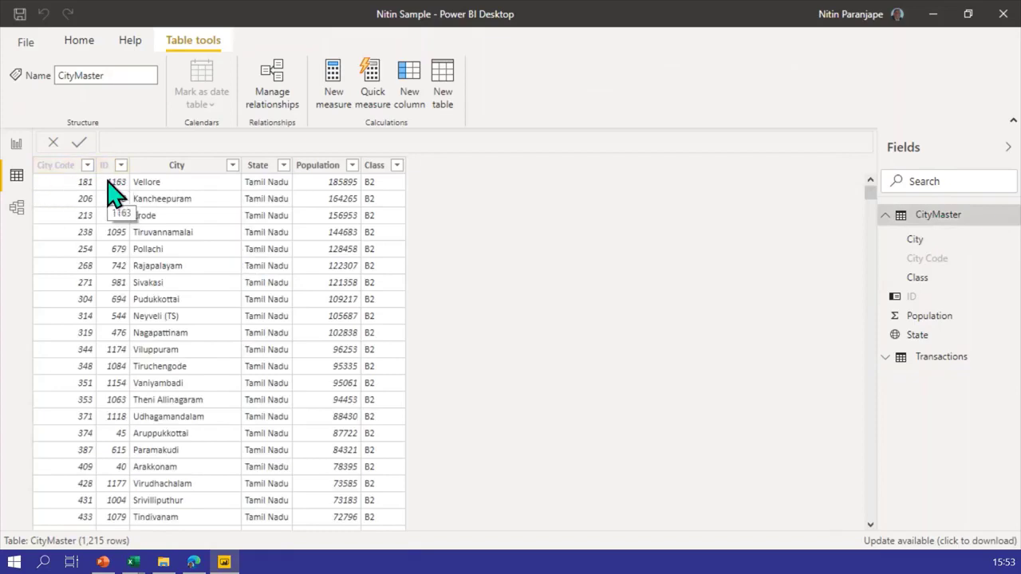
click(888, 356)
click(955, 357)
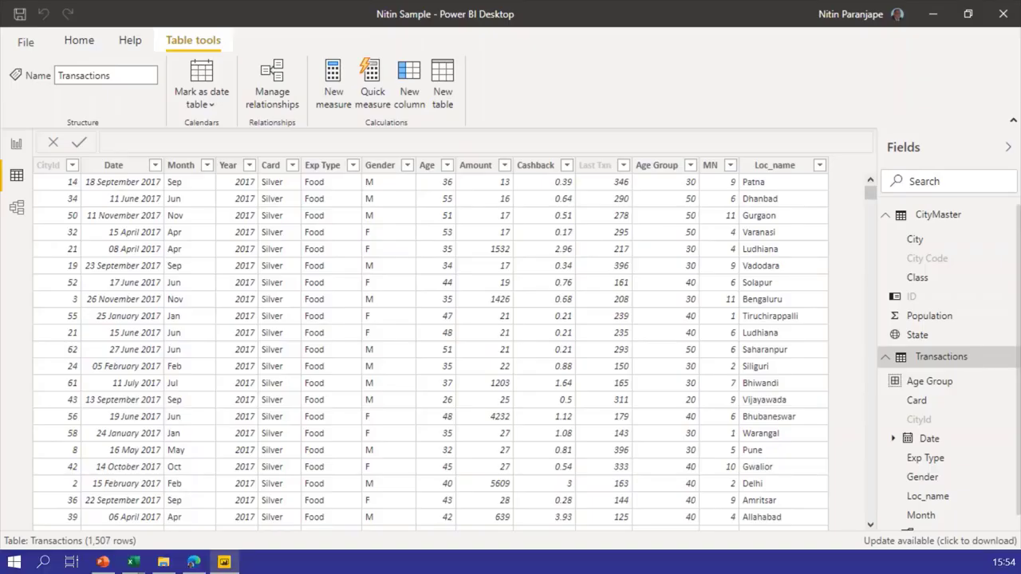
- Set the default summarization of the Transactions Year column to Don't summarize, and check the Age column's summarization
click(229, 168)
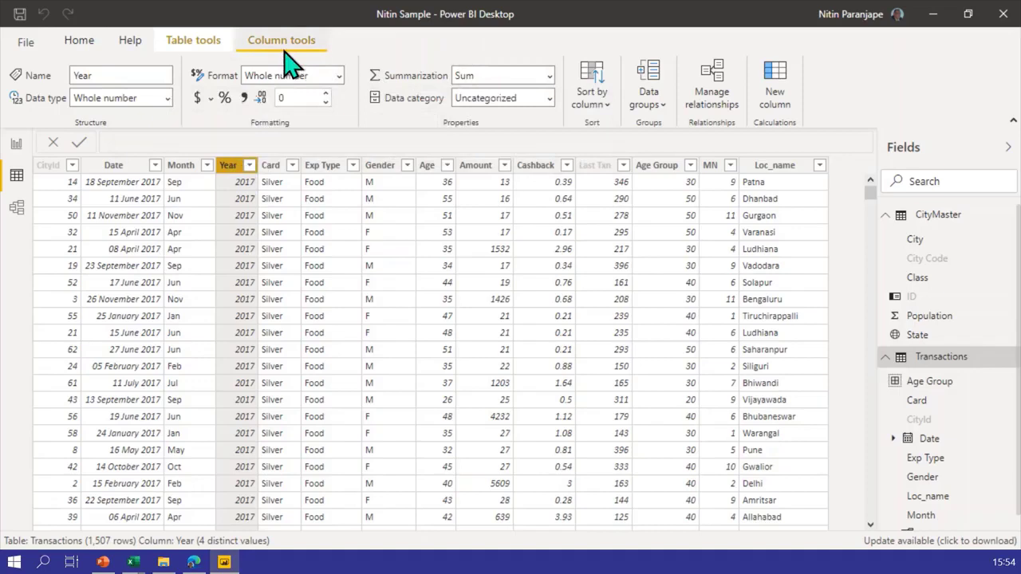
click(550, 76)
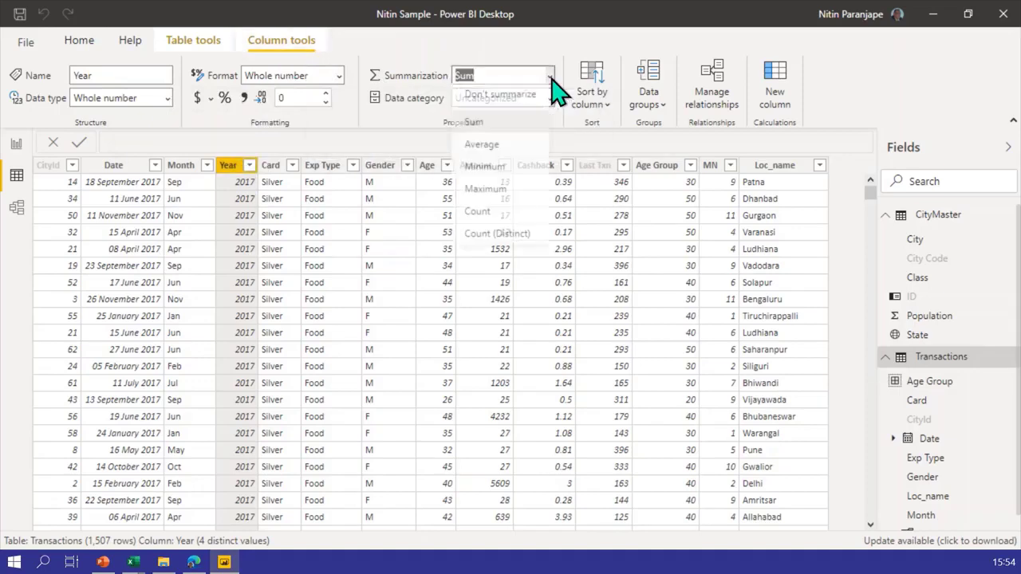
click(517, 102)
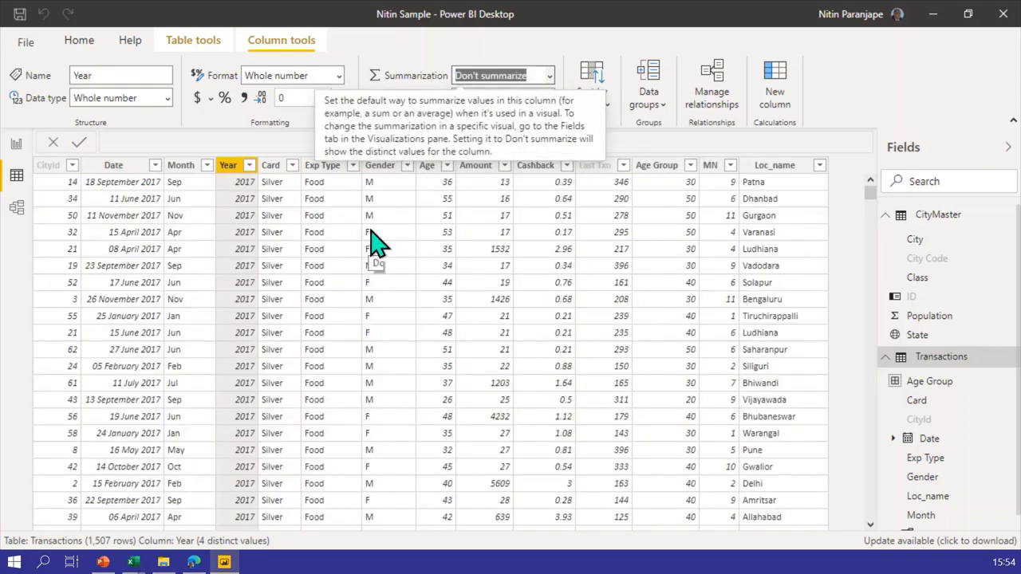
click(428, 172)
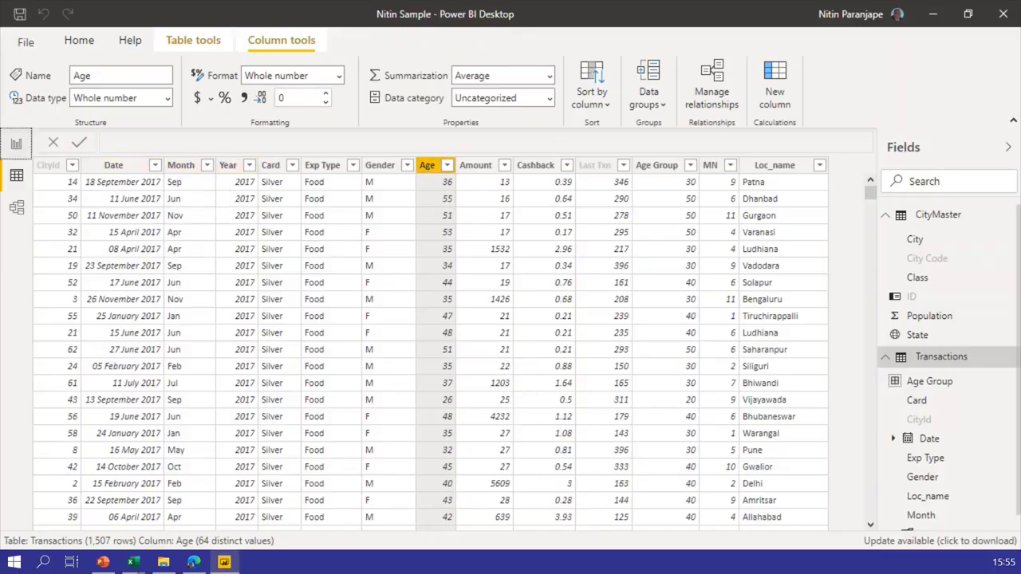
- Return to the report view and add a new blank page after the decomp page
click(16, 145)
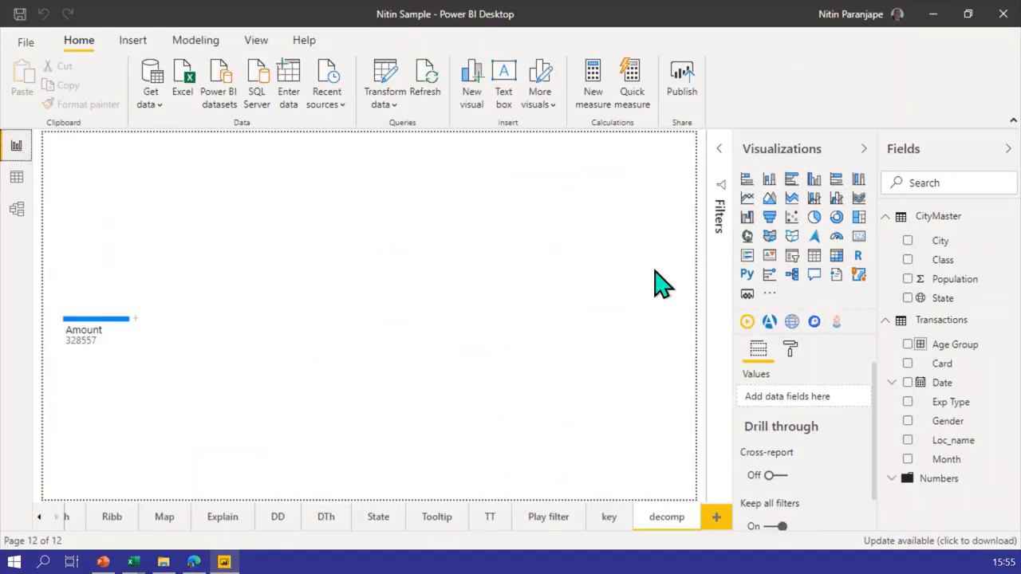
click(606, 279)
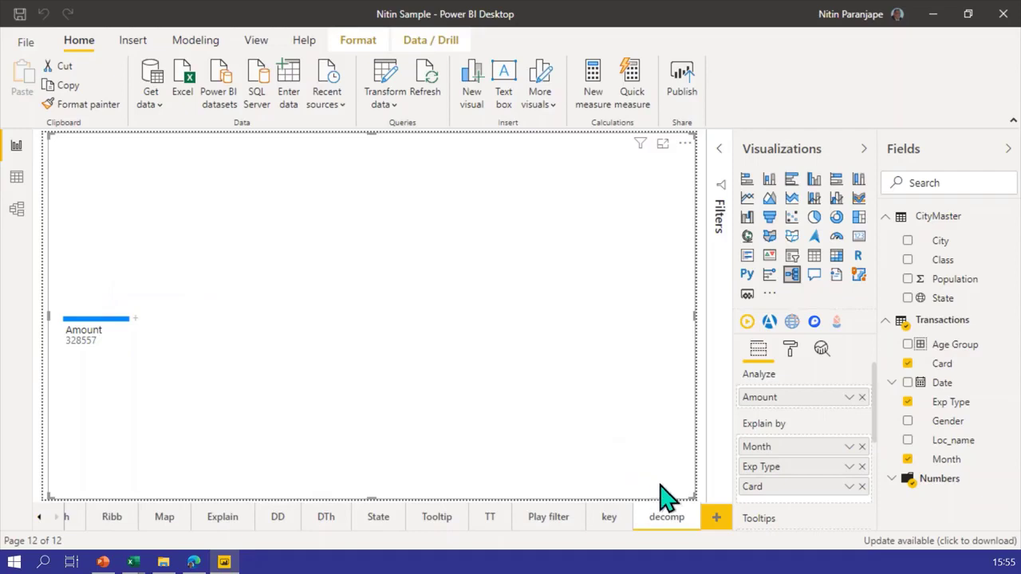
click(712, 517)
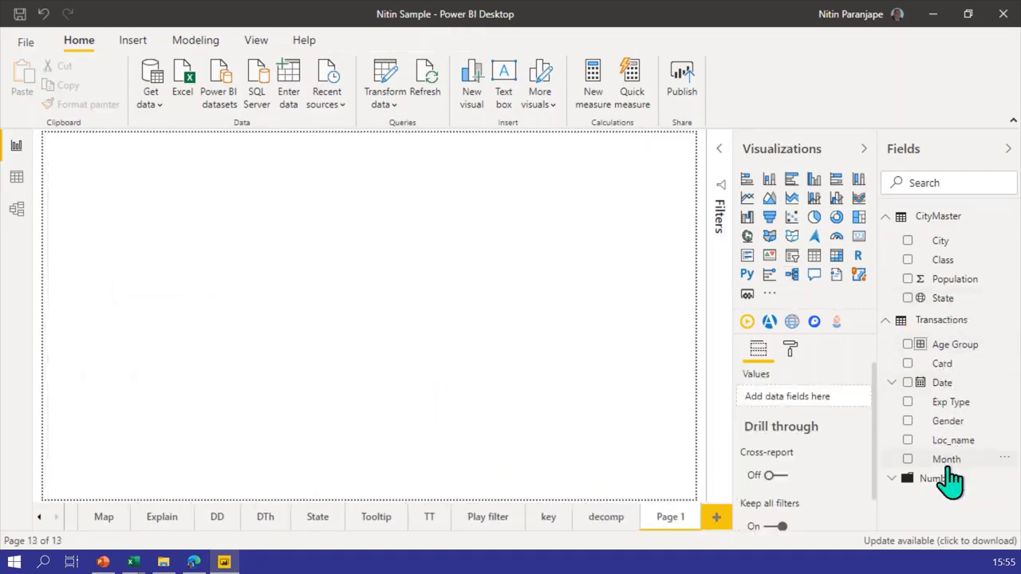
- Place the Month field as a table on the new page to check its order, and delete that table
drag(948, 464, 528, 255)
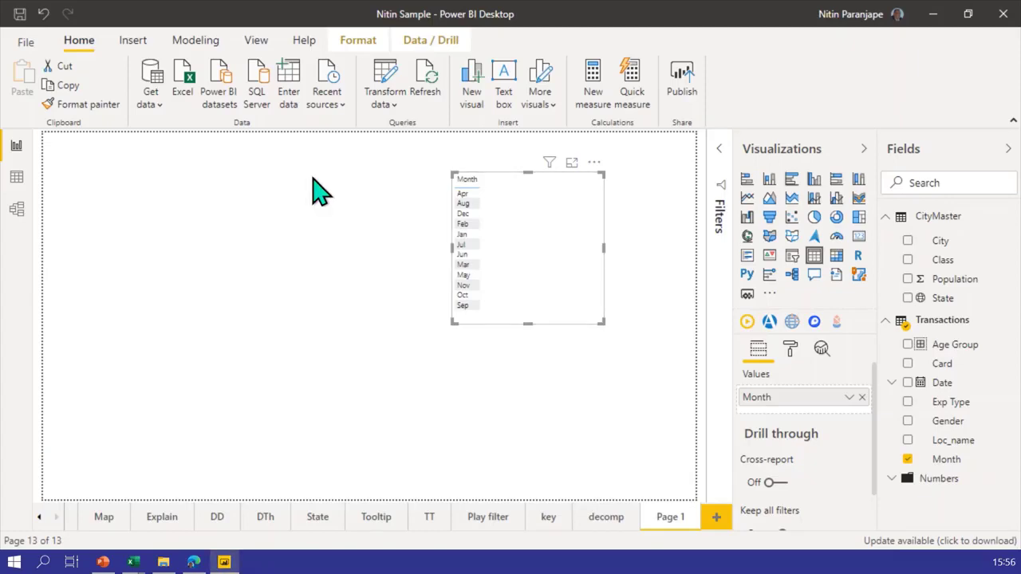
key(Delete)
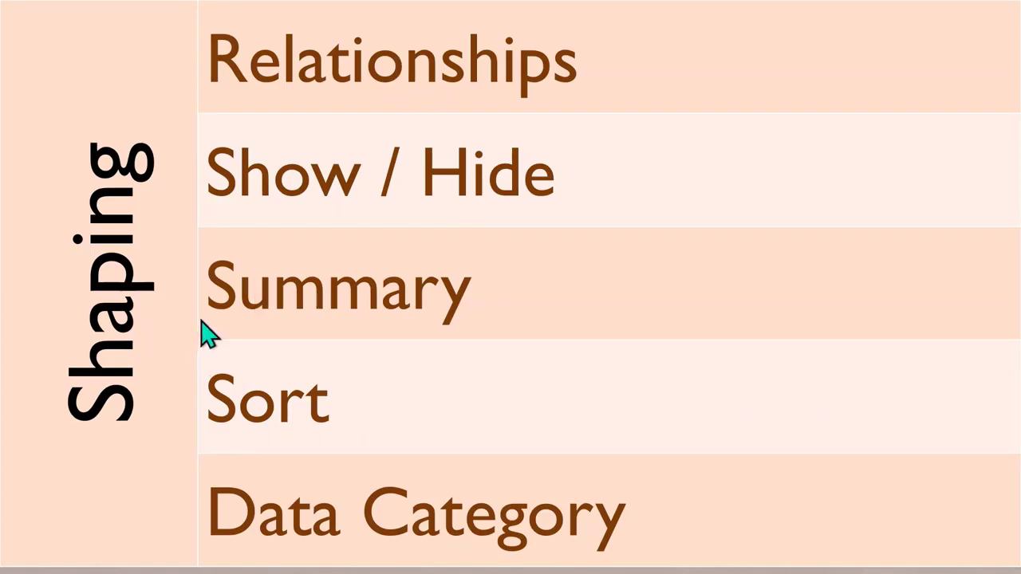
key(alt+Tab)
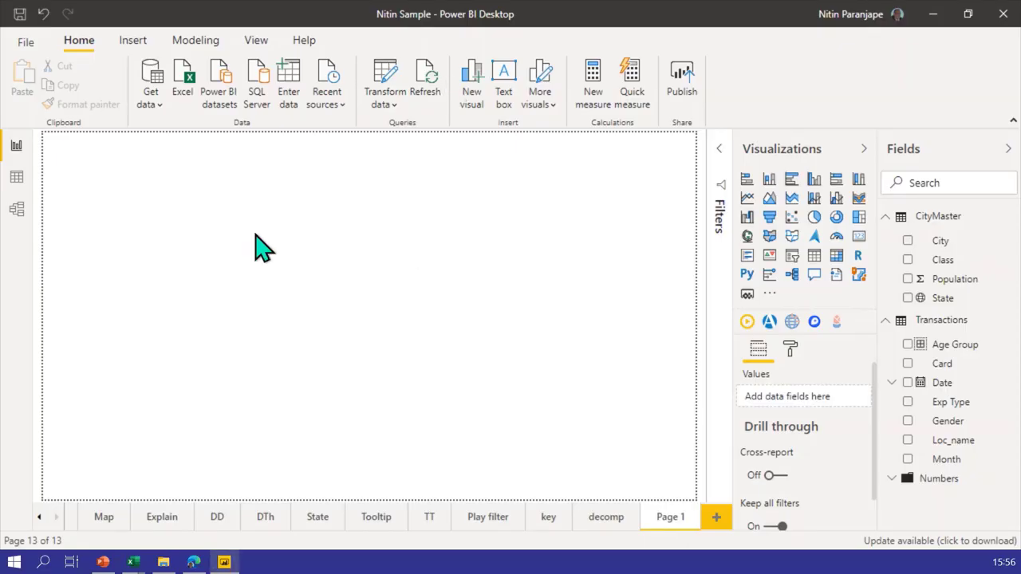
- Set the Transactions Month column to sort by the month number column MN in the data view
click(16, 175)
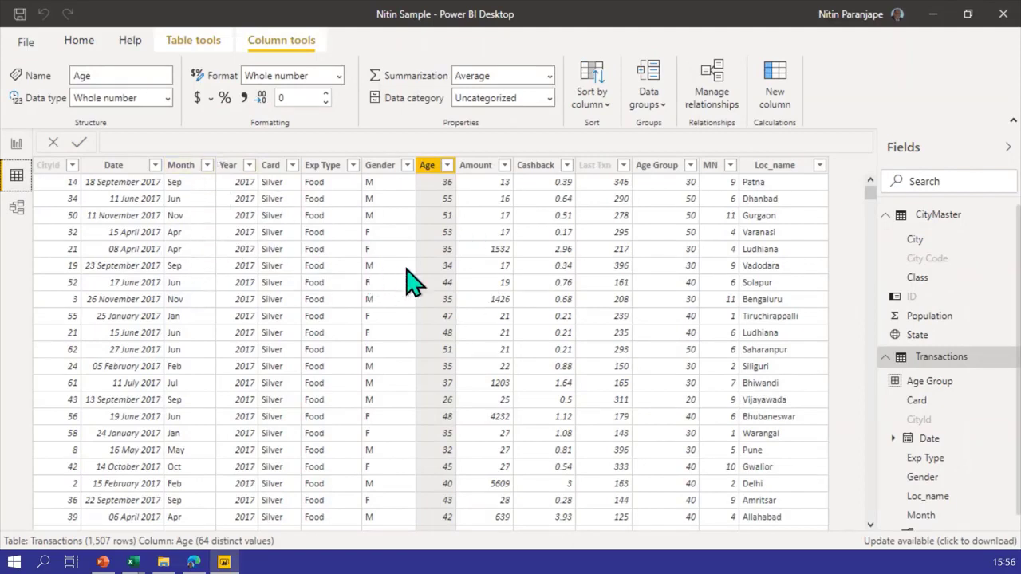
click(709, 169)
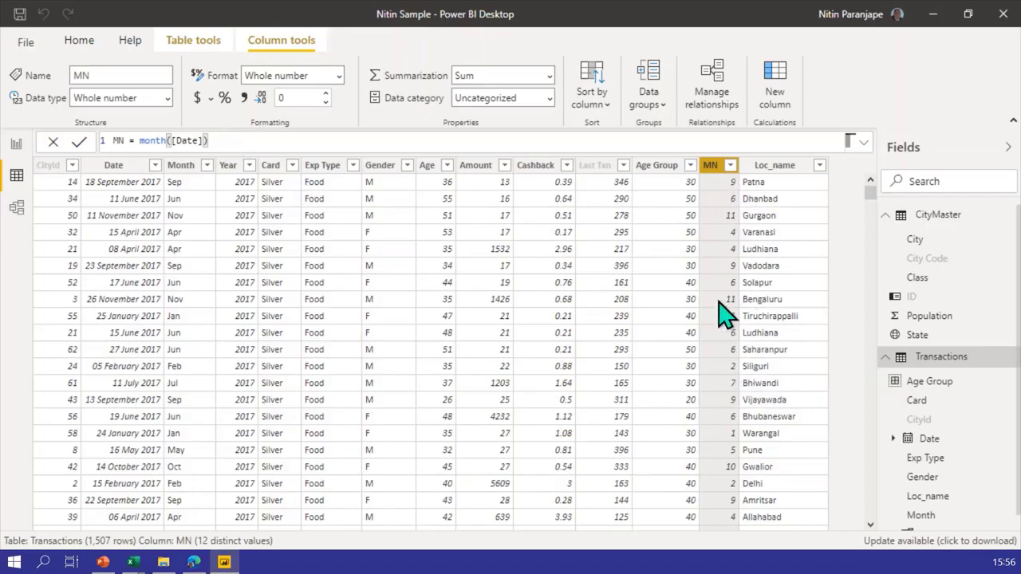
click(180, 165)
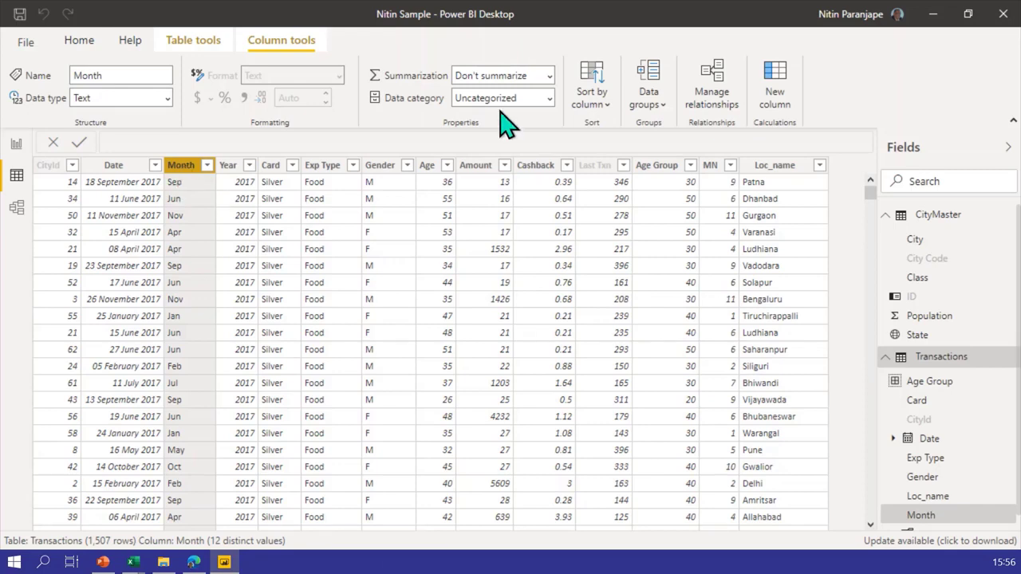
click(598, 104)
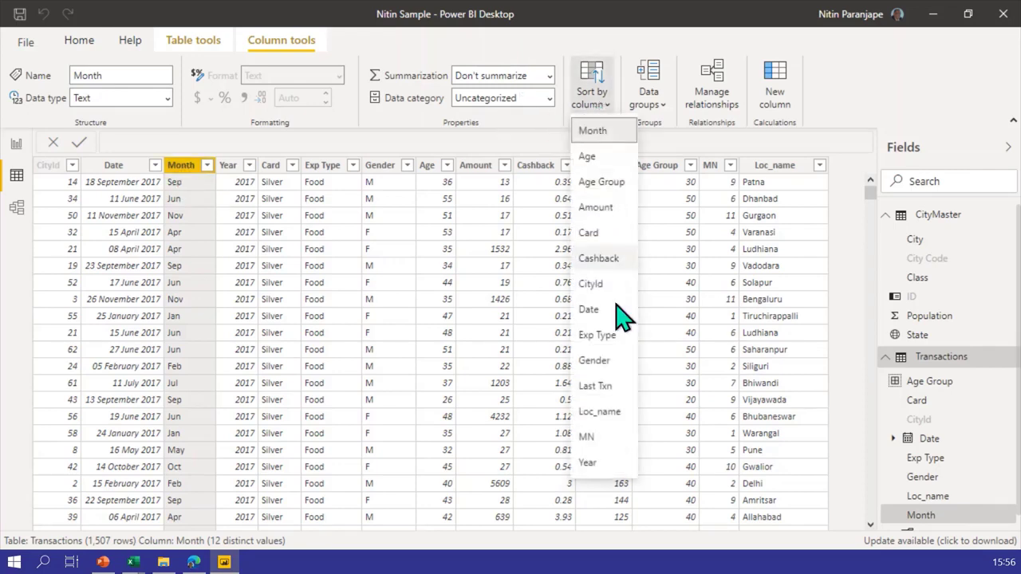
click(603, 438)
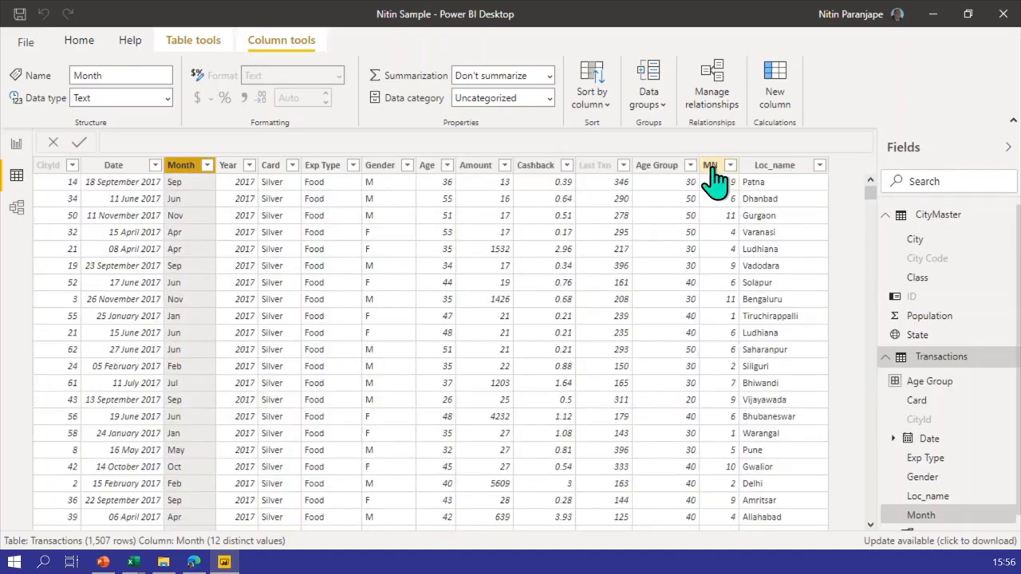
- Hide the MN column of the Transactions table from the report view
click(714, 181)
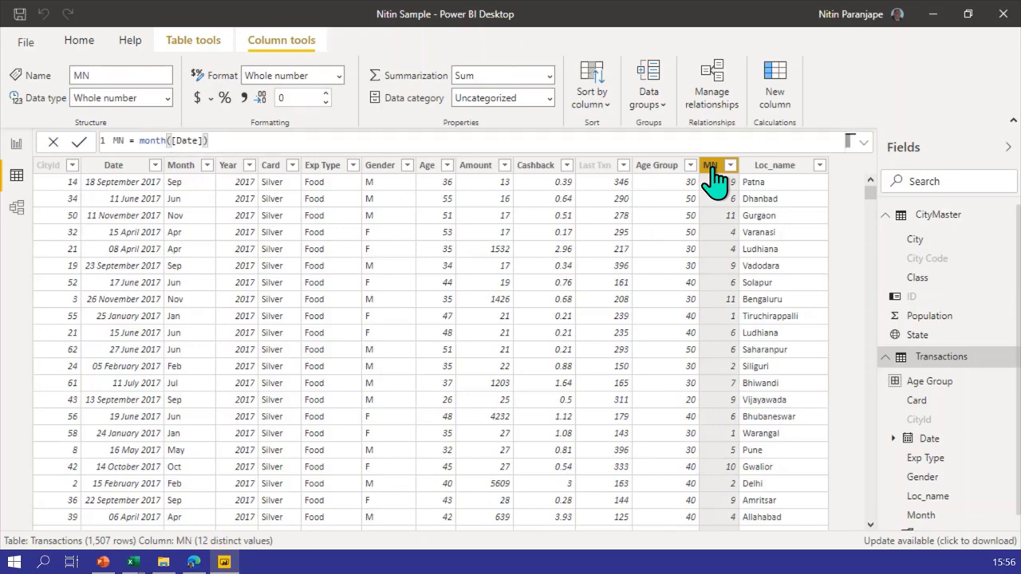
right_click(711, 169)
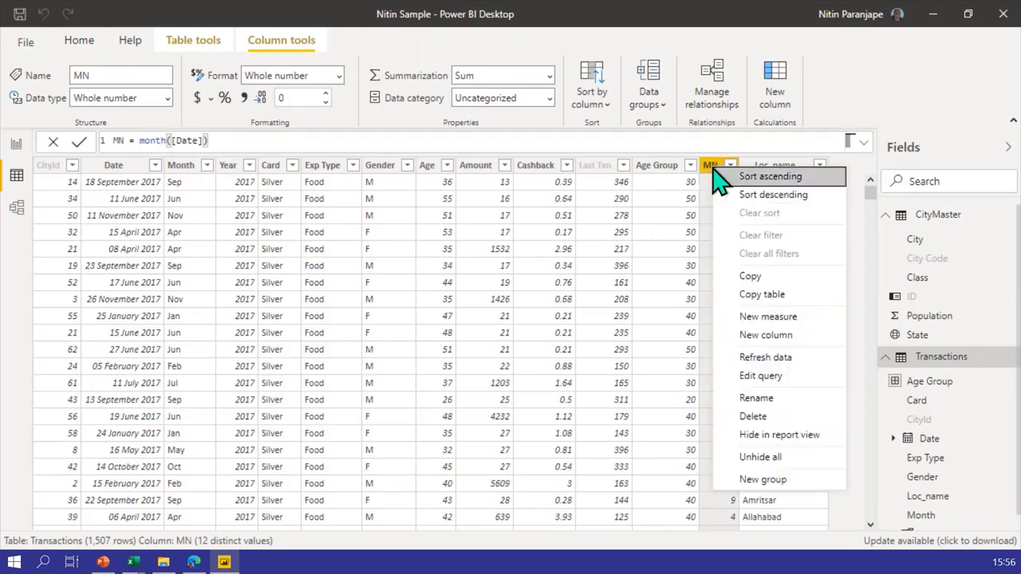
click(790, 435)
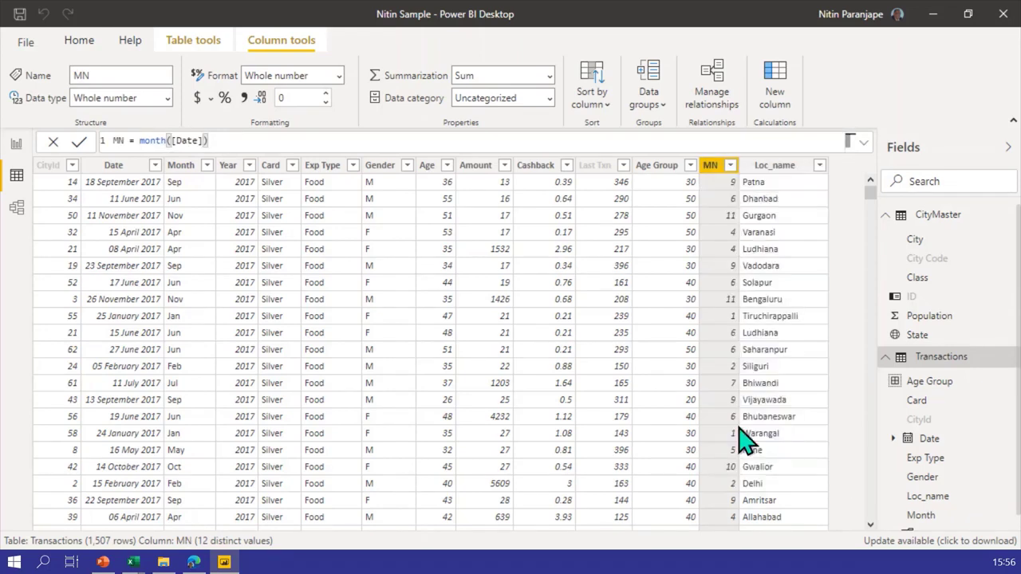
- Add a table of the Month field to report Page 1 and check the order of the months
click(13, 147)
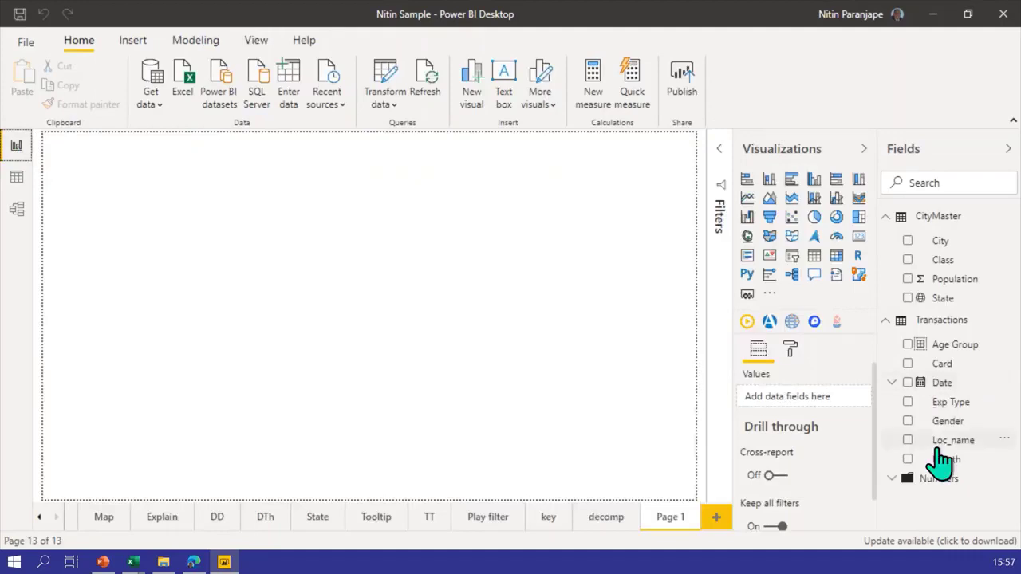
click(908, 463)
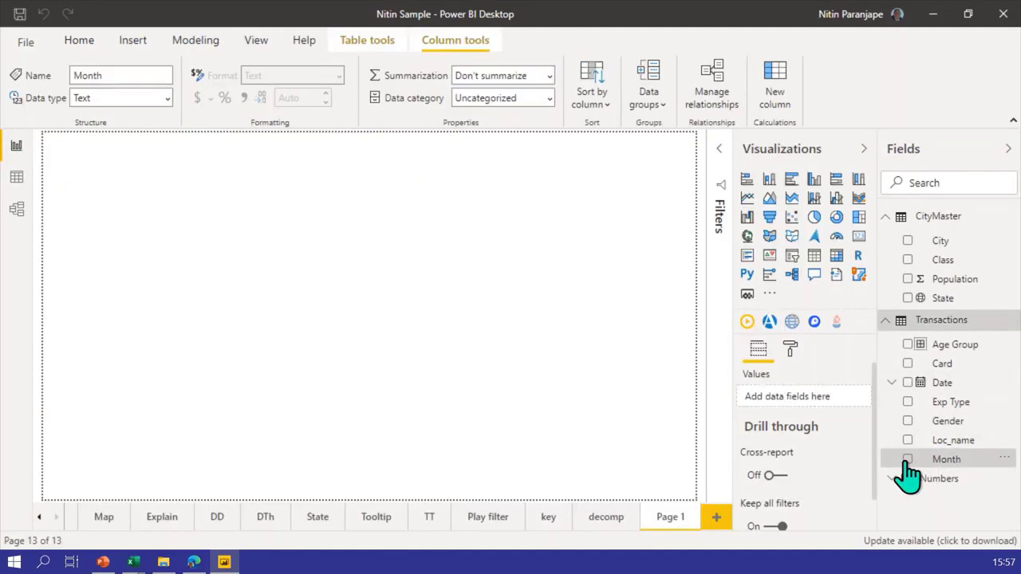
click(908, 460)
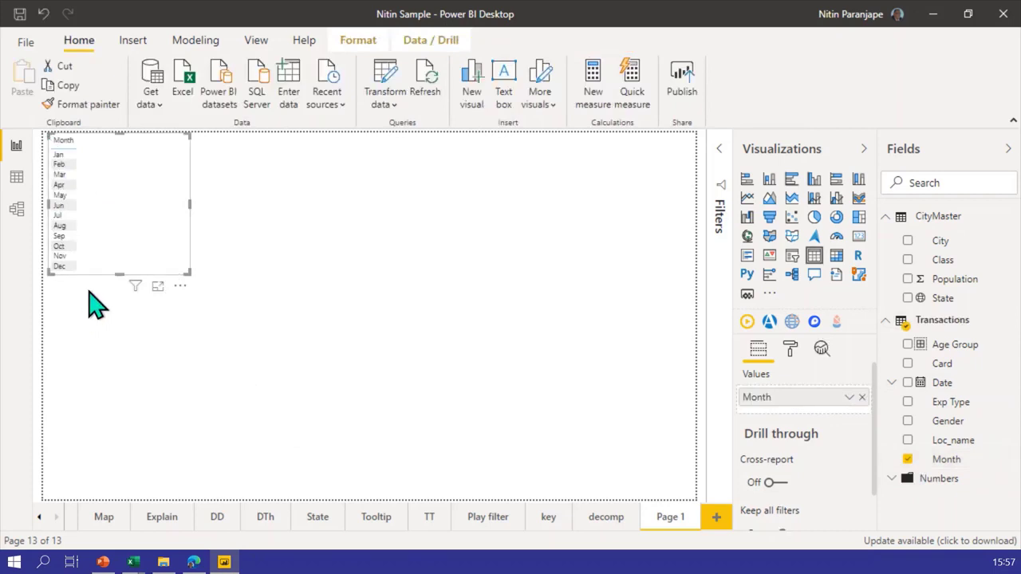
click(106, 294)
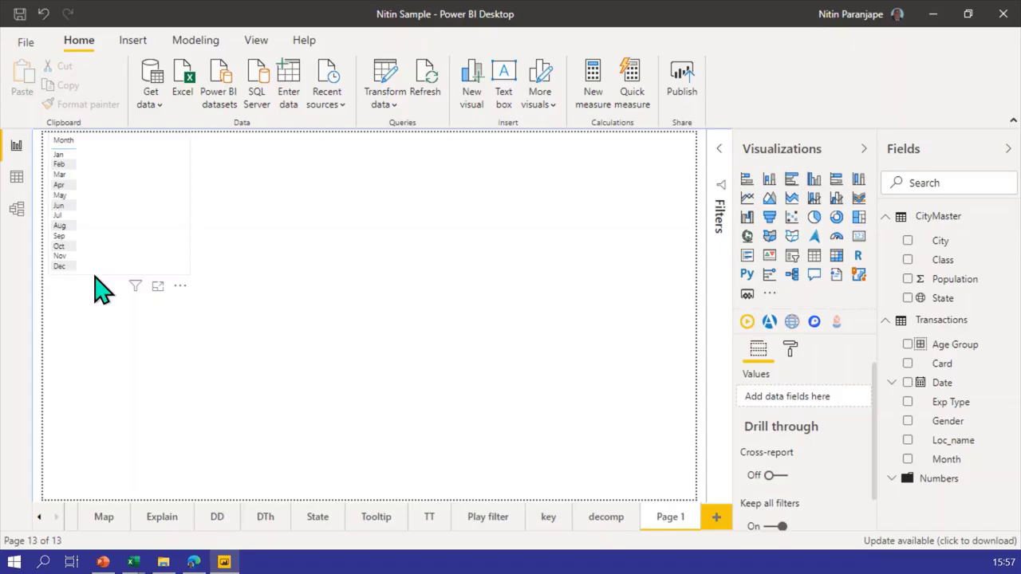
click(96, 258)
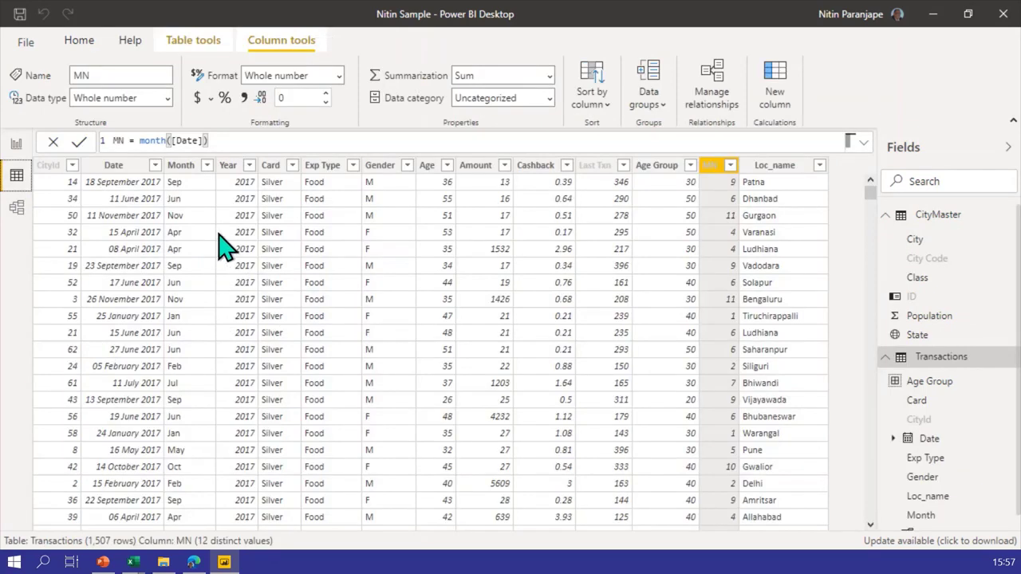
- Examine which data categories are available for the Year column in the Transactions data, without changing the category
click(233, 183)
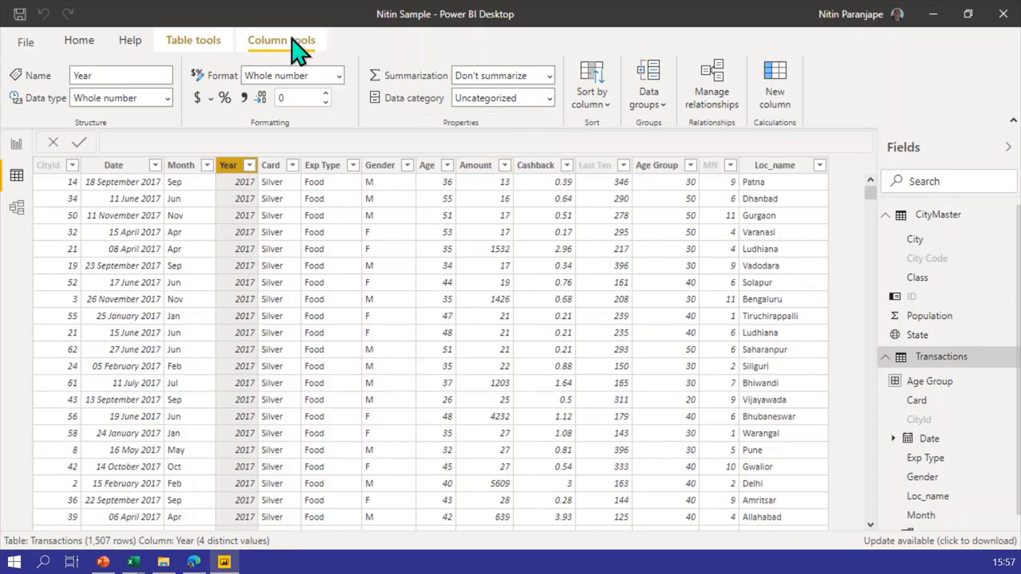
click(548, 98)
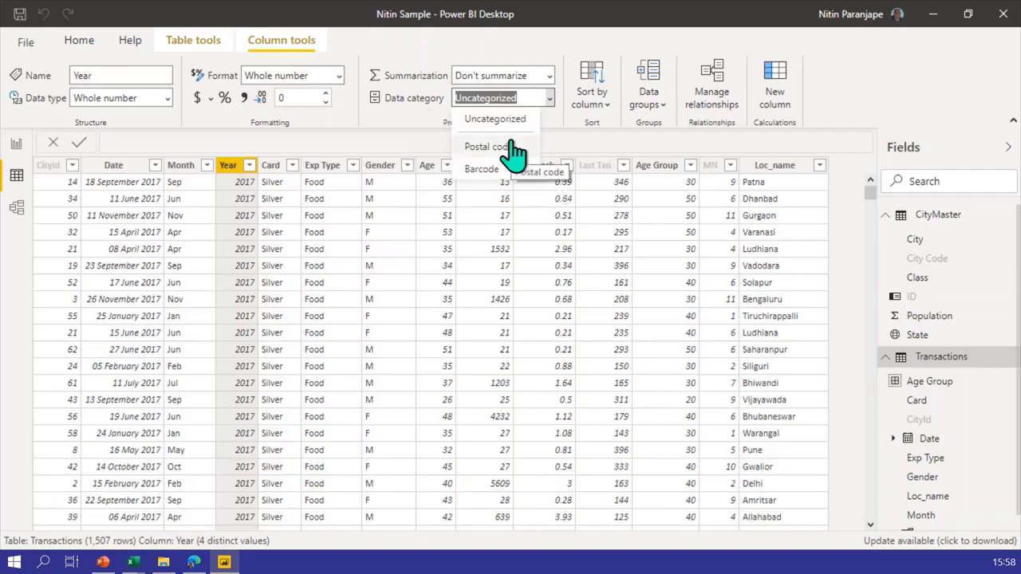
click(586, 143)
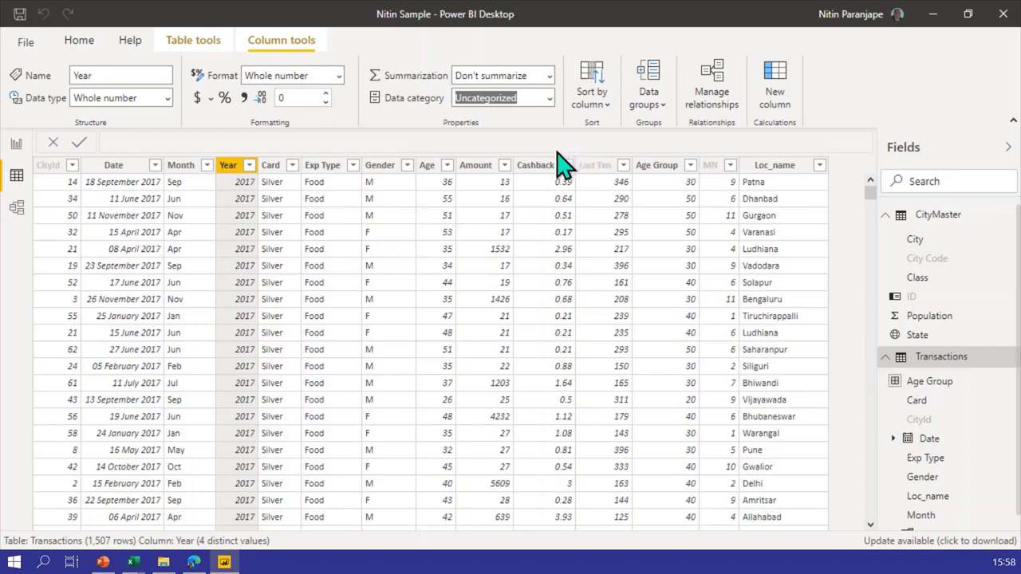
- Rename the City column of the CityMaster table as location, and open its data category options
click(938, 242)
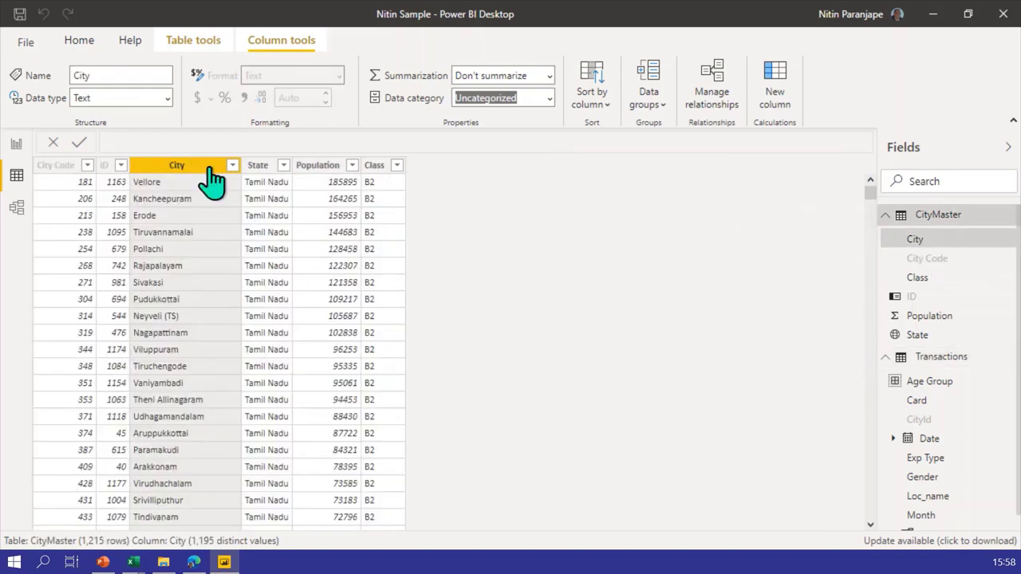
double_click(185, 171)
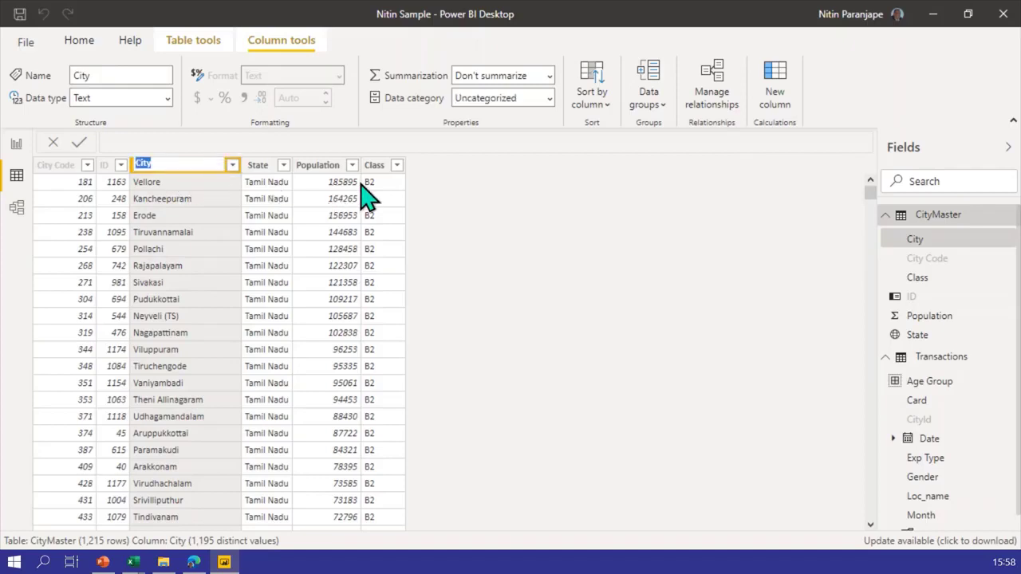
text(xyz)
key(BackSpace)
key(BackSpace)
key(BackSpace)
text(location)
key(Return)
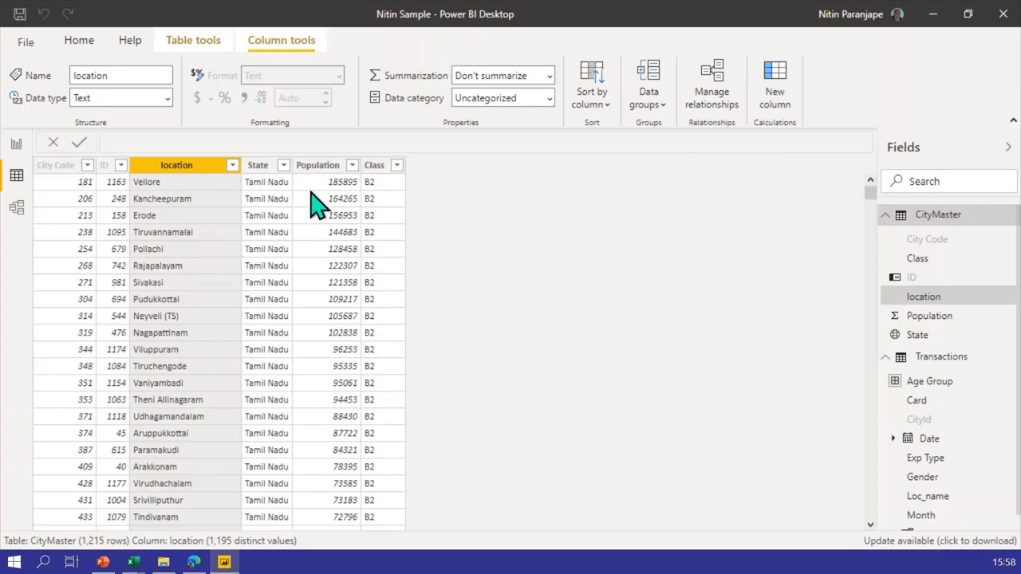
click(549, 98)
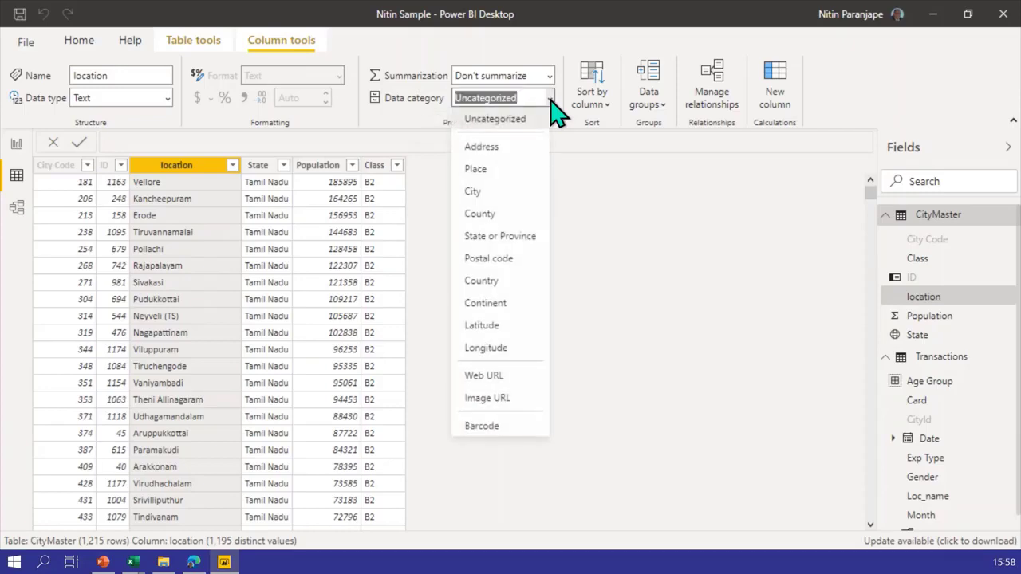
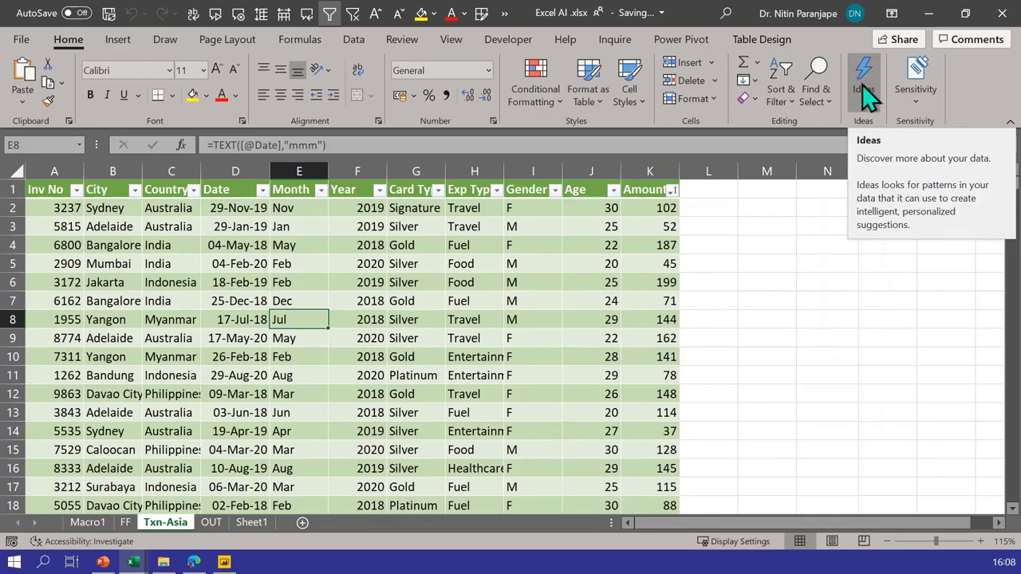
- Switch to Excel, run Ideas on the Txn-Asia transactions table and widen the area showing the suggestions
click(469, 338)
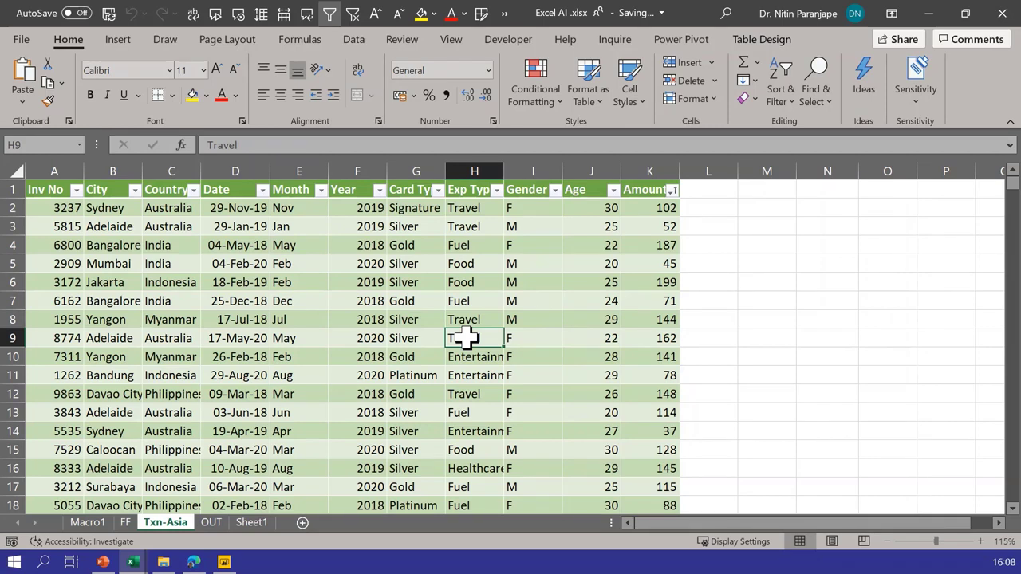
click(862, 82)
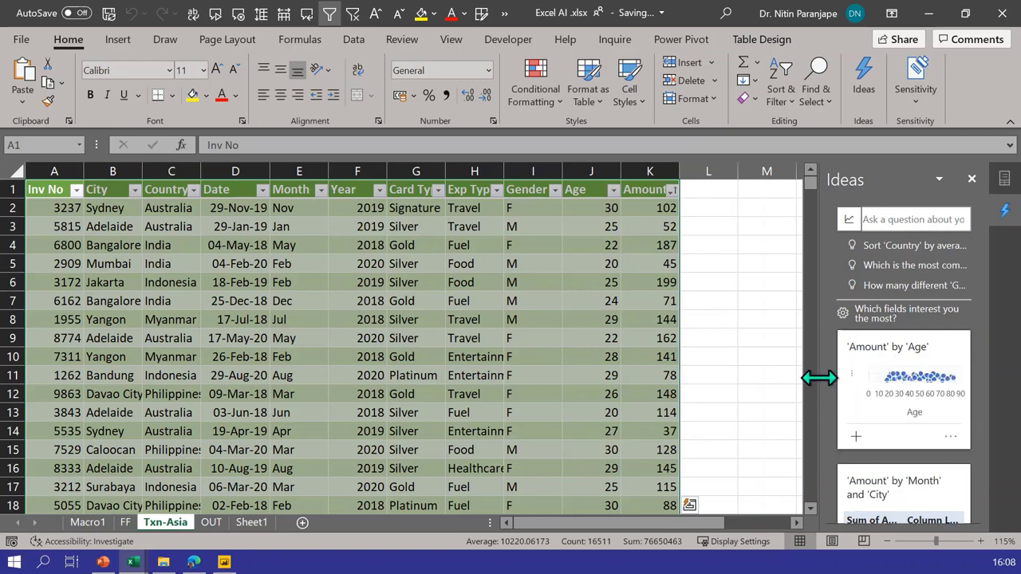
drag(819, 378, 778, 382)
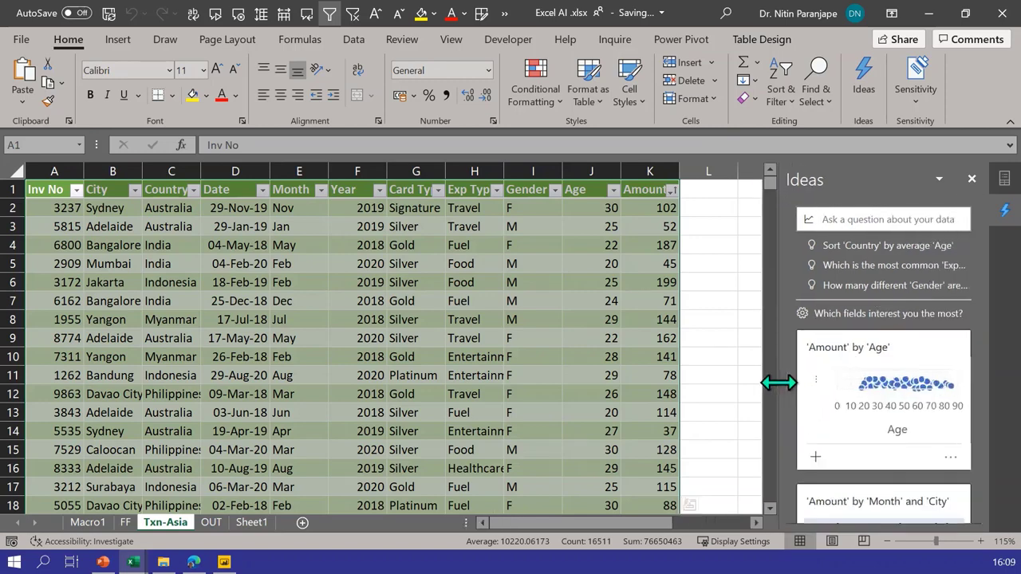
click(488, 296)
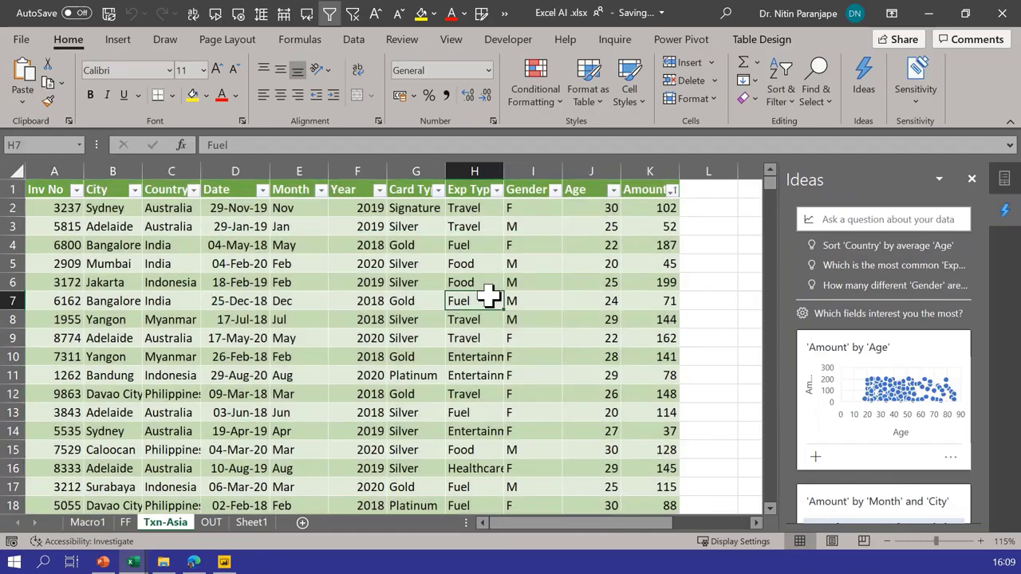
- Insert the suggested 'Amount' by 'Age' scatter chart from Ideas, move it over the data to inspect its outliers, and delete it
click(488, 287)
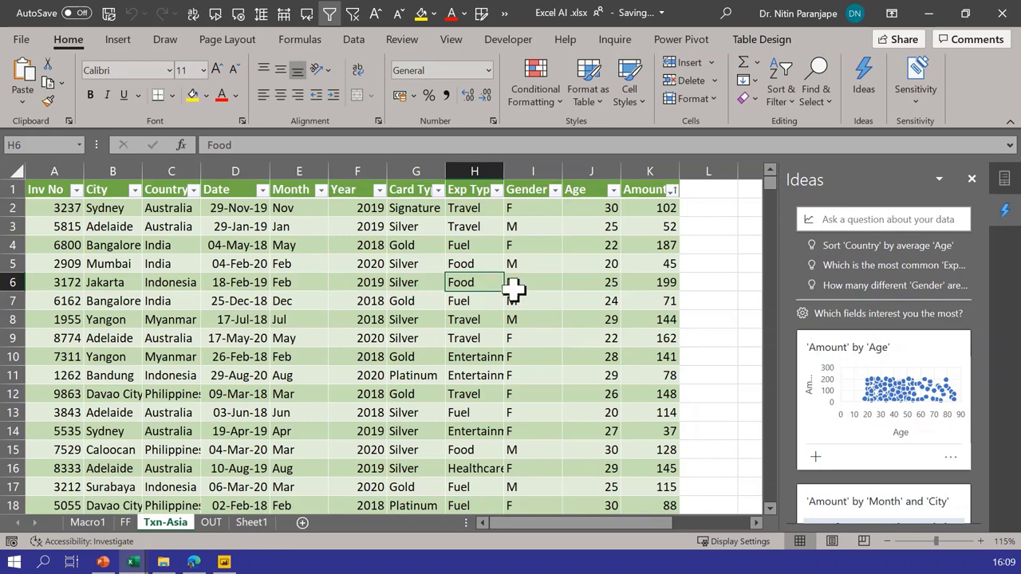
mouse_move(911, 376)
scroll(934, 395, down, 2)
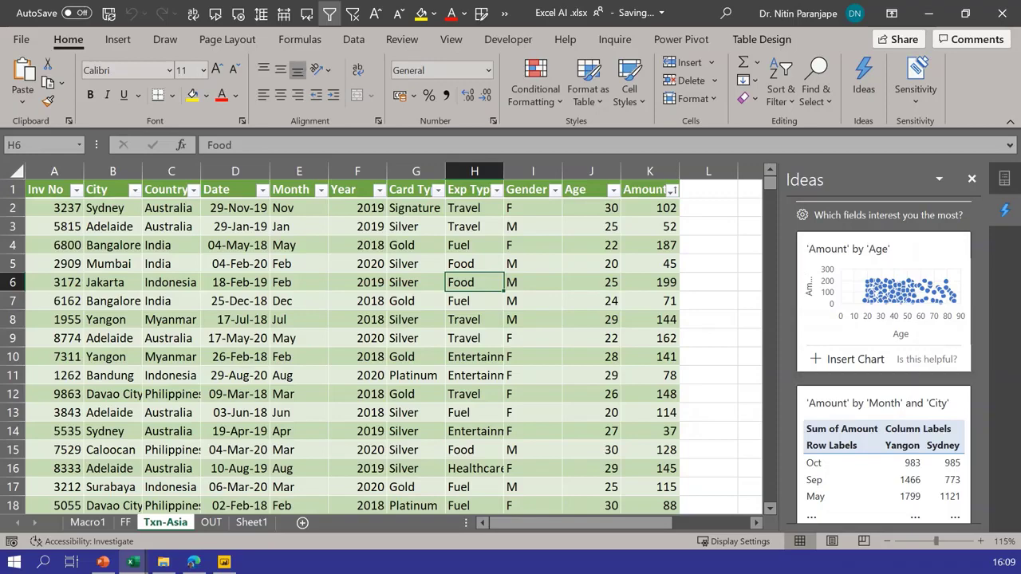
key(alt+Tab)
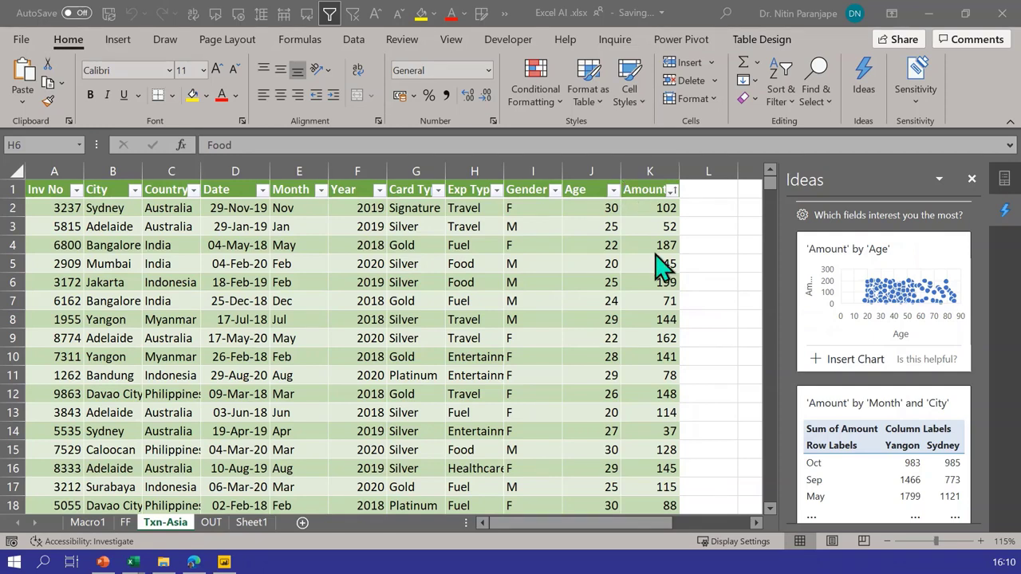
click(854, 360)
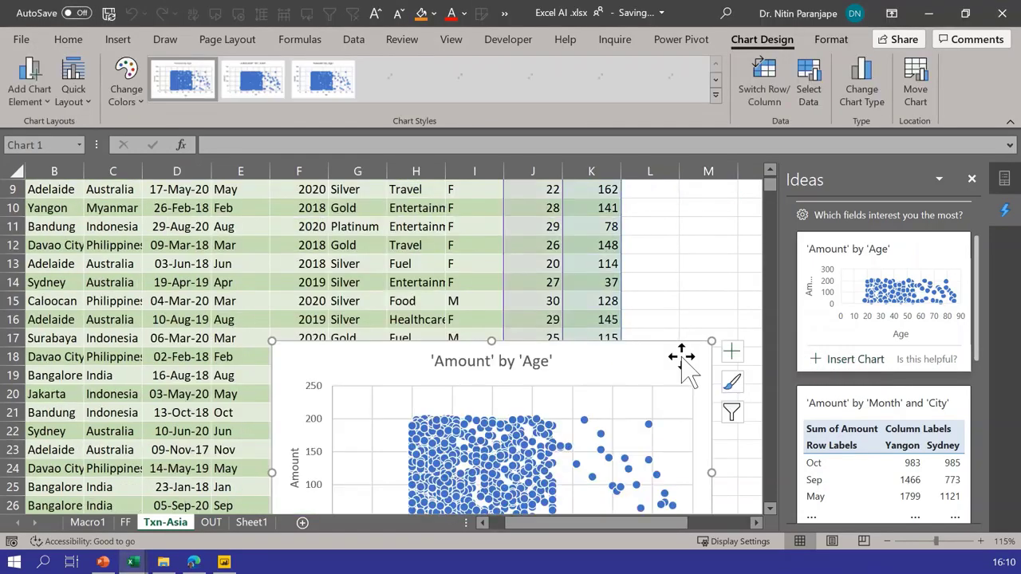
drag(381, 359, 318, 212)
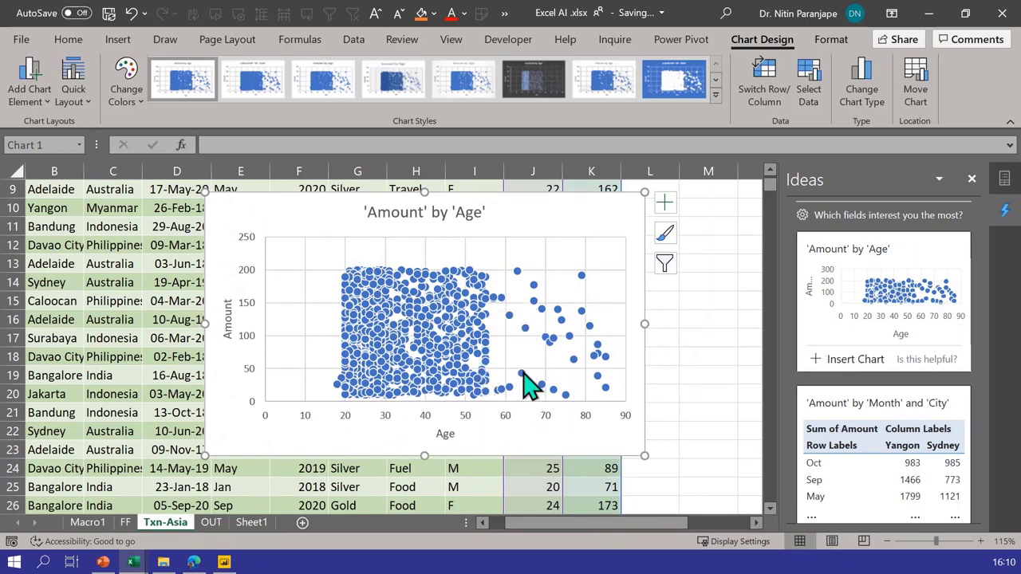
mouse_move(523, 372)
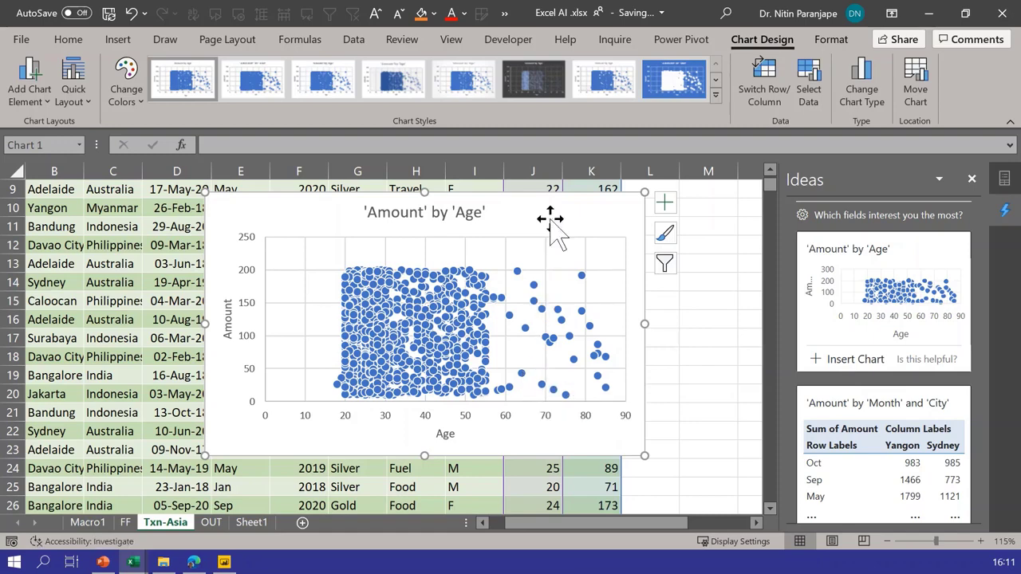
key(Delete)
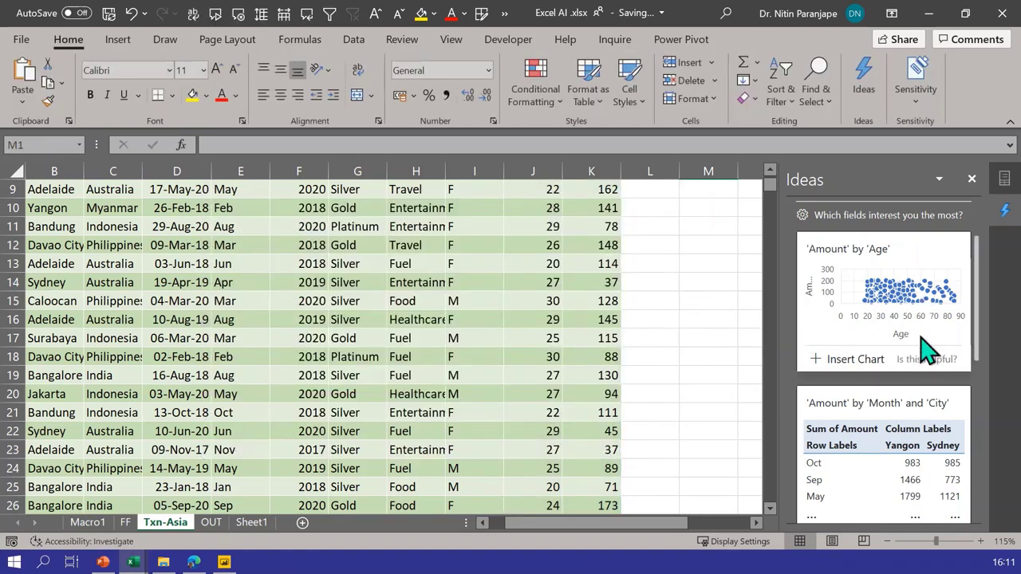
- Look through the Ideas suggestions, widen their area, and insert the PivotChart for the suggestion that Age decreases over Year
scroll(925, 351, down, 5)
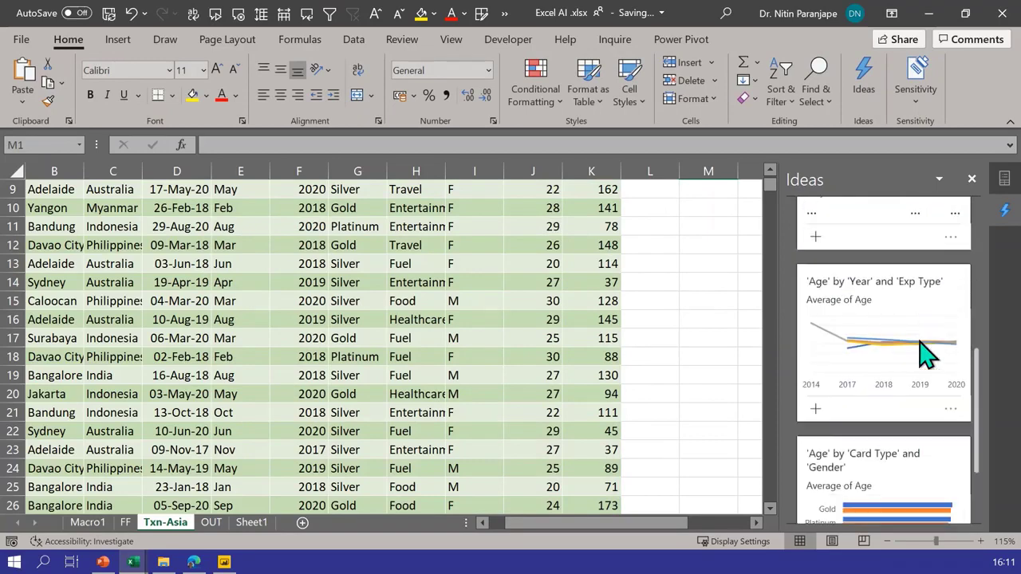
scroll(925, 355, down, 3)
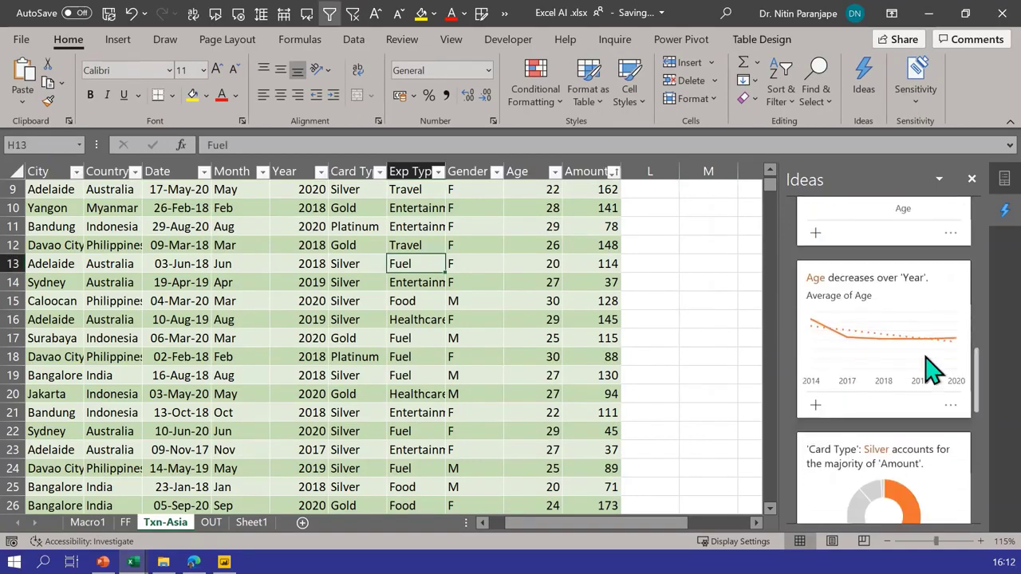
scroll(923, 347, up, 1)
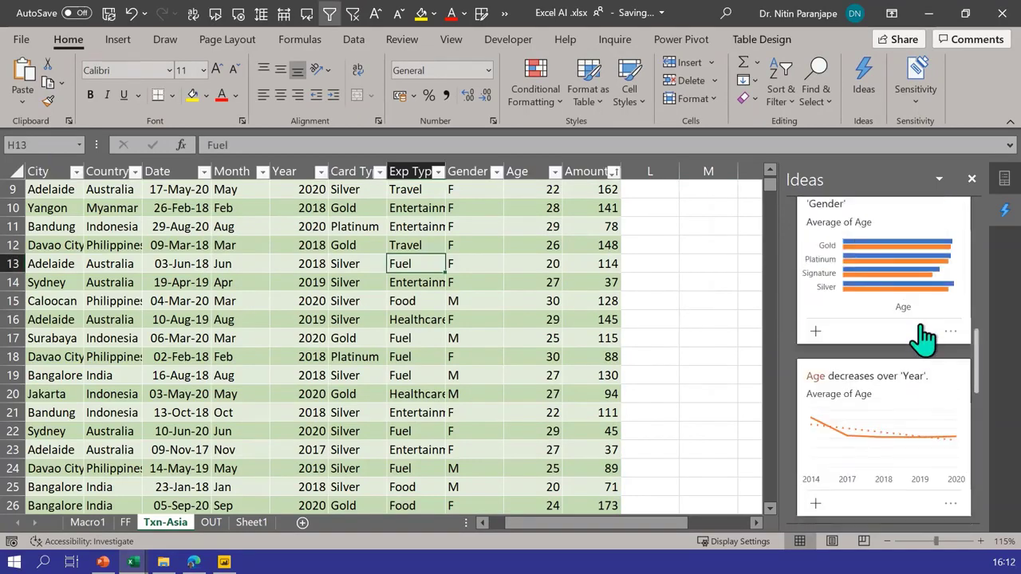
scroll(923, 339, down, 2)
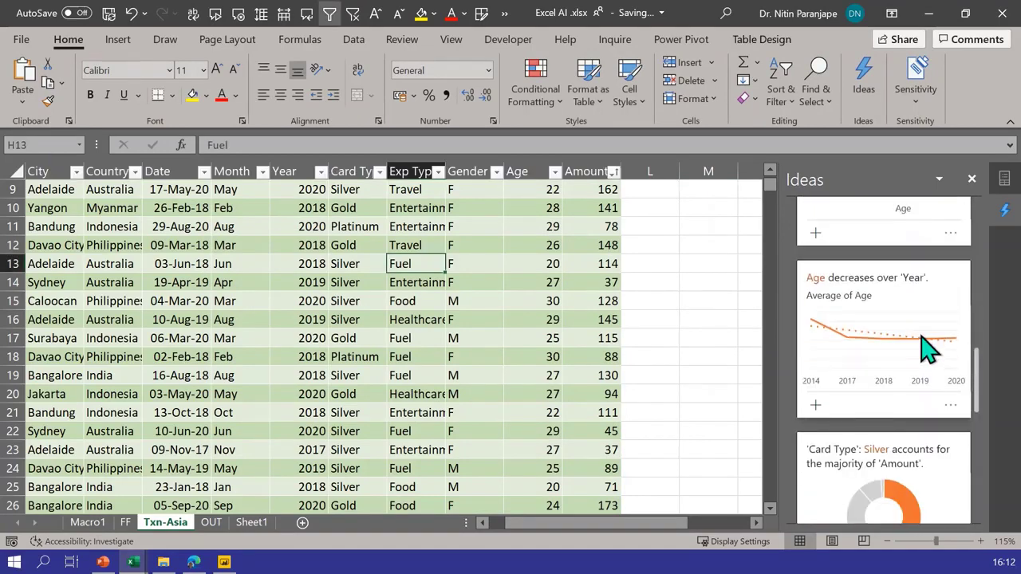
scroll(926, 347, down, 1)
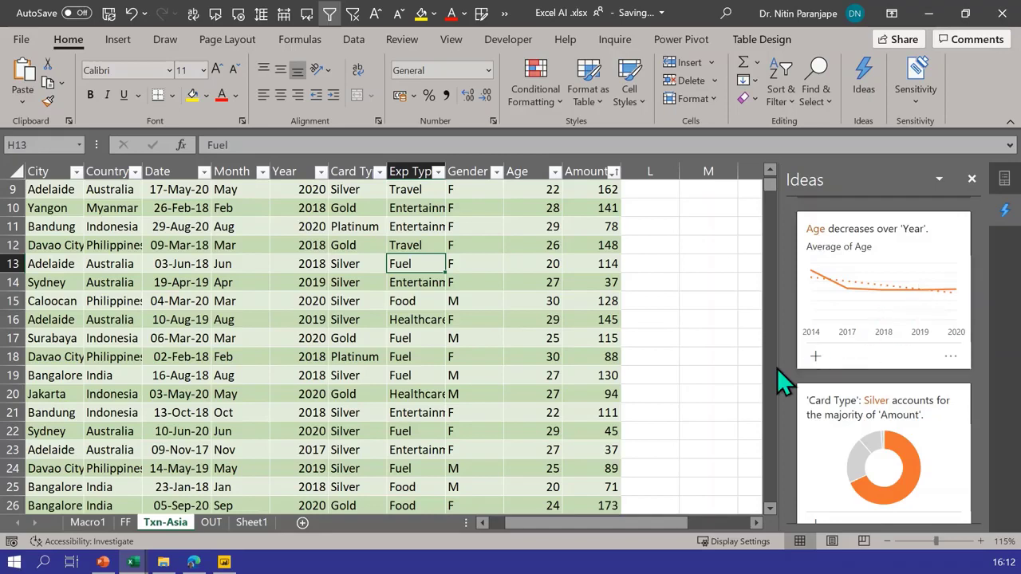
drag(780, 369, 720, 381)
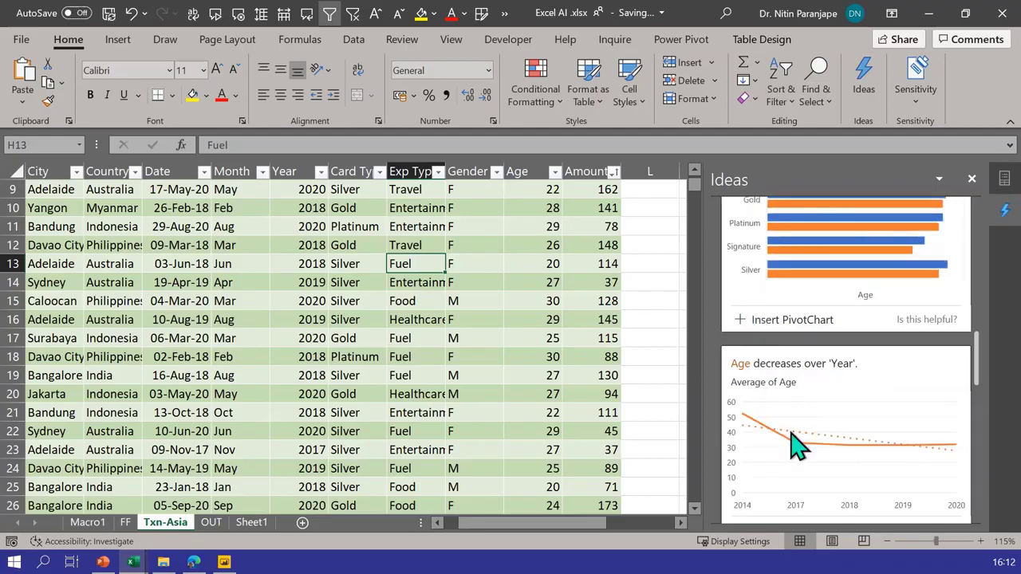
scroll(798, 438, down, 1)
click(784, 484)
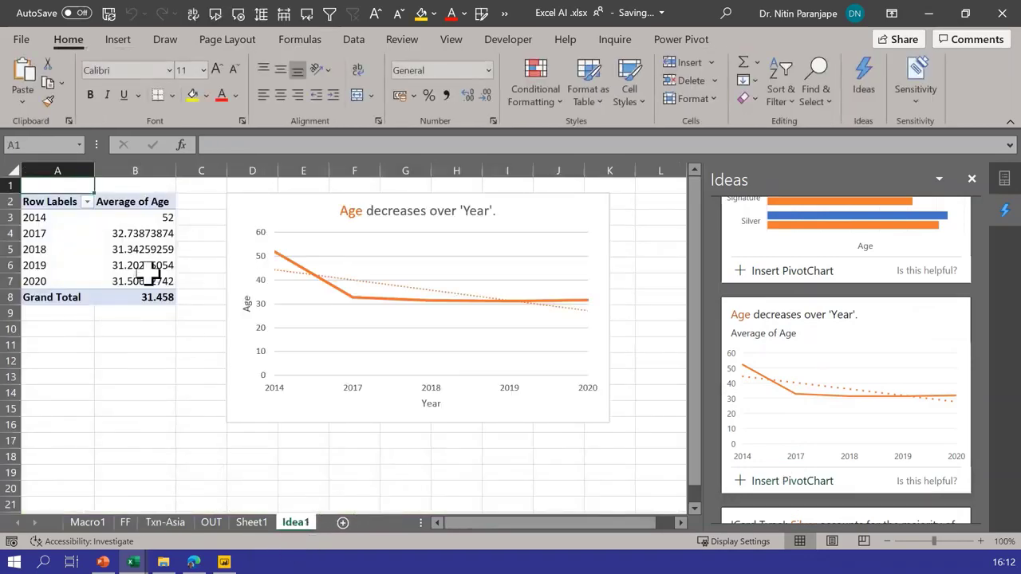
- Show the R-squared value of the trendline on the Age over Year chart and select its label
click(381, 285)
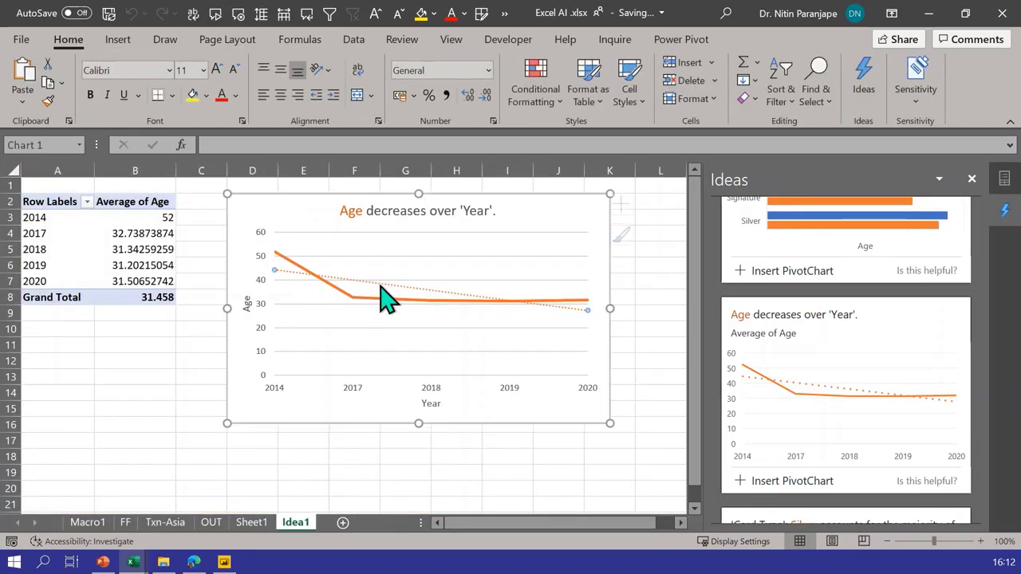
right_click(558, 311)
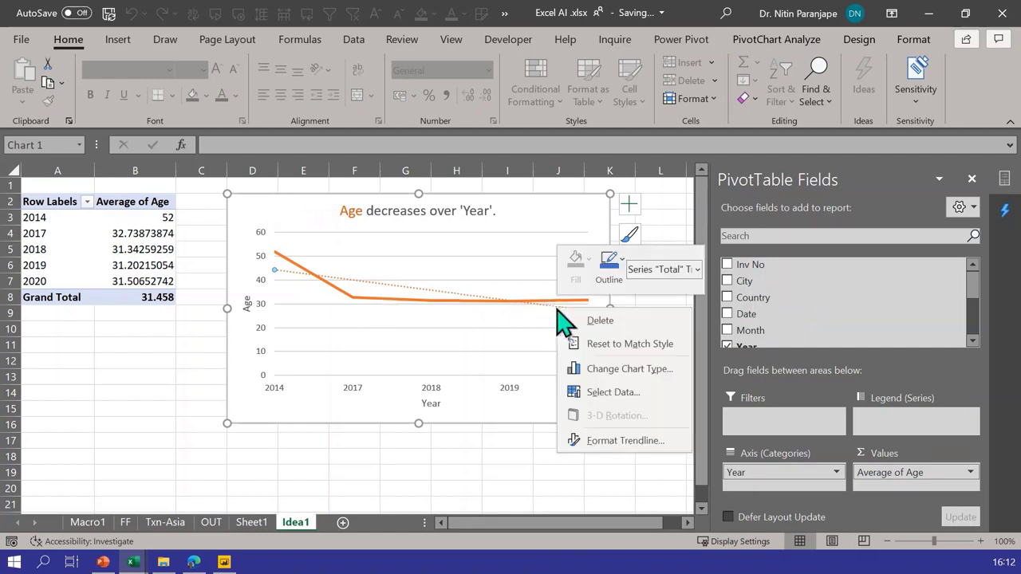
click(626, 440)
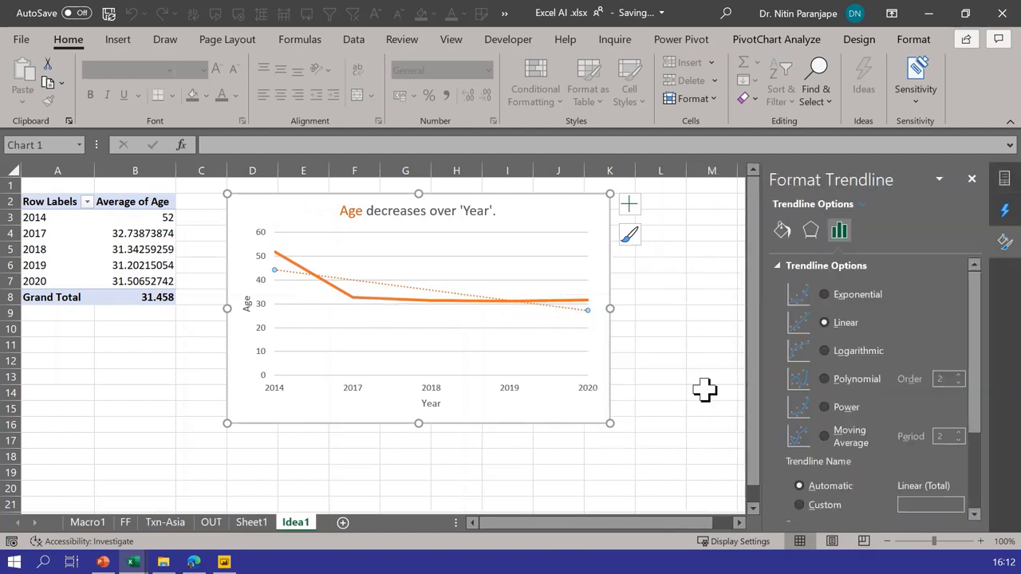
scroll(858, 390, down, 3)
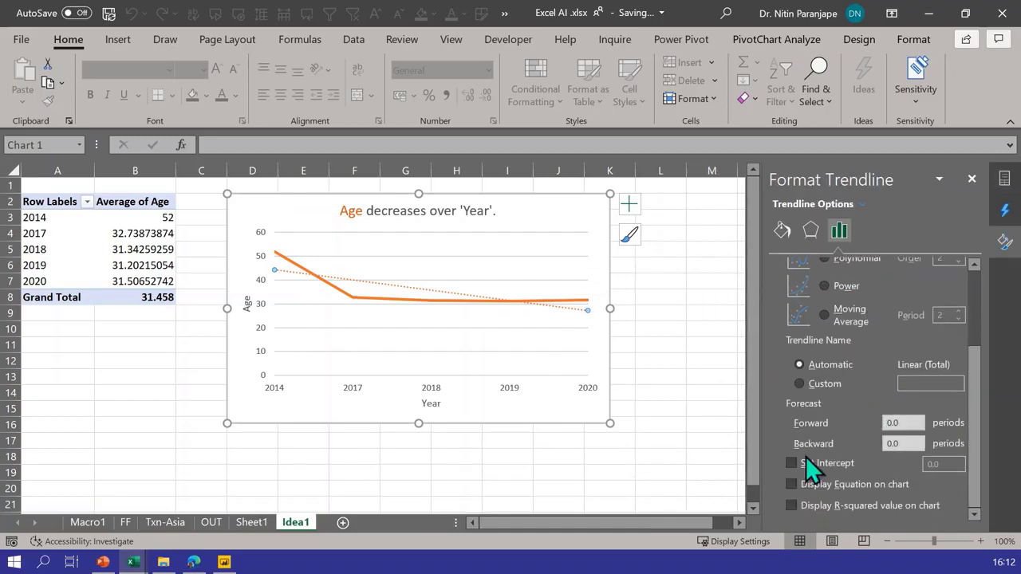
click(793, 505)
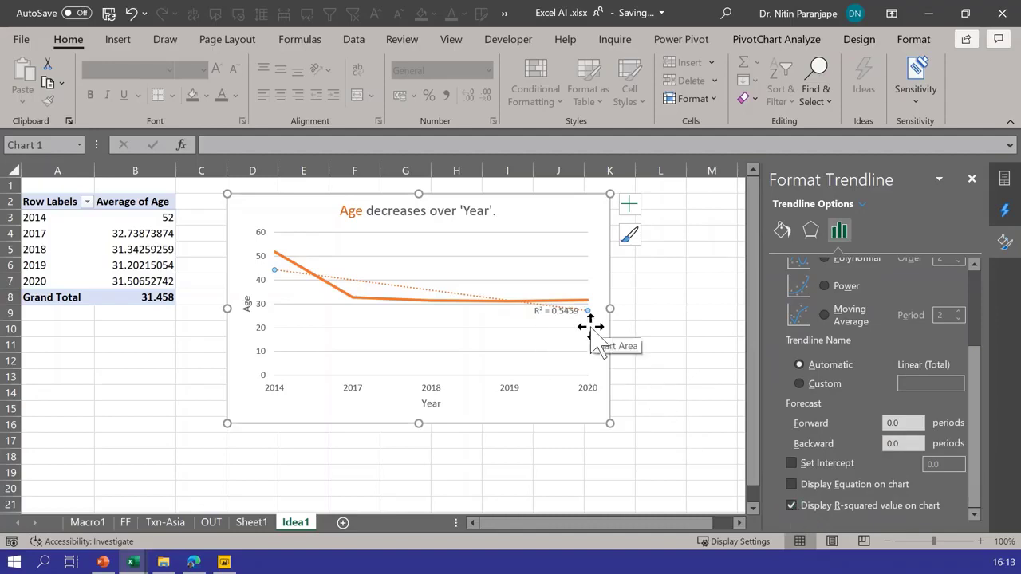
click(561, 312)
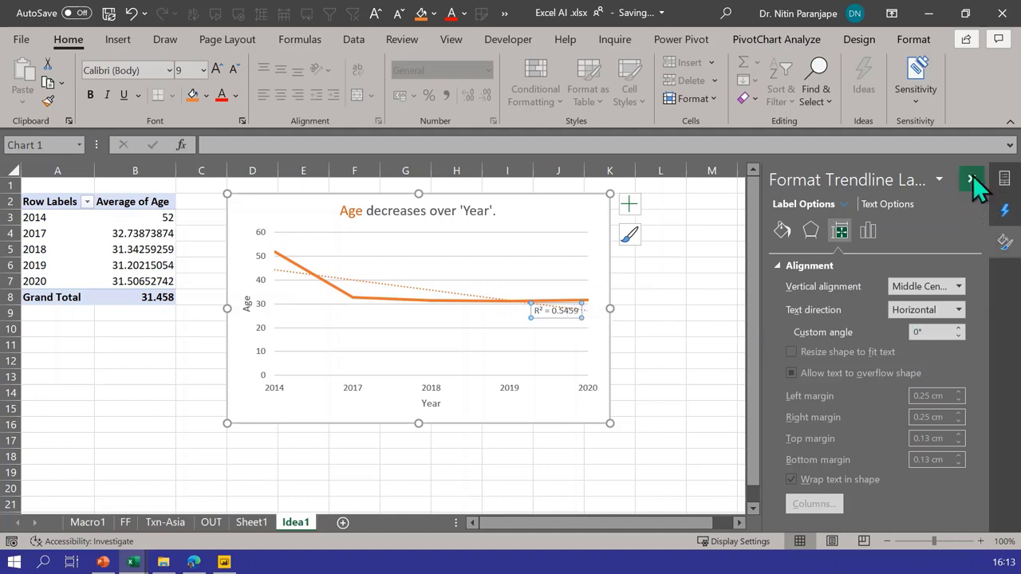
- Return to the Txn-Asia sheet, reopen its Ideas and review the remaining suggestions down to the frequency of Age
click(169, 528)
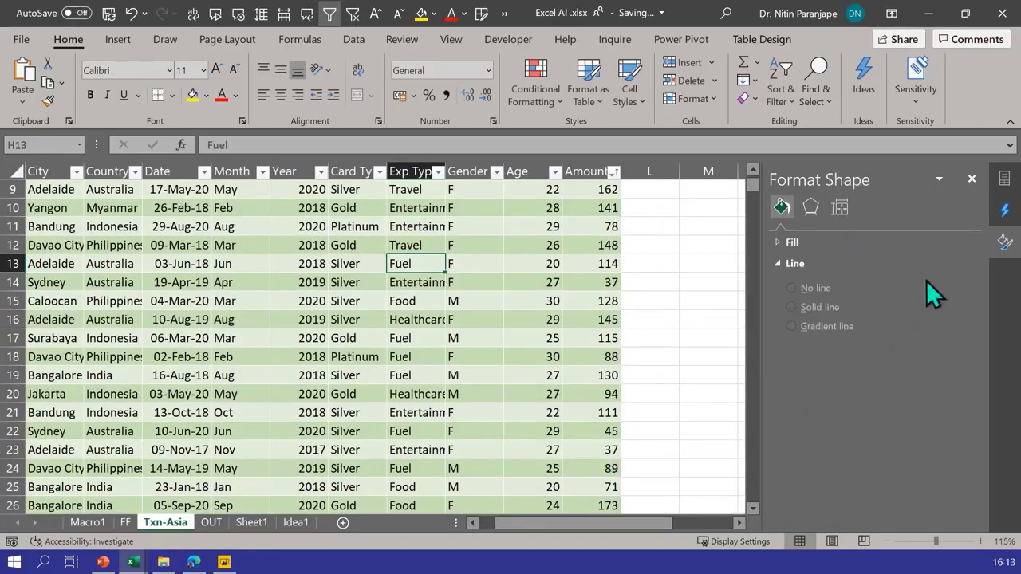
click(1005, 211)
scroll(904, 319, down, 3)
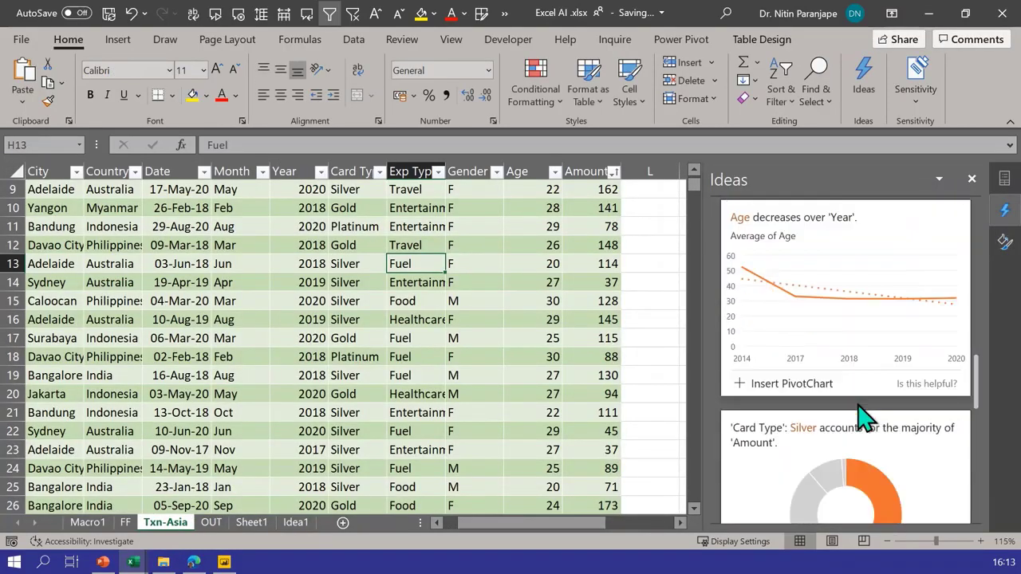
scroll(865, 415, down, 6)
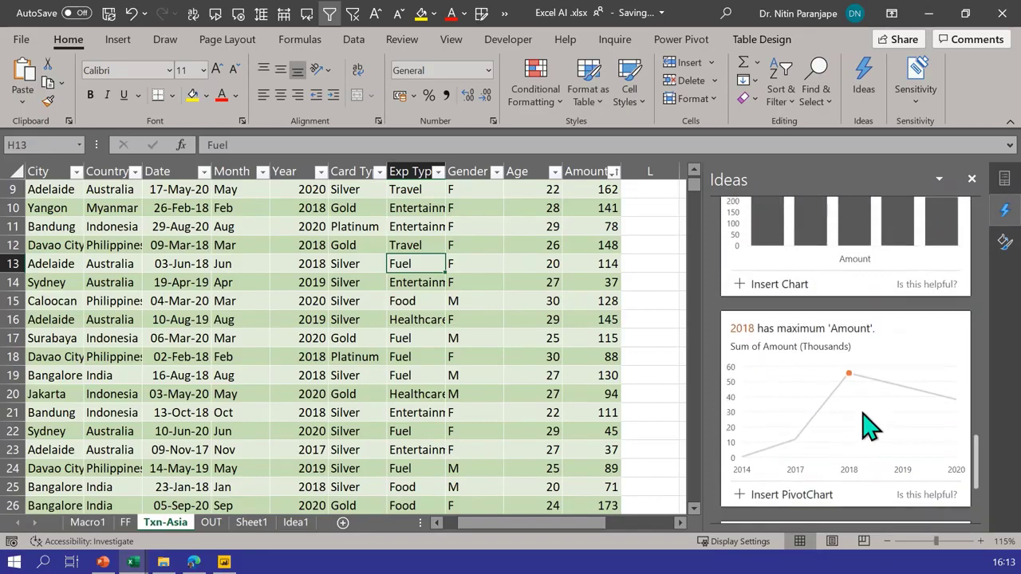
scroll(870, 426, down, 3)
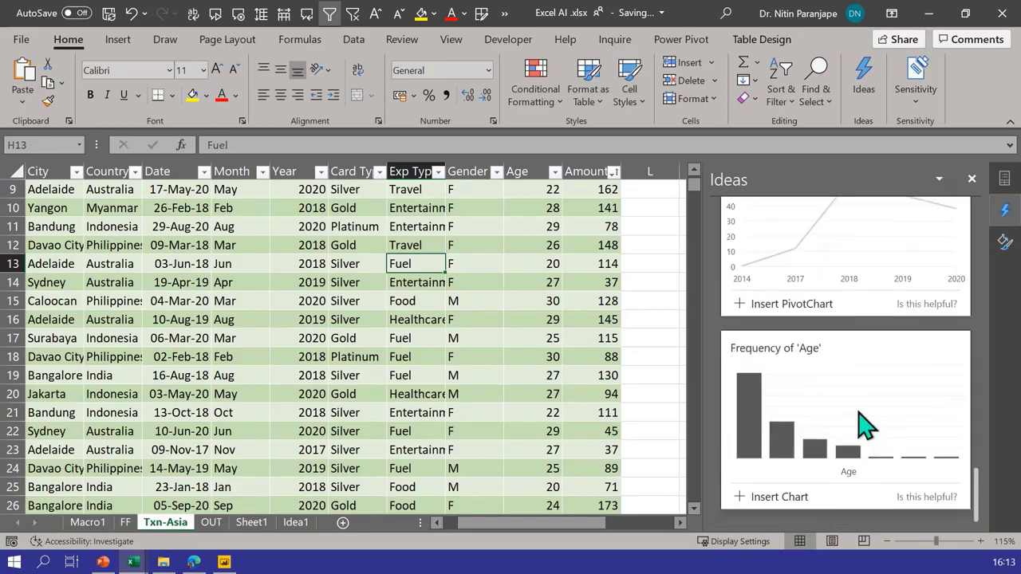
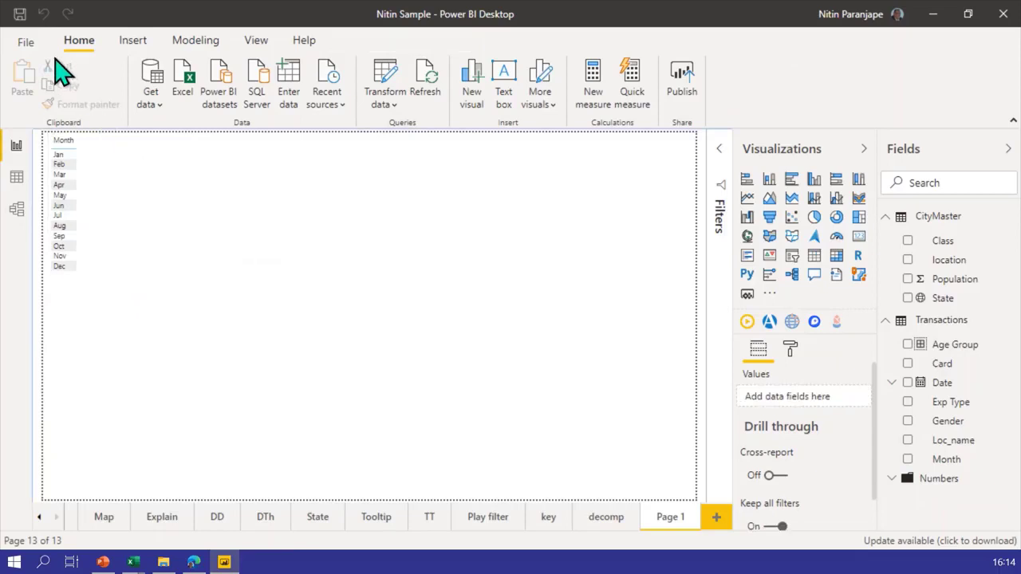
- Switch to Power BI Desktop, start publishing the sample report and save its changes
click(686, 97)
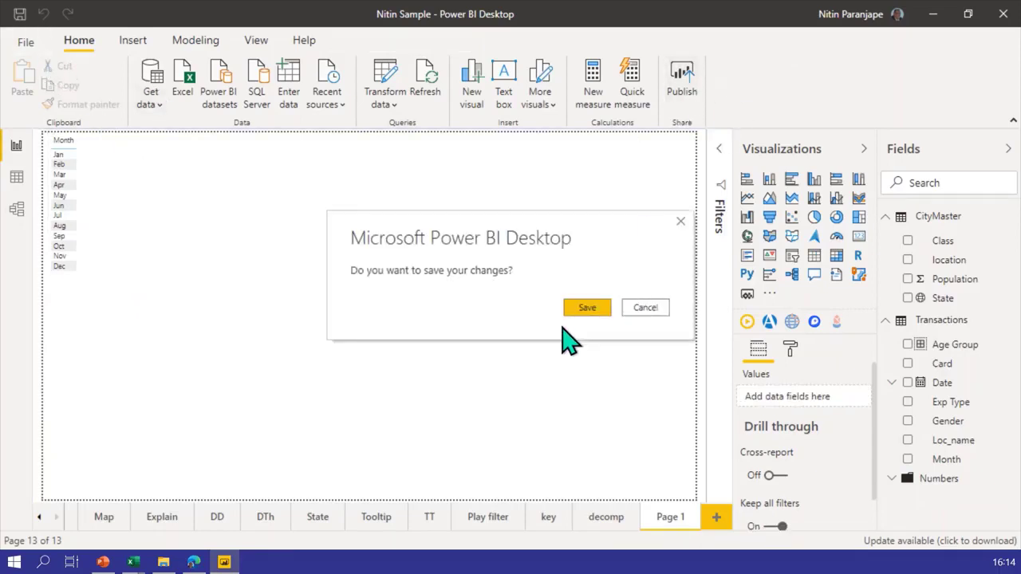
click(583, 310)
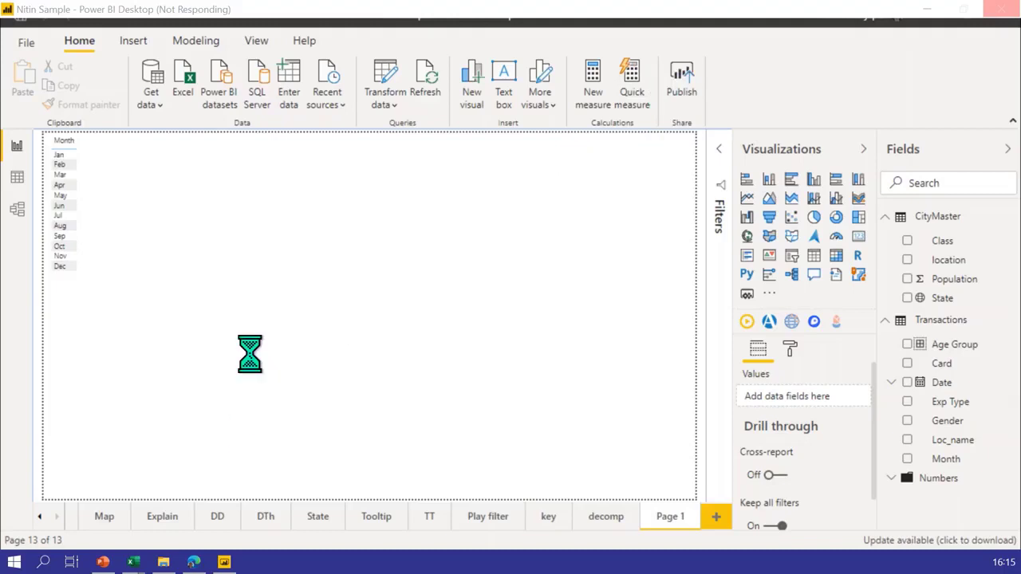
- Switch to the Power BI service in Edge and examine the Quick Insights generated for the sample dataset
mouse_move(197, 563)
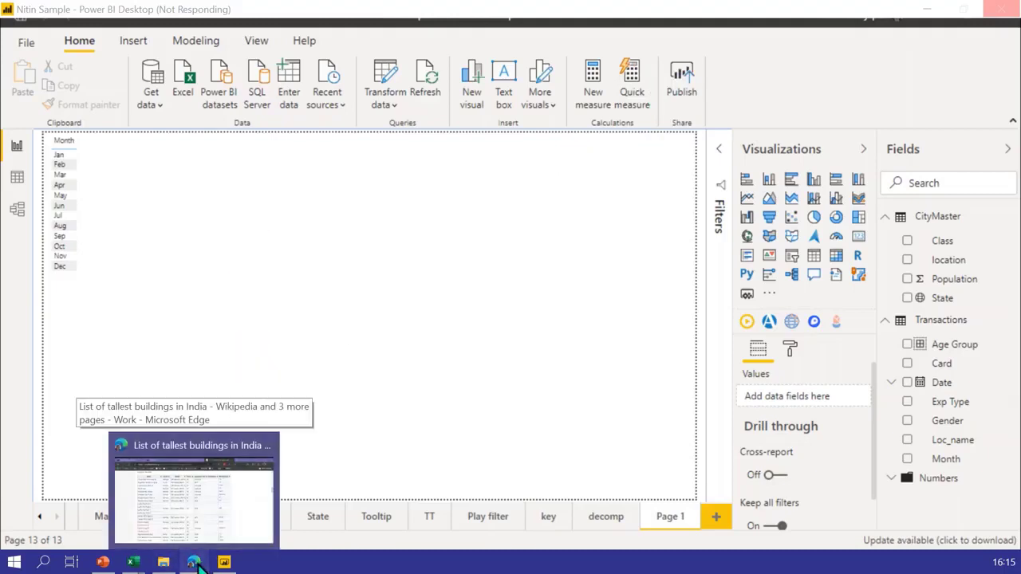
click(191, 478)
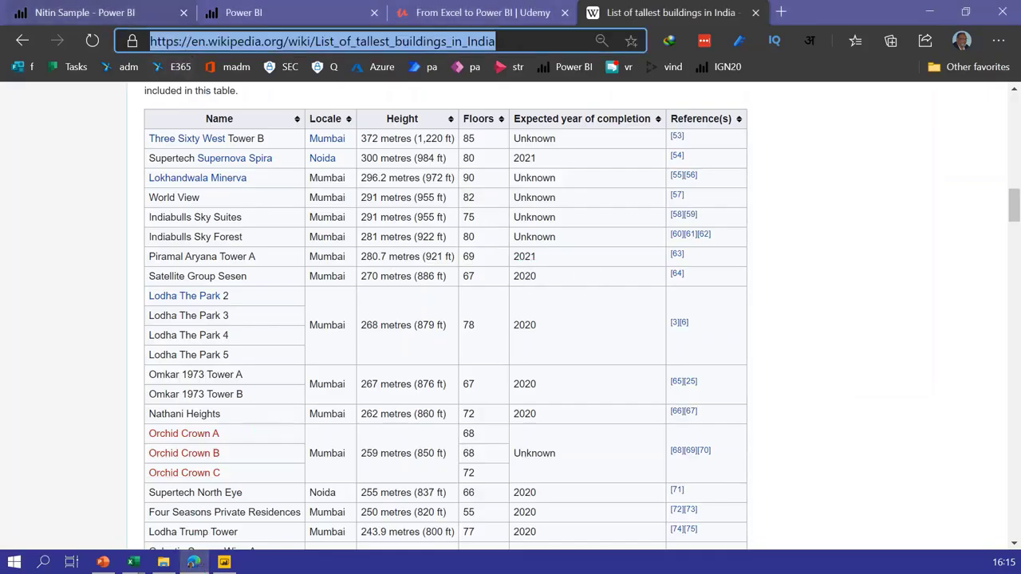
click(257, 14)
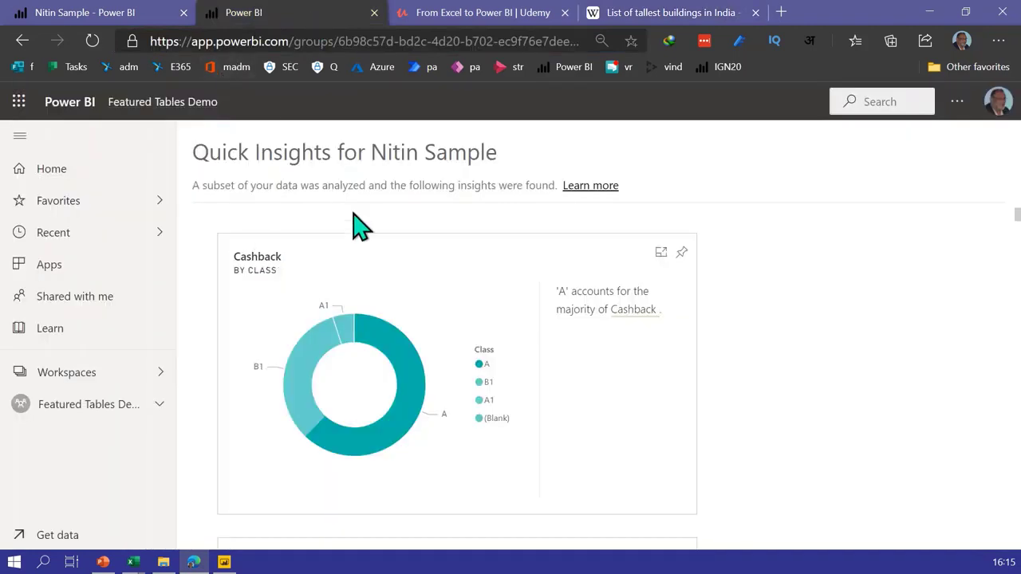
scroll(540, 319, down, 1)
scroll(540, 319, down, 5)
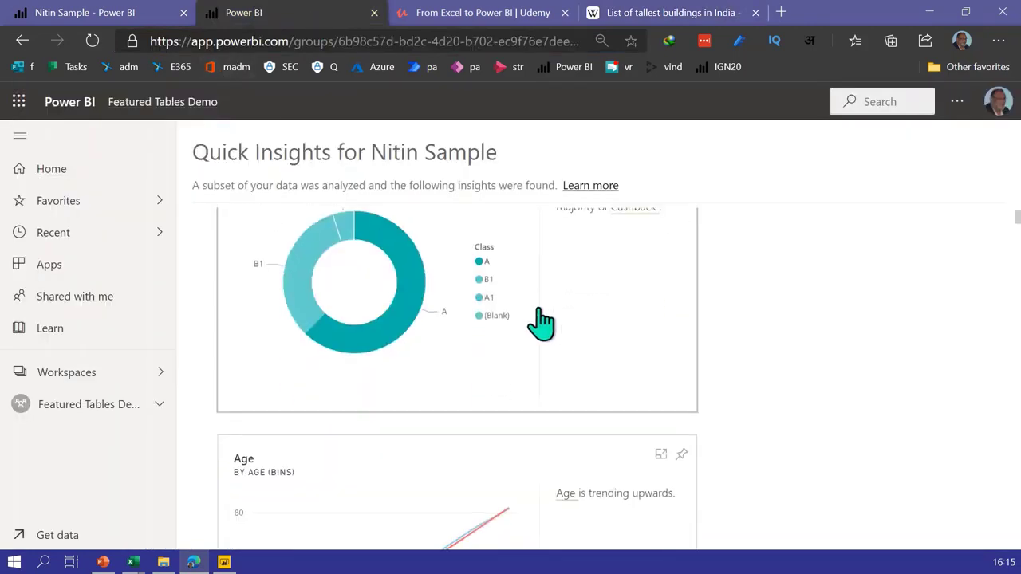
scroll(568, 355, down, 6)
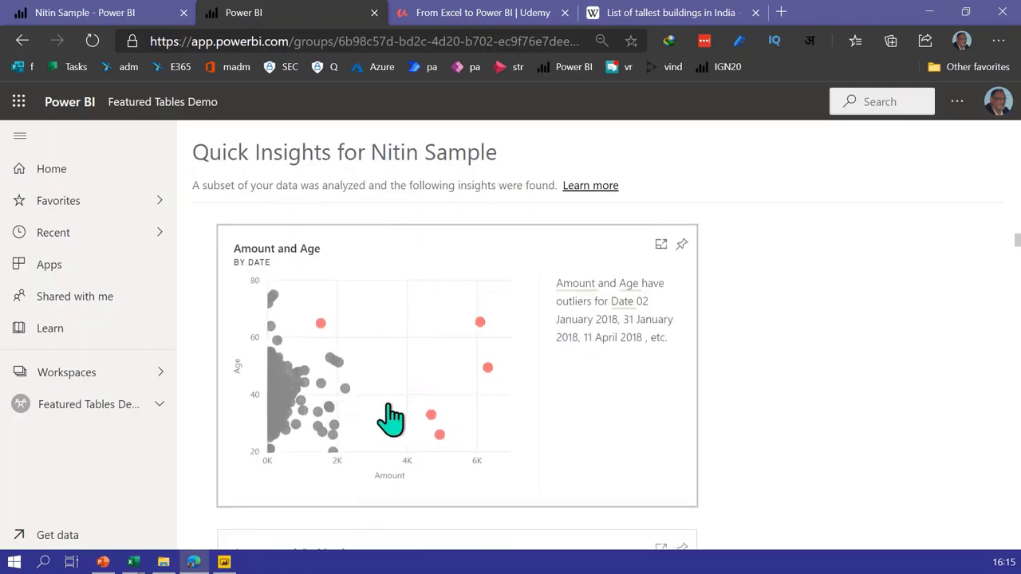
scroll(431, 410, down, 4)
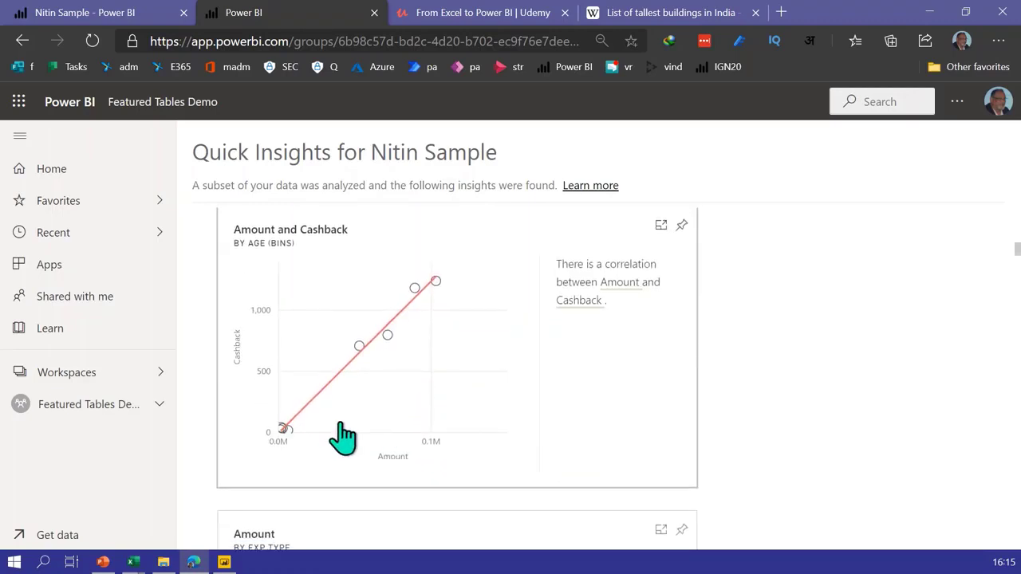
scroll(514, 351, down, 4)
scroll(515, 355, down, 4)
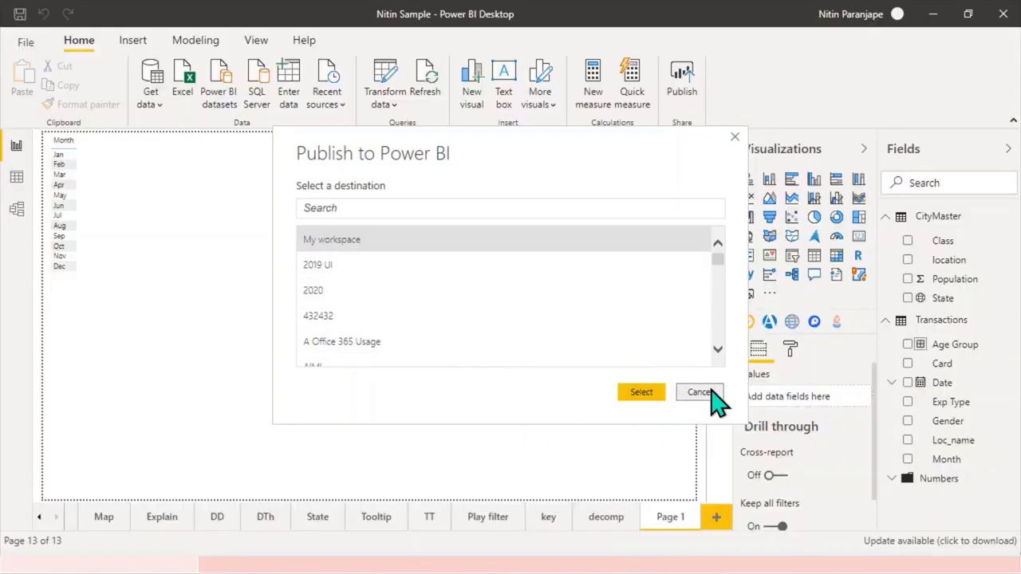
- Return to Power BI Desktop and cancel publishing the report at the choice of destination workspace
click(713, 393)
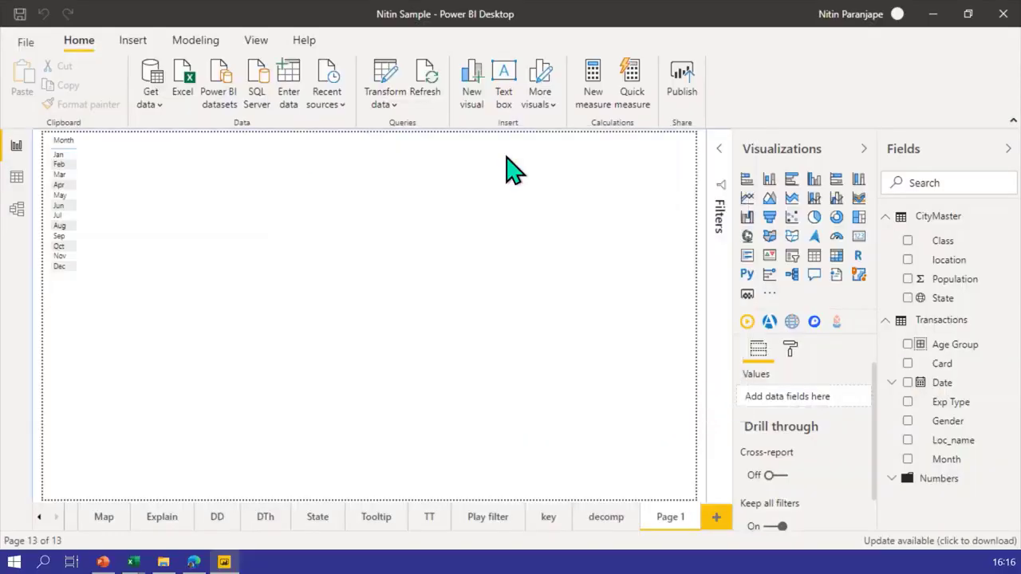
- On the first report page, view the Amount field's description in the card pie chart, and delete the narrative text below the map
click(102, 512)
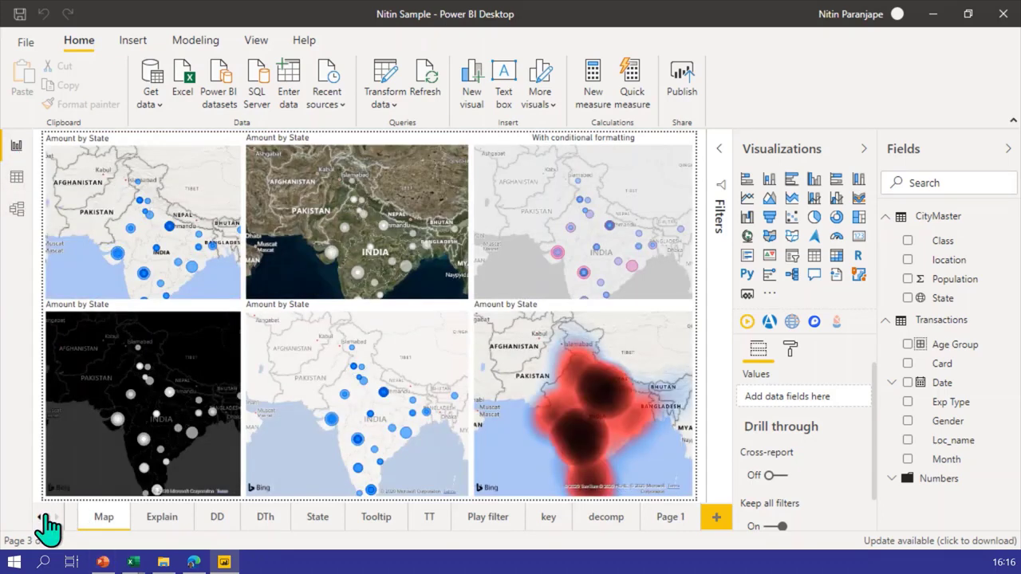
right_click(48, 526)
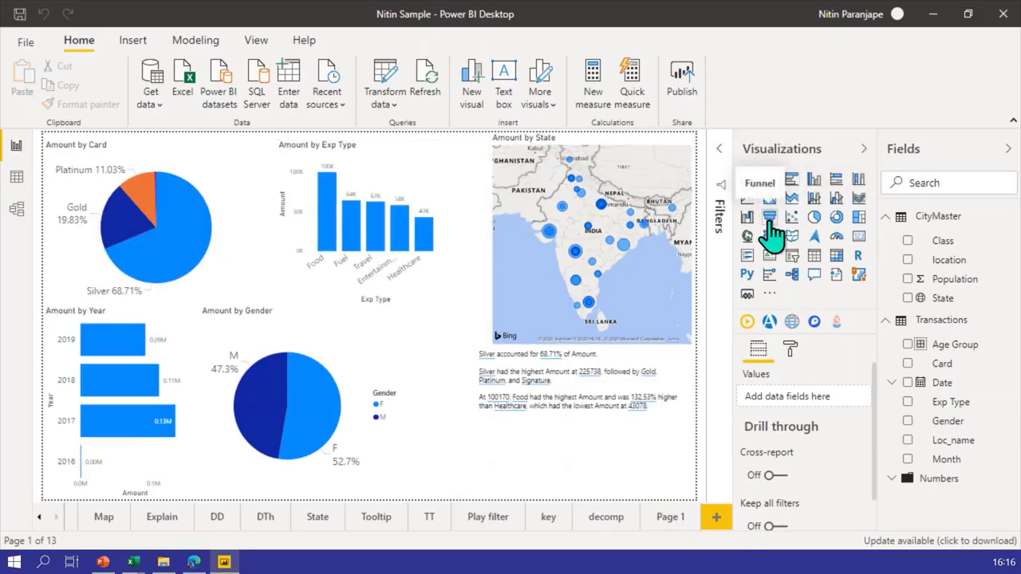
click(217, 160)
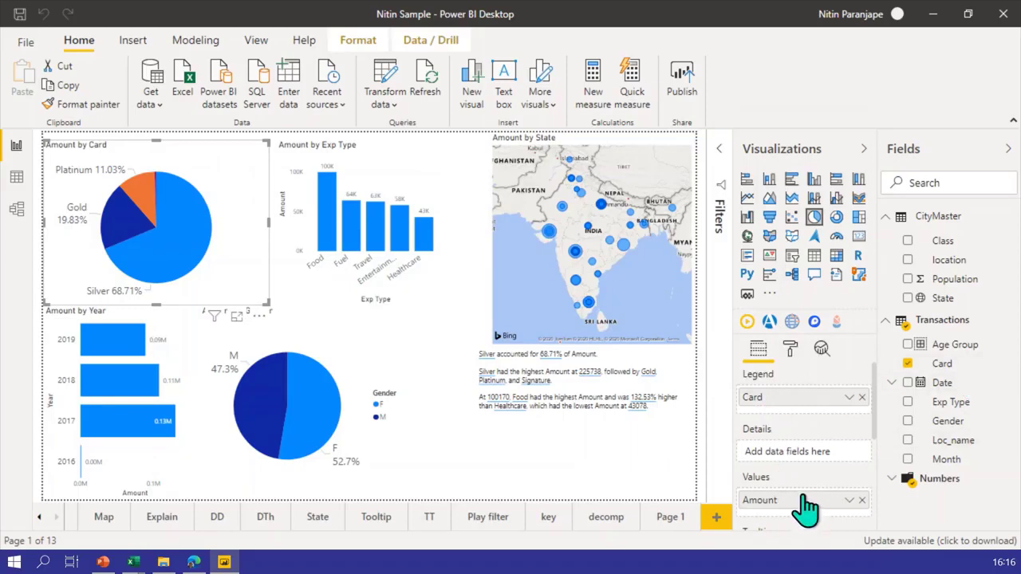
mouse_move(807, 505)
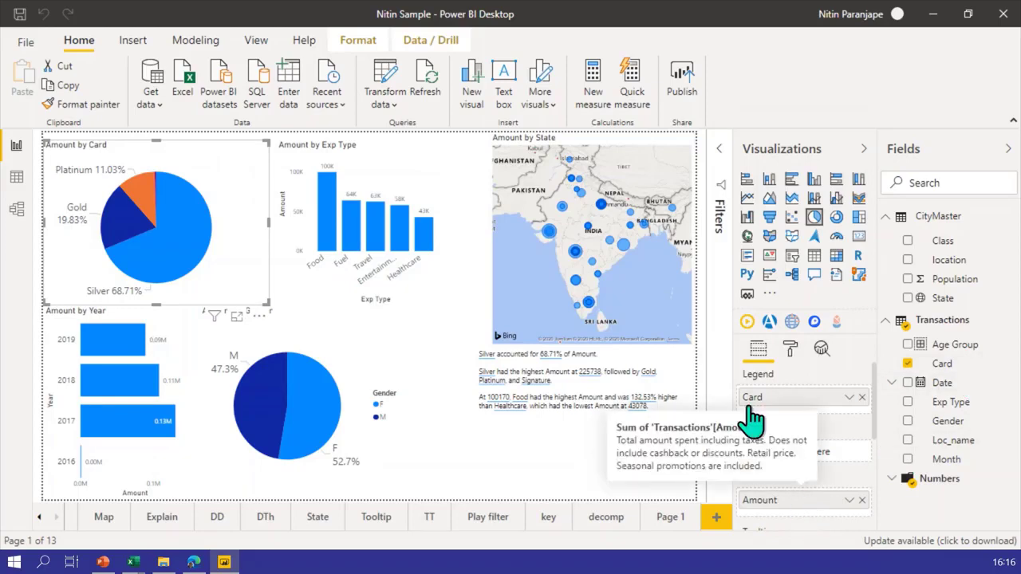
click(627, 365)
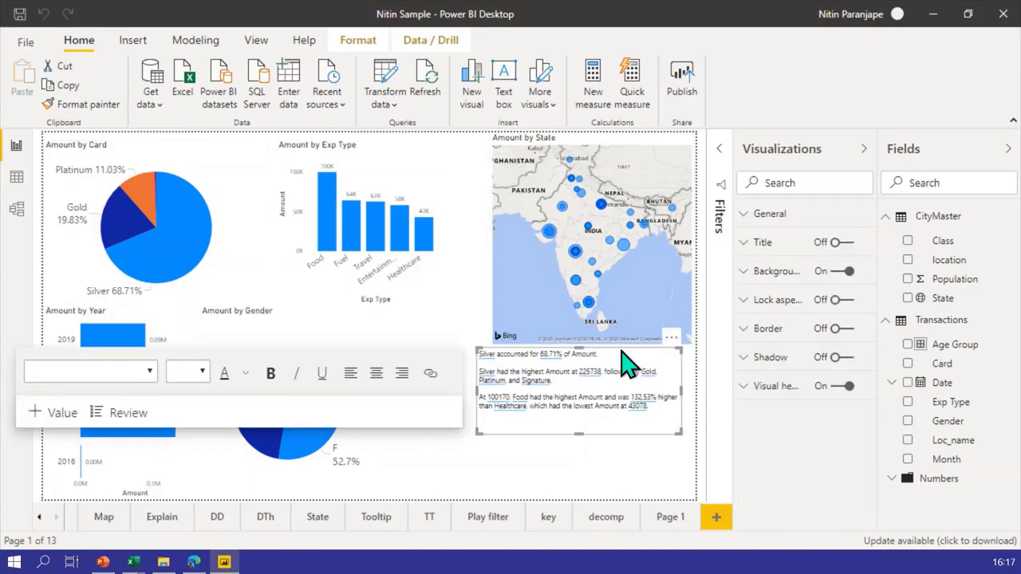
key(Delete)
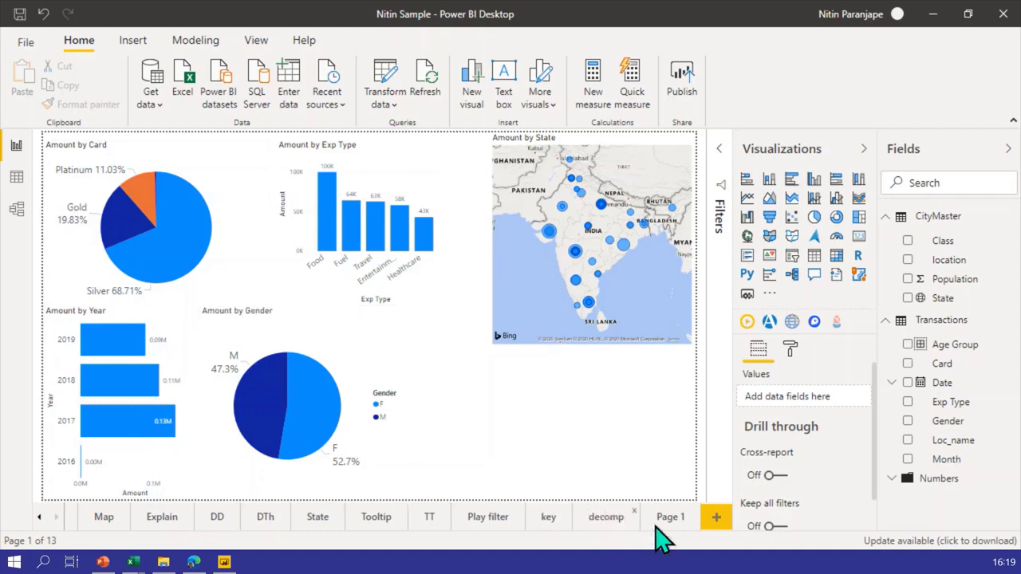
- Add a new report page, insert a Q&A visual on it and enlarge the visual to cover most of the page's centre
click(712, 523)
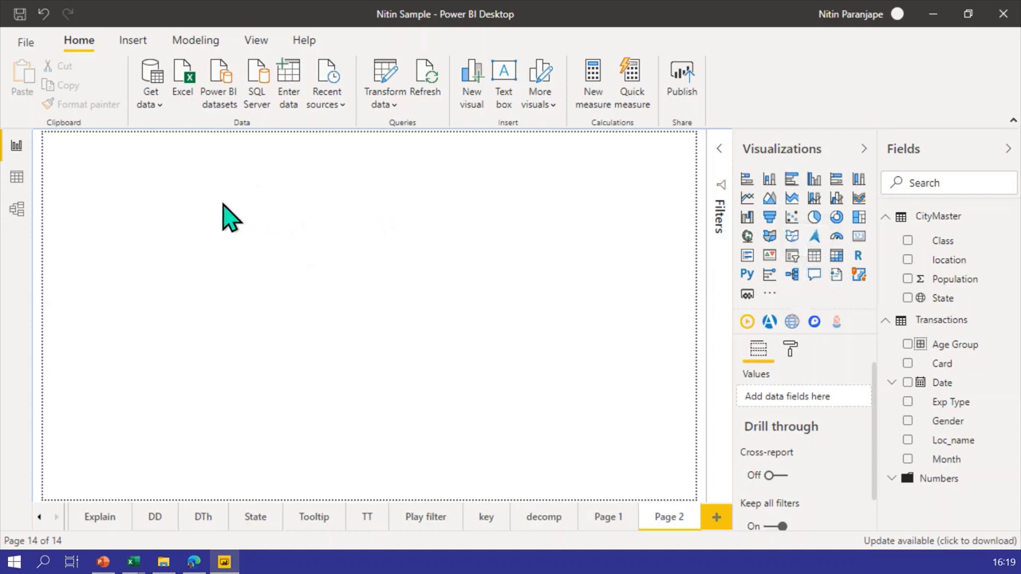
double_click(271, 249)
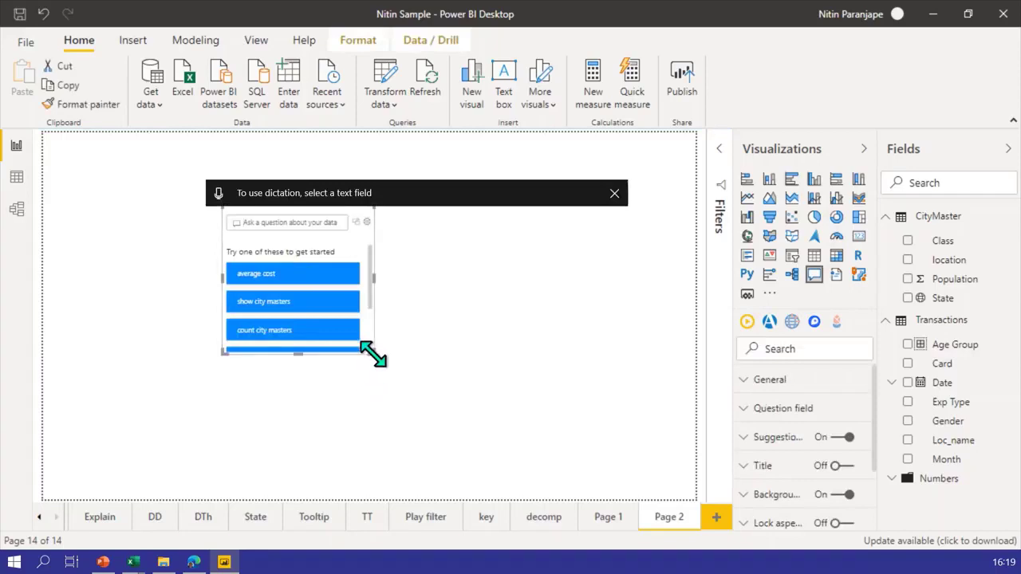
drag(373, 355, 593, 460)
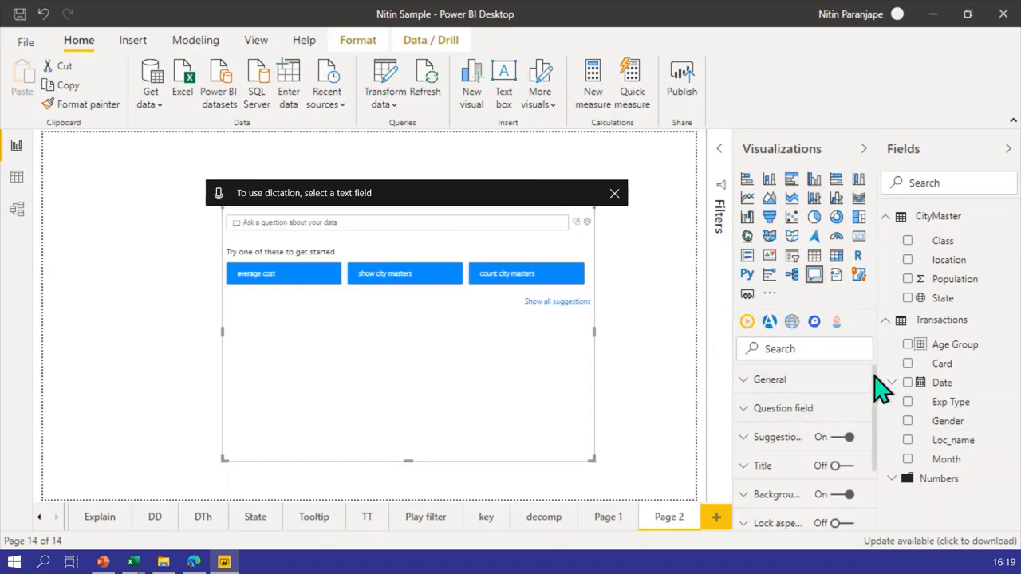
- Set the Q&A visual's restatement font size to 15 pt in the question field formatting
click(818, 408)
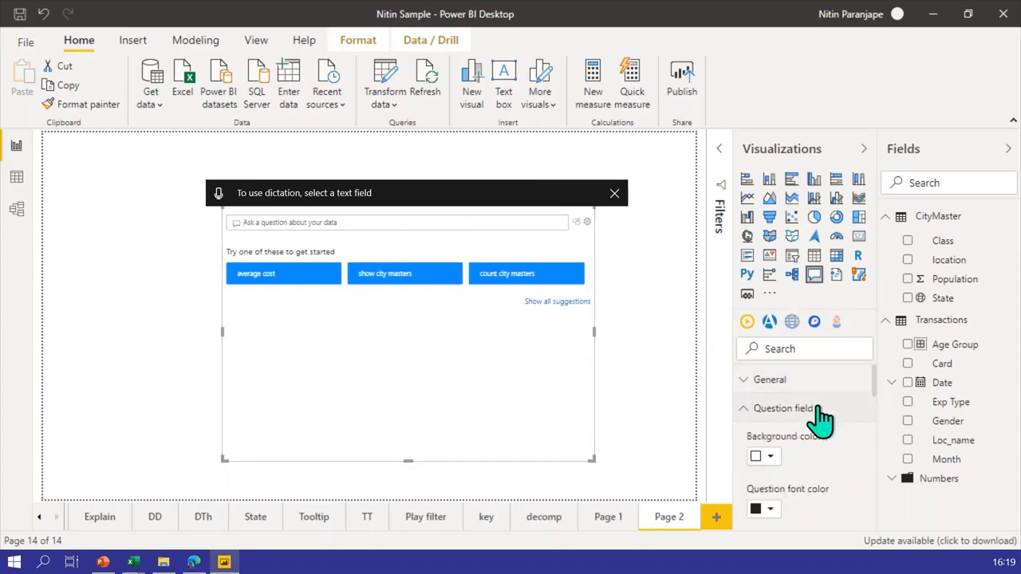
scroll(826, 431, down, 5)
scroll(826, 435, down, 5)
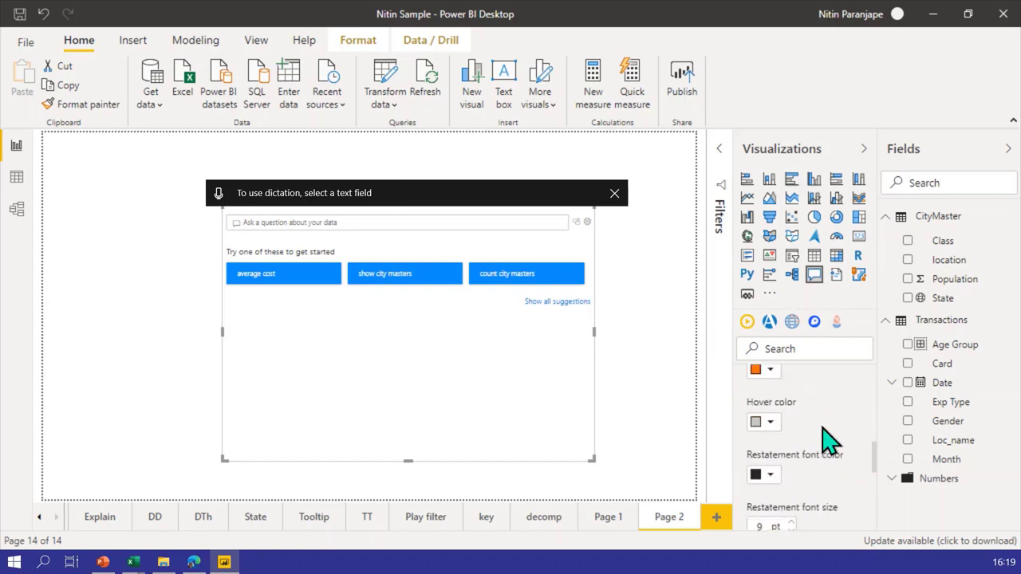
click(791, 443)
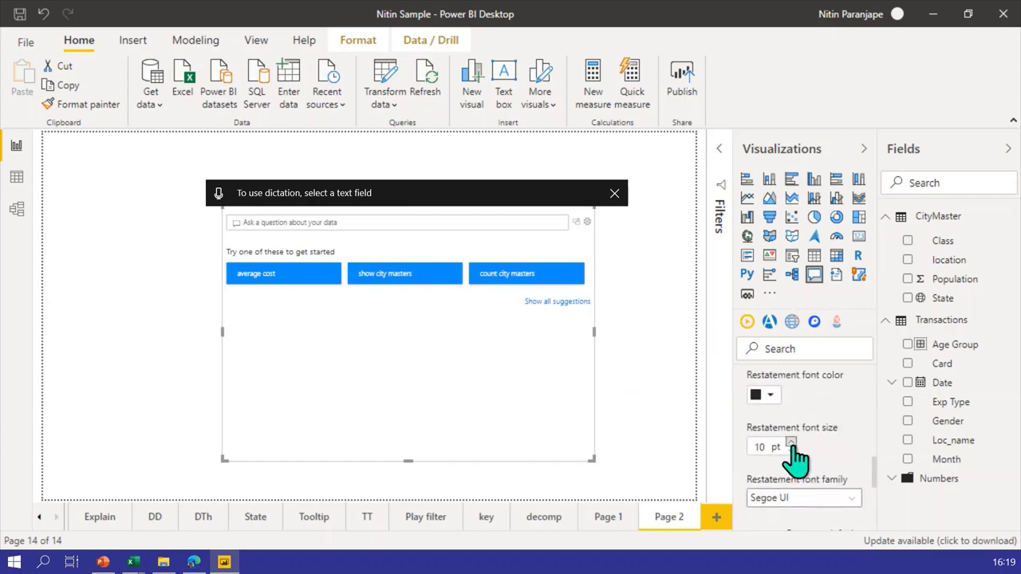
click(791, 443)
click(790, 444)
click(791, 444)
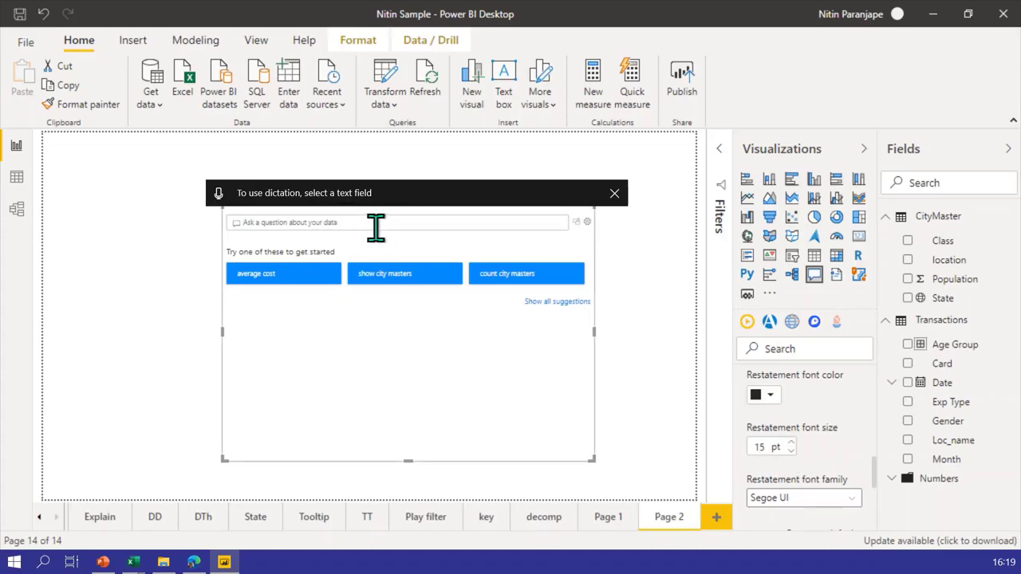
- Set the Q&A visual's question font size to 16 pt
scroll(834, 435, up, 5)
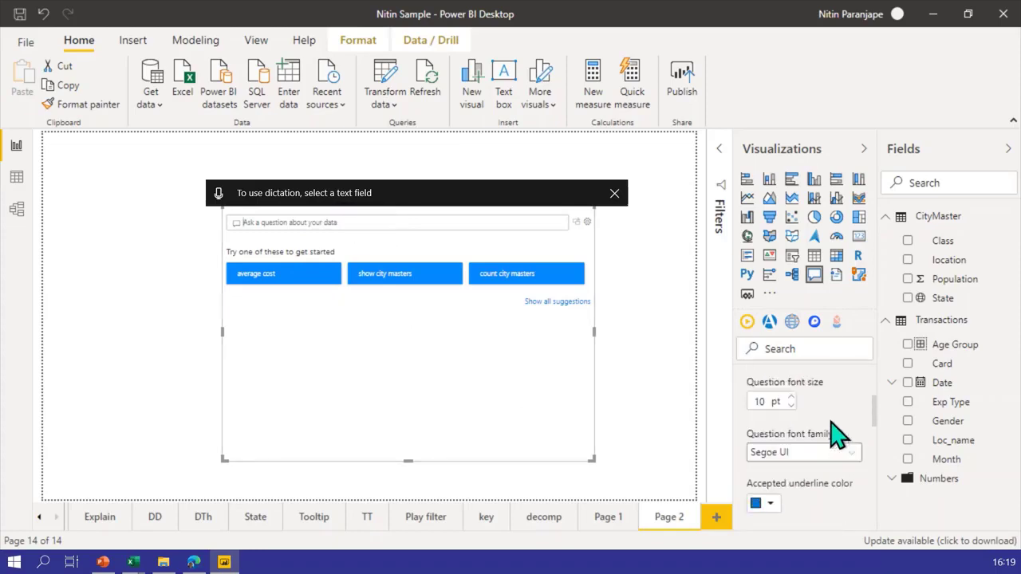
click(791, 397)
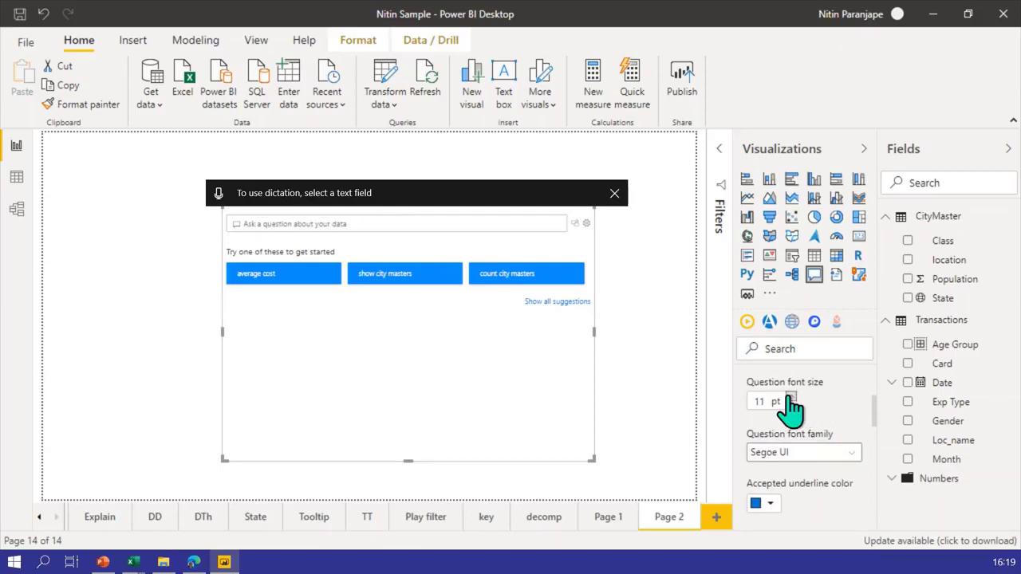
click(790, 397)
click(392, 228)
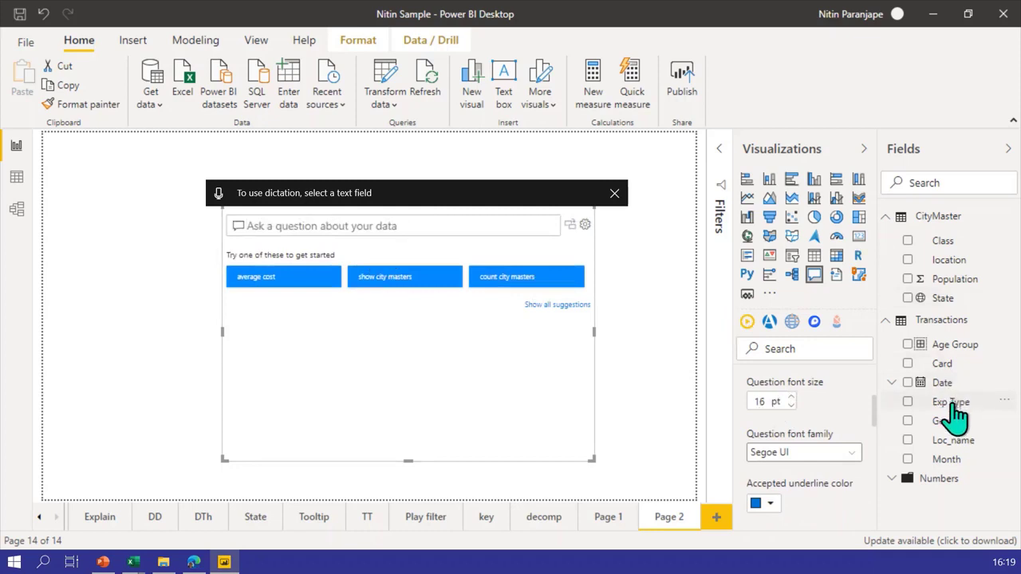
- Expand the Numbers folder to review the available fields, and ask the Q&A visual for "Amount by location"
mouse_move(941, 233)
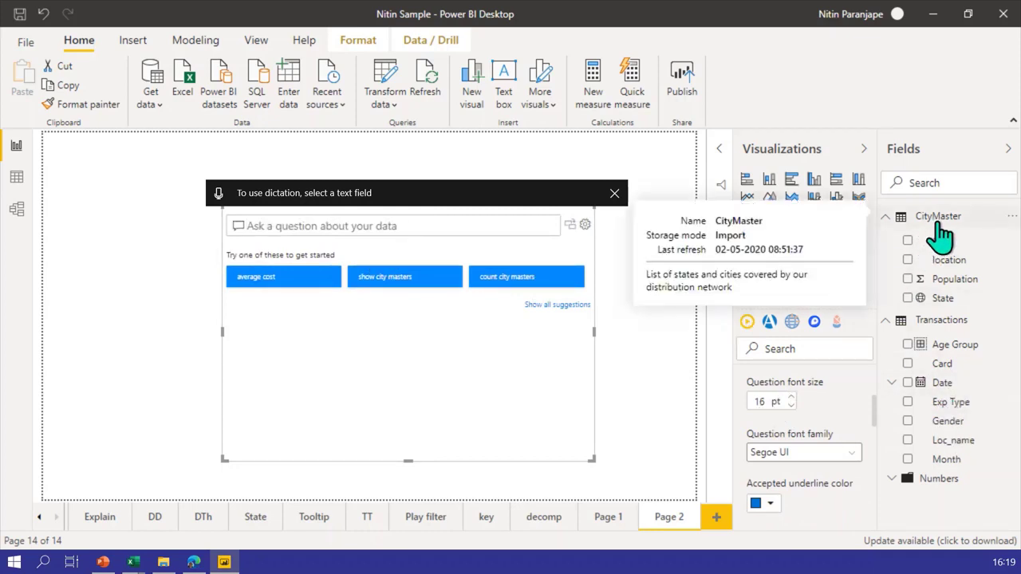
click(891, 479)
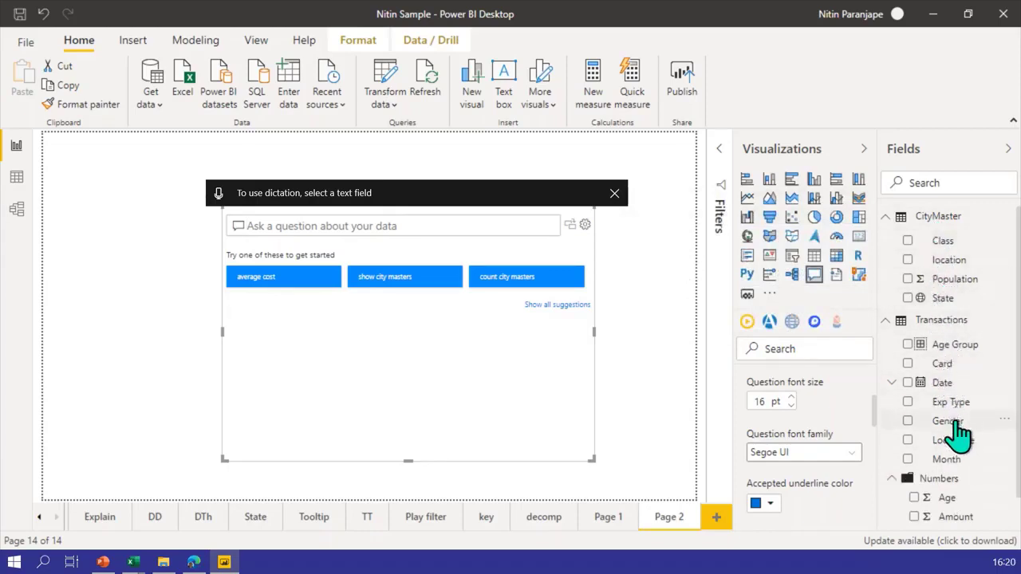
scroll(967, 495, down, 1)
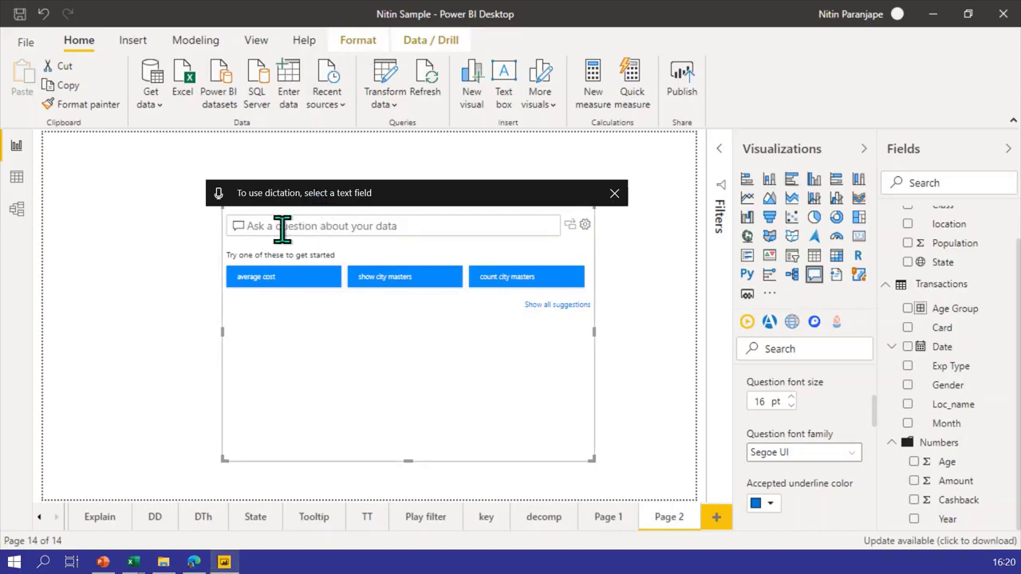
click(224, 199)
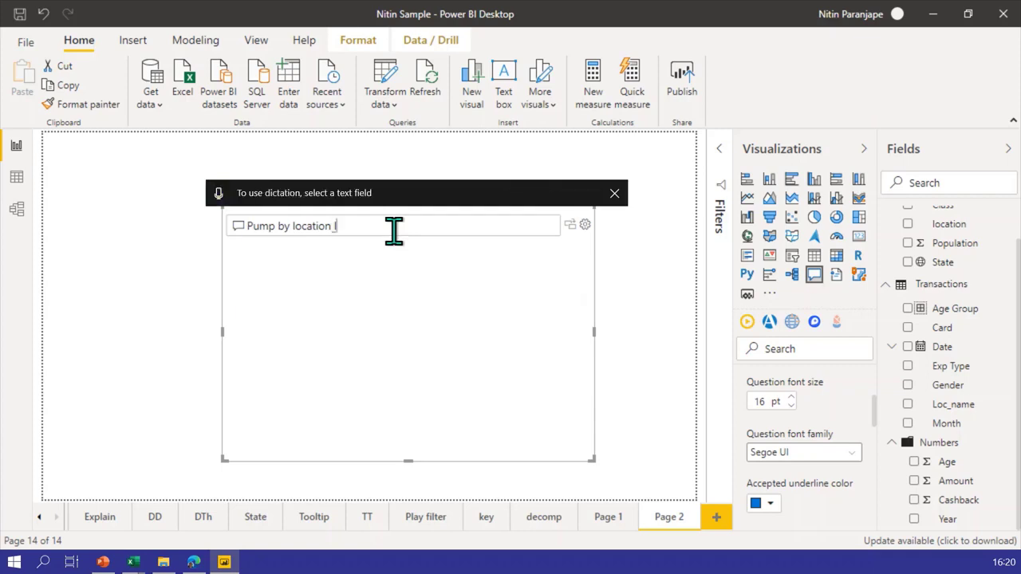
key(ctrl+a)
key(BackSpace)
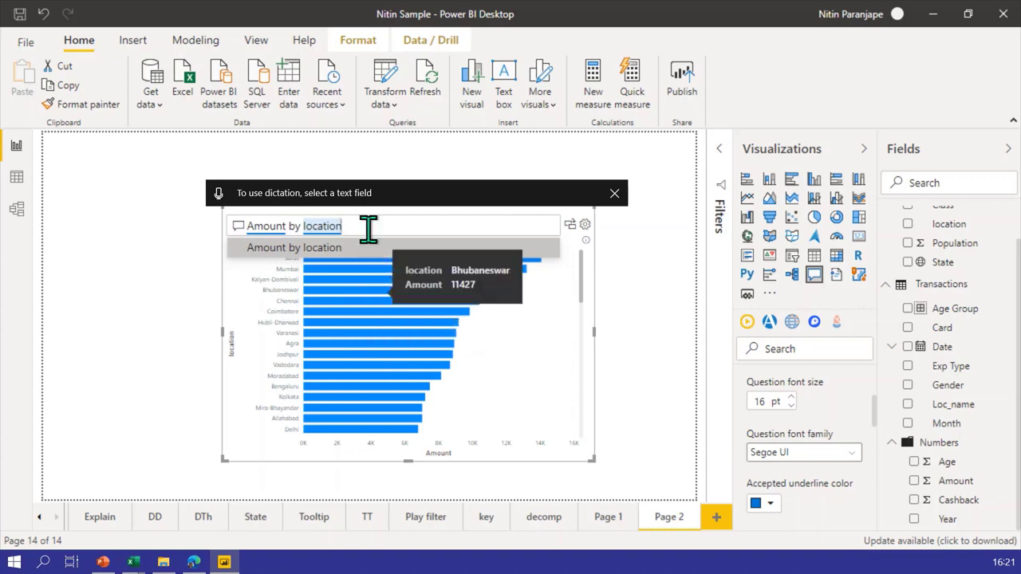
- Extend the question to "Amount by location as map" and enlarge the map around eastern India and Bangladesh
text(b)
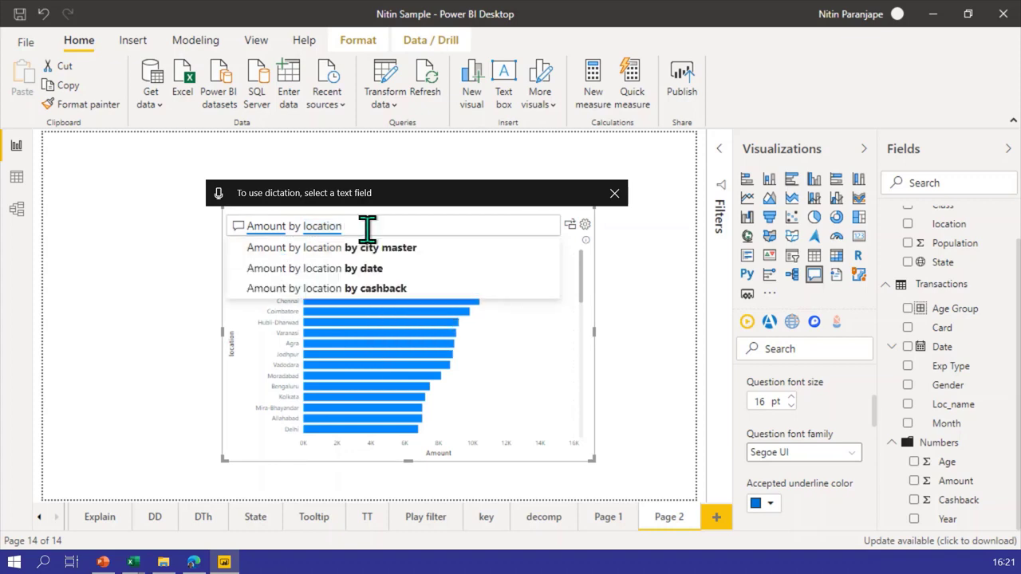
key(BackSpace)
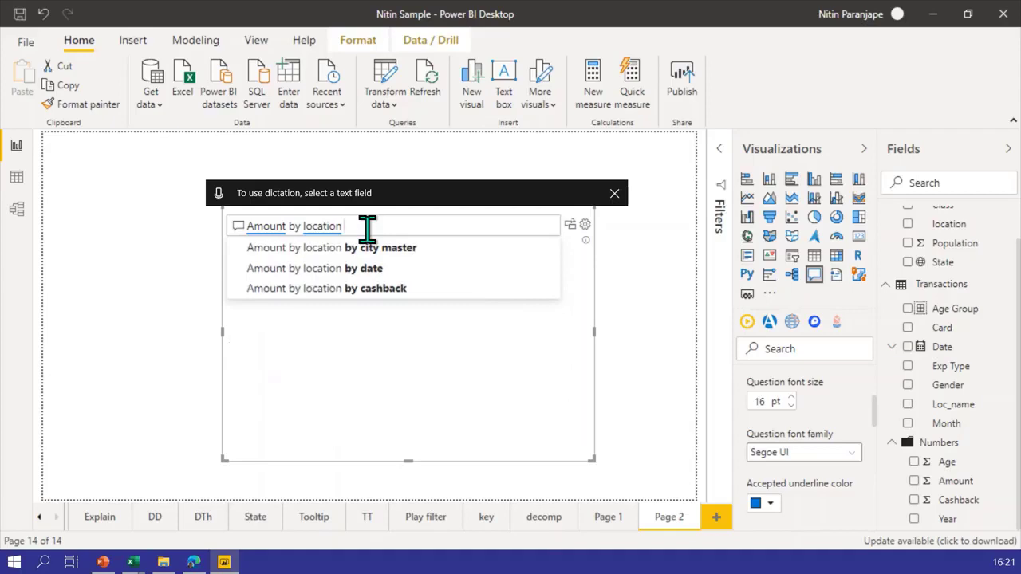
text(as m)
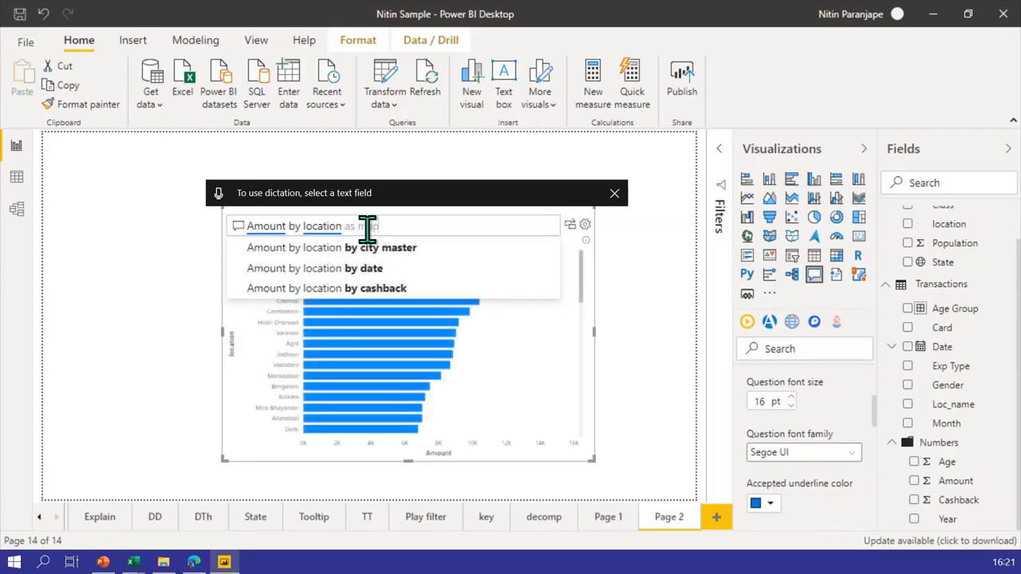
text(ap)
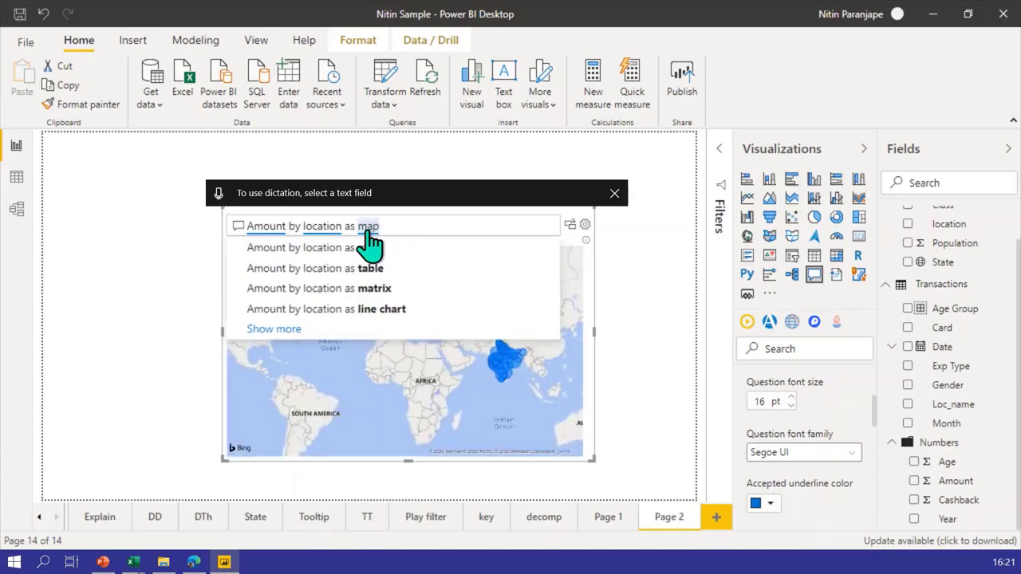
click(630, 378)
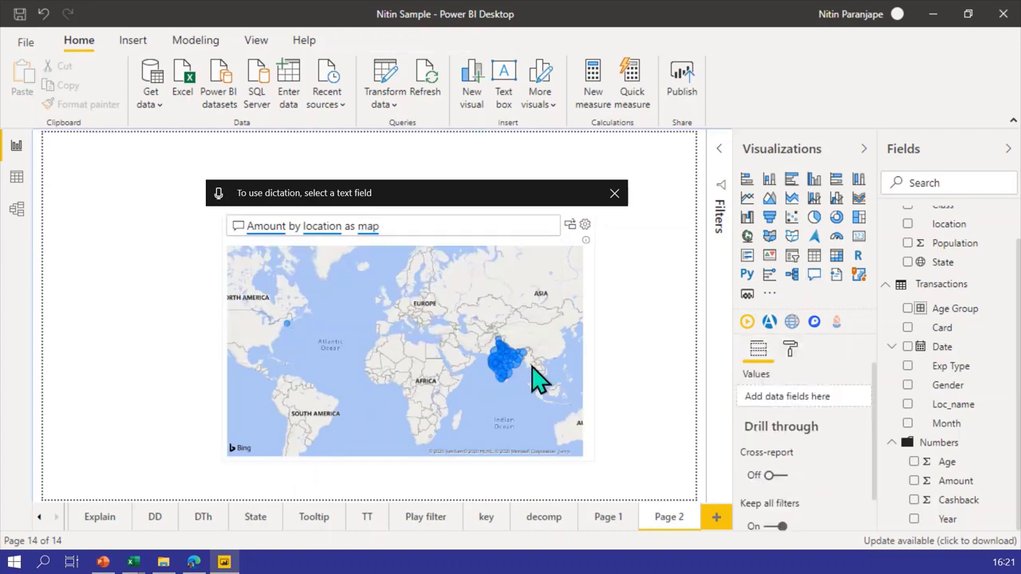
scroll(536, 377, up, 1)
scroll(536, 377, up, 3)
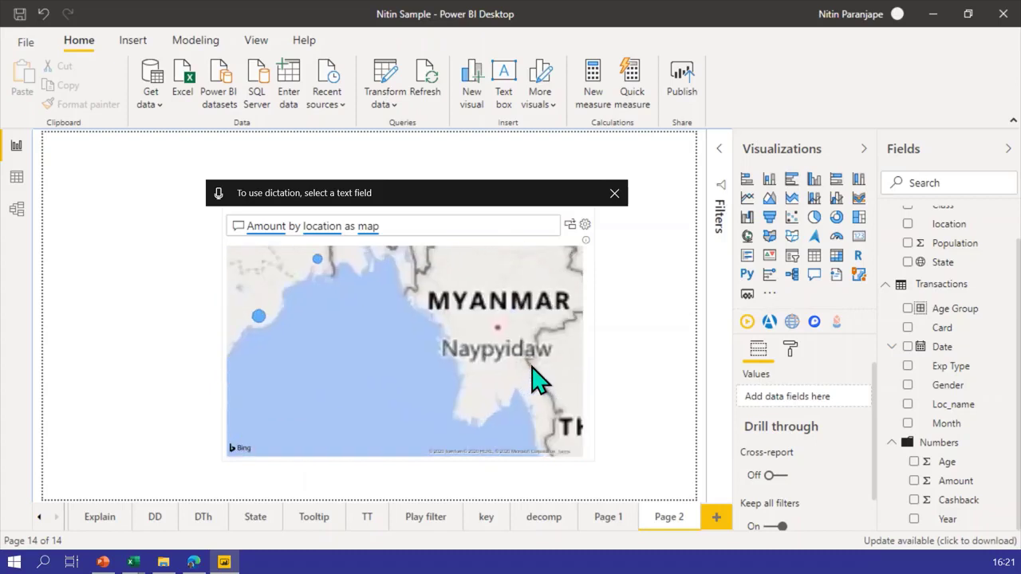
scroll(447, 402, down, 2)
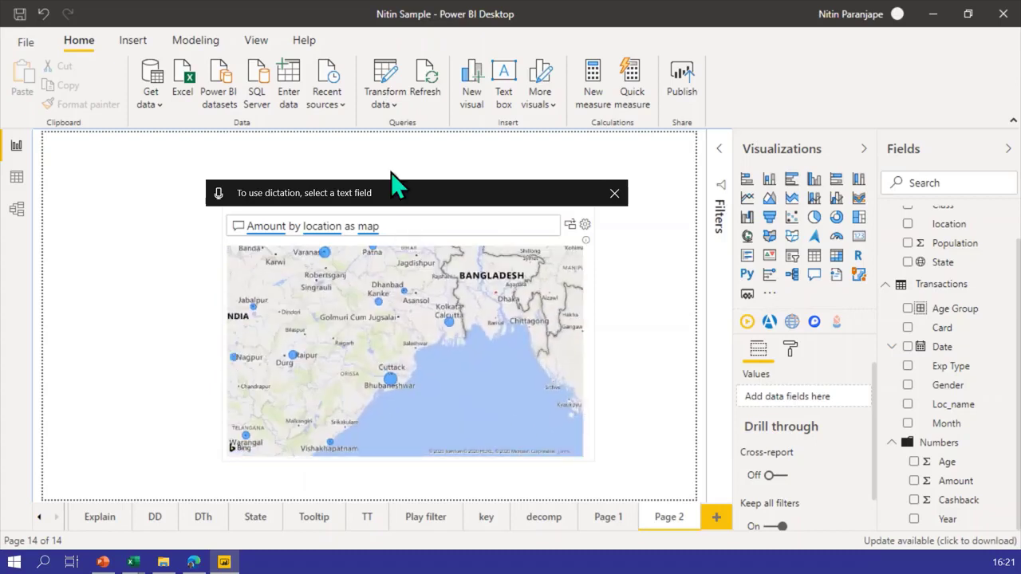
- Replace the question in the Q&A visual with "top 3 state by average age"
click(392, 228)
key(ctrl+a)
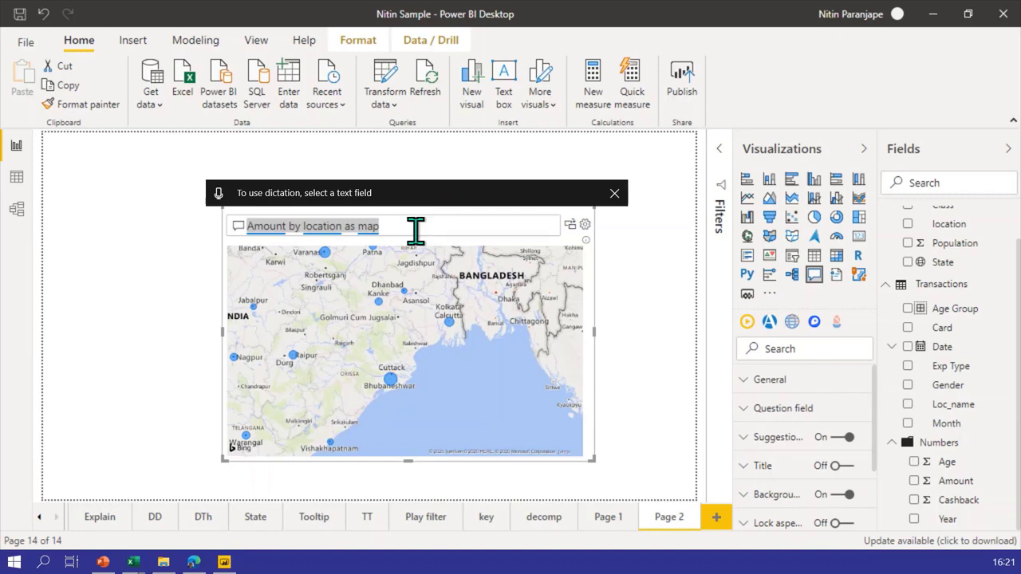
click(414, 226)
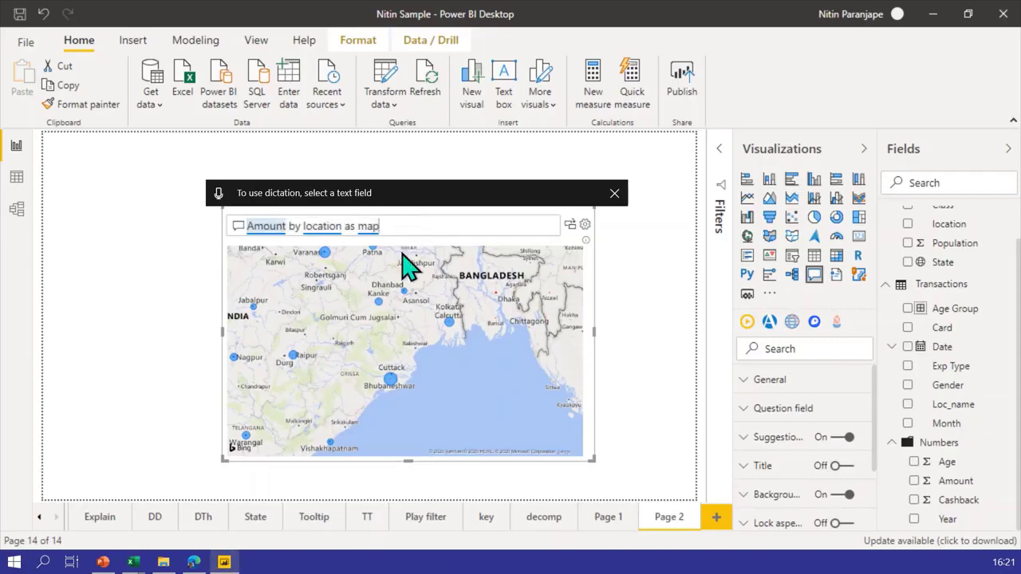
key(ctrl+a)
text(top)
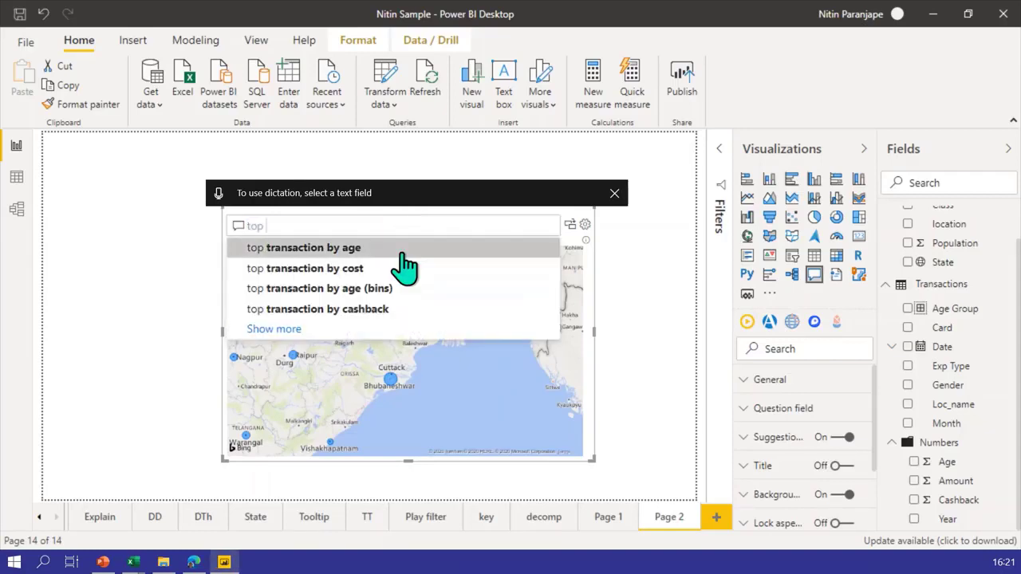
text( 3 c)
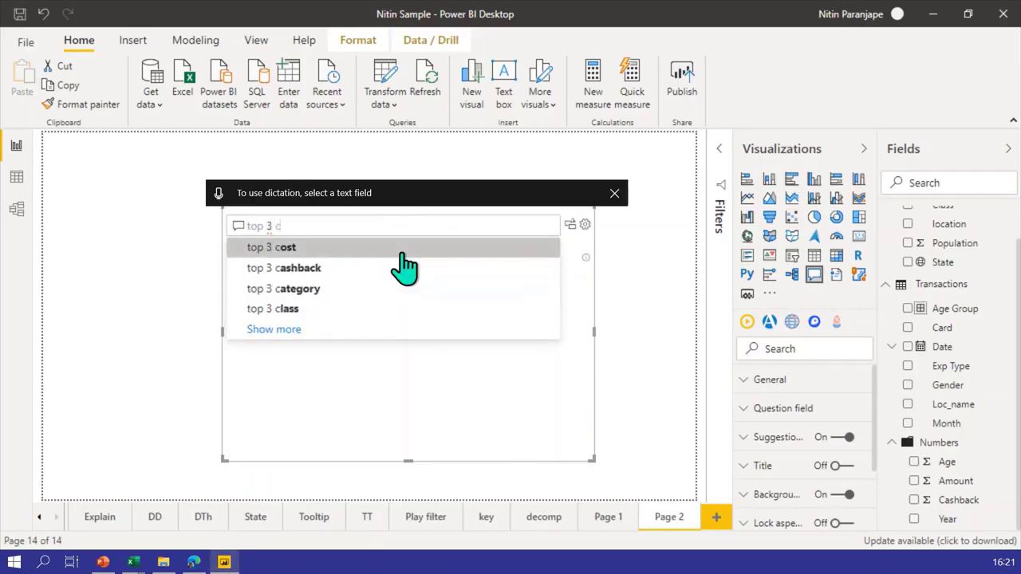
key(BackSpace)
text(state by av)
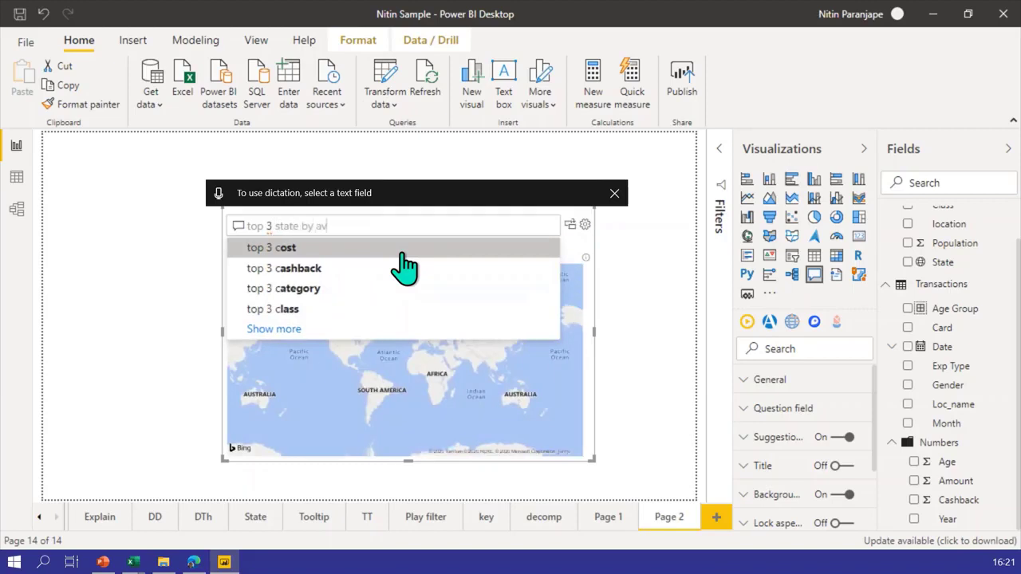
text(erage age)
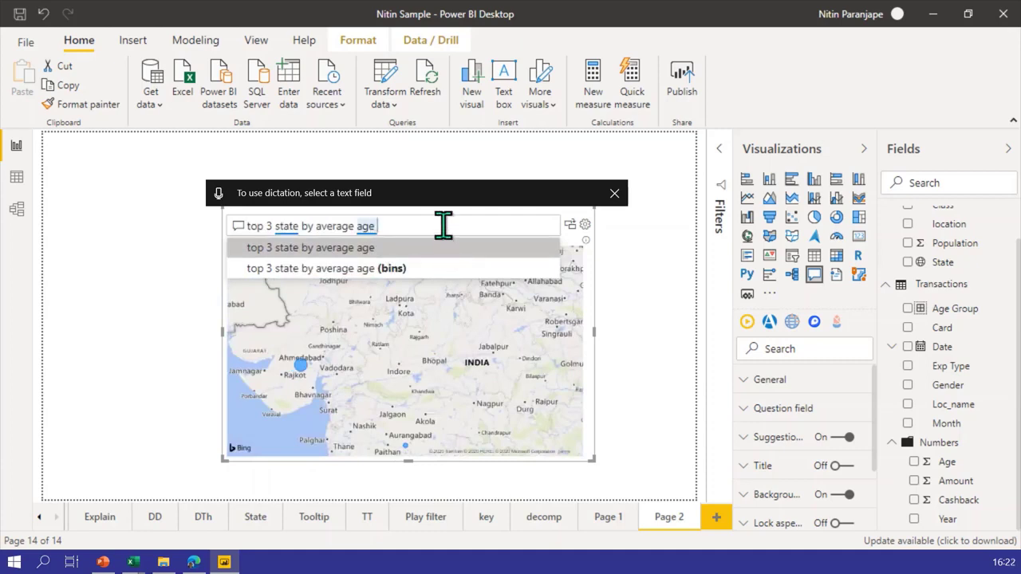
- Extend the question in the Q&A visual to "top 3 state by average age as pie"
text( as p)
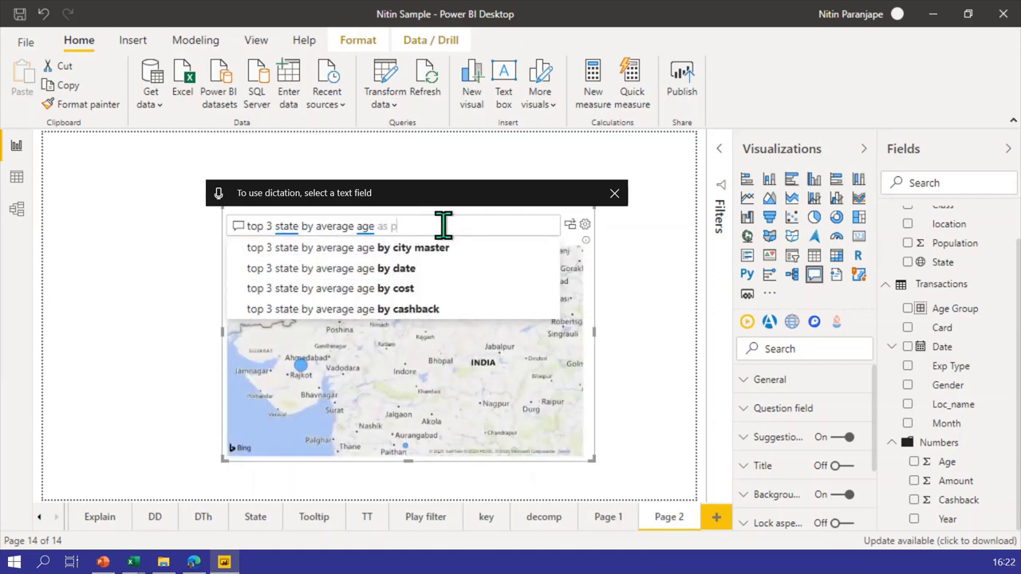
text(ie)
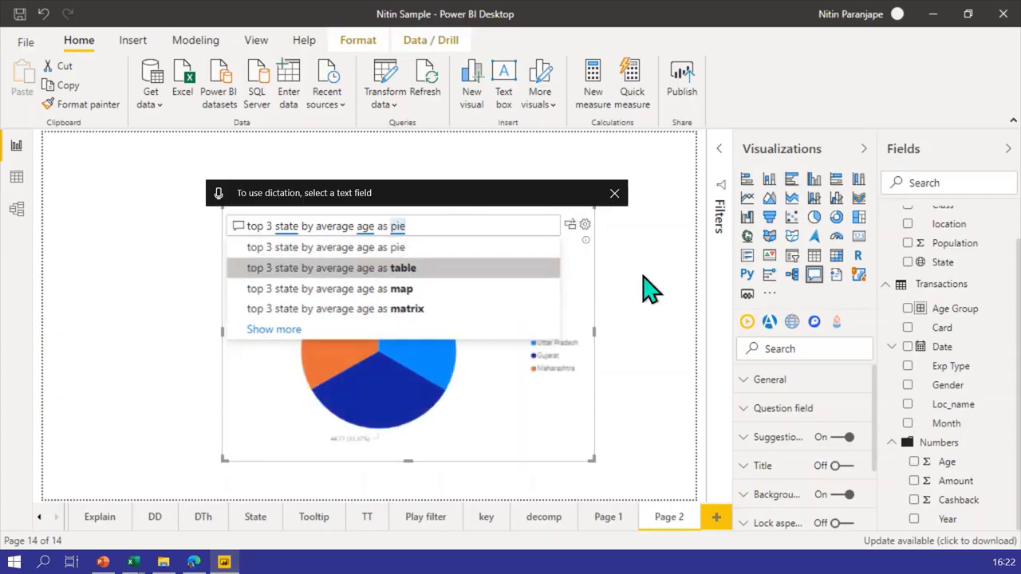
click(644, 277)
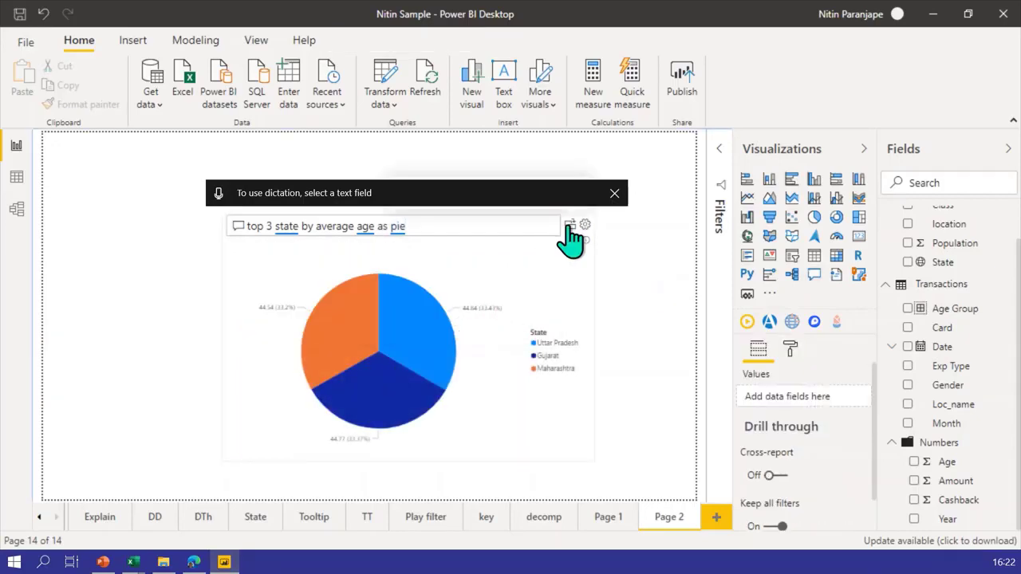
- Replace the question in the Q&A visual with "topline by card type"
drag(431, 229, 240, 218)
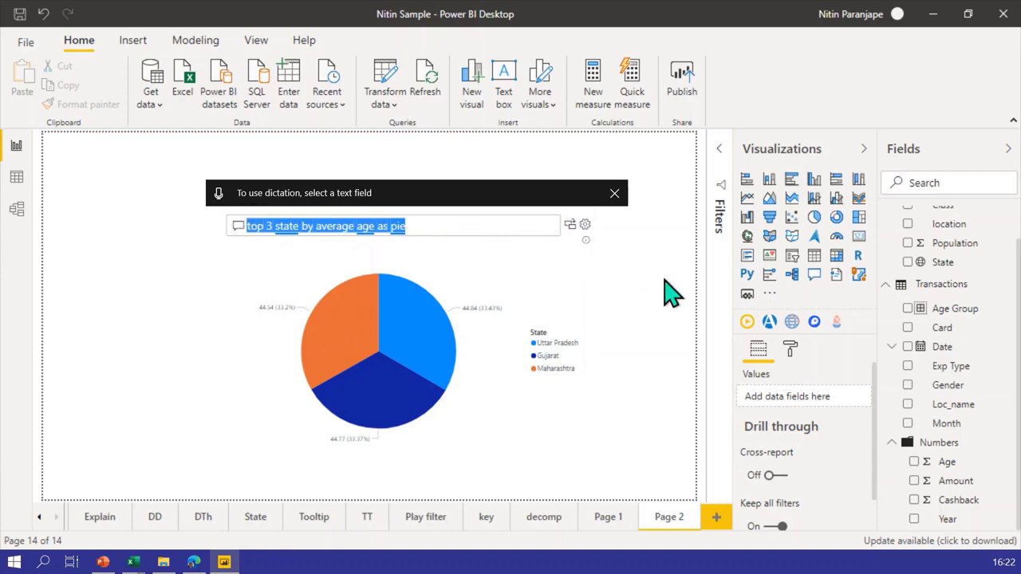
text(topline)
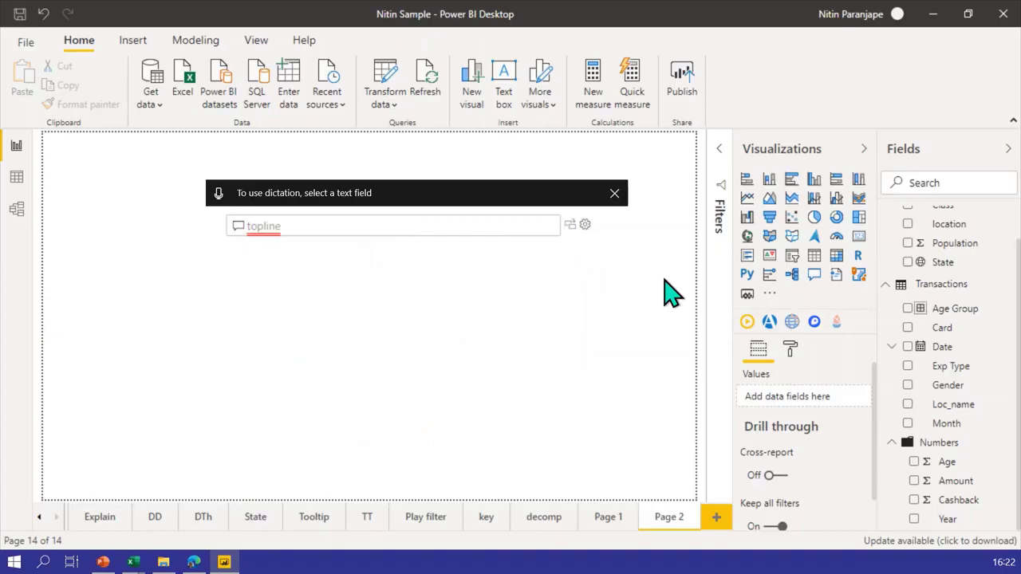
text( by)
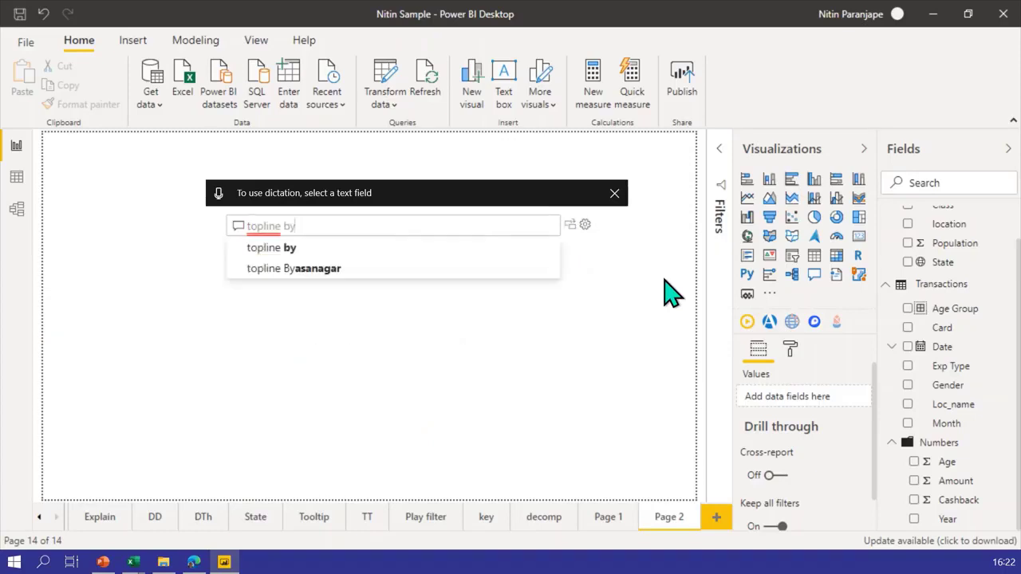
text( car)
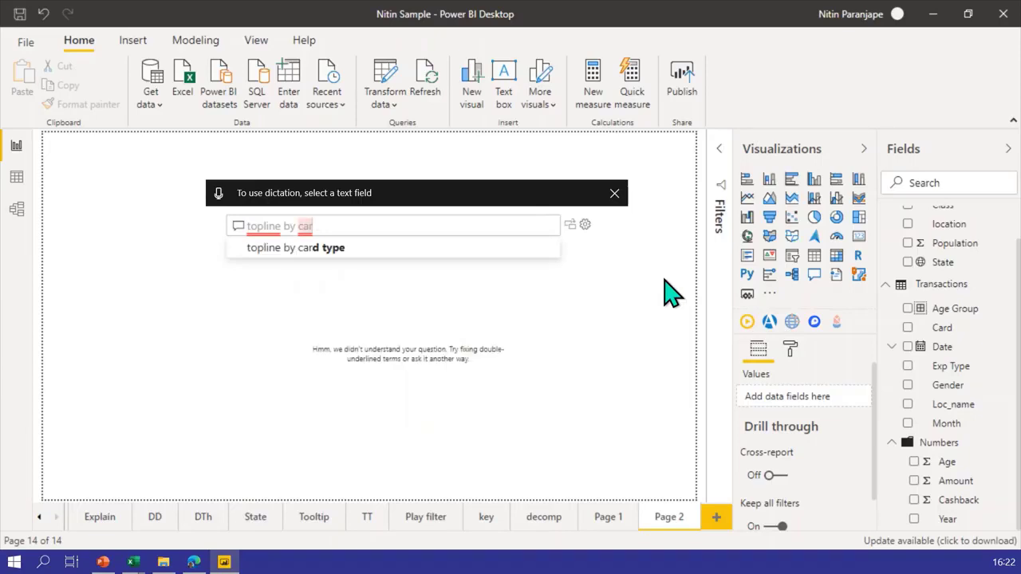
key(Down)
key(Return)
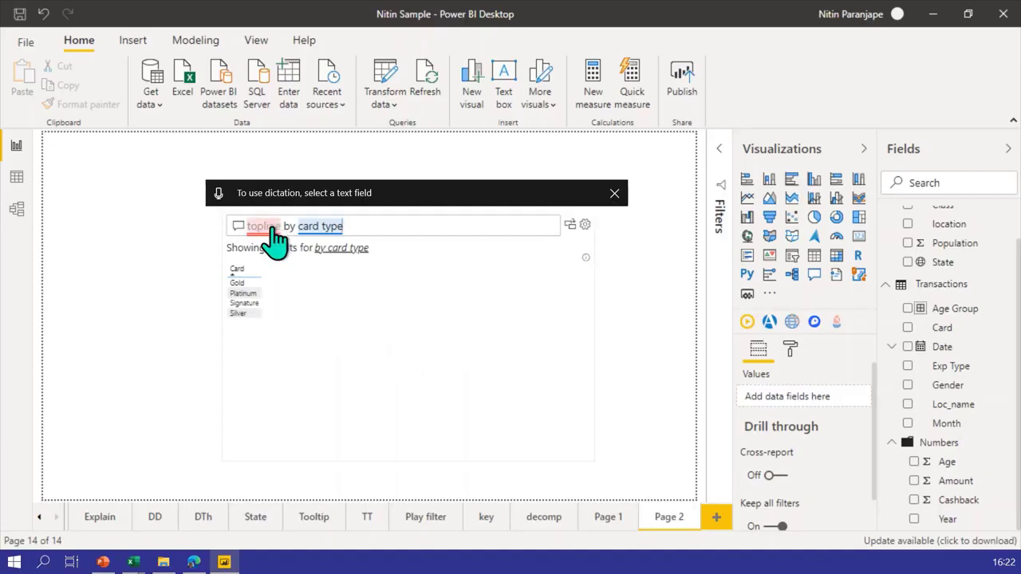
- Try to define the term "topline" in Teach Q&A, dismiss the dictation bar, and close the Q&A setup
click(272, 230)
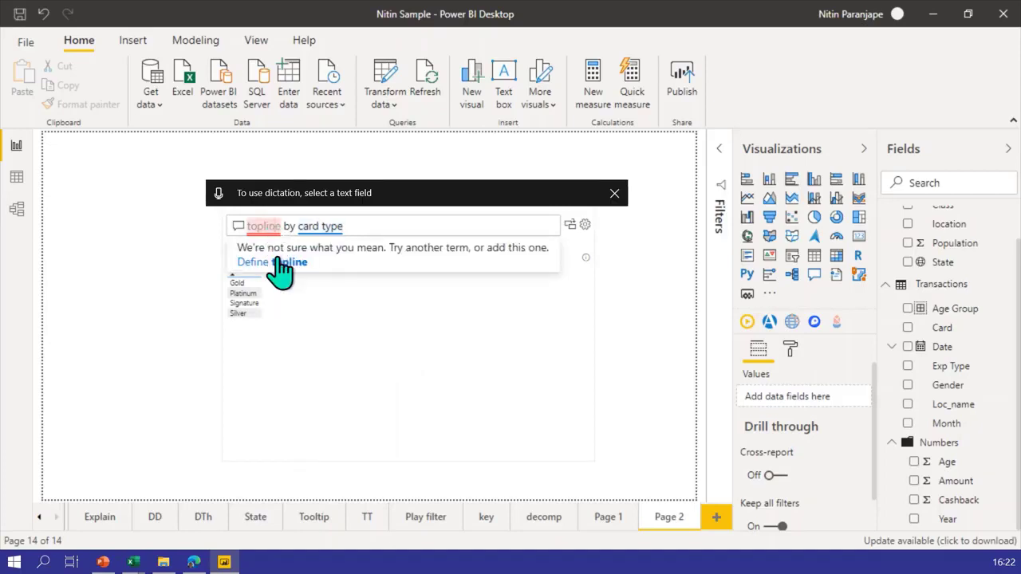
click(279, 262)
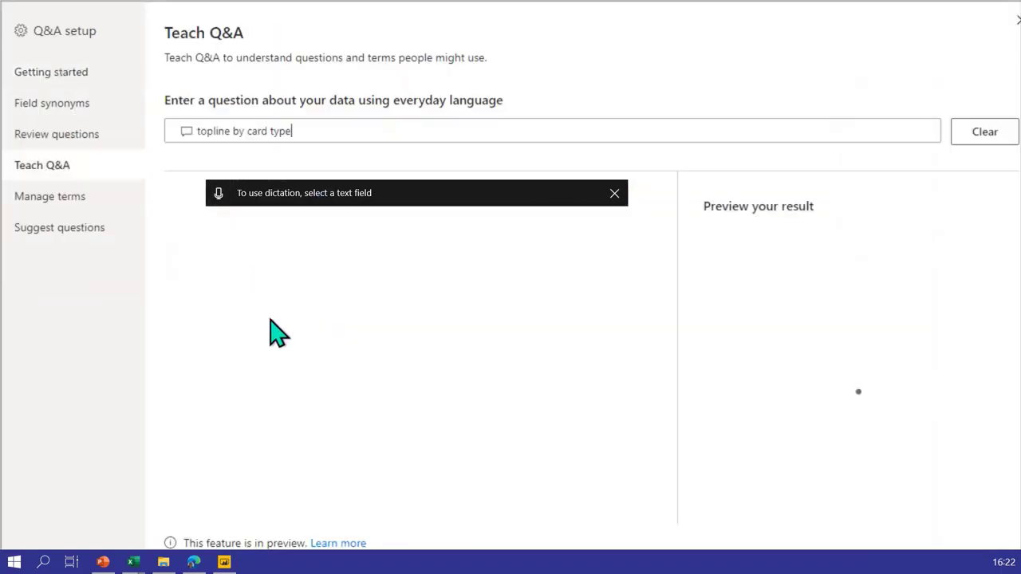
click(613, 197)
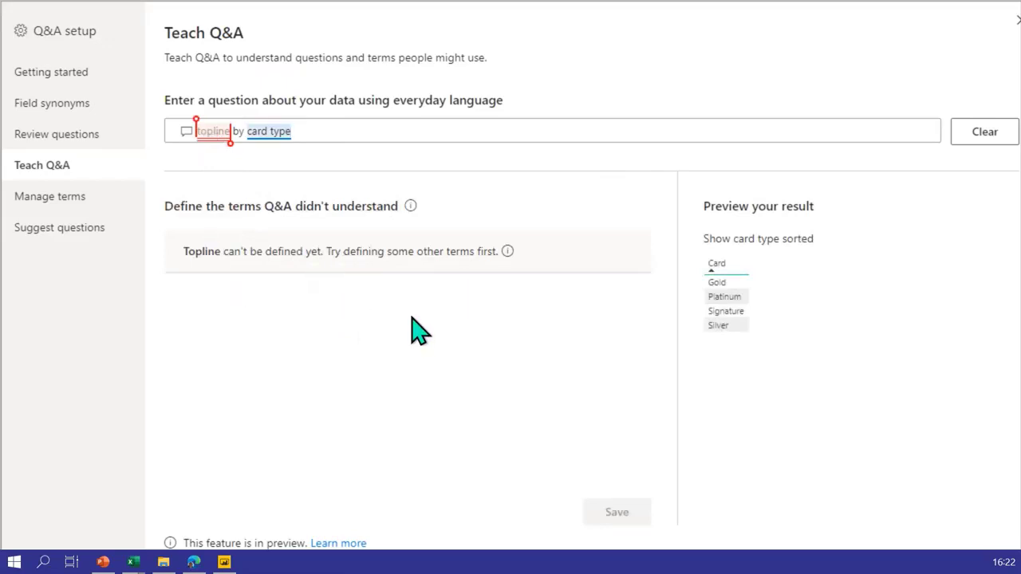
click(214, 133)
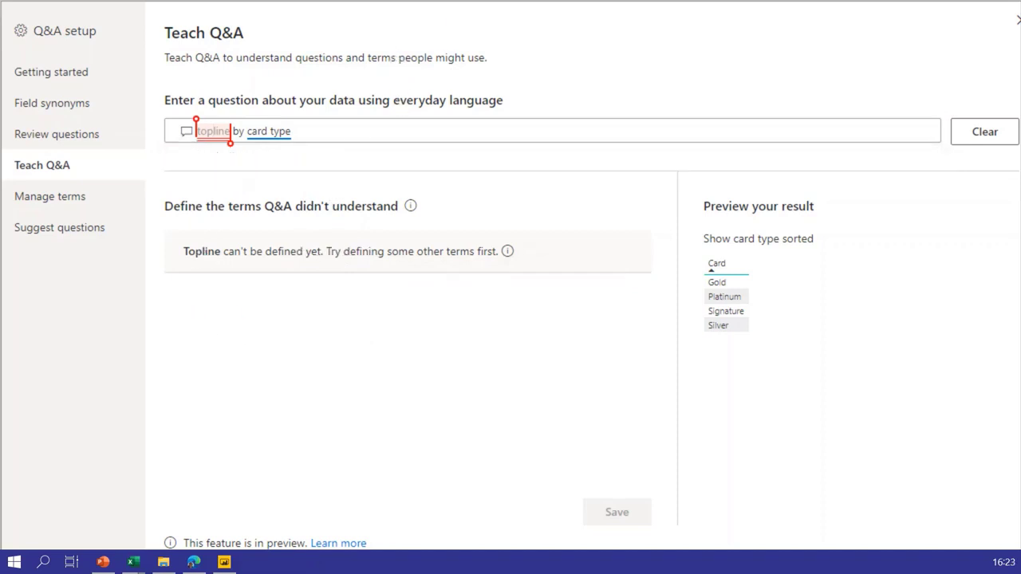
click(1017, 20)
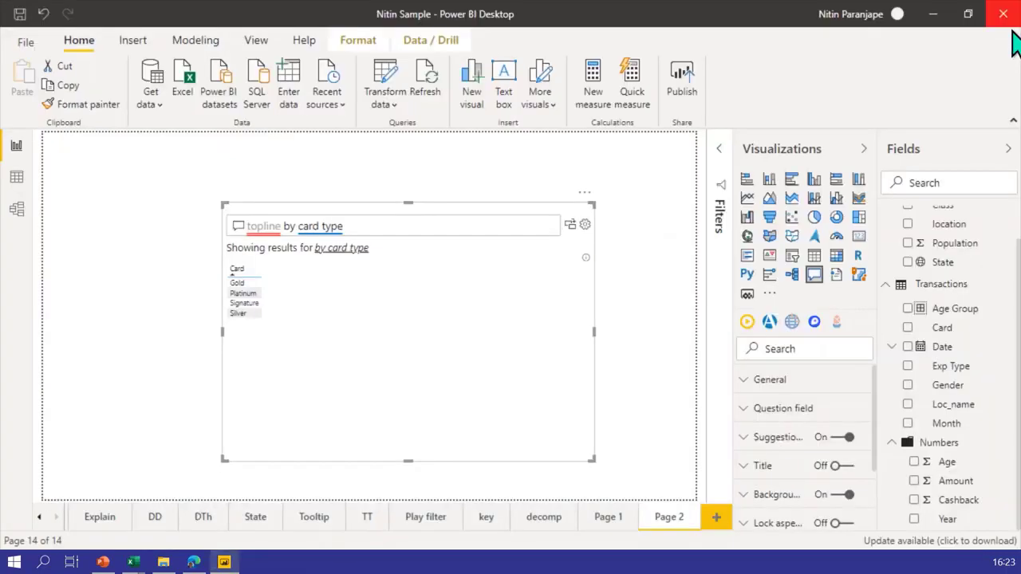
- Try to add "topline" to the synonyms of the Amount field of the Transactions table in the data model
click(16, 209)
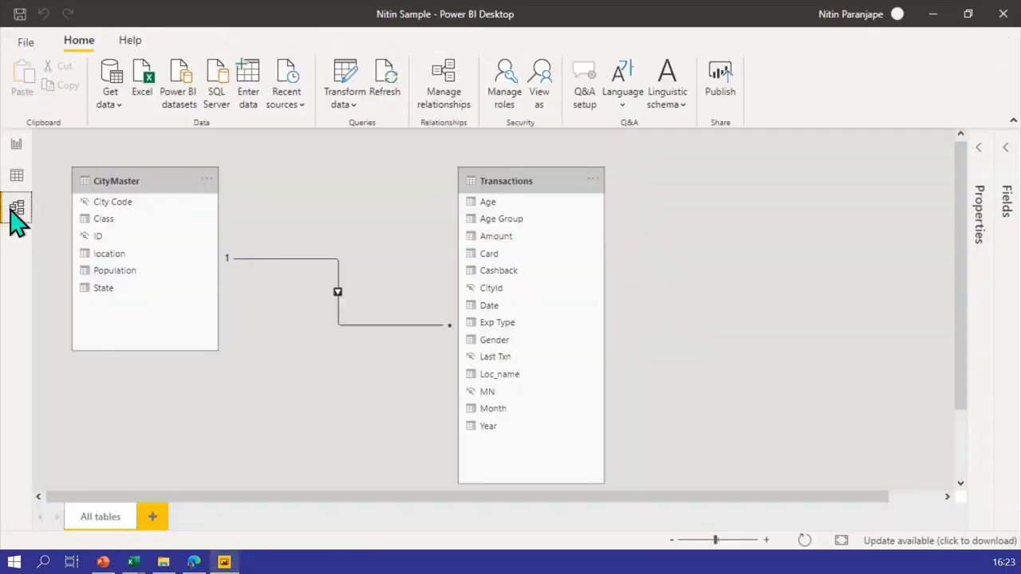
click(496, 238)
scroll(499, 238, down, 1)
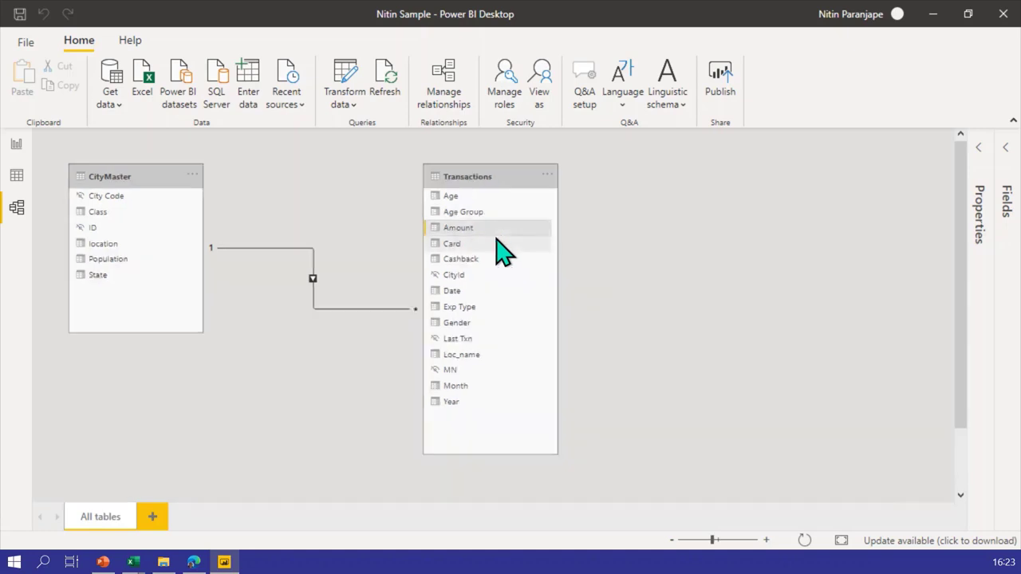
click(980, 158)
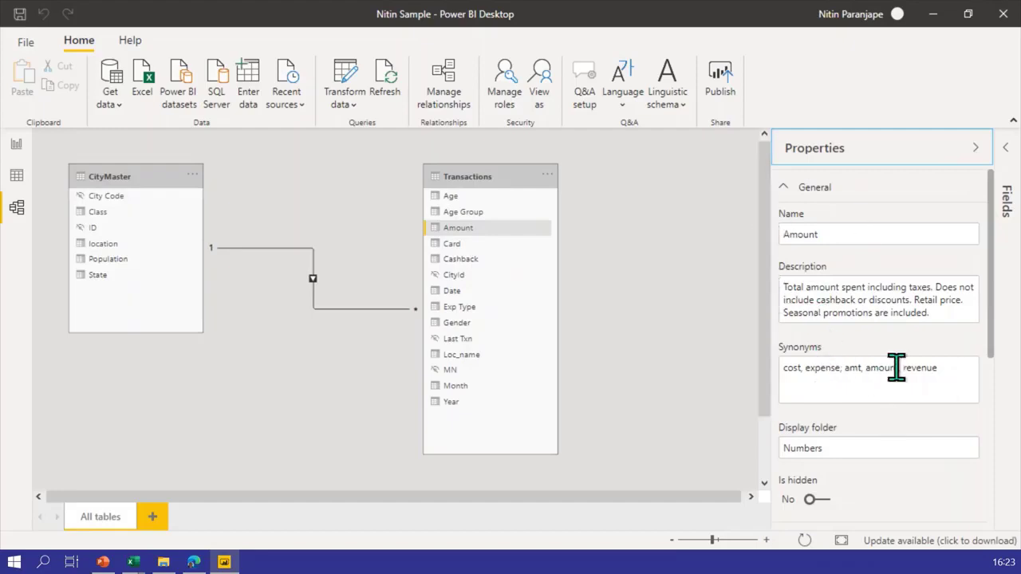
click(954, 367)
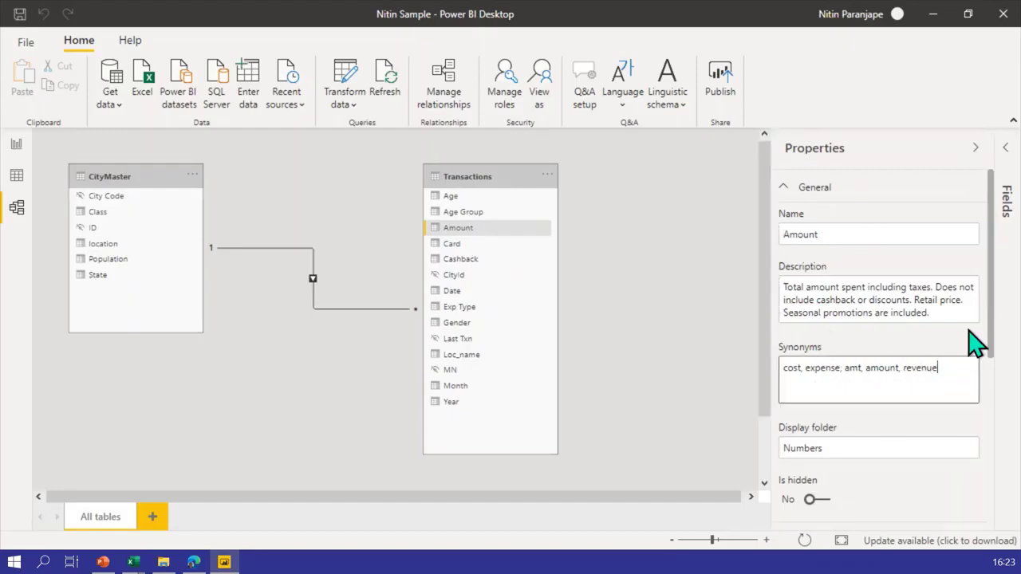
text(, topline)
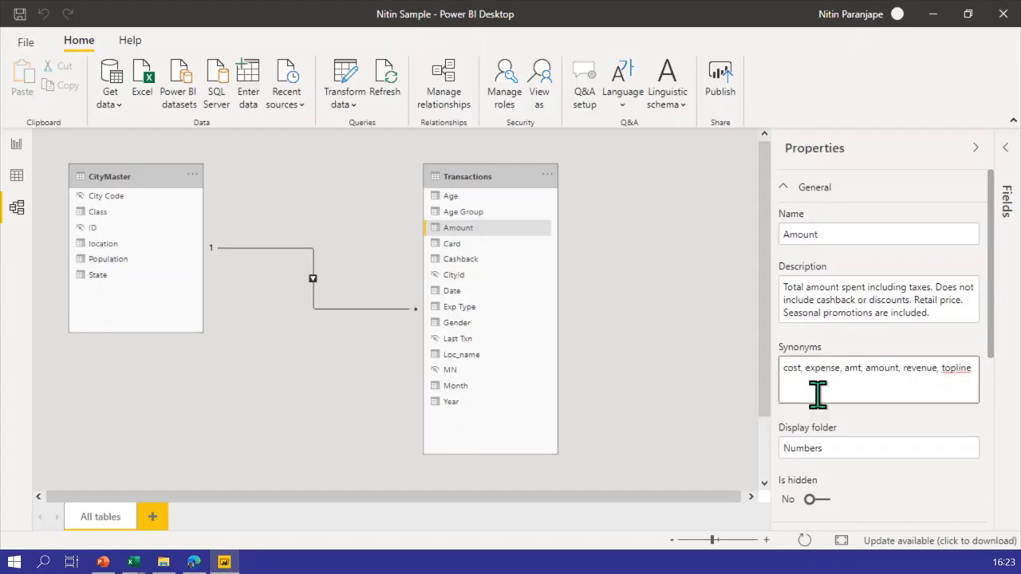
click(682, 391)
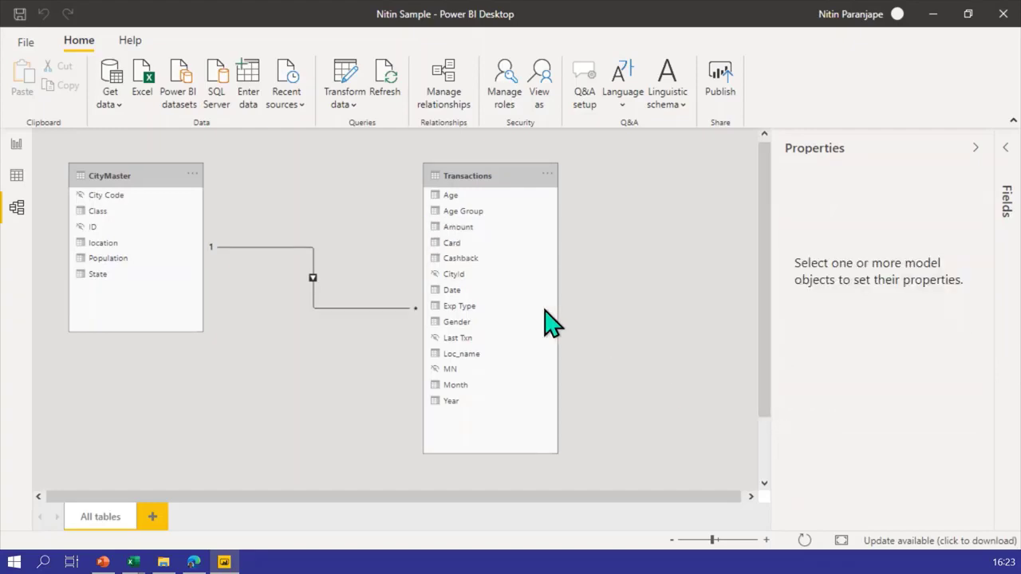
- Return to the report and replace the question in the Q&A visual with "topline"
click(17, 146)
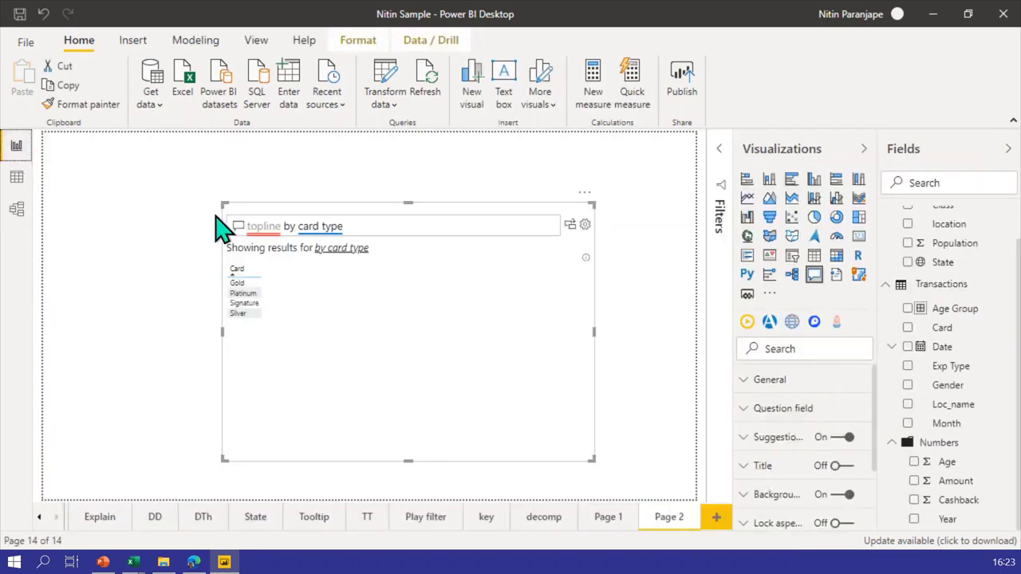
click(367, 227)
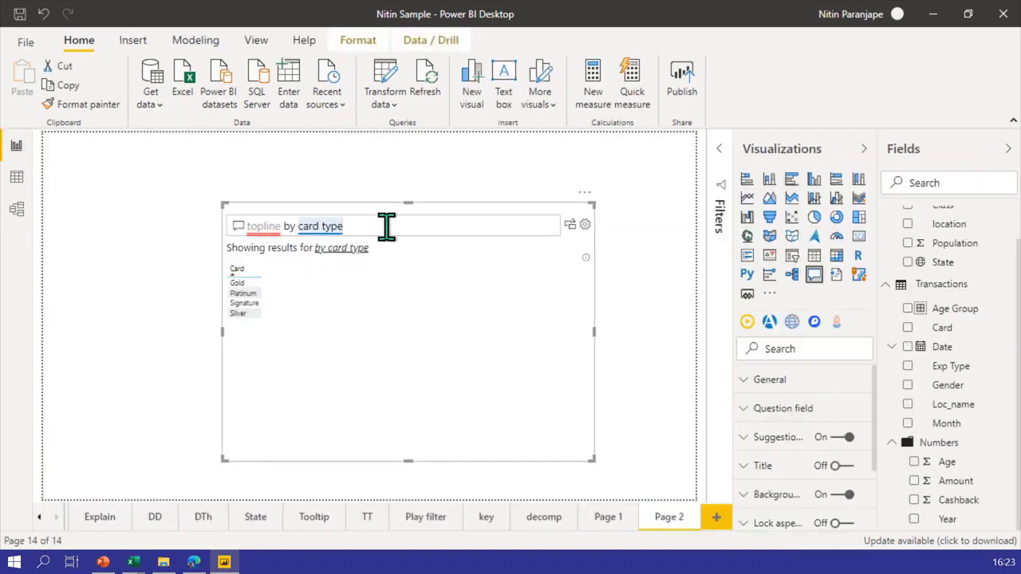
text(https://en.wikipedia.org/wiki/List_of_tallest_buildings_in_India)
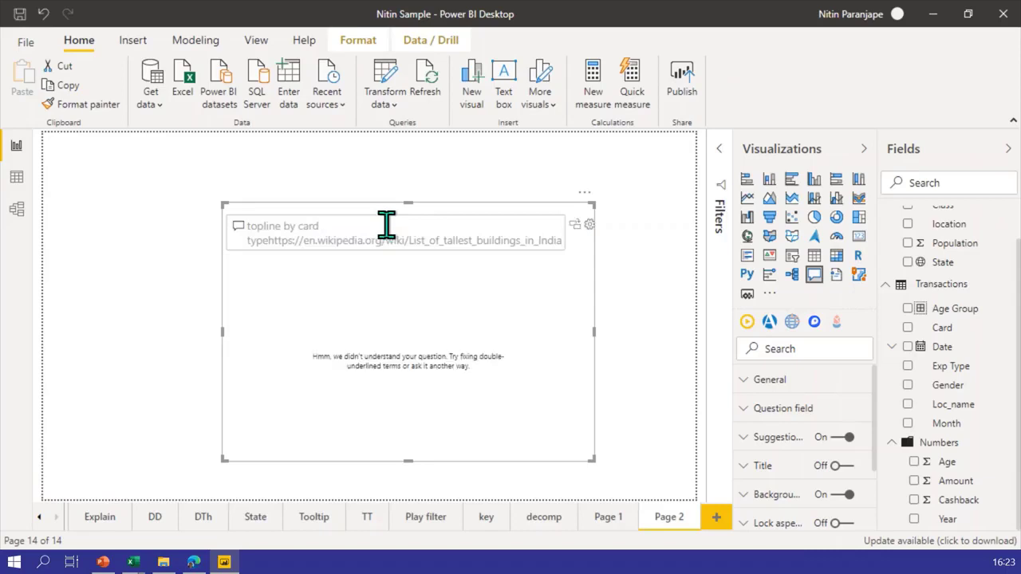
key(shift+Home)
text(topline)
key(shift+End)
key(Delete)
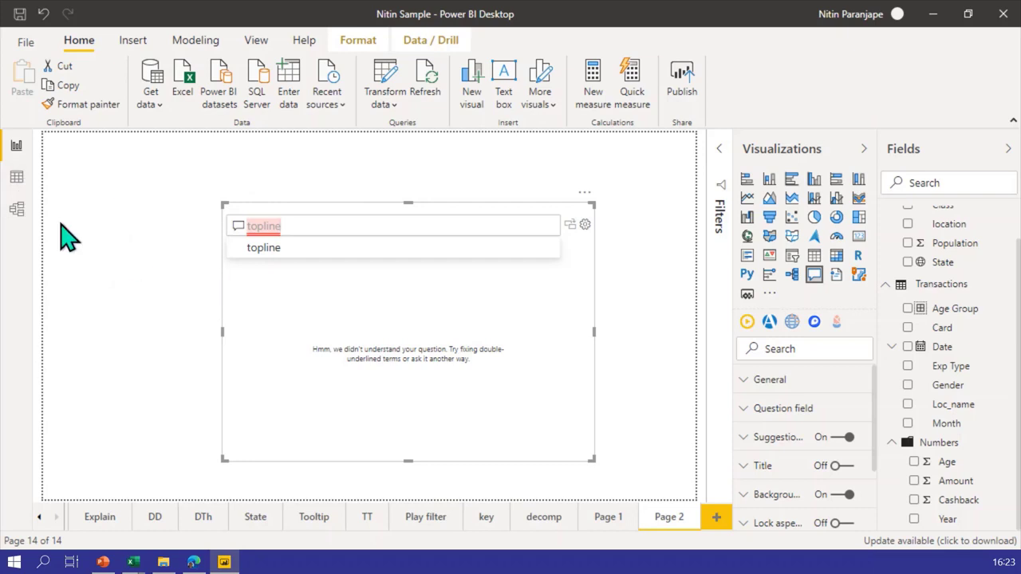
- Check the Amount field's synonyms in the model and ask the report's Q&A visual for "revenu"
click(17, 208)
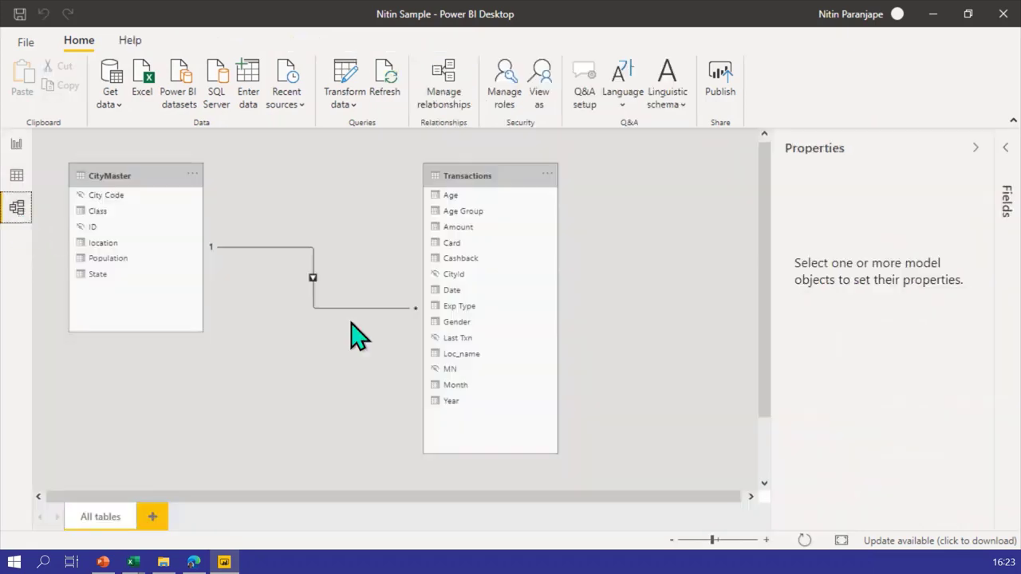
click(469, 228)
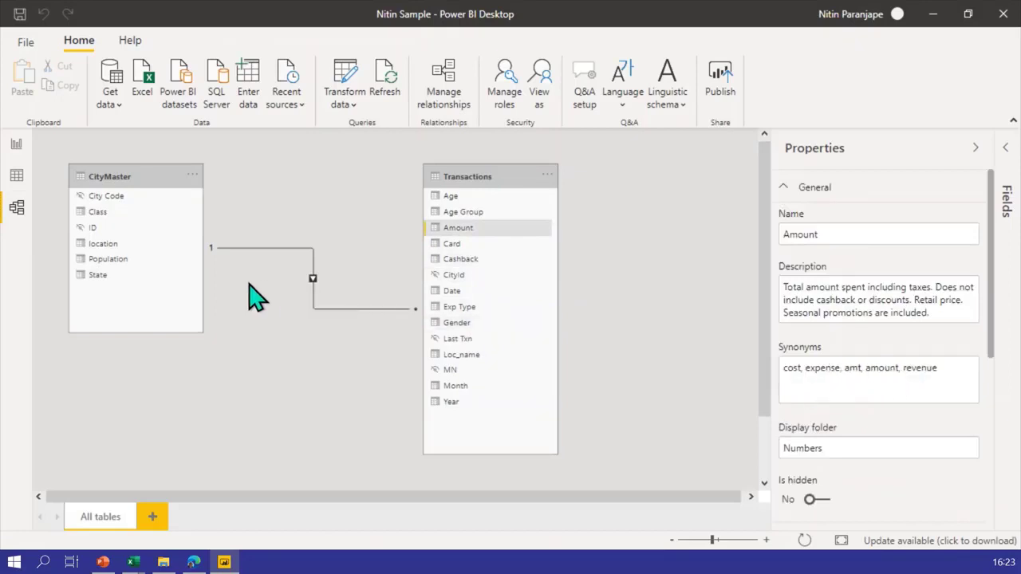
click(17, 147)
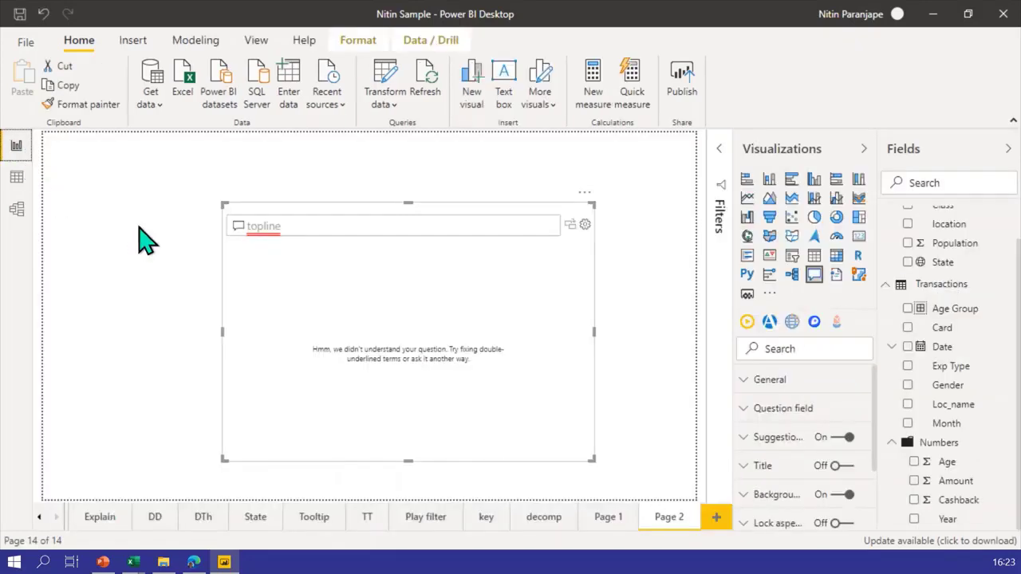
double_click(297, 224)
text(r)
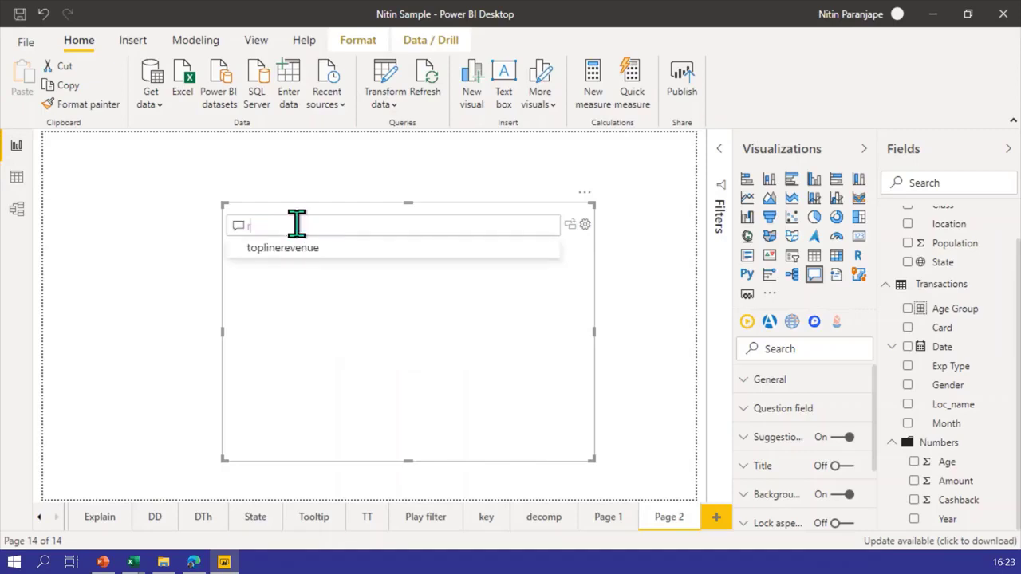
text(evenu)
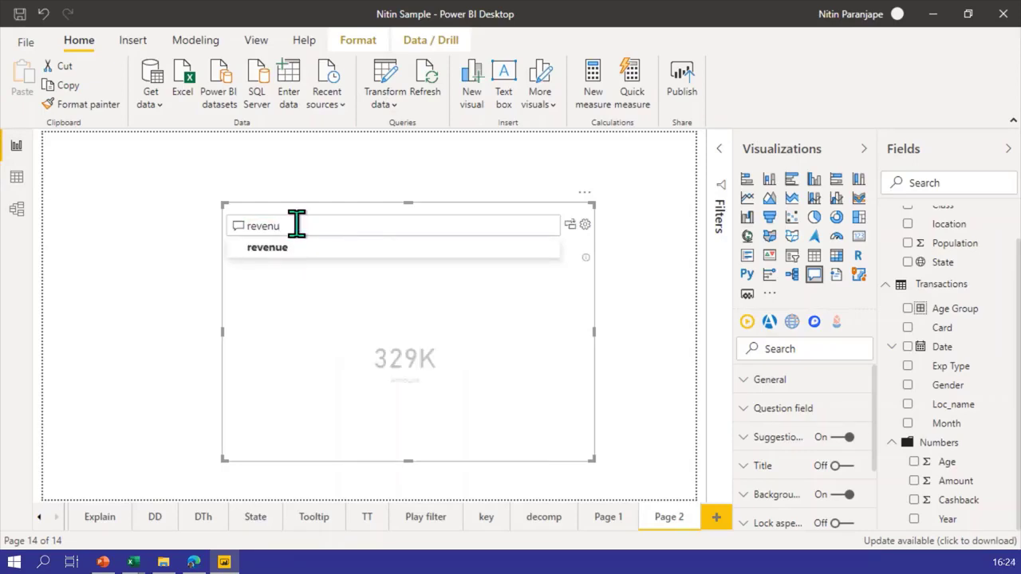
- Delete the Q&A visual from Page 2
click(393, 312)
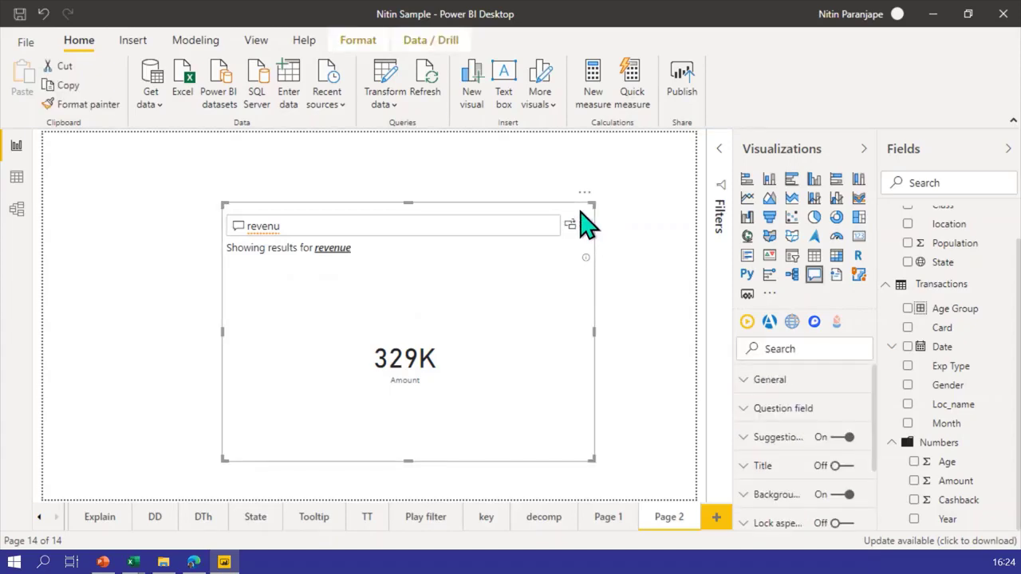
key(Delete)
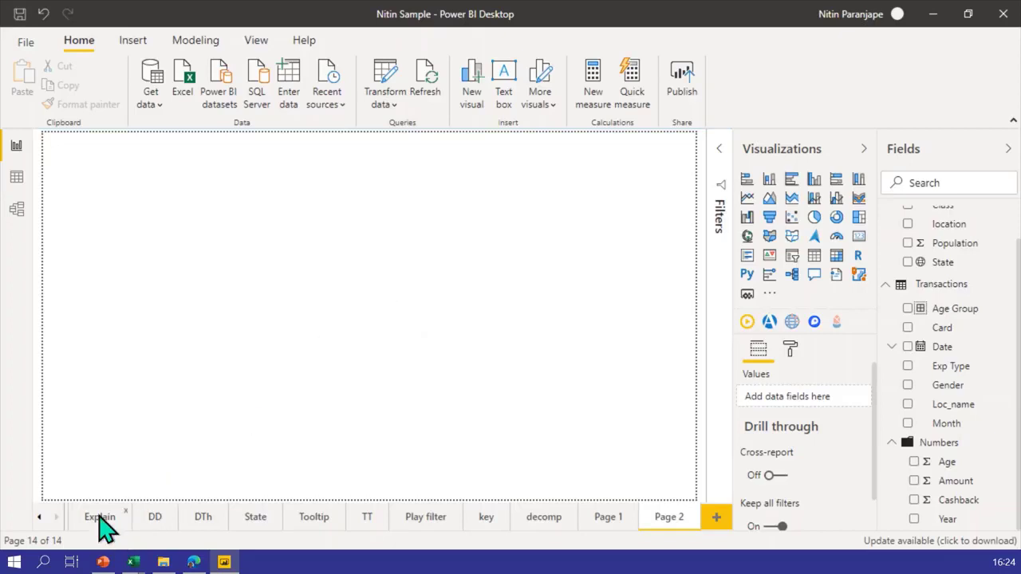
- Add an automatic text summary of the Amount by Month line chart on the Explain page
click(101, 518)
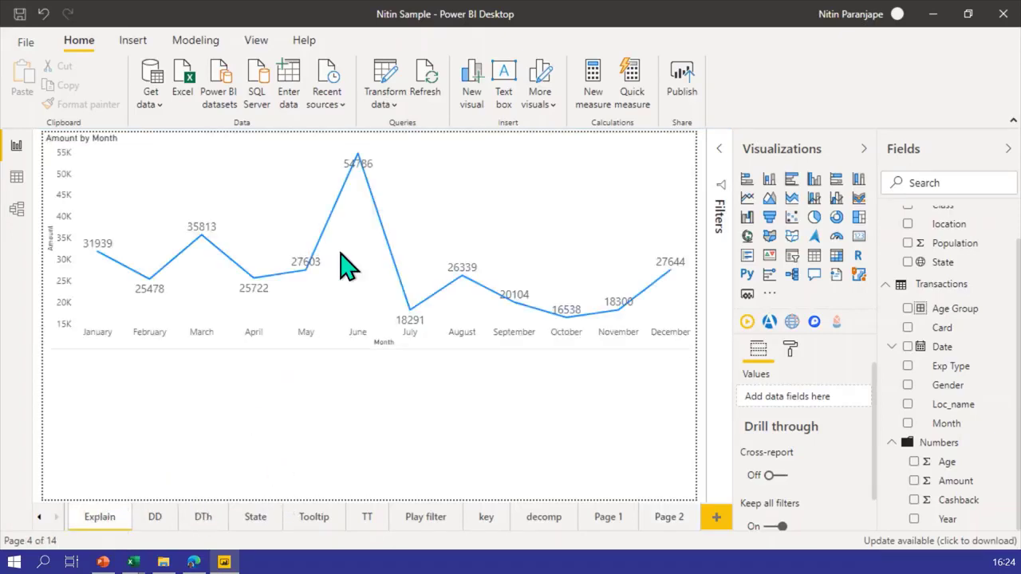
click(339, 363)
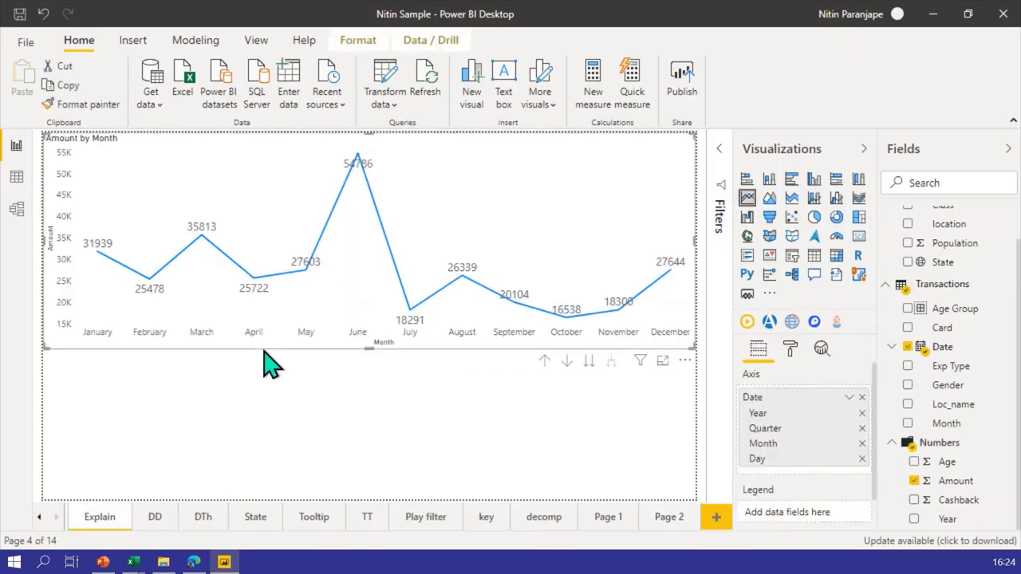
right_click(339, 363)
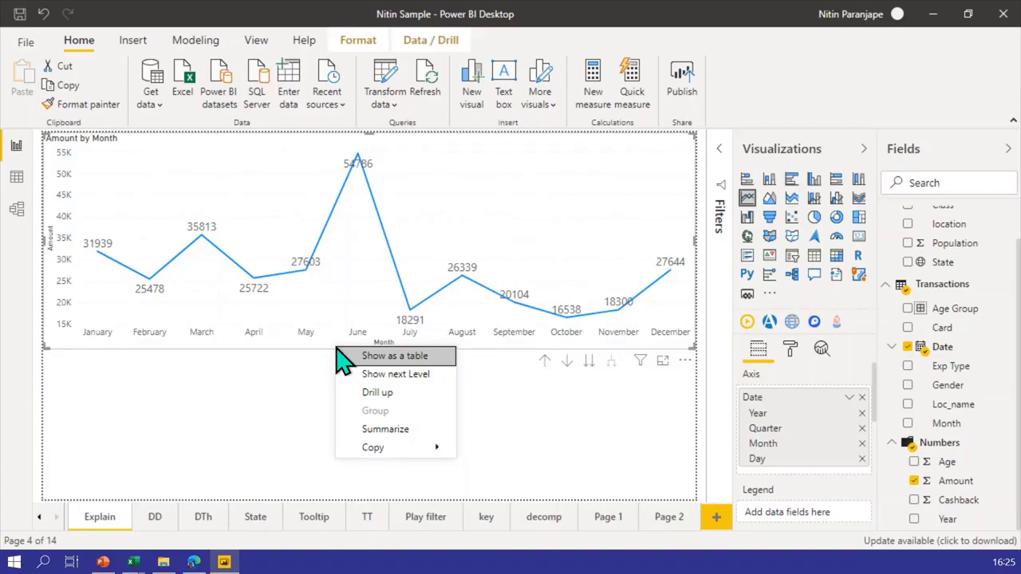
click(390, 430)
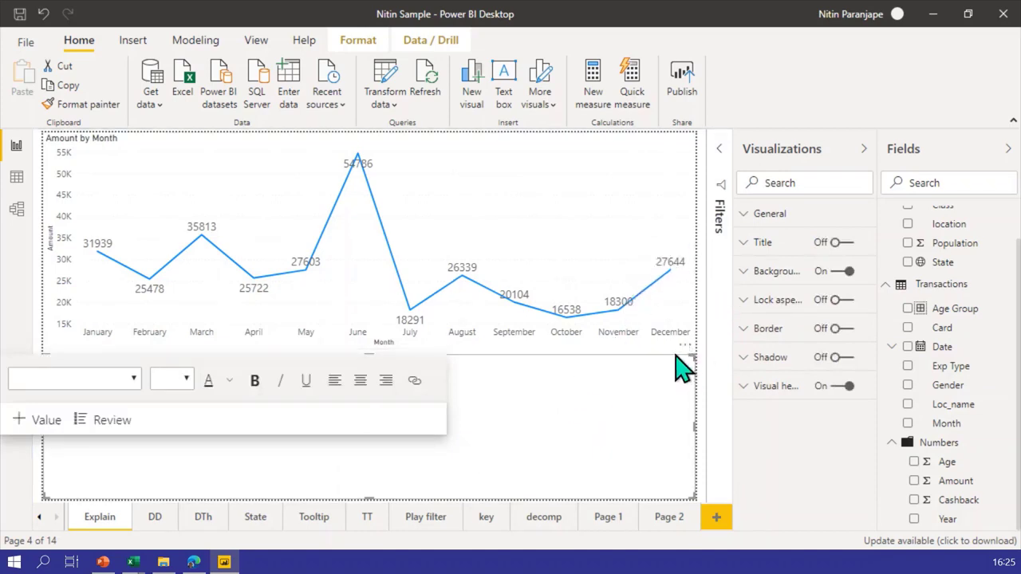
click(627, 343)
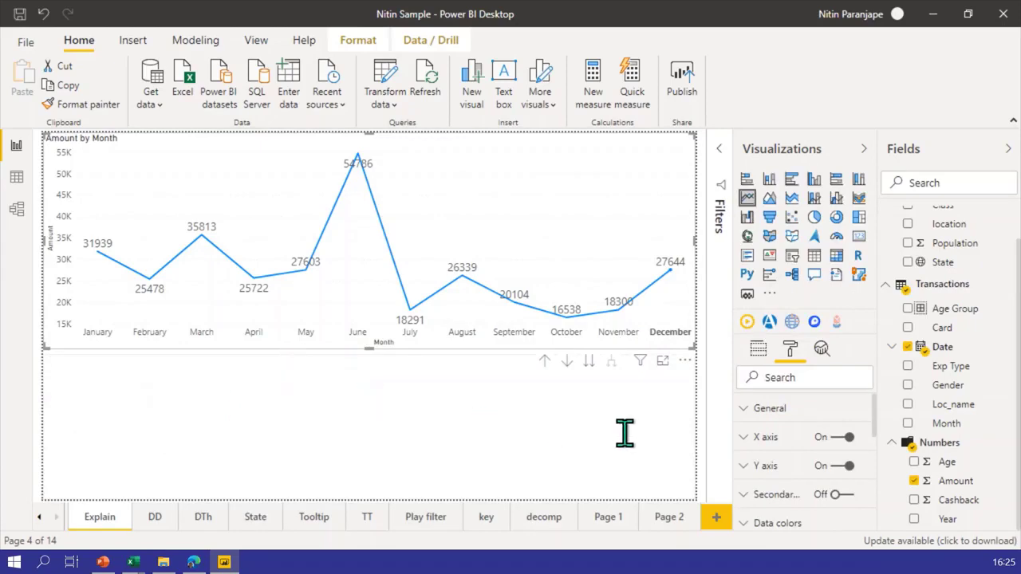
click(688, 395)
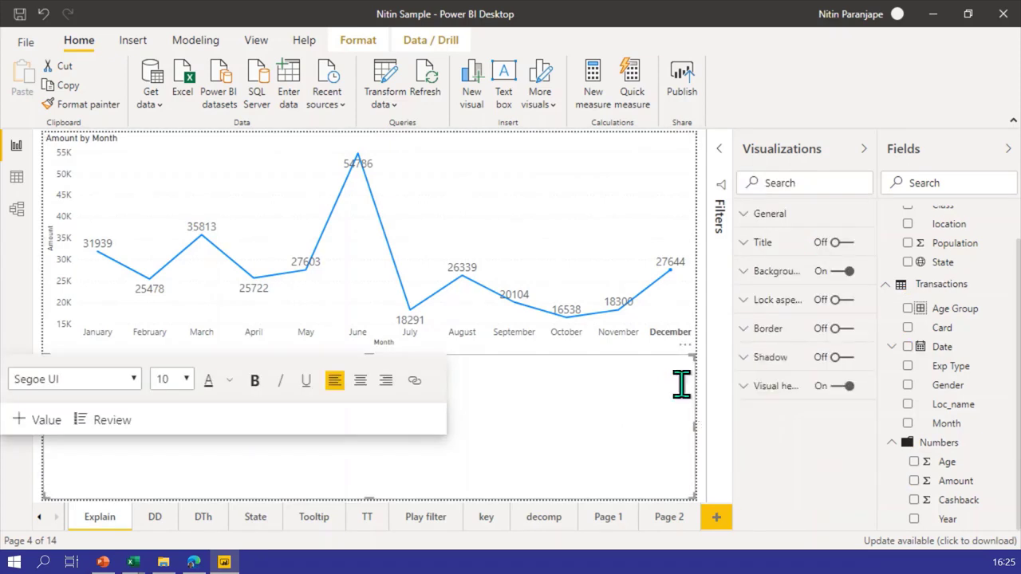
click(707, 329)
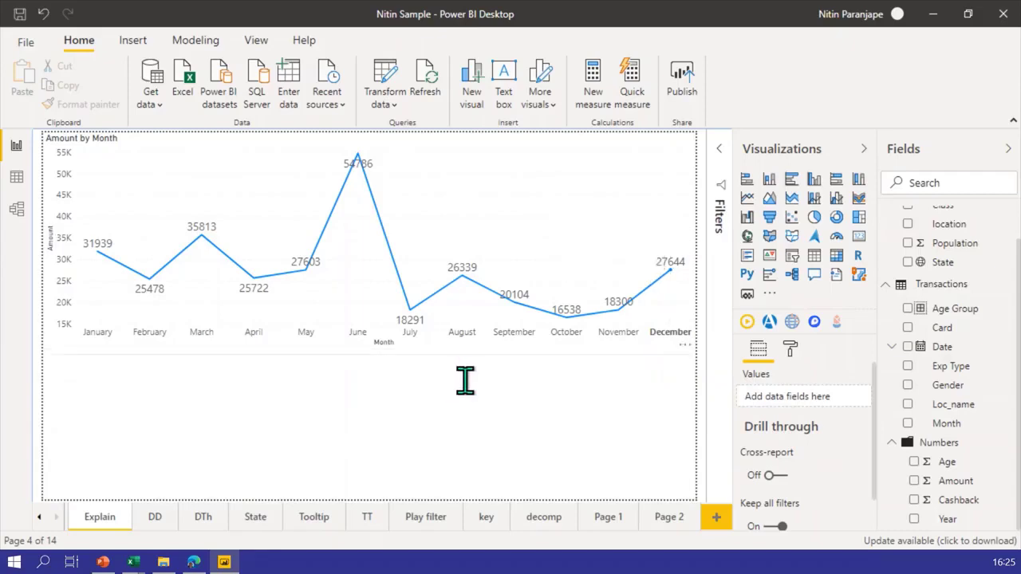
right_click(465, 303)
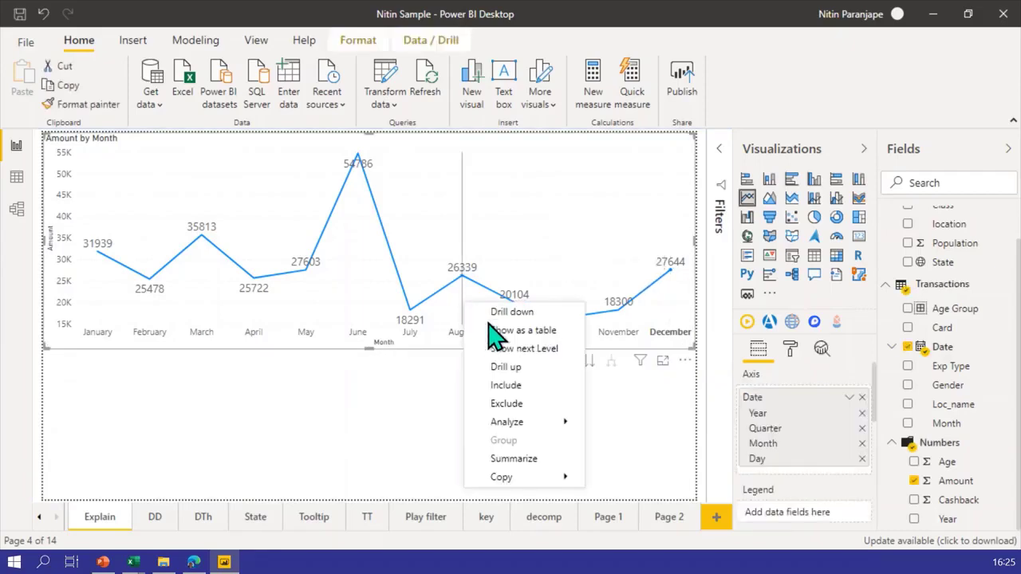
click(614, 371)
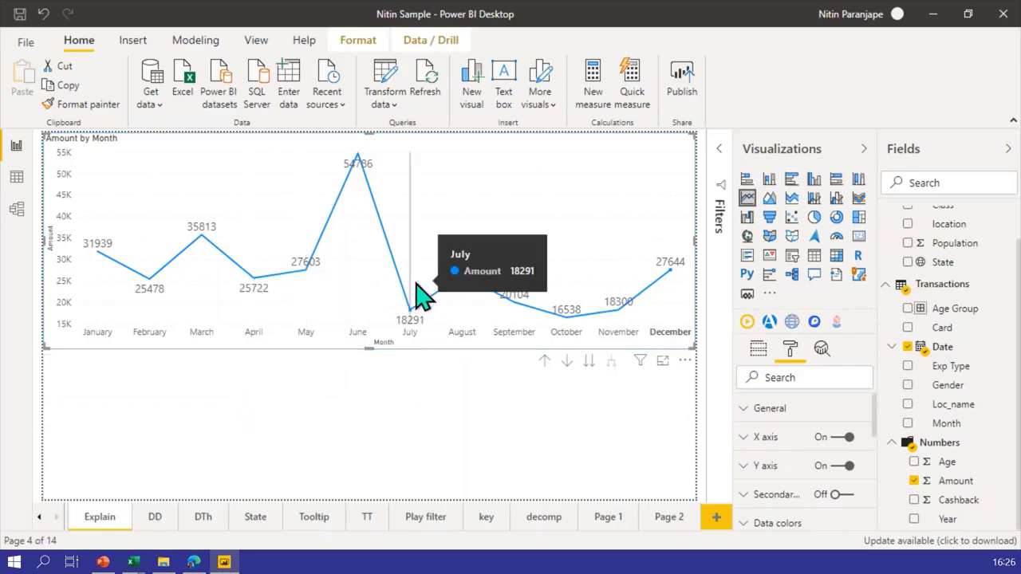
- Try extending the blank summary box upward over the line chart, and remove the box
click(409, 427)
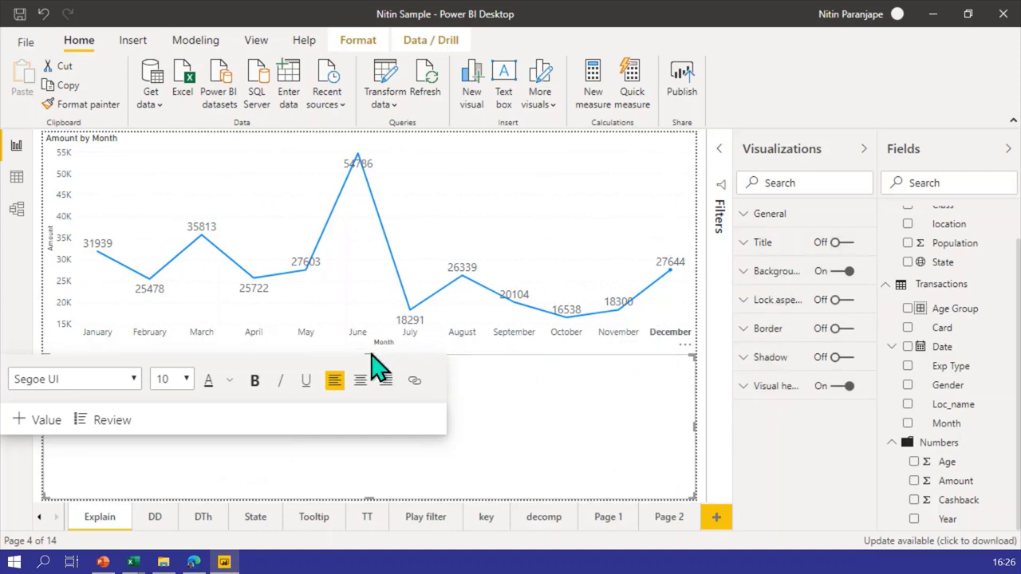
drag(370, 355, 383, 238)
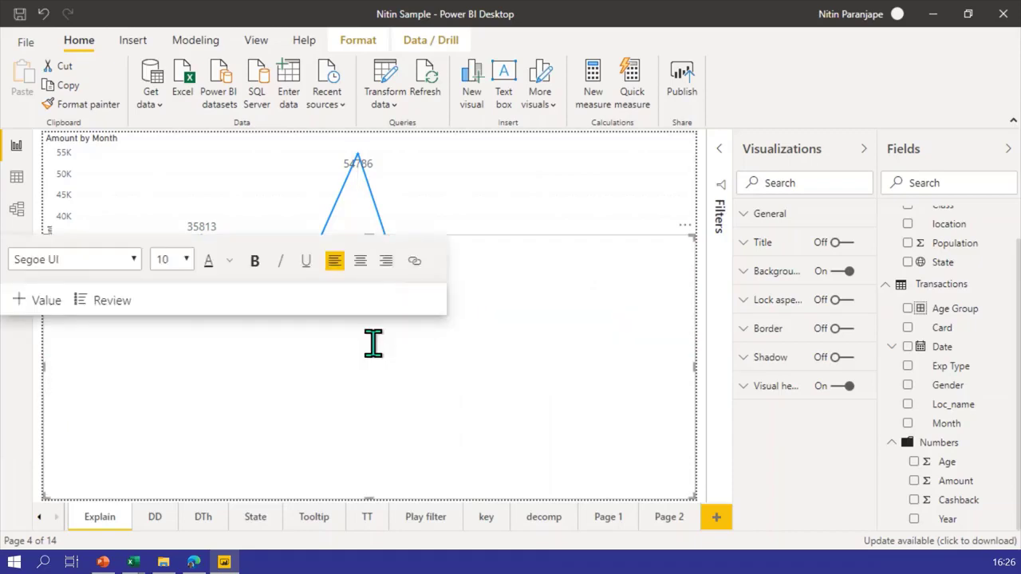
click(574, 239)
key(Escape)
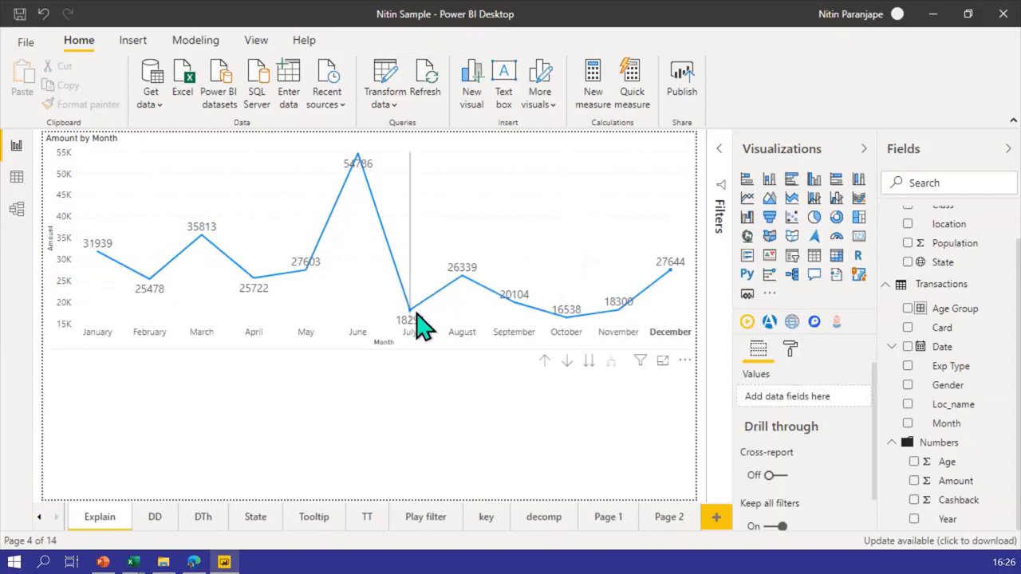
- Generate an automatic summary of the Amount by Month line chart again
right_click(327, 292)
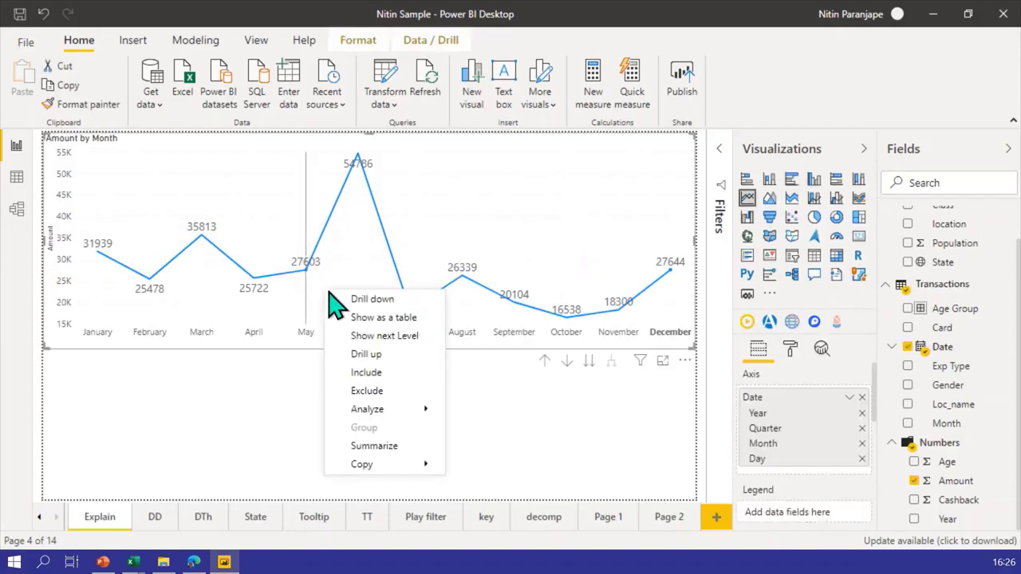
click(399, 443)
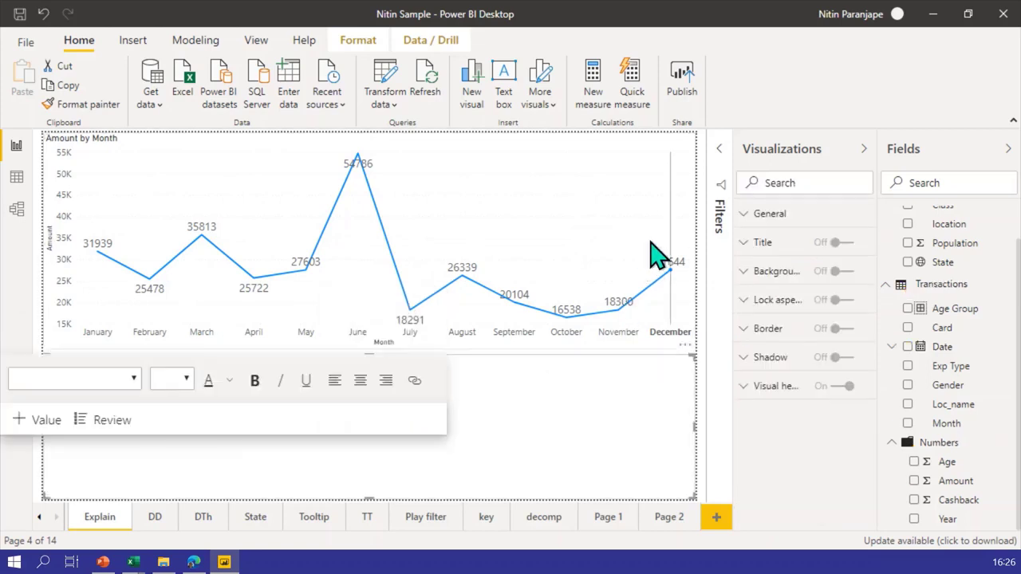
mouse_move(651, 242)
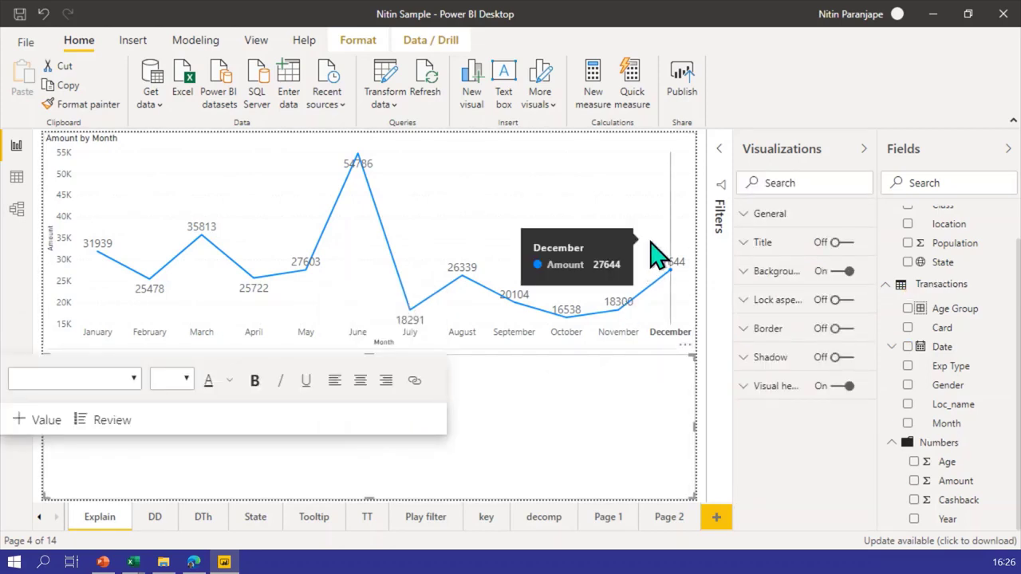
- Right-align the text in the chart's summary box and open the review of its values
click(562, 398)
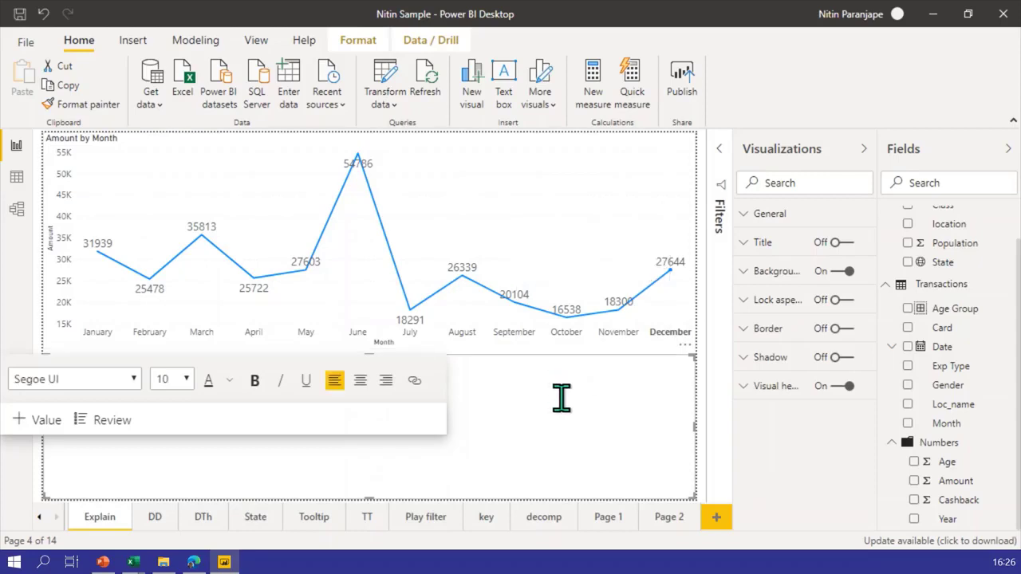
click(387, 381)
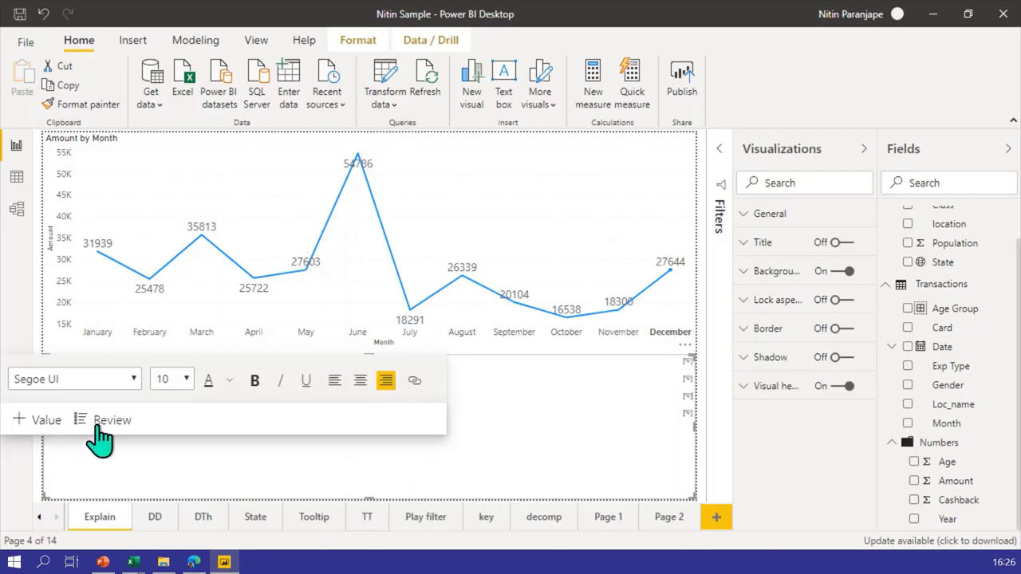
click(124, 421)
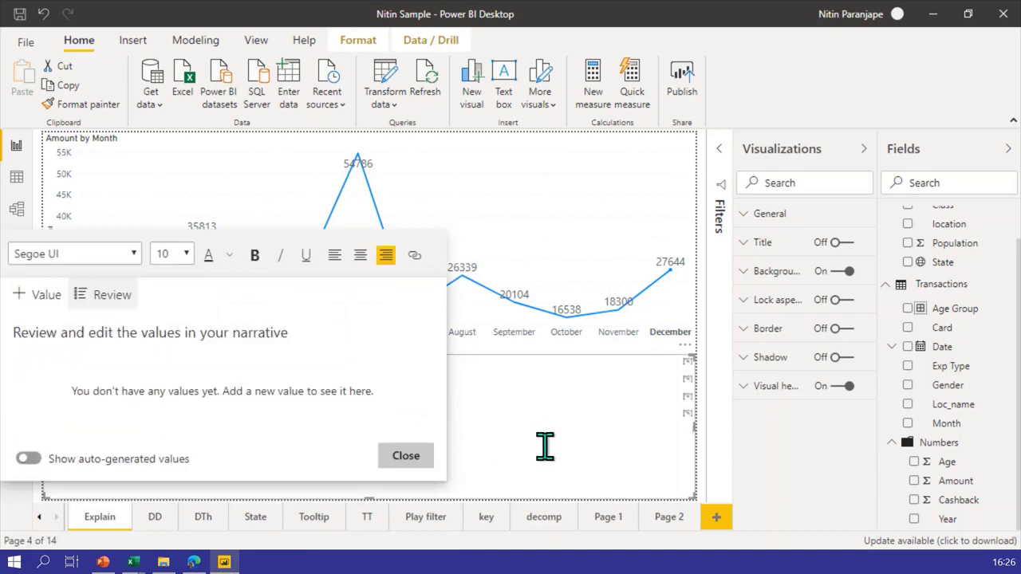
- Go to the Dash page and add a smart narrative visual summarizing its charts
click(39, 517)
click(88, 523)
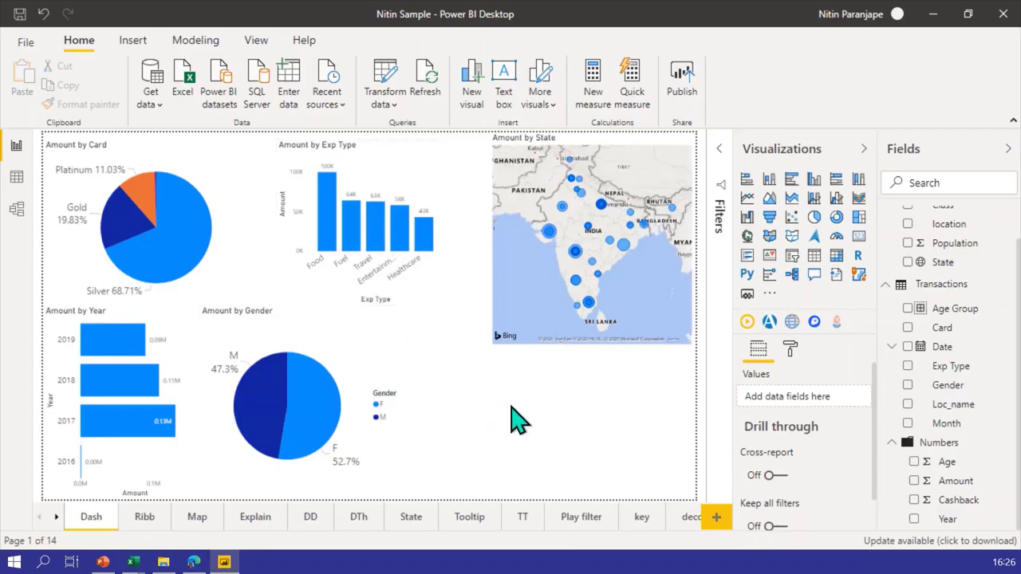
click(836, 276)
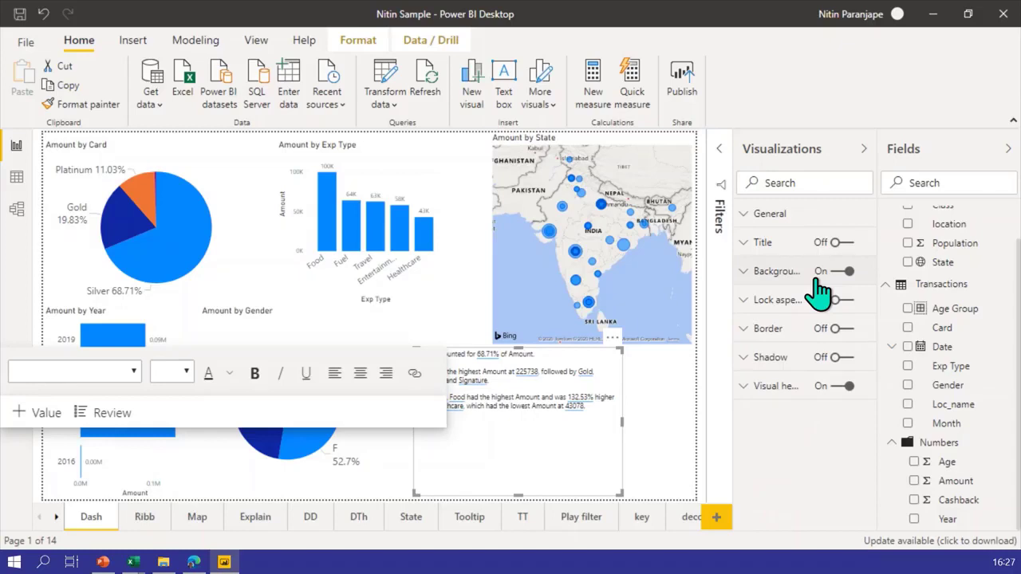
- Set the font size of all the narrative text on the Dash page to 18
click(599, 429)
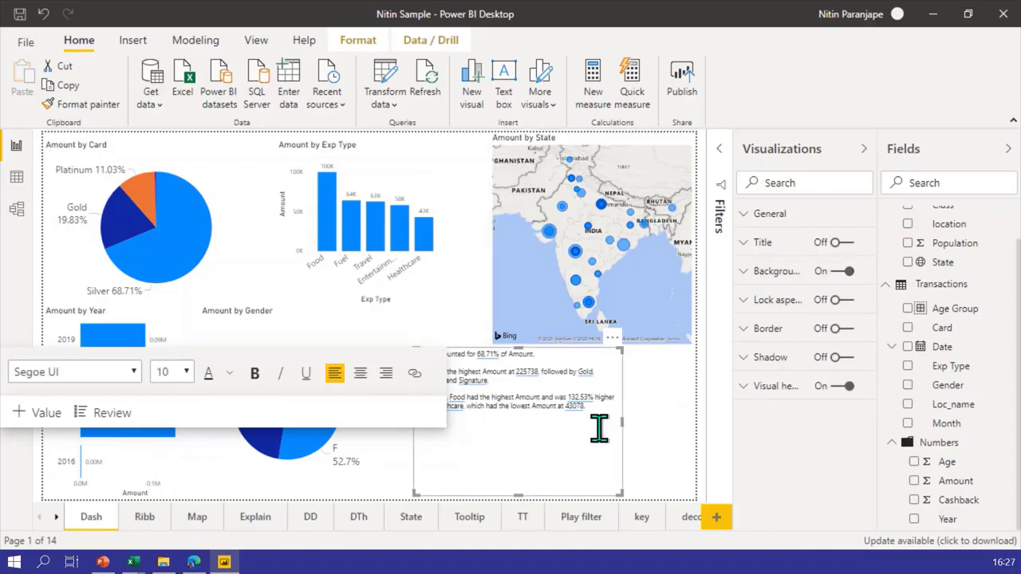
key(ctrl+a)
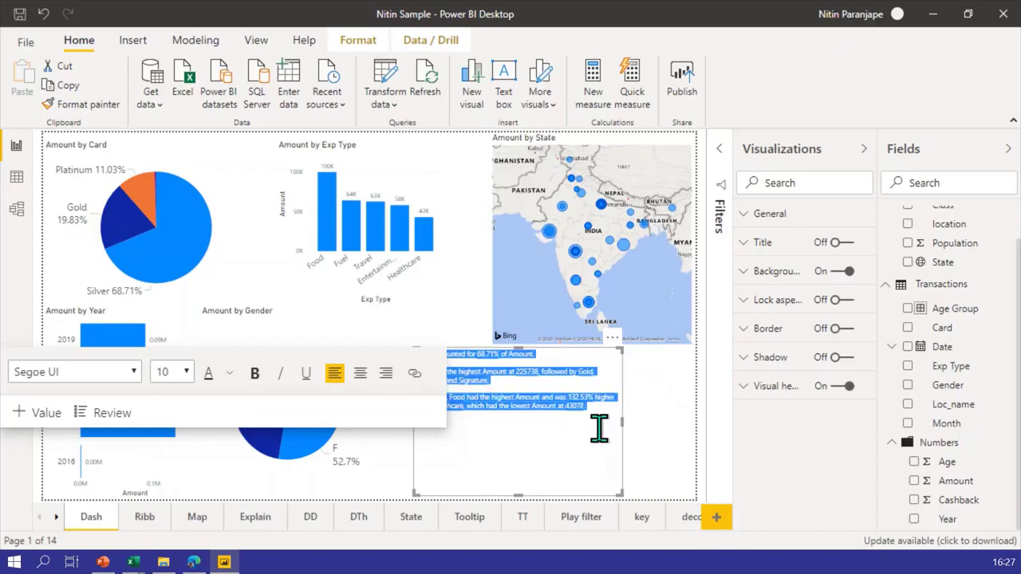
click(188, 373)
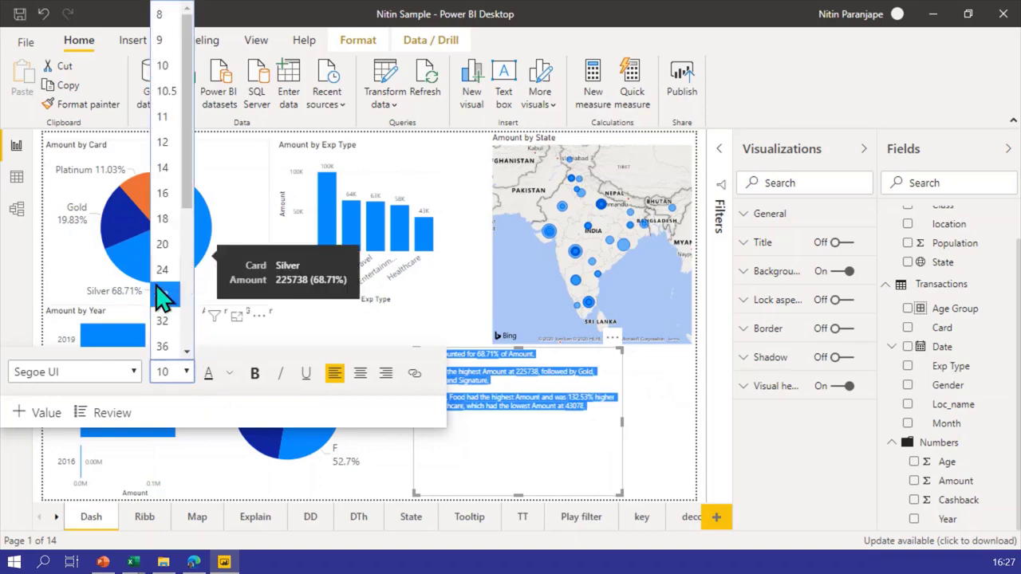
click(162, 295)
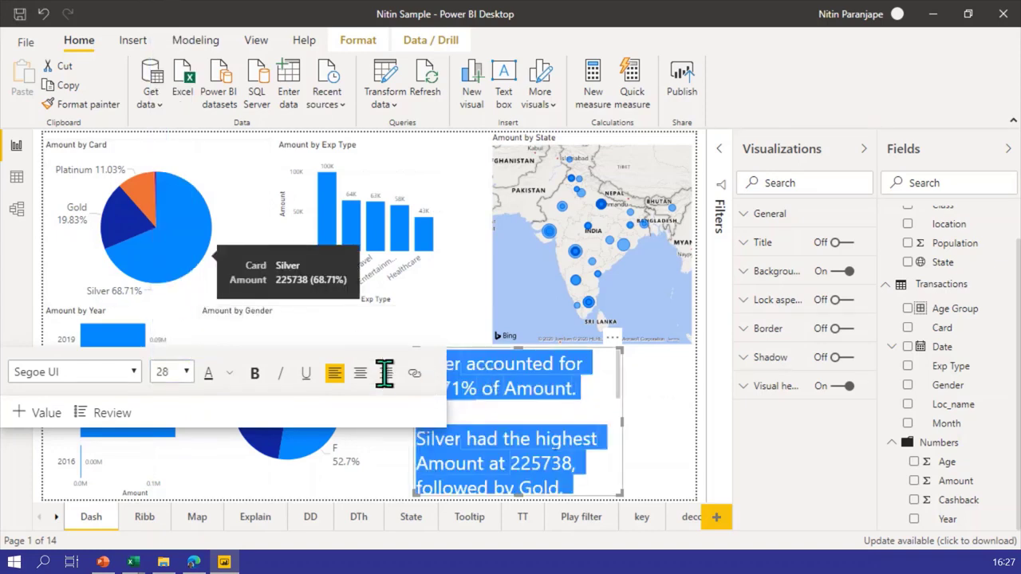
click(188, 380)
click(171, 225)
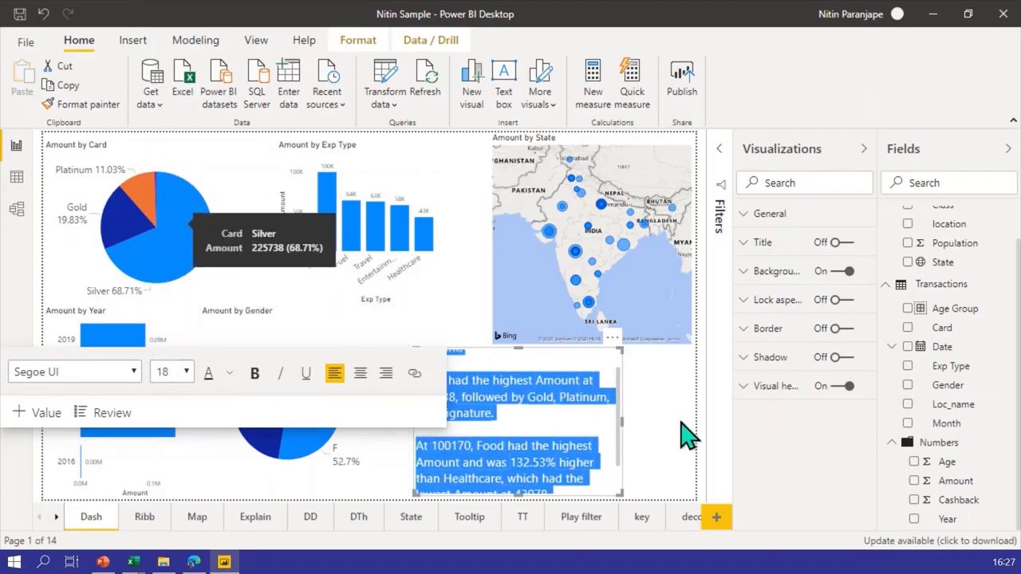
click(634, 435)
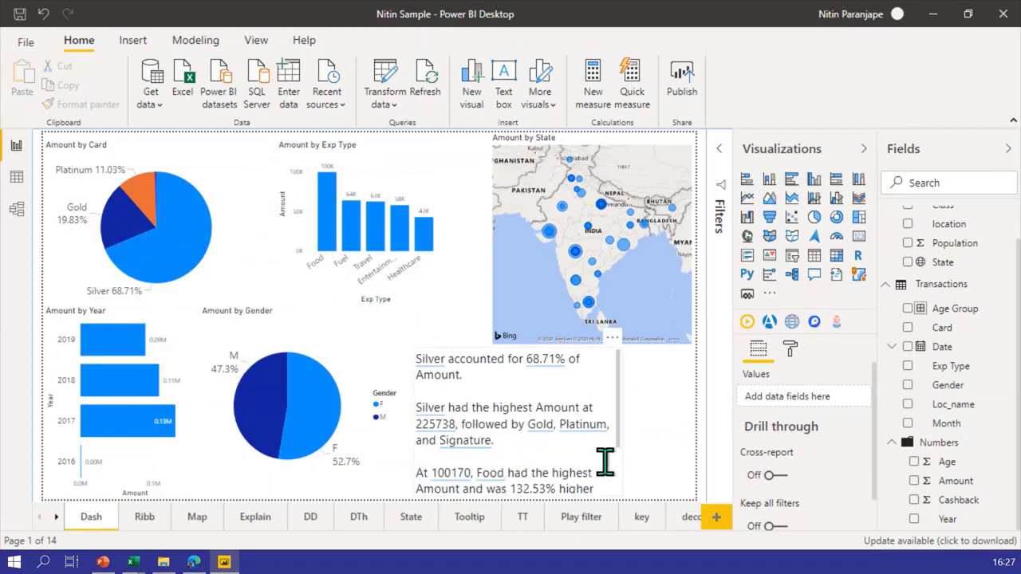
- Place the cursor on the blank last line of the narrative and start a new dynamic value there
scroll(604, 467, down, 1)
scroll(604, 466, down, 1)
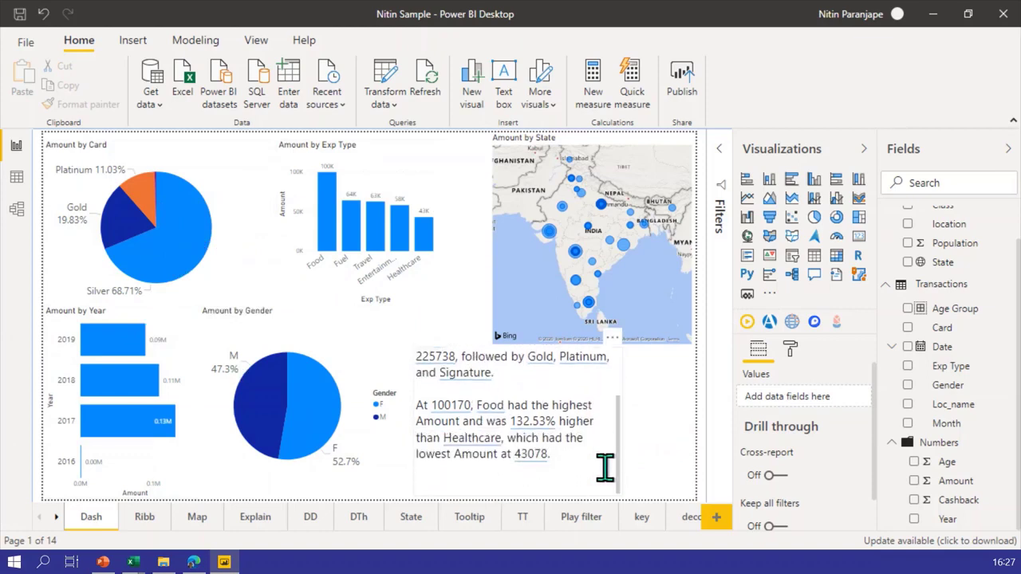
click(497, 480)
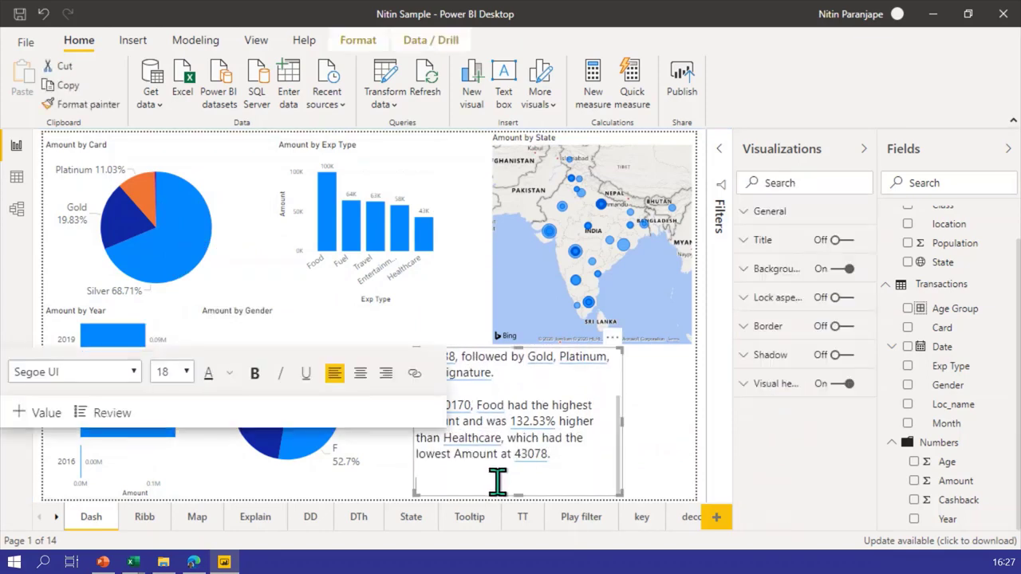
click(40, 413)
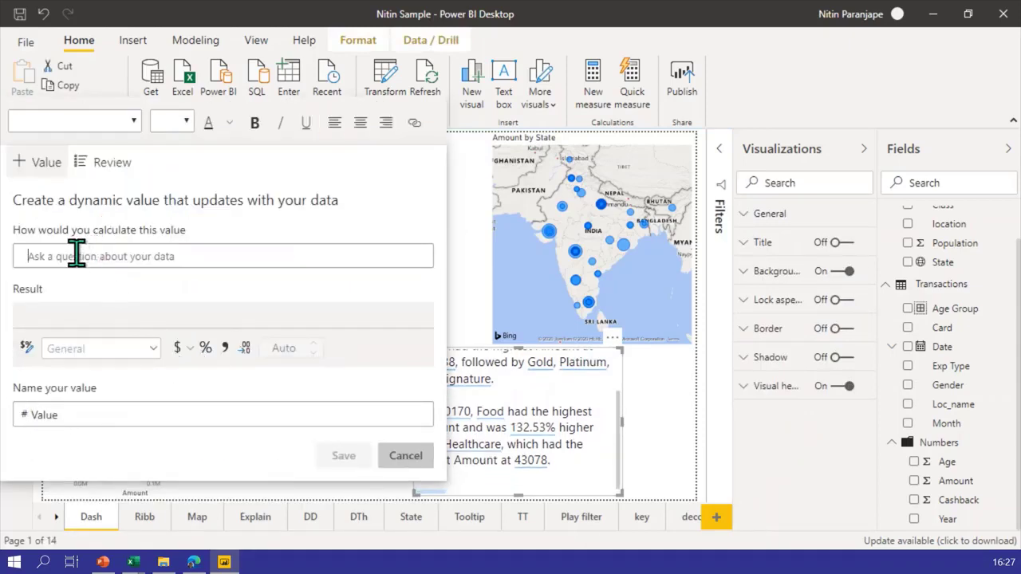
- Define the narrative's new dynamic value as amount / age and save it
text(a)
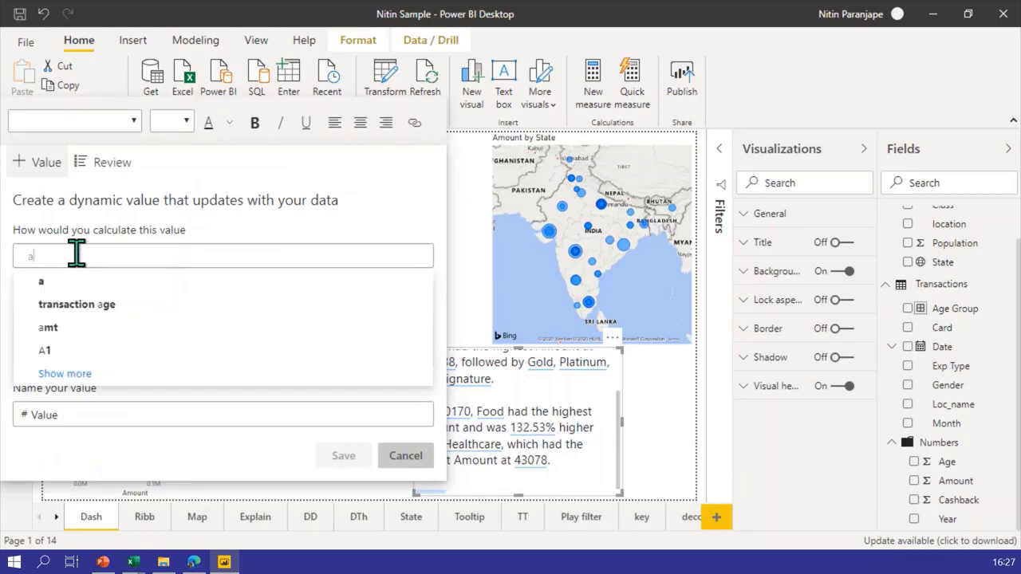
text(mou)
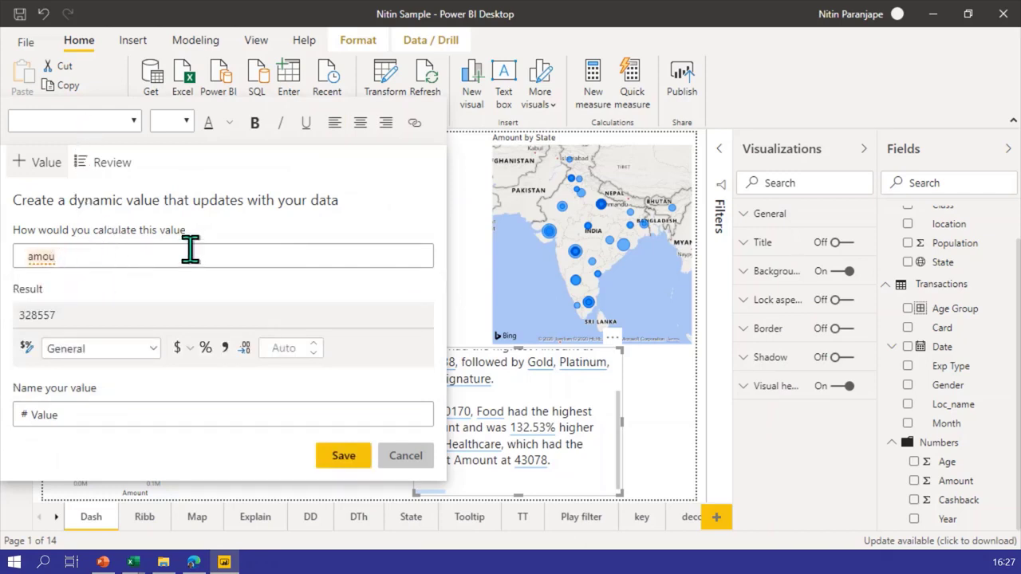
key(BackSpace)
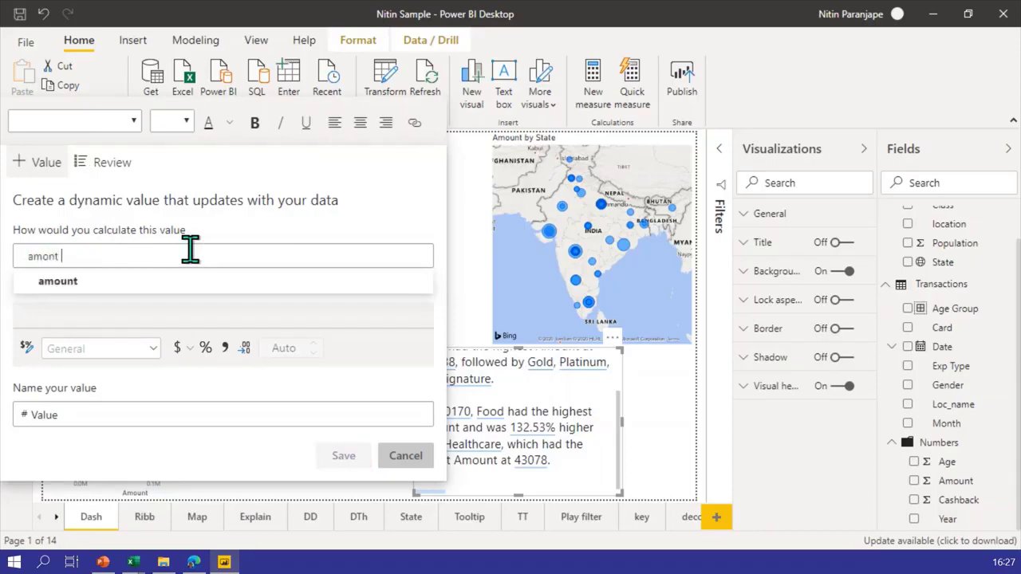
text(nt a)
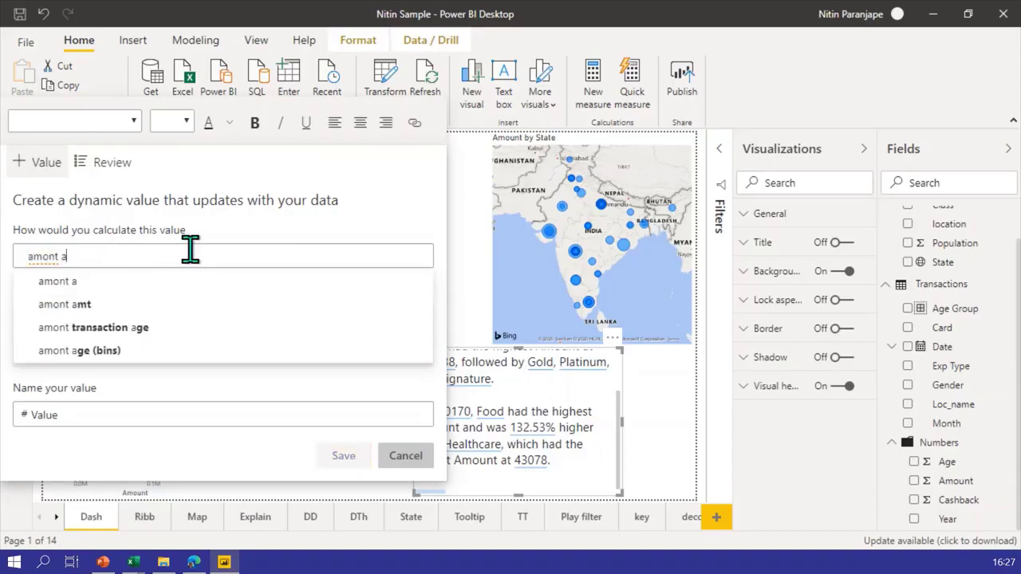
key(BackSpace)
key(BackSpace)
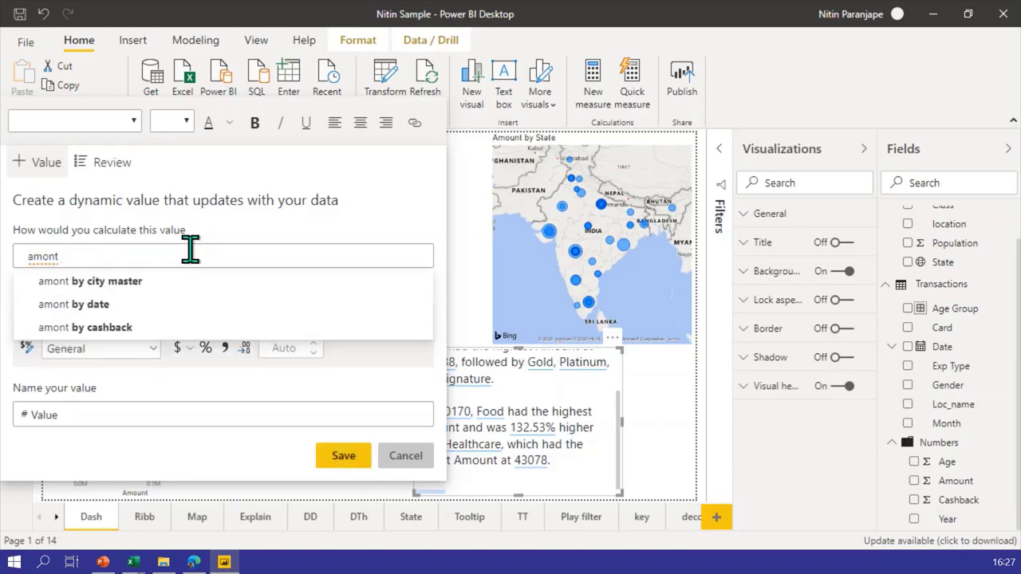
text(/)
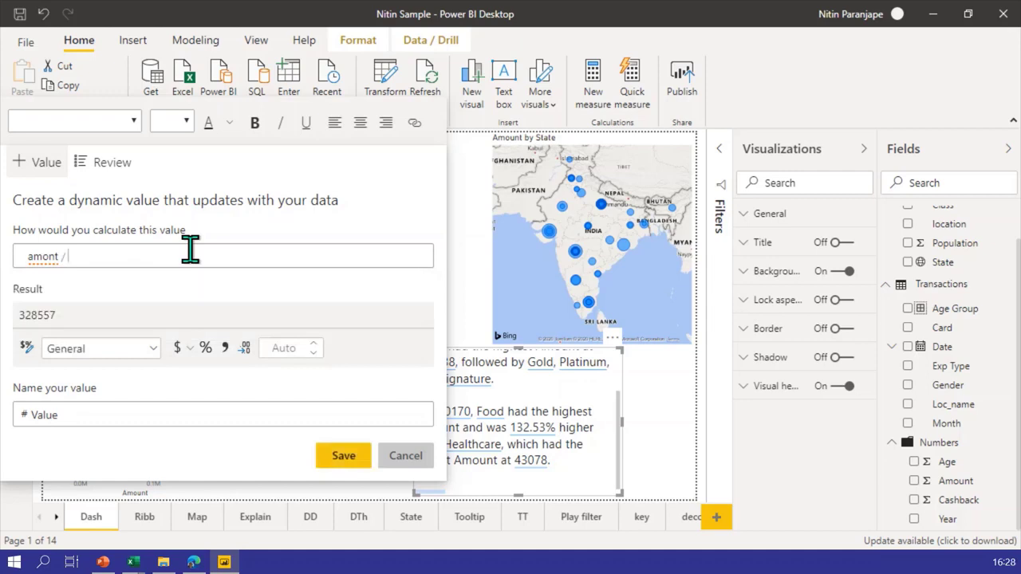
text( am)
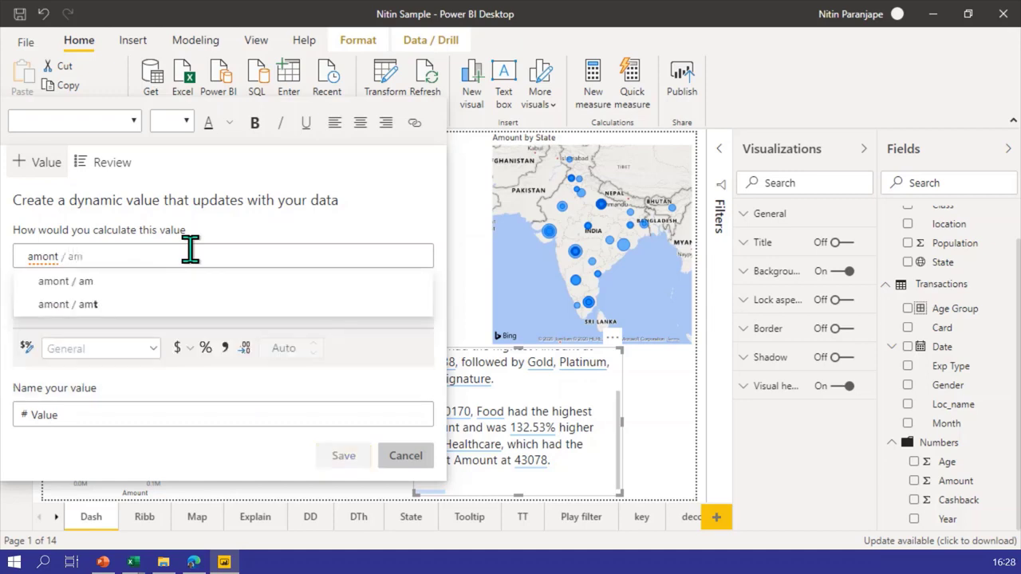
key(BackSpace)
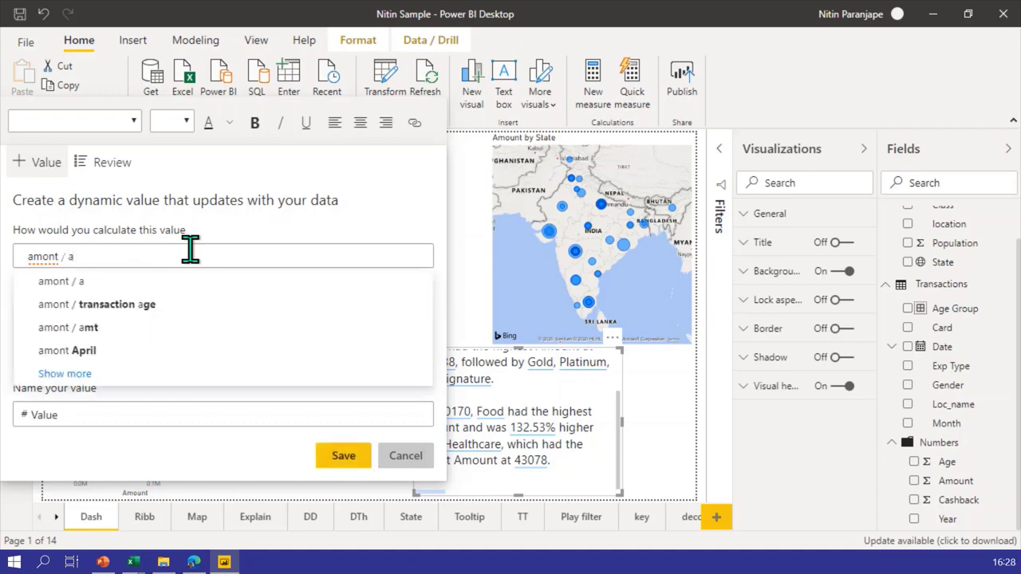
text(g)
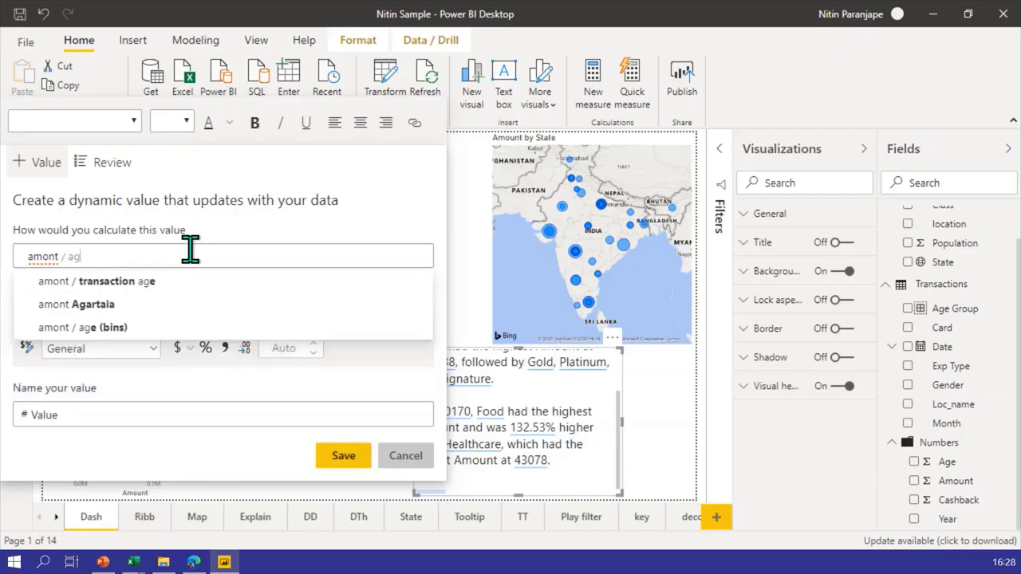
text(e)
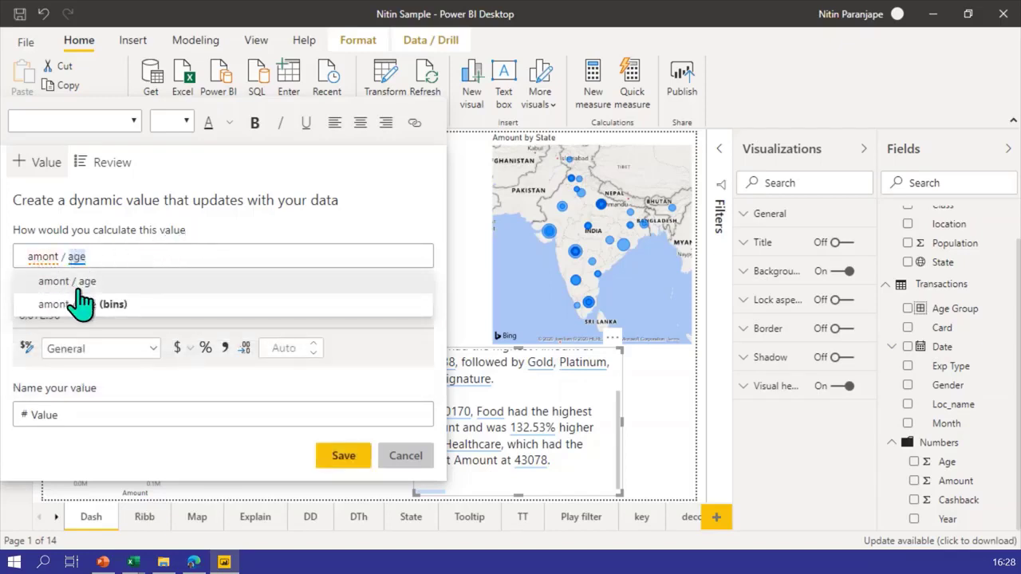
click(51, 257)
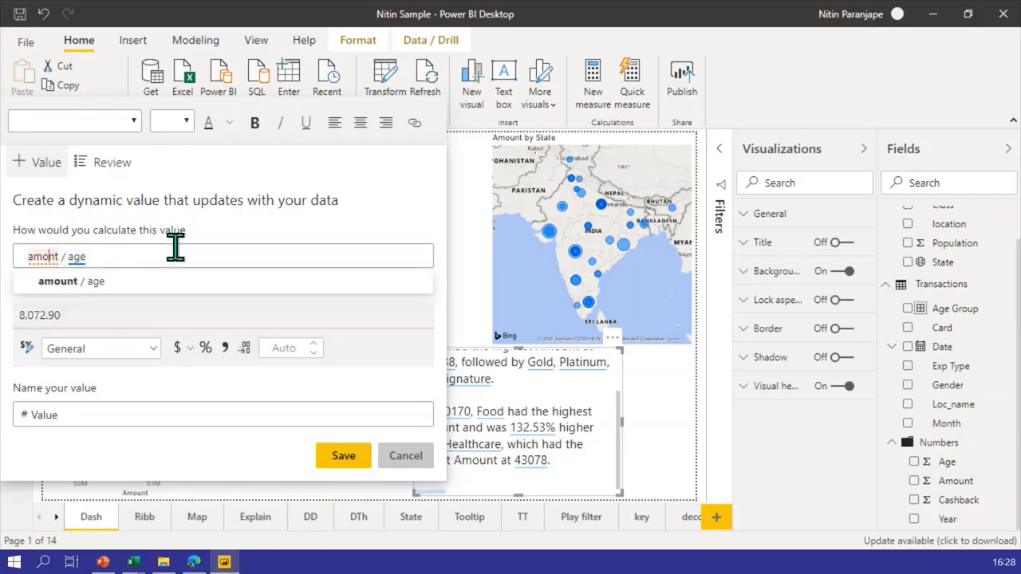
text(u)
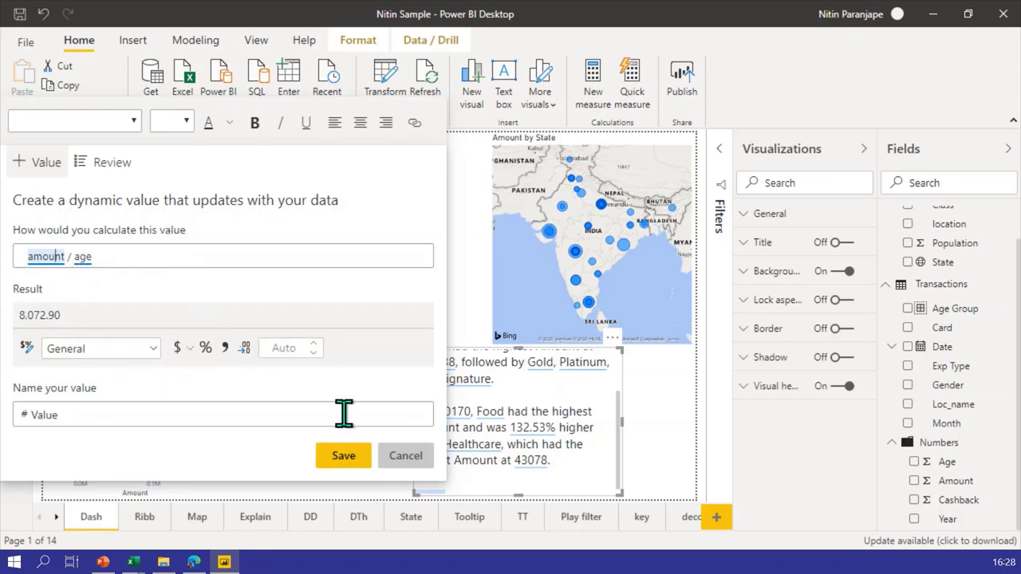
click(344, 455)
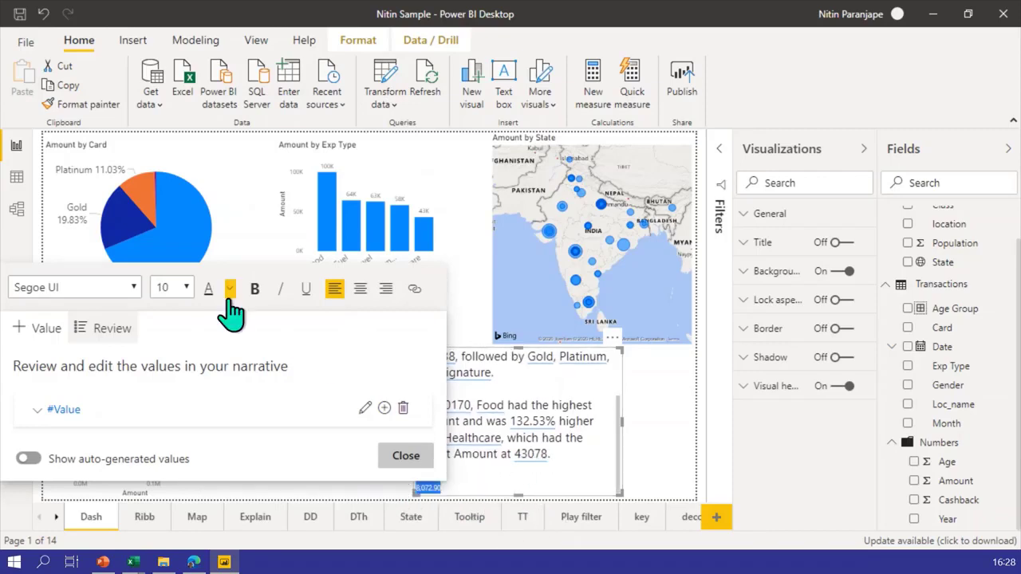
- Set the font size of the inserted dynamic value to 18 and deselect the narrative
click(188, 292)
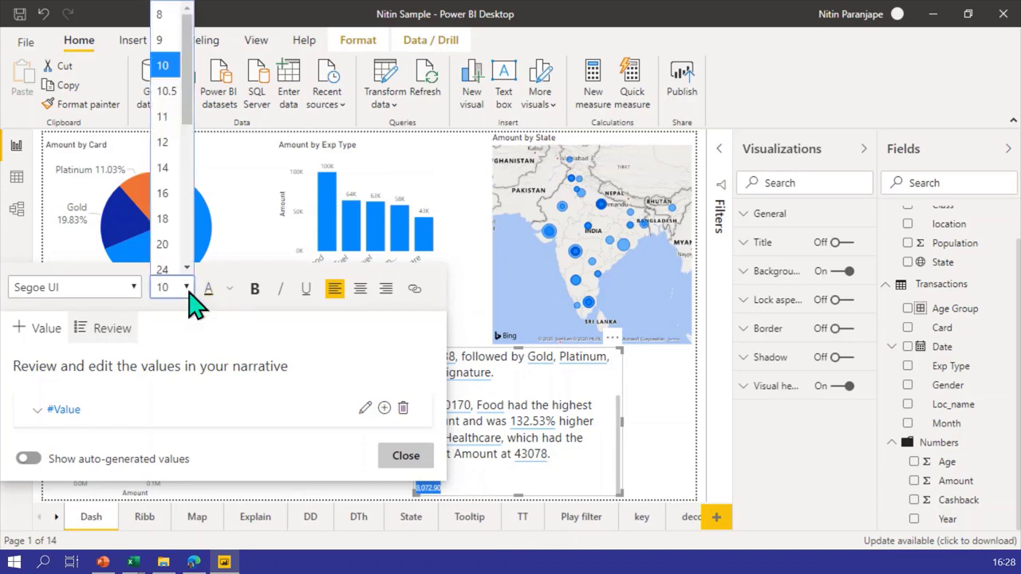
click(164, 219)
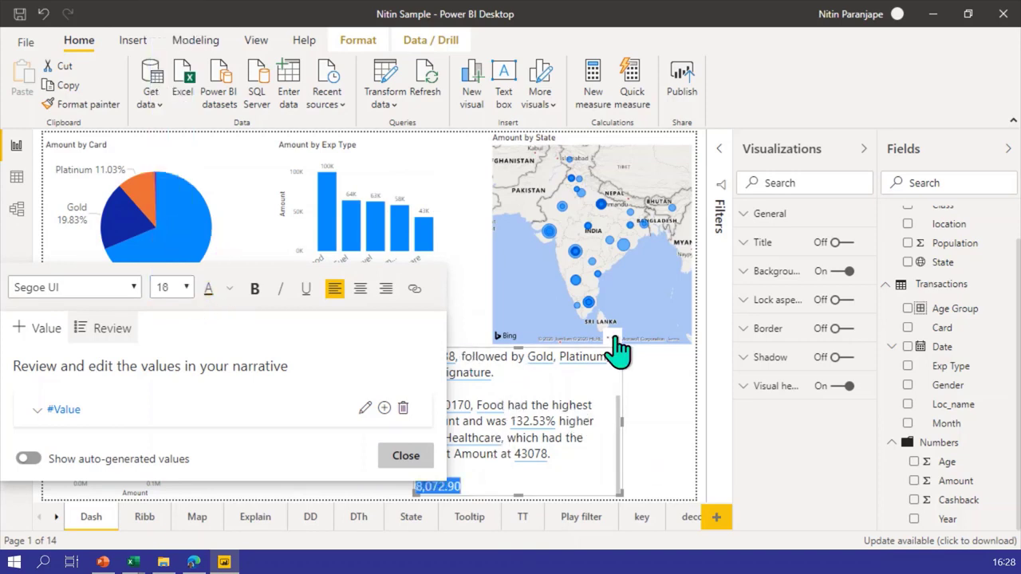
click(470, 182)
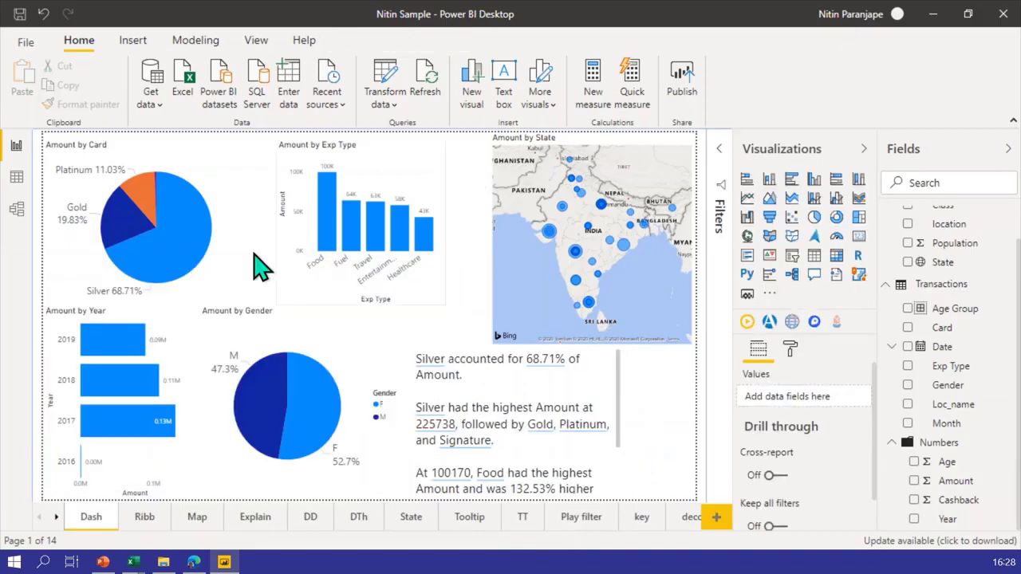
- Cross-filter the Dash page by the Silver slice of the Amount by Card chart to check the narrative's response
click(181, 275)
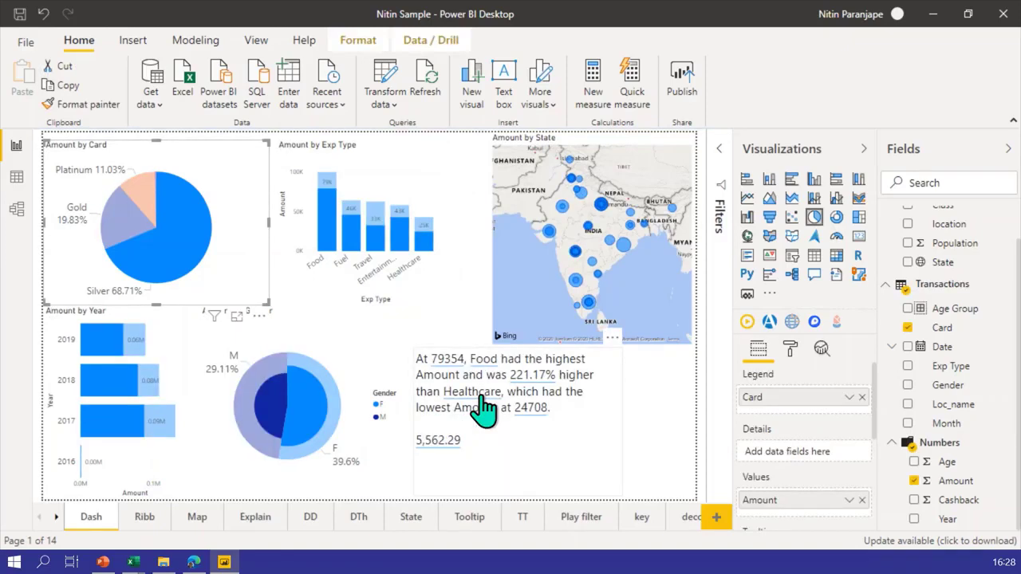
mouse_move(157, 408)
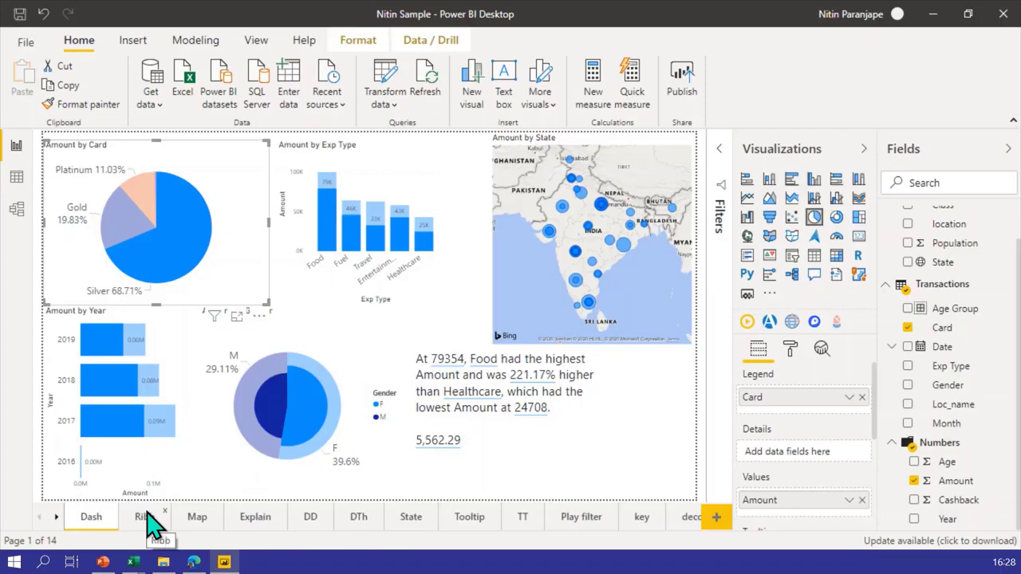
- Review the preview features in the program options, including Smart narrative visual, and leave without changes
click(25, 47)
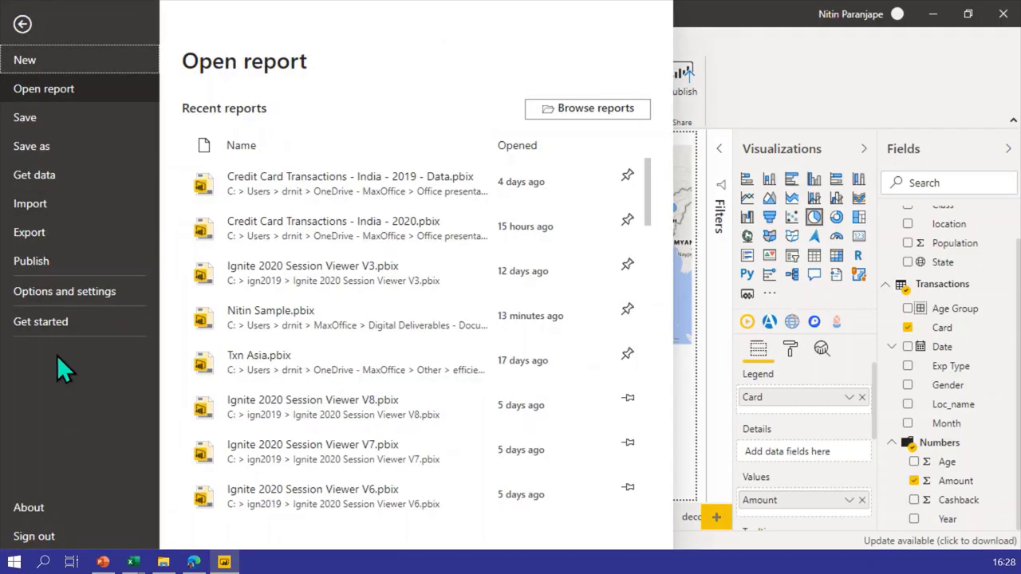
click(39, 287)
click(268, 127)
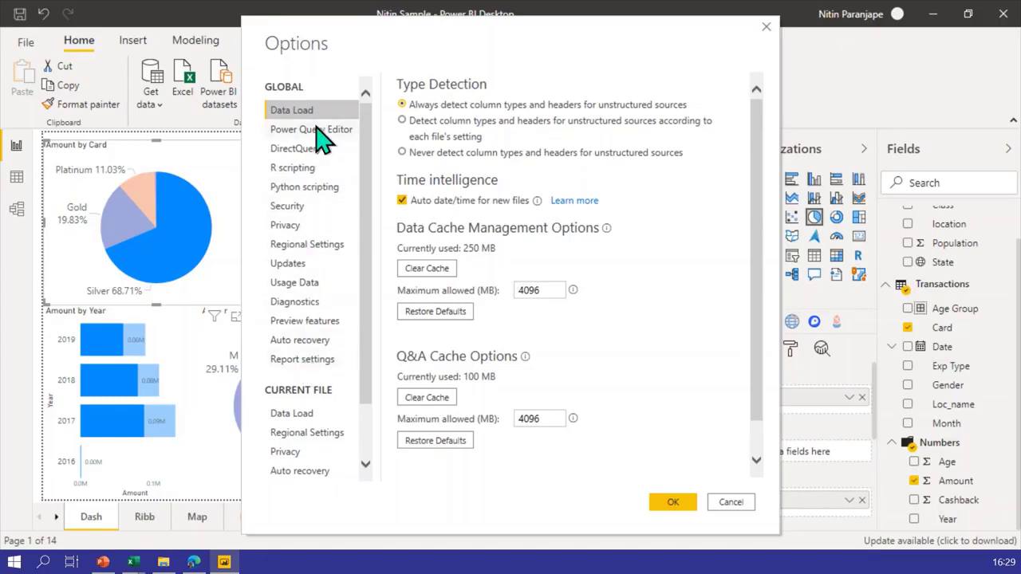
click(305, 320)
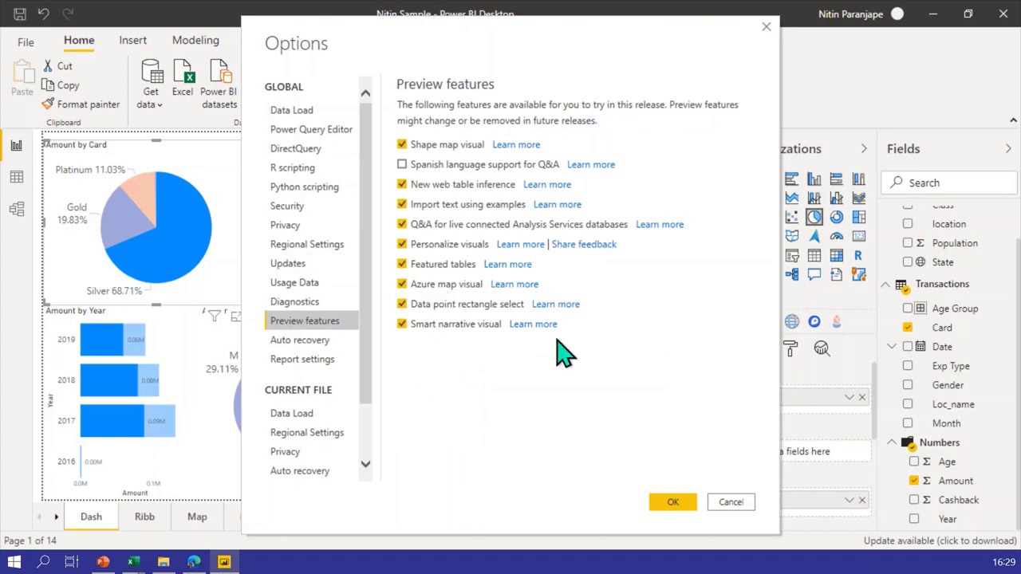
click(731, 501)
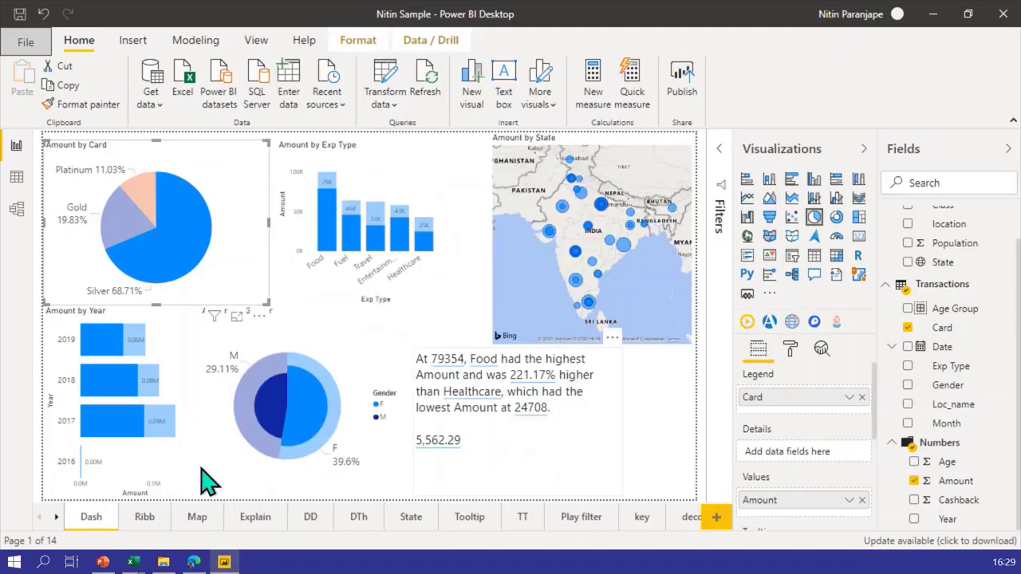
- Go to the Explain page and have the decrease at the July point of the Amount by Month chart explained
click(256, 516)
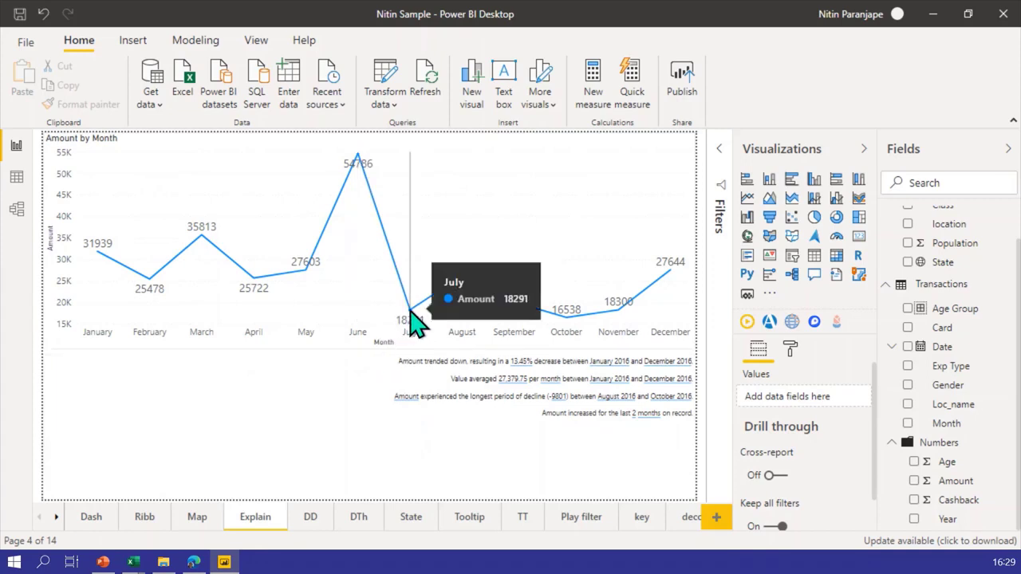
click(413, 320)
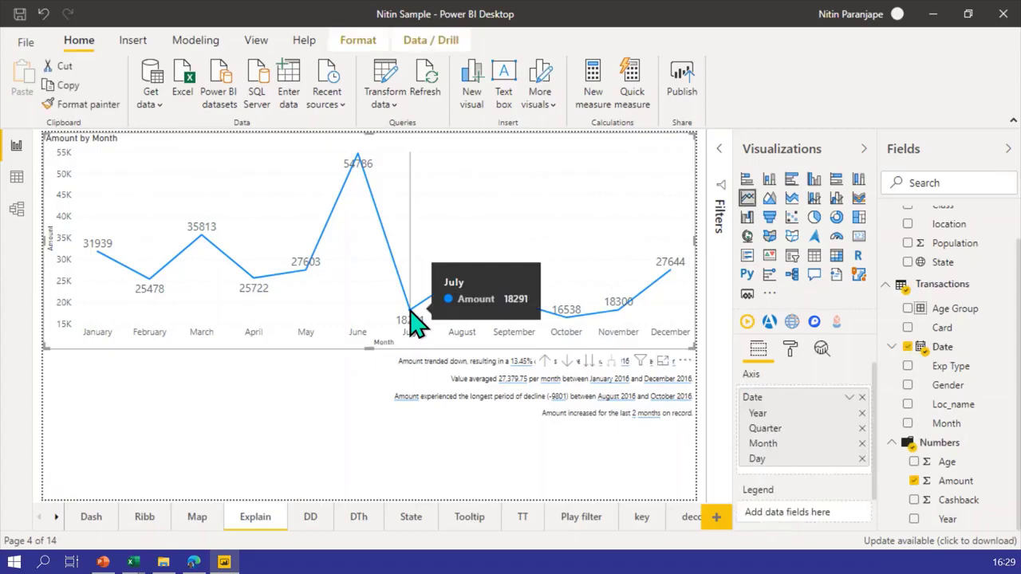
right_click(413, 322)
mouse_move(493, 431)
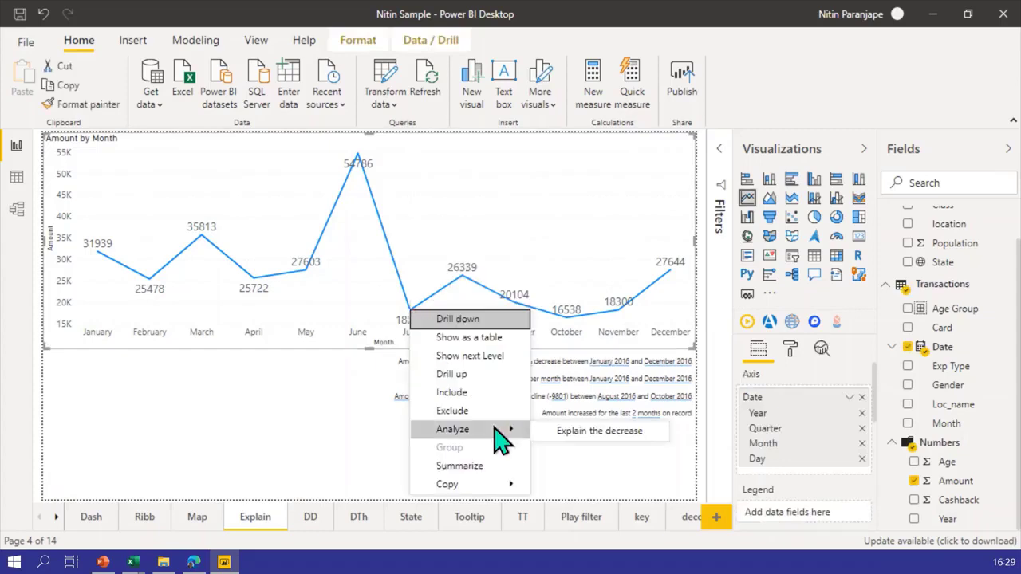
click(600, 432)
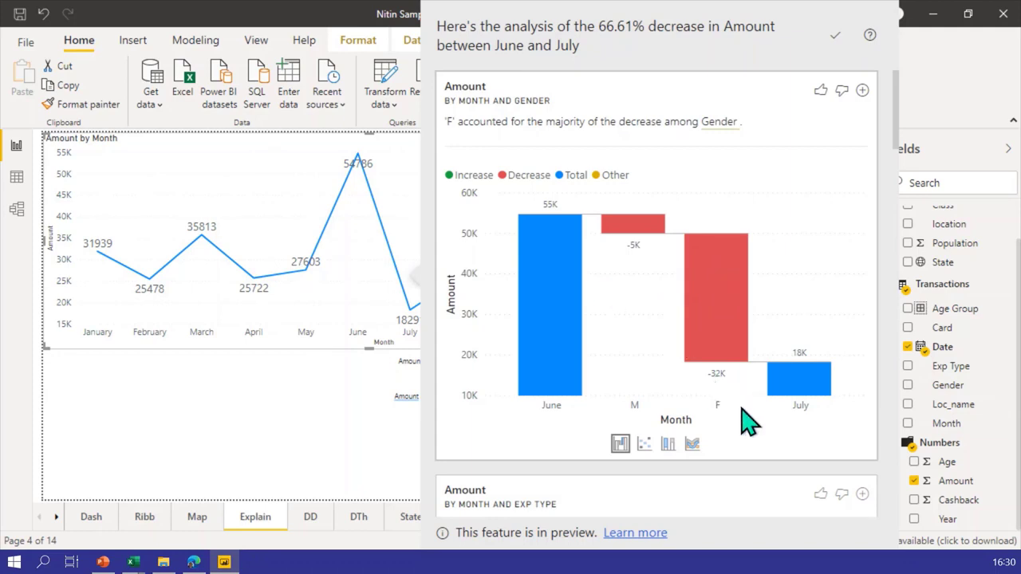
- Examine the decrease analysis by Gender, Exp Type, Class, Year and Age Group, returning to the Exp Type breakdown
scroll(868, 205, down, 5)
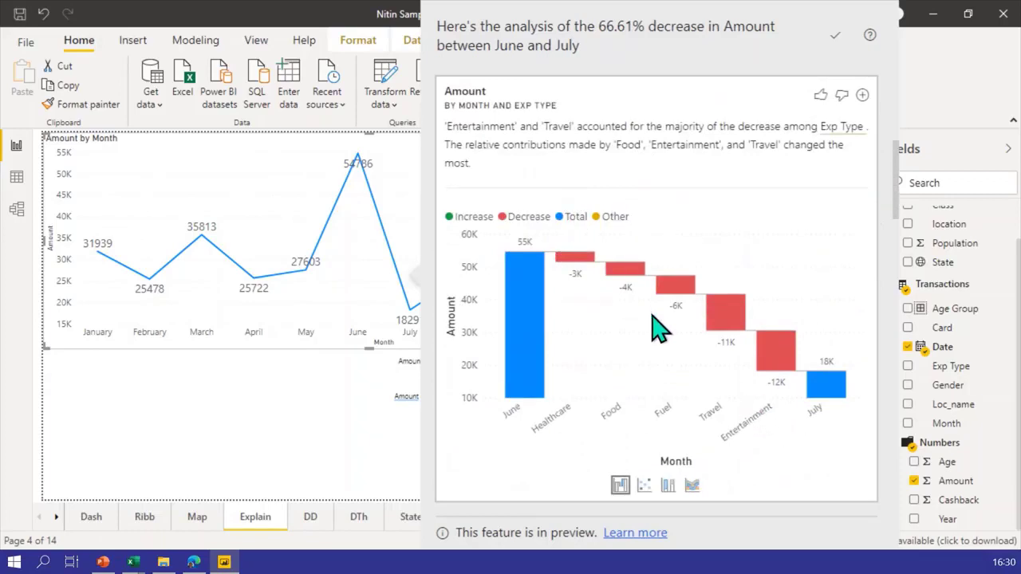
scroll(738, 383, down, 5)
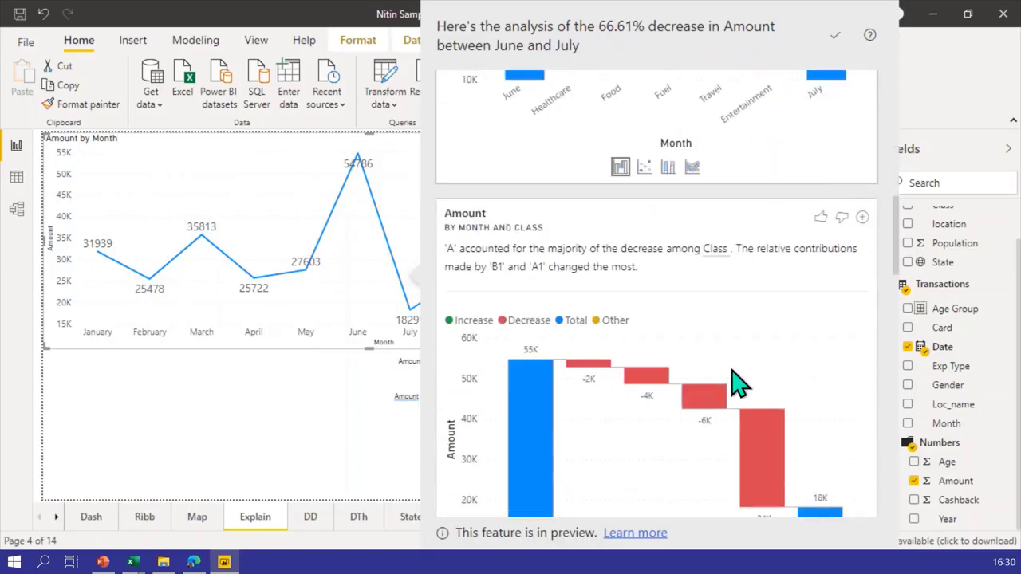
scroll(738, 383, down, 10)
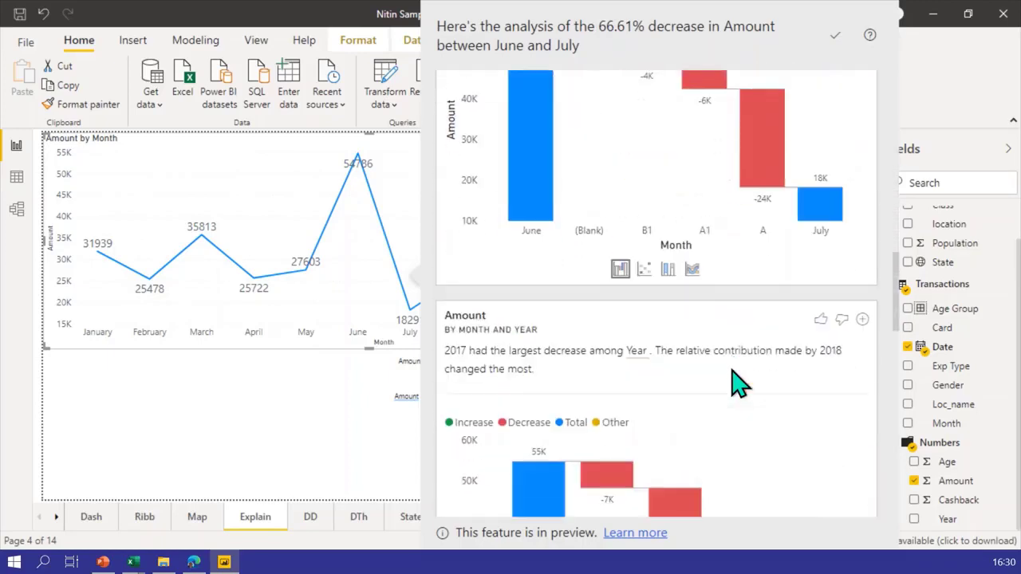
scroll(738, 382, down, 3)
scroll(738, 383, up, 4)
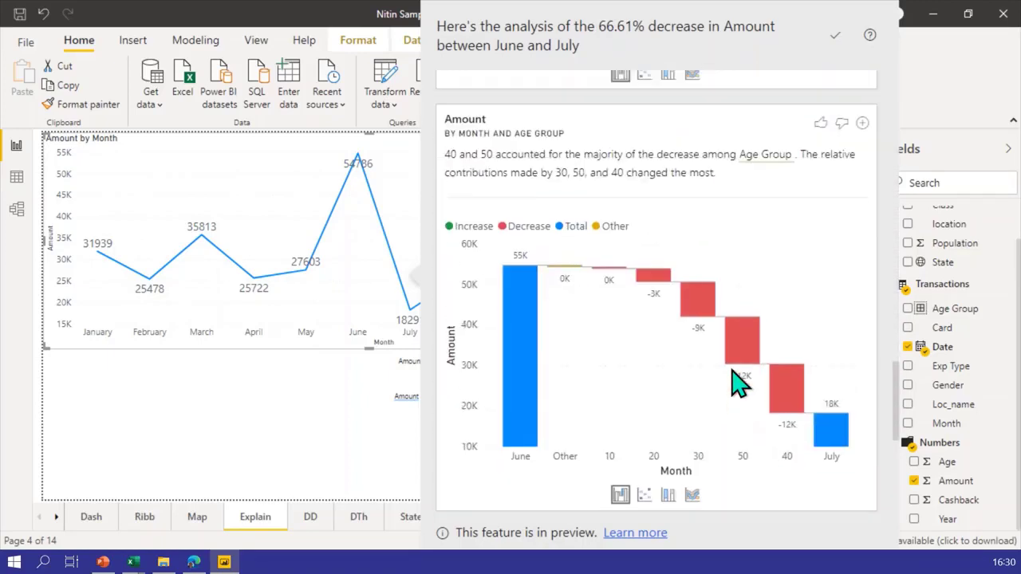
scroll(738, 383, up, 3)
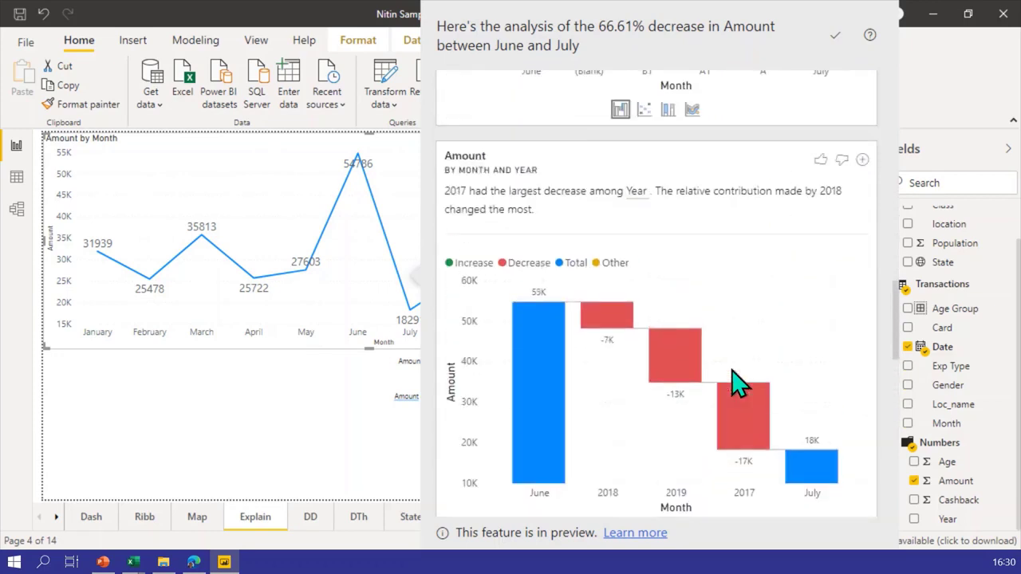
scroll(732, 372, down, 1)
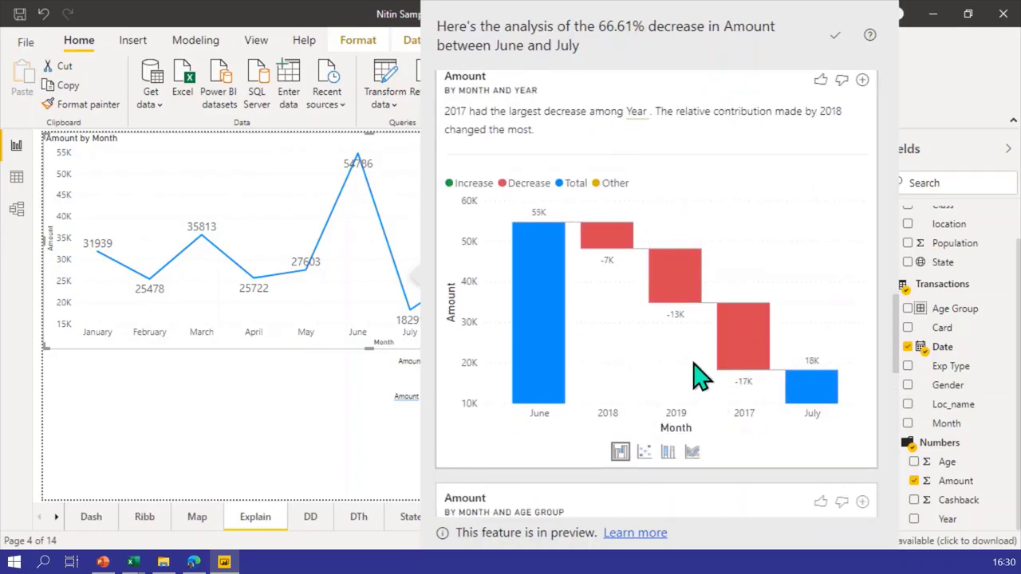
scroll(694, 359, up, 3)
scroll(693, 359, up, 10)
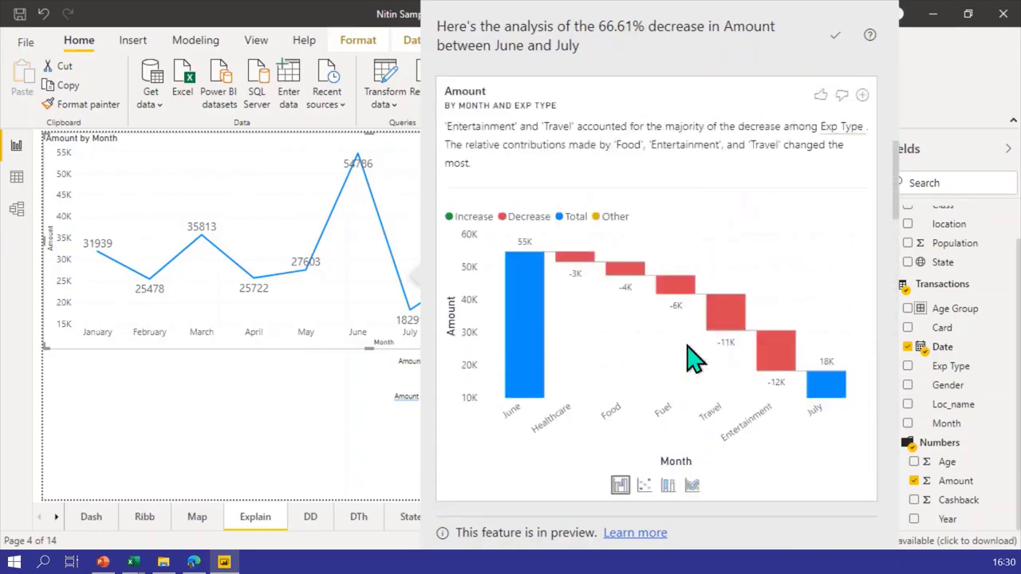
- Compare the Exp Type breakdown as a scatter chart, 100% stacked column chart and ribbon chart, and close the decrease analysis
click(646, 485)
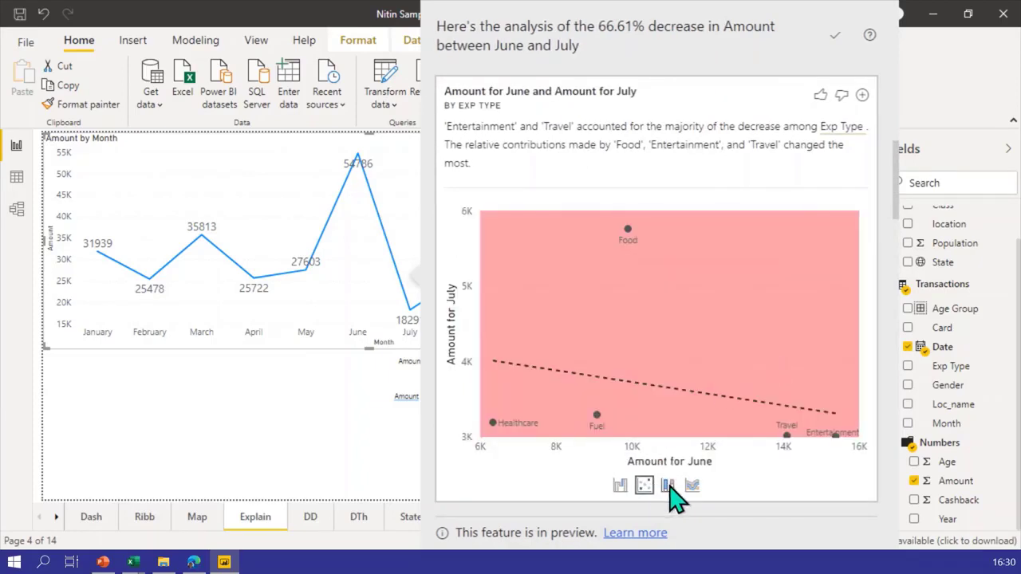
click(669, 487)
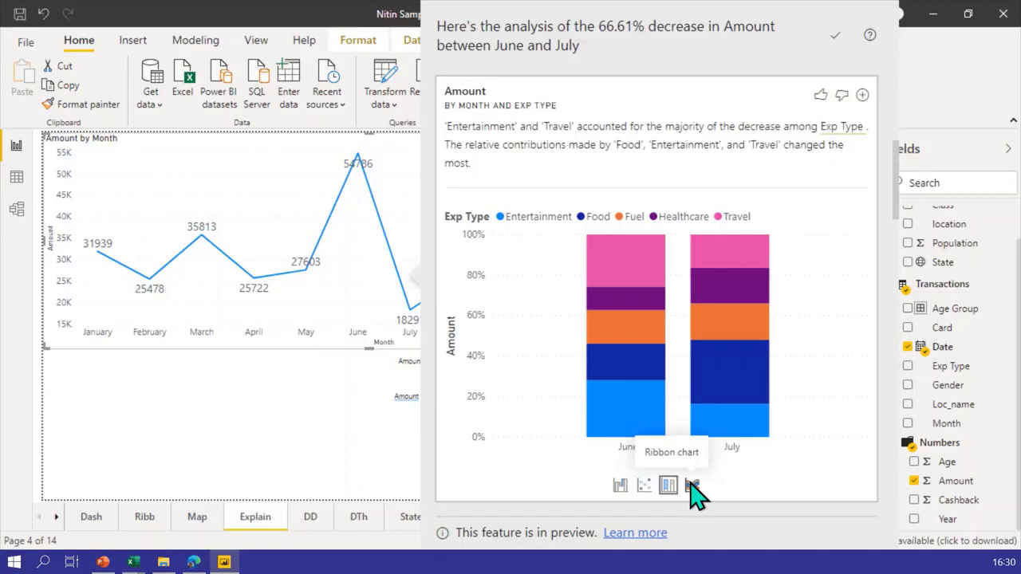
click(692, 486)
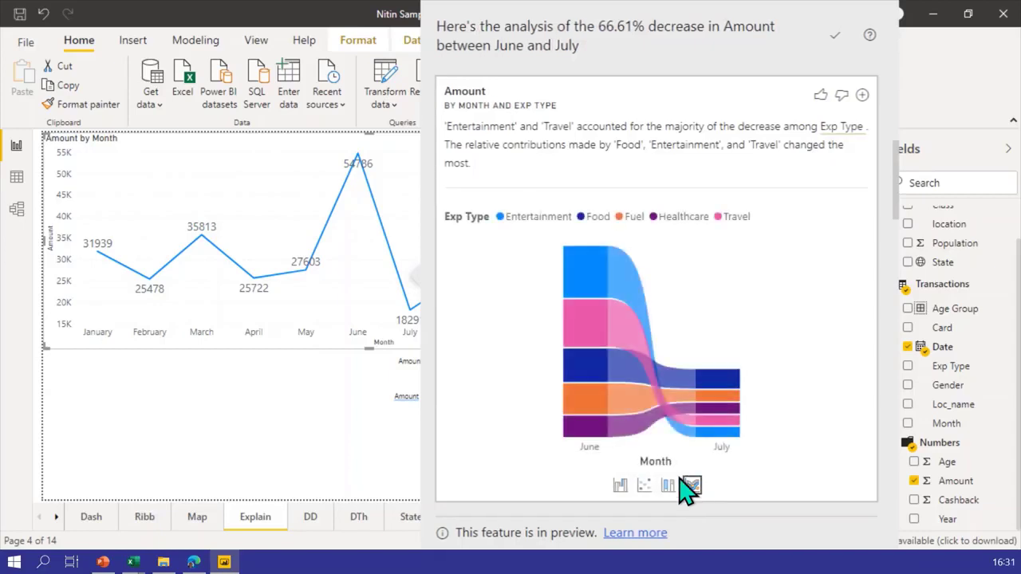
click(670, 480)
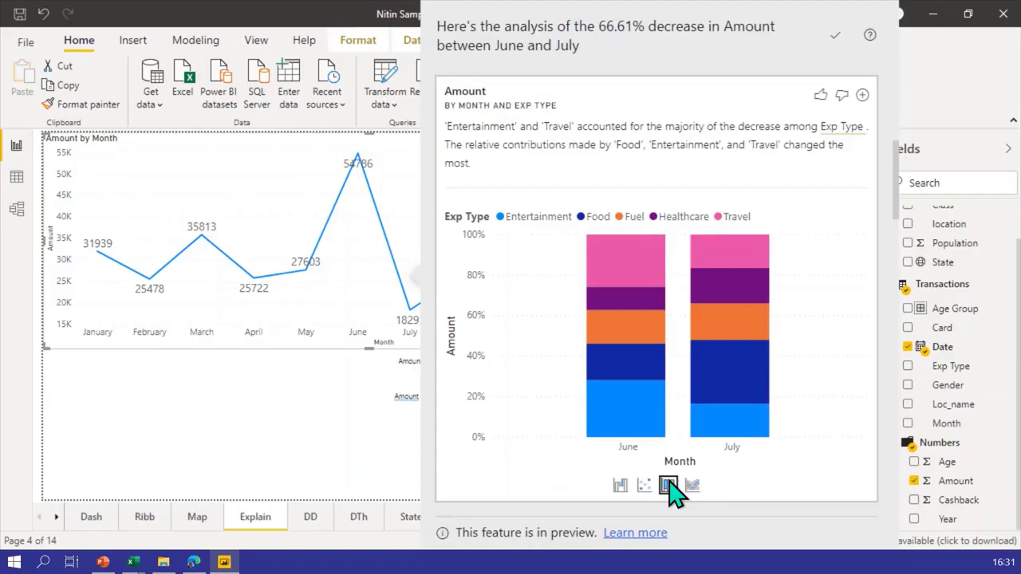
click(691, 484)
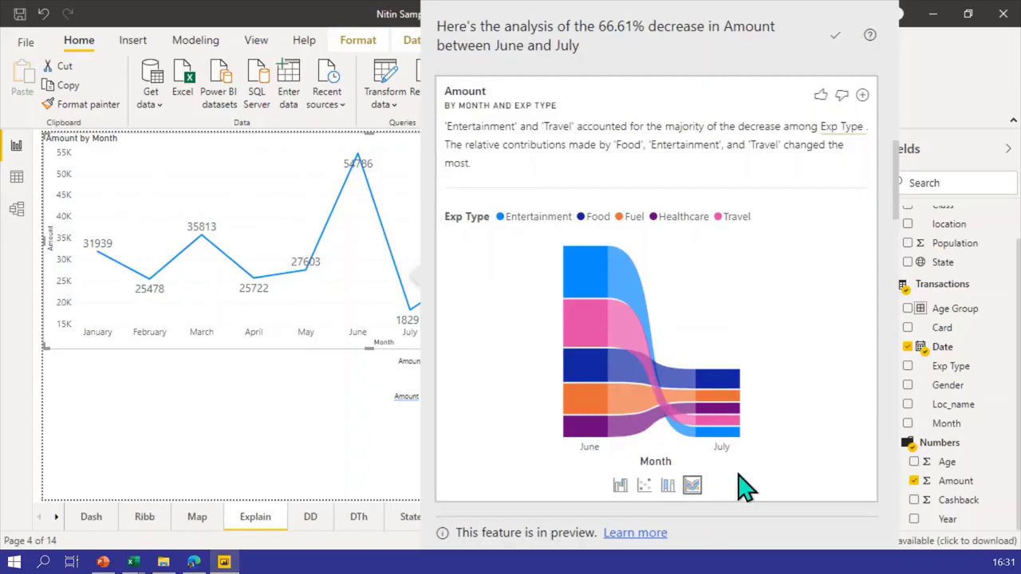
click(394, 441)
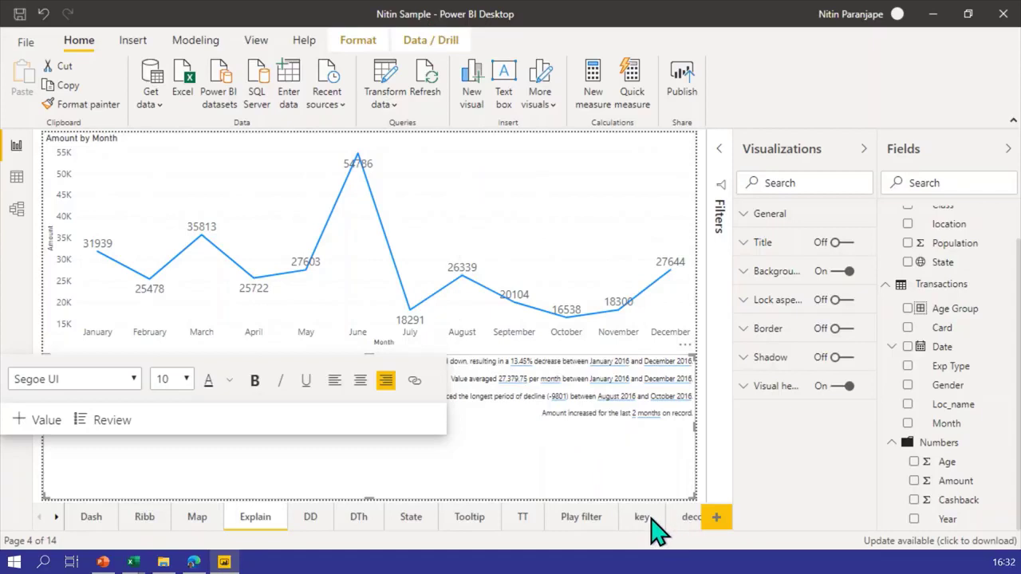
- On the decomposition tree page, add Gender, State, Class and location to the tree's Explain by fields
click(688, 518)
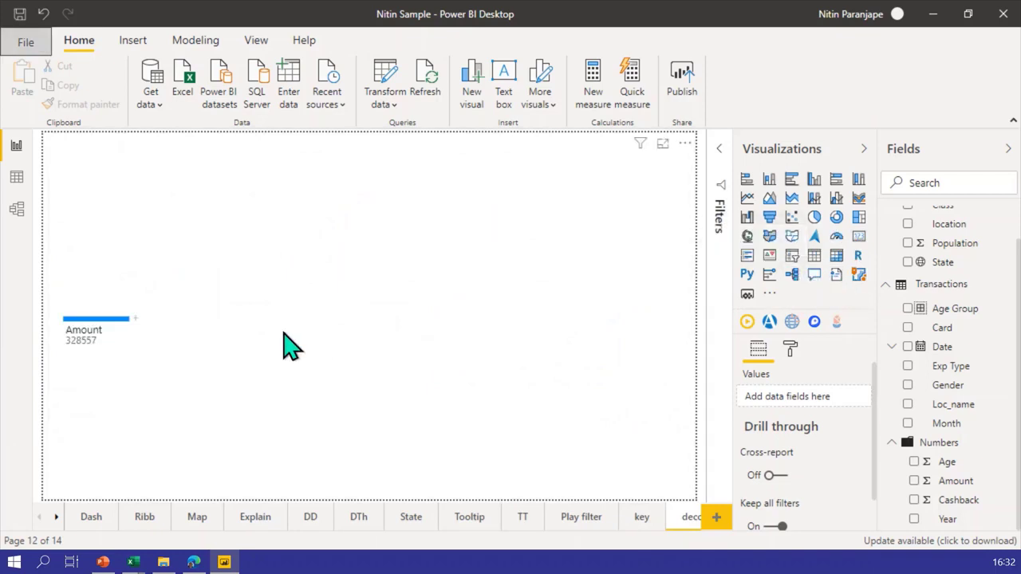
click(295, 343)
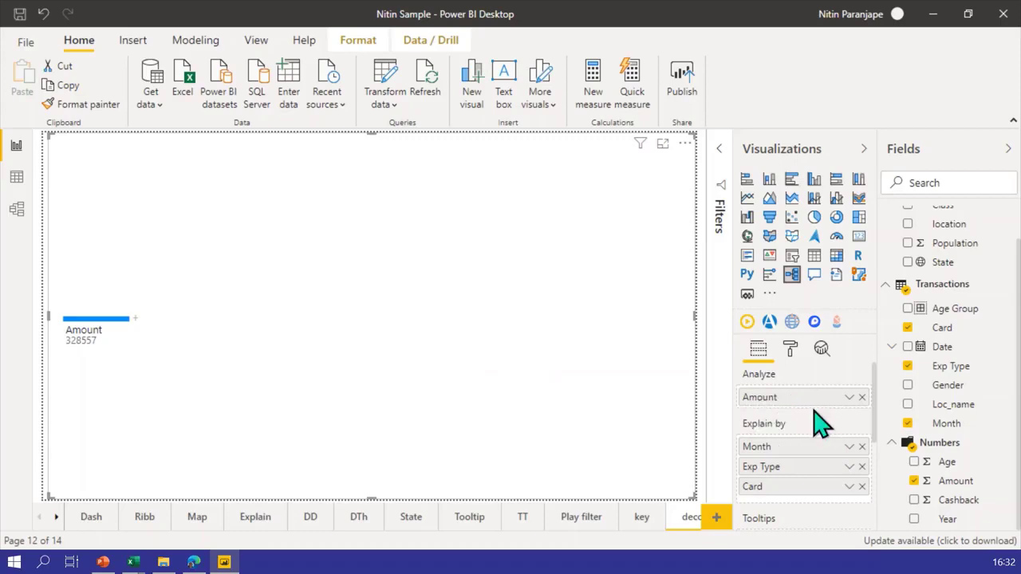
scroll(814, 440, down, 2)
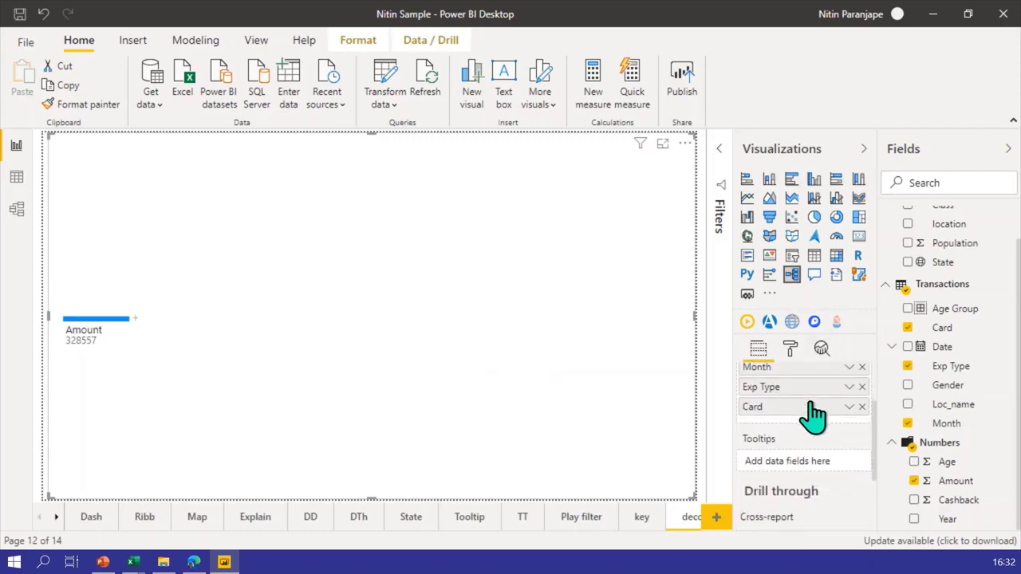
drag(975, 396, 822, 421)
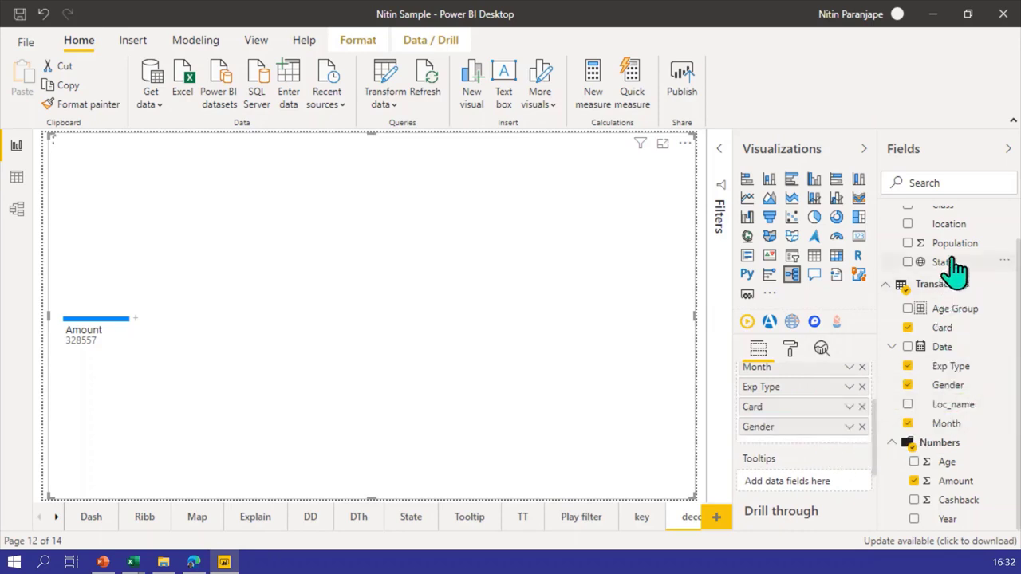
drag(952, 263, 821, 438)
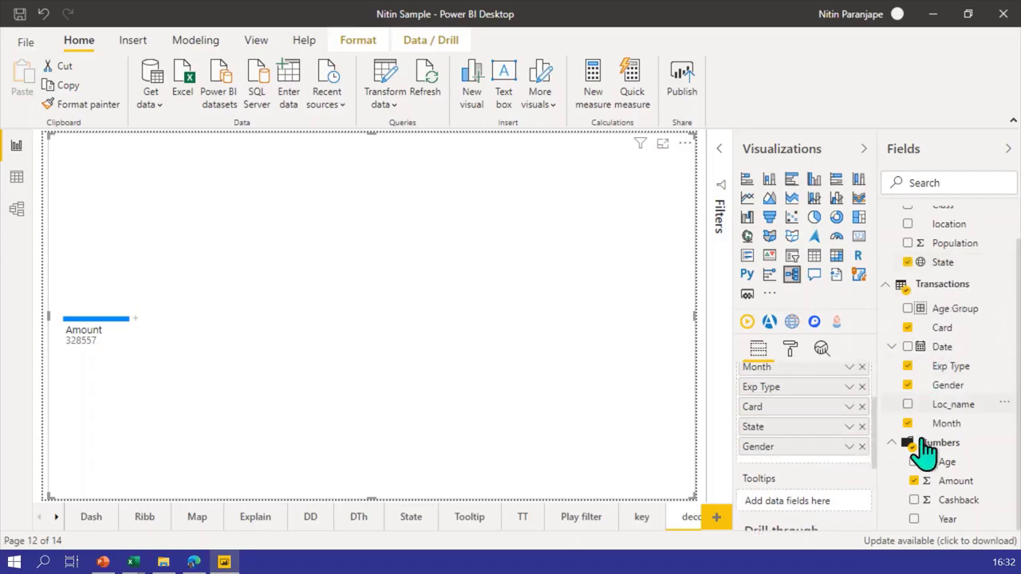
scroll(949, 327, up, 1)
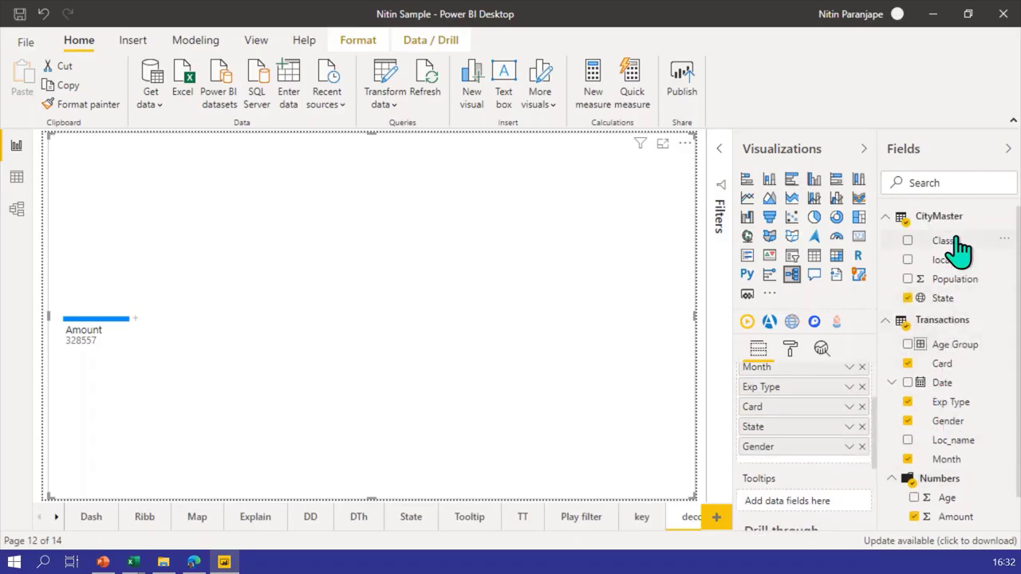
drag(946, 240, 839, 428)
drag(954, 263, 827, 431)
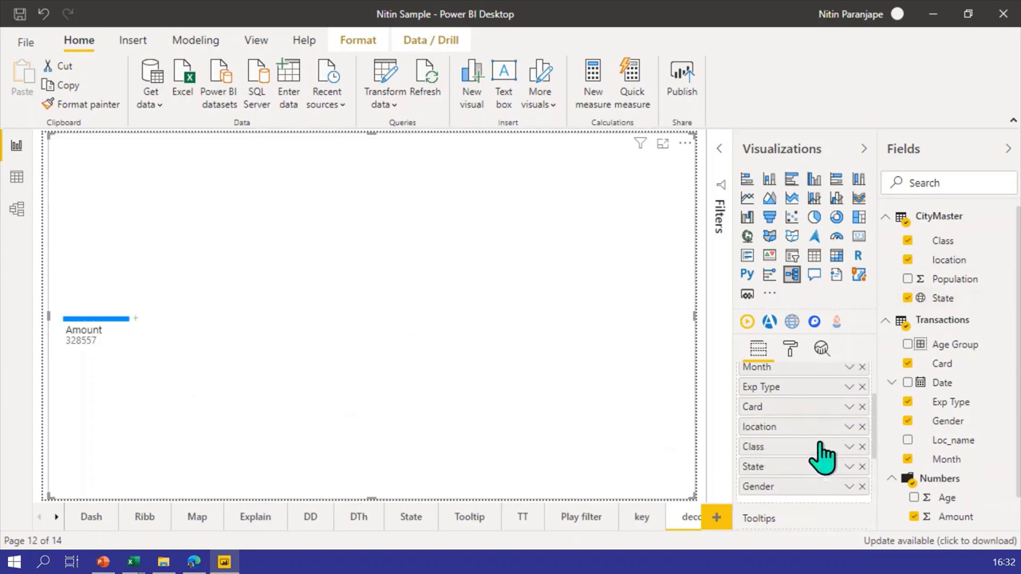
- Try breaking Amount down by Card and the Gold card by Exp Type, and remove both levels from the tree
click(136, 319)
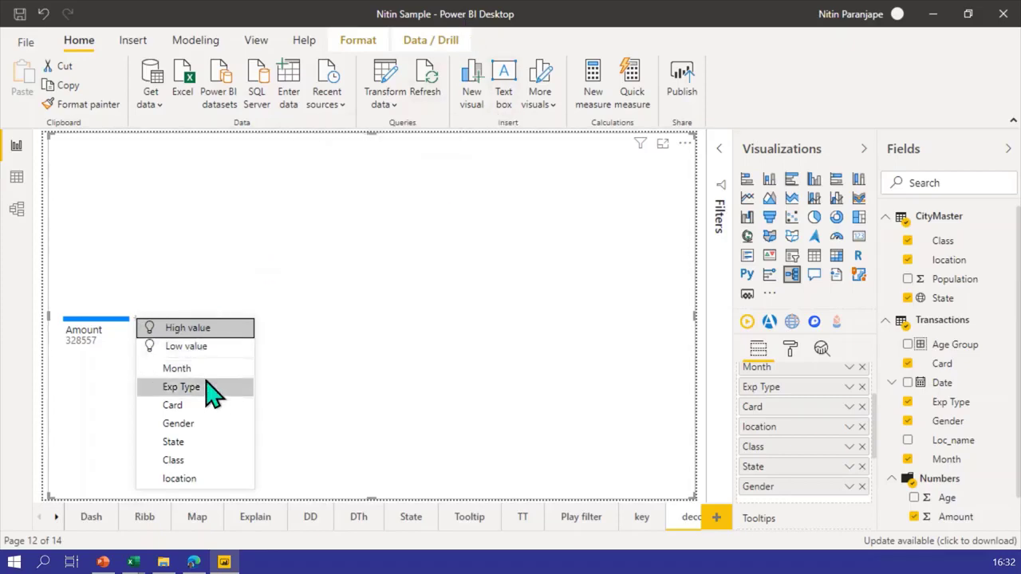
click(194, 407)
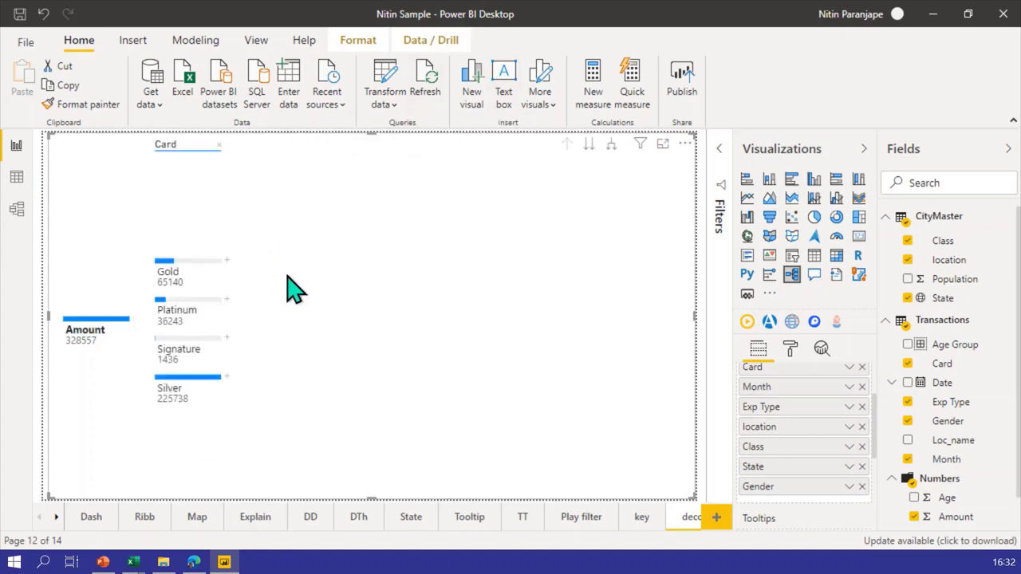
click(229, 264)
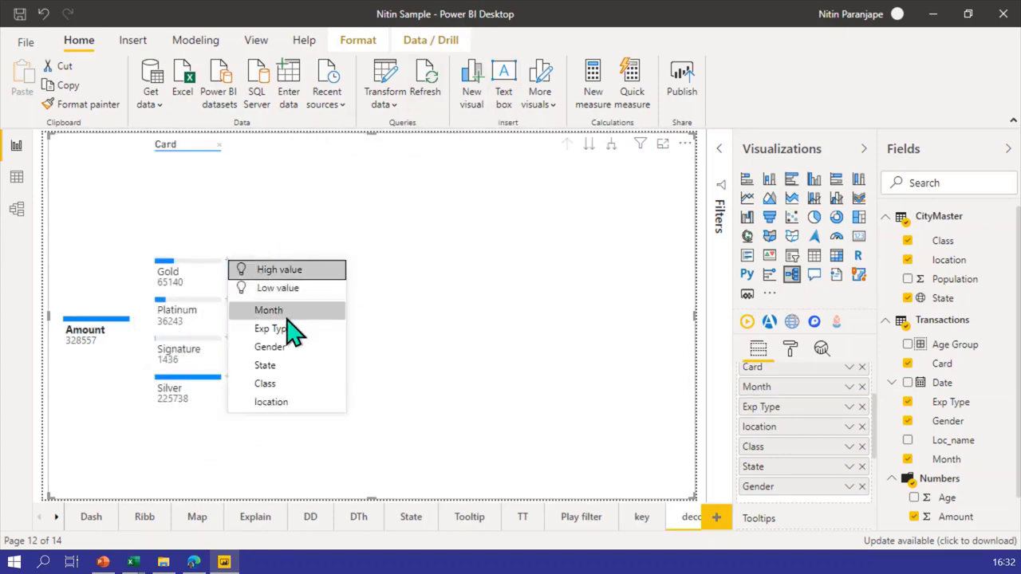
click(494, 312)
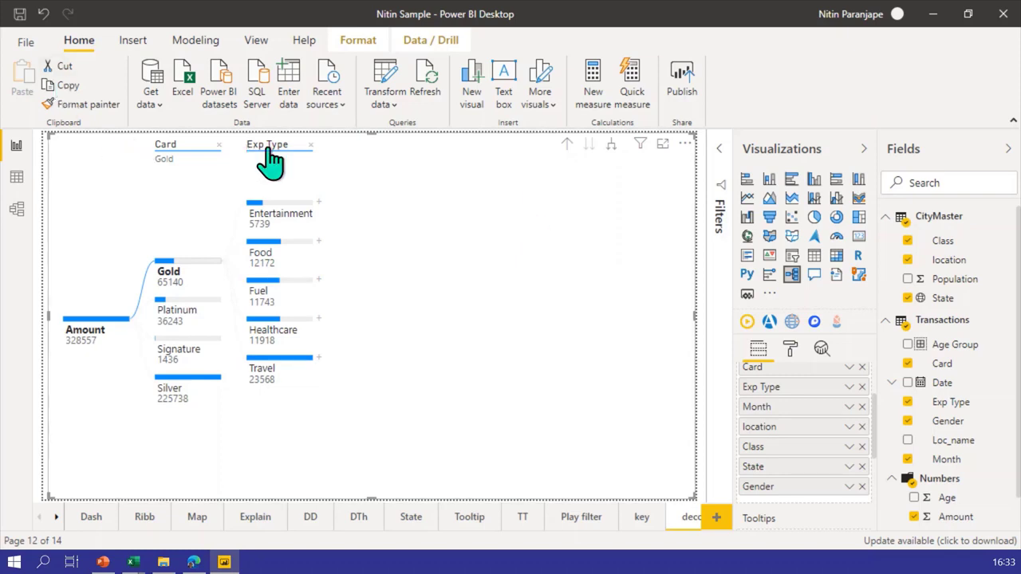
click(311, 145)
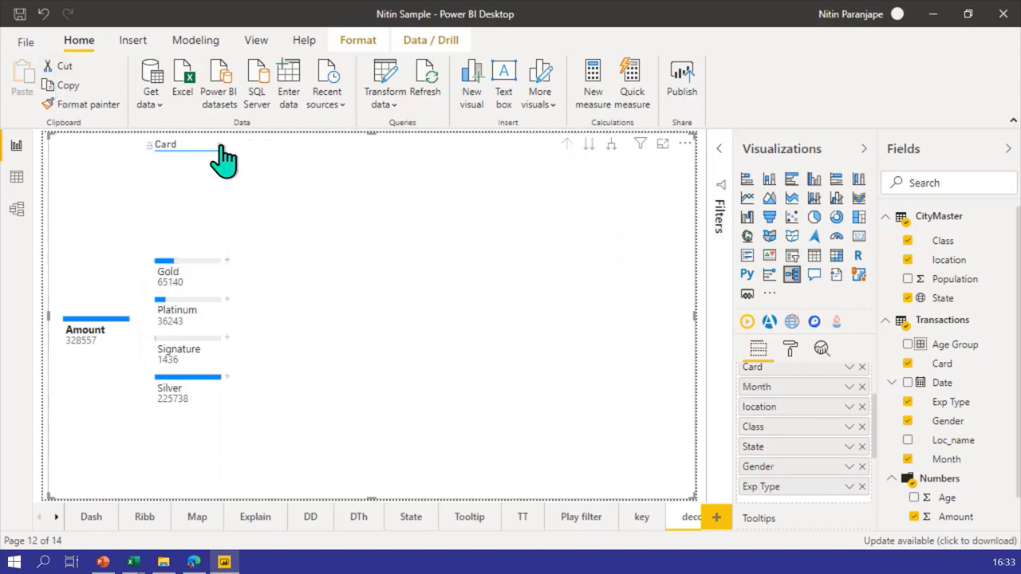
click(219, 147)
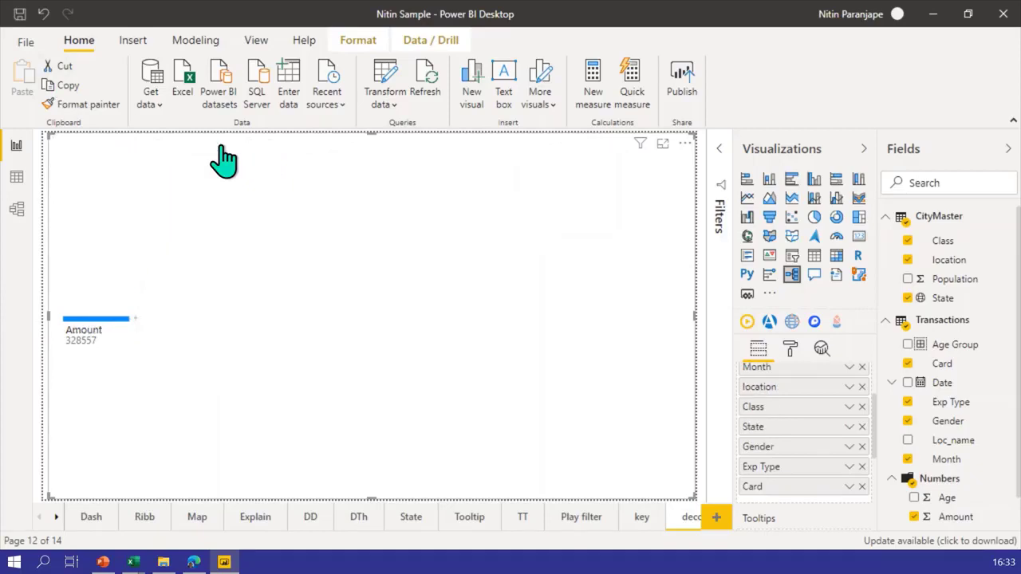
- Expand the decomposition tree with four High value AI splits, starting from Amount and following Gold, F and Entertainment
click(134, 319)
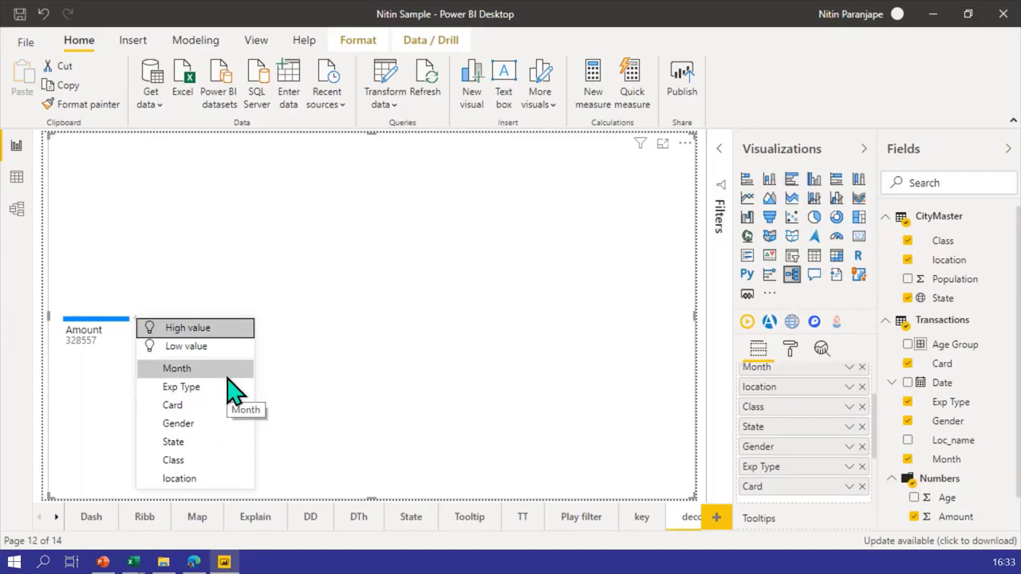
click(217, 332)
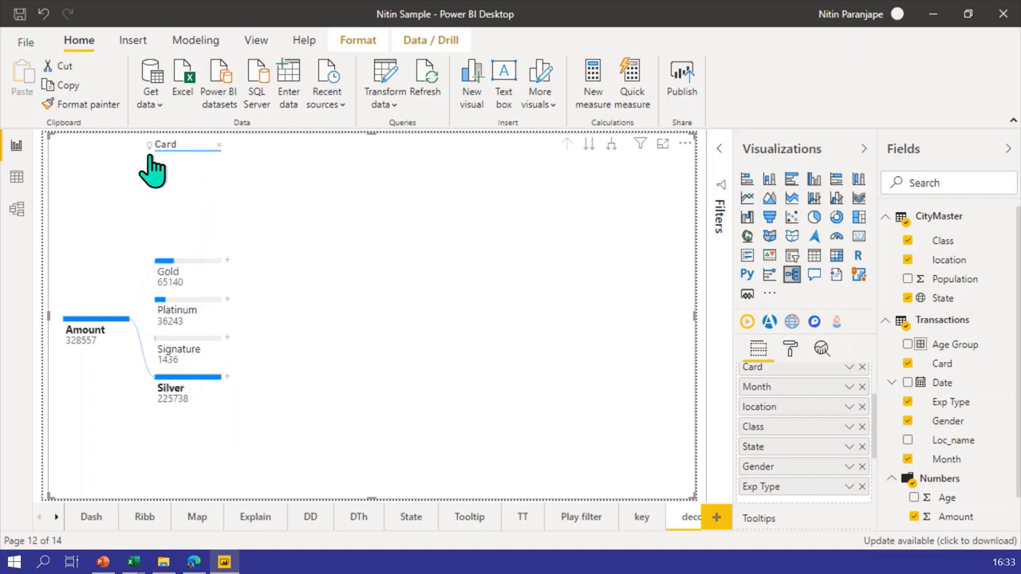
click(226, 263)
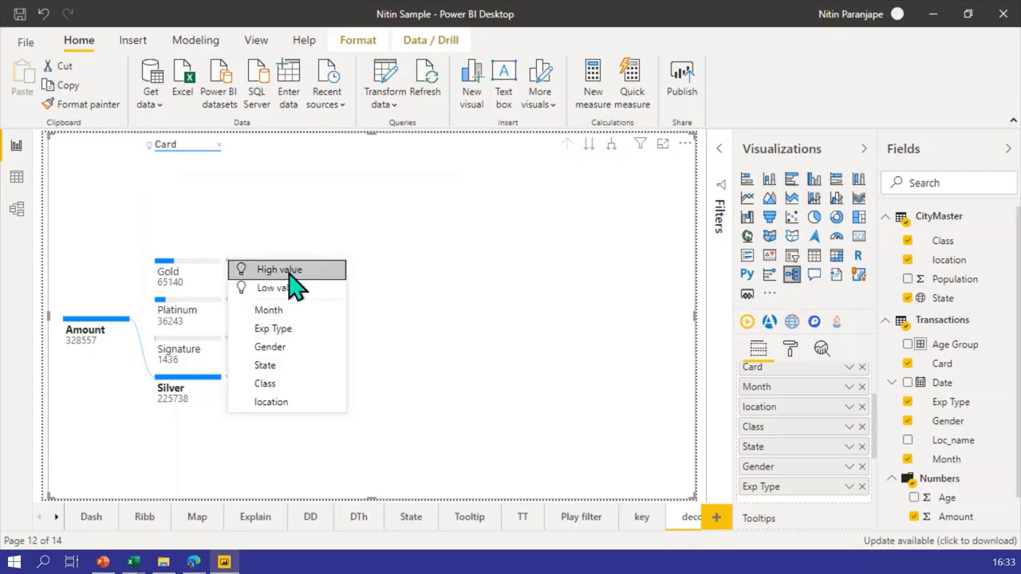
key(Escape)
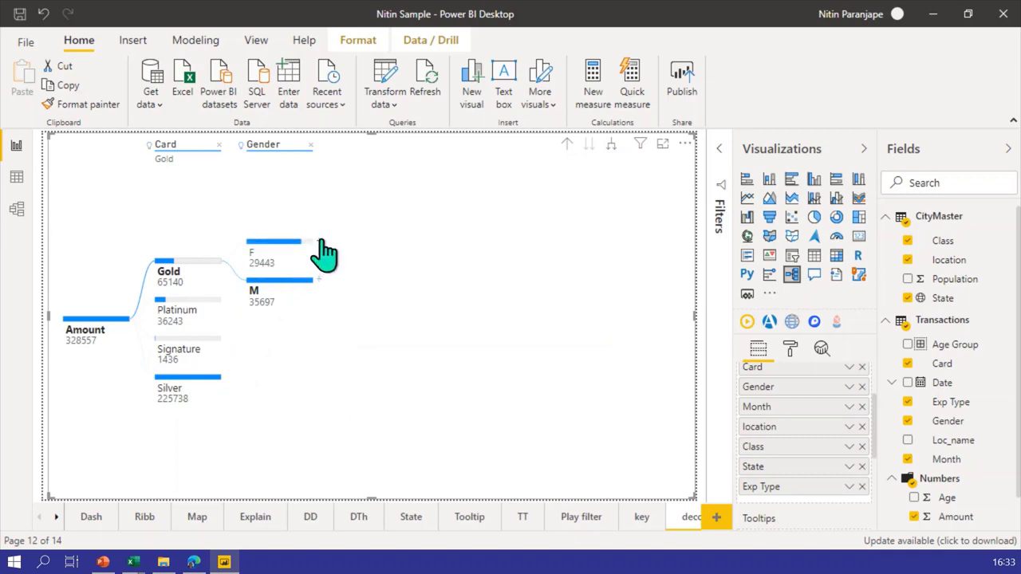
click(319, 241)
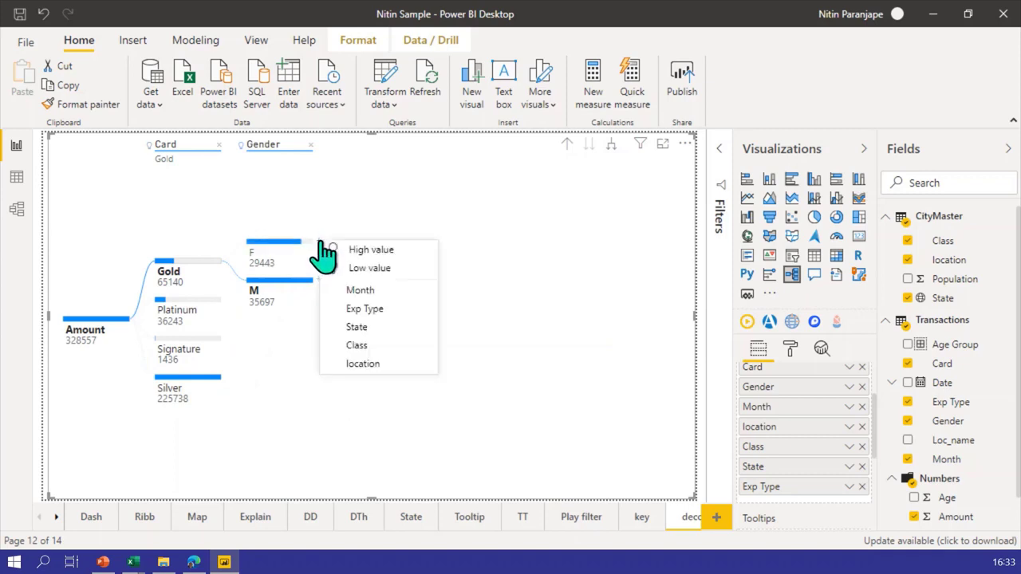
click(363, 246)
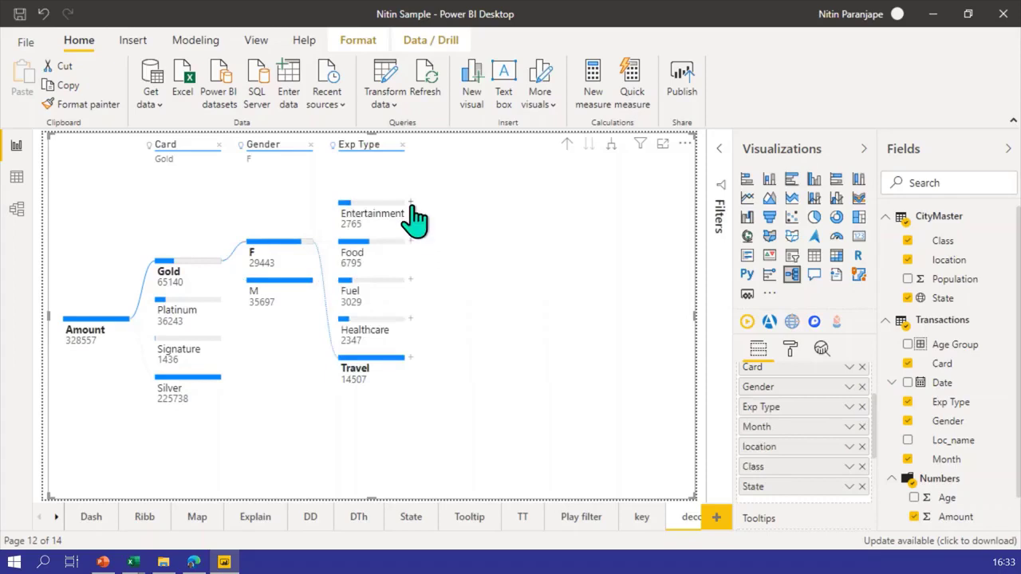
click(411, 203)
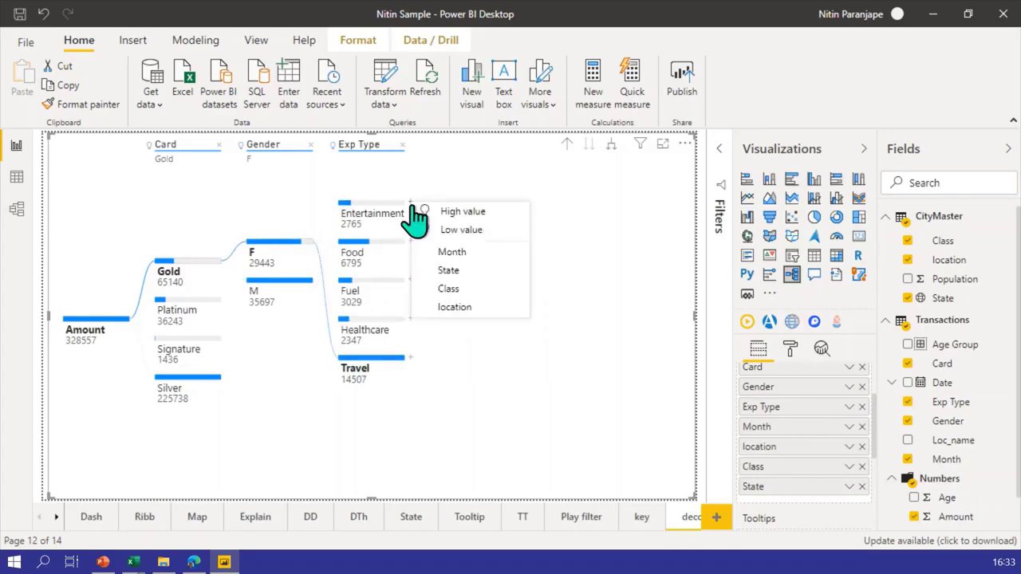
click(451, 212)
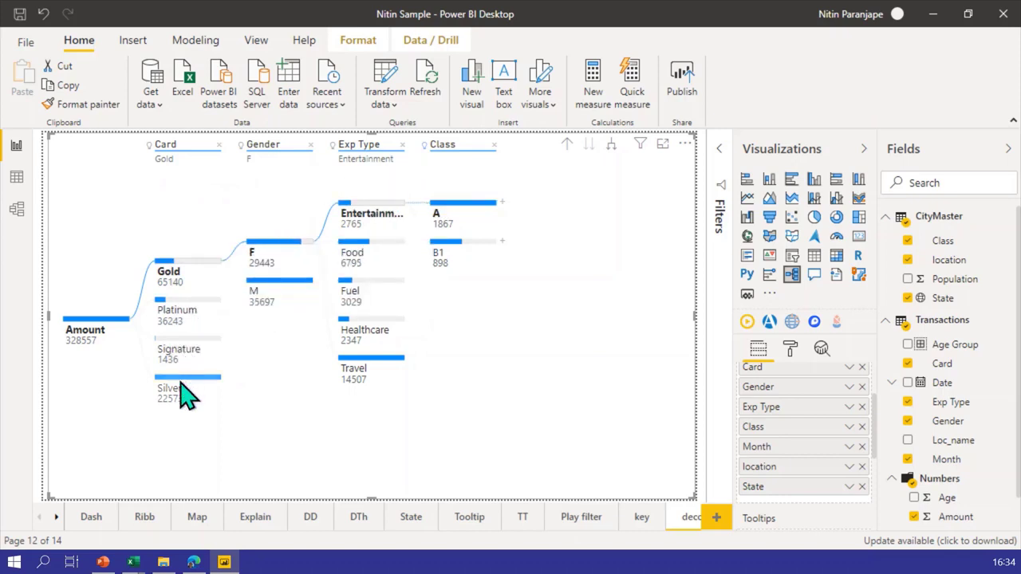
- Examine how the AI splits recalculate for the Silver, Platinum and Signature cards in the decomposition tree
mouse_move(182, 394)
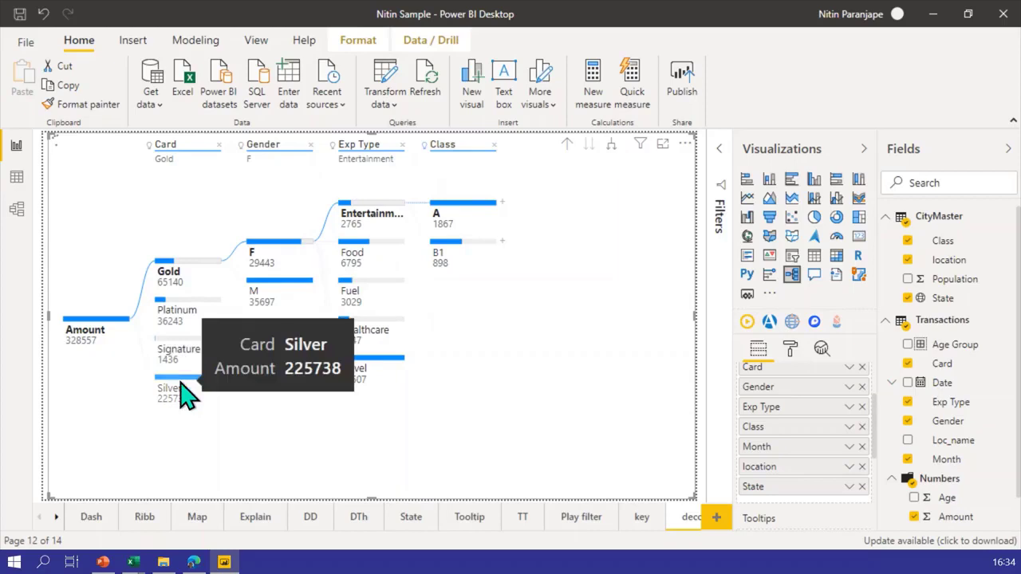
click(188, 391)
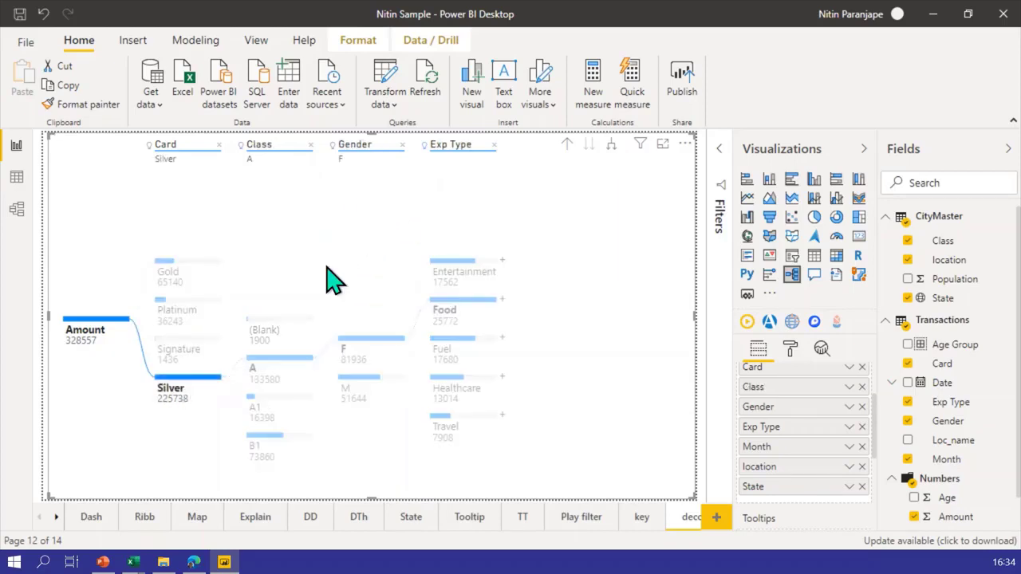
click(180, 316)
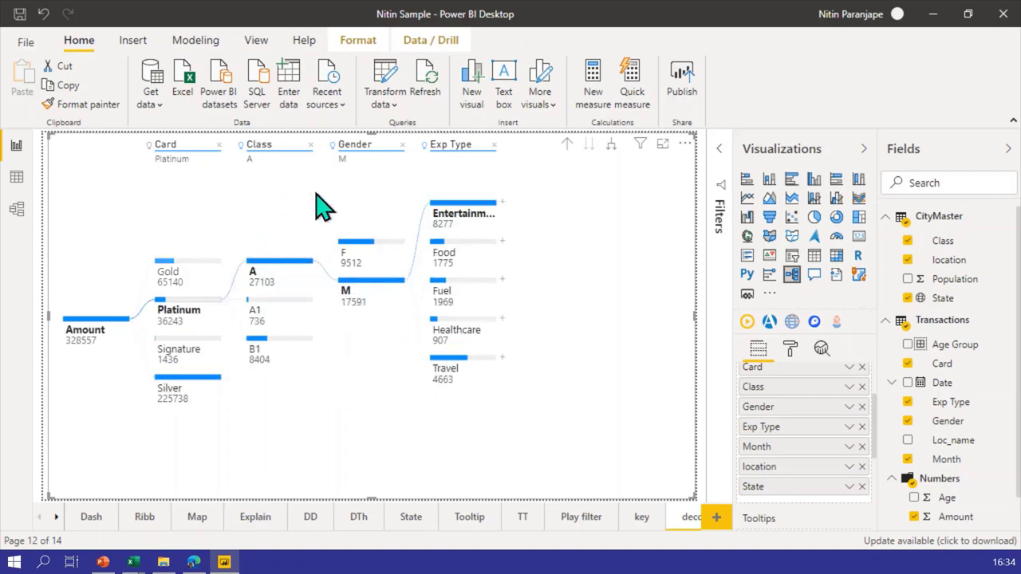
click(197, 351)
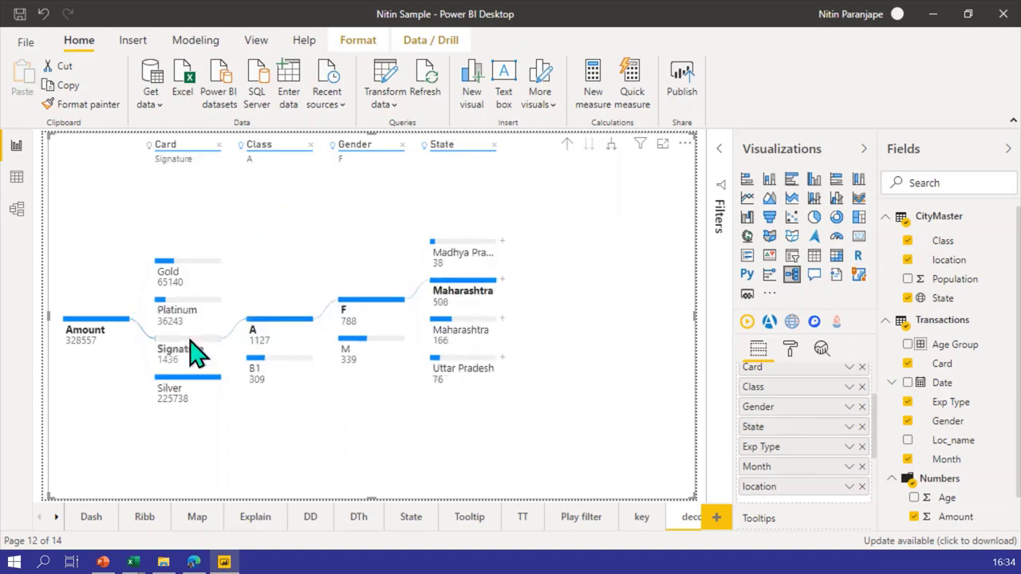